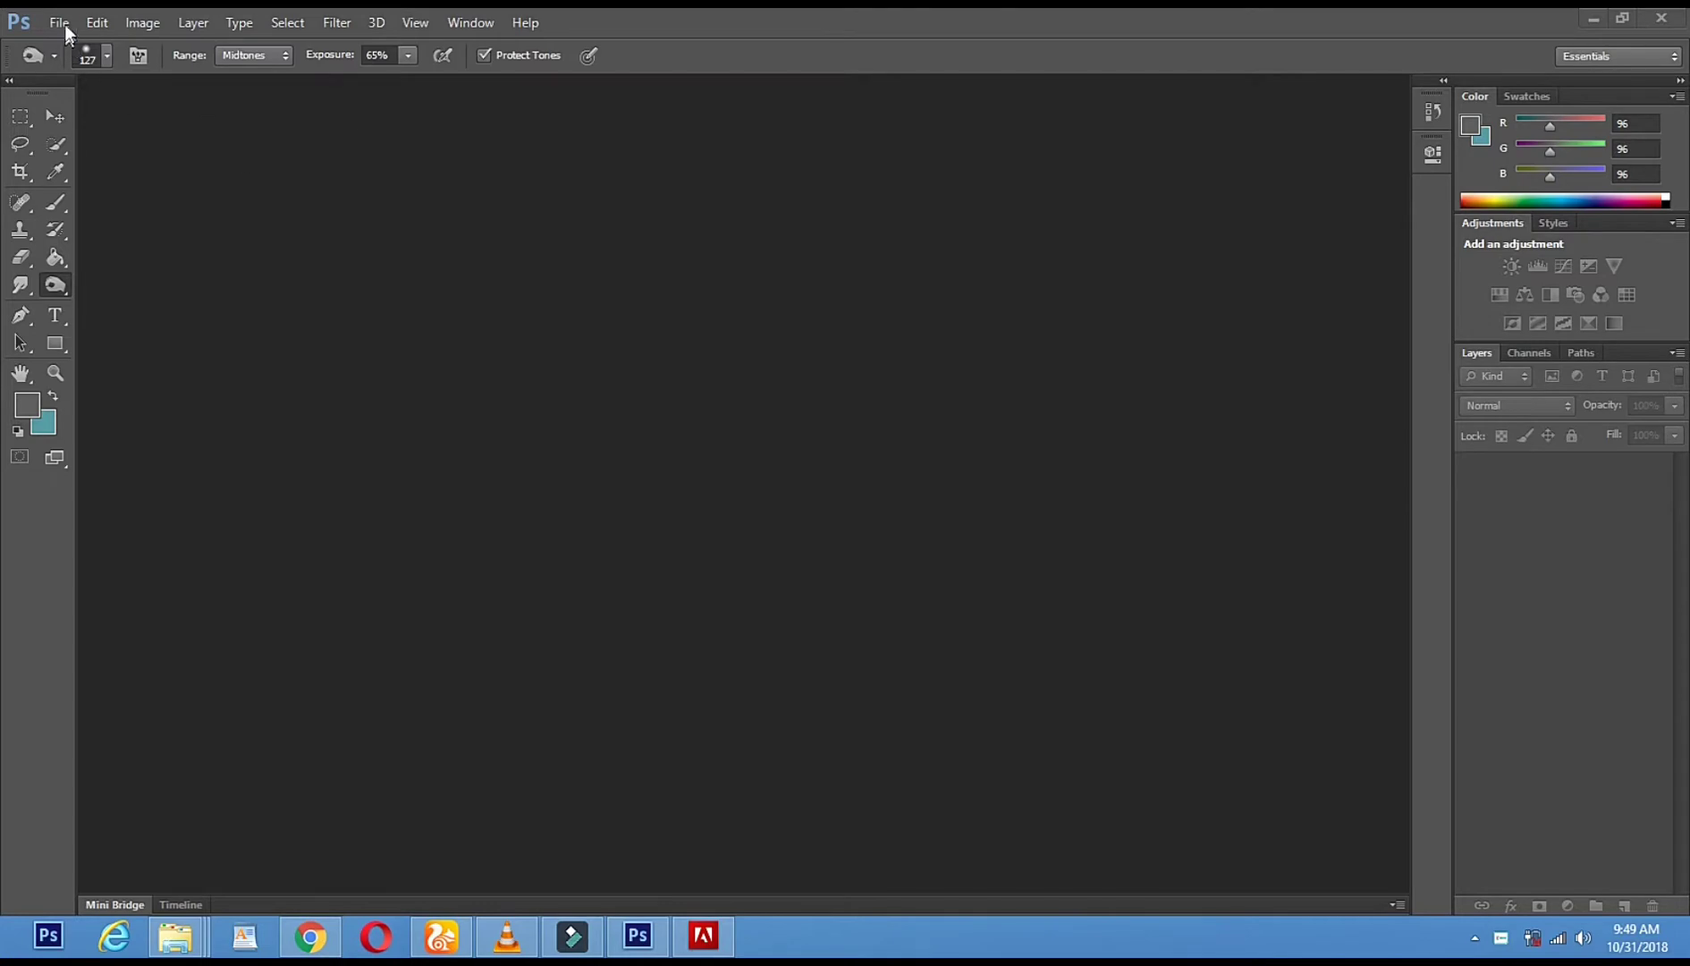
pyautogui.click(99, 66)
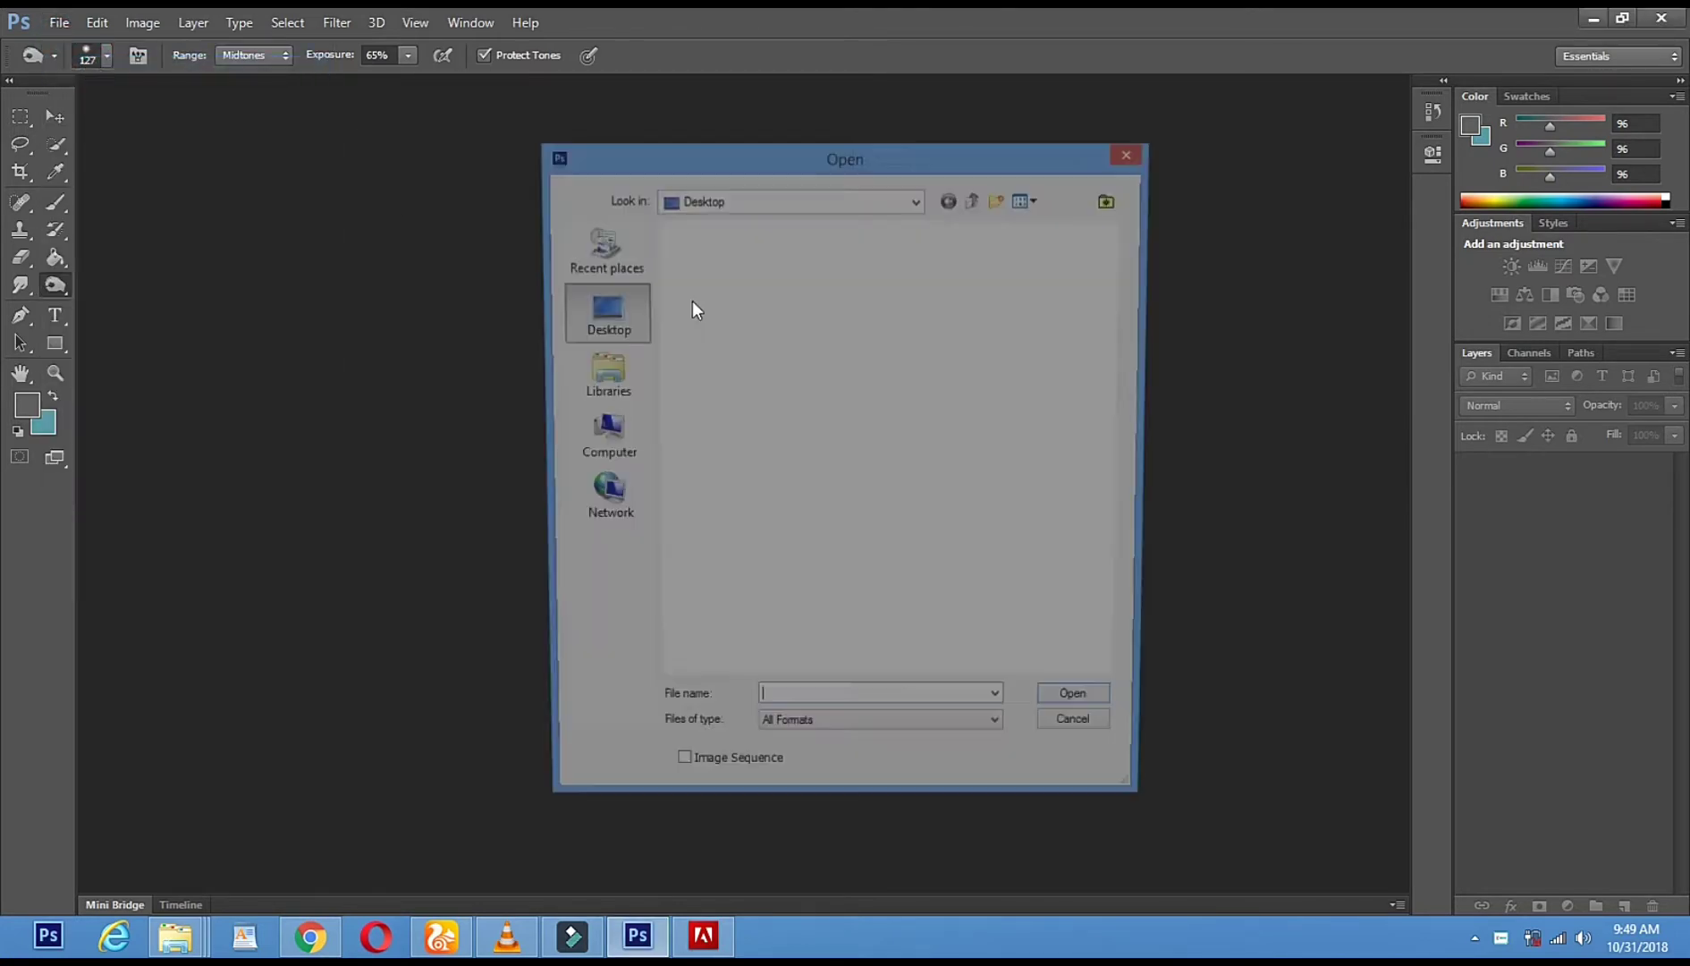
pyautogui.click(750, 334)
pyautogui.moveTo(1124, 247); pyautogui.dragTo(1129, 693)
pyautogui.click(901, 593)
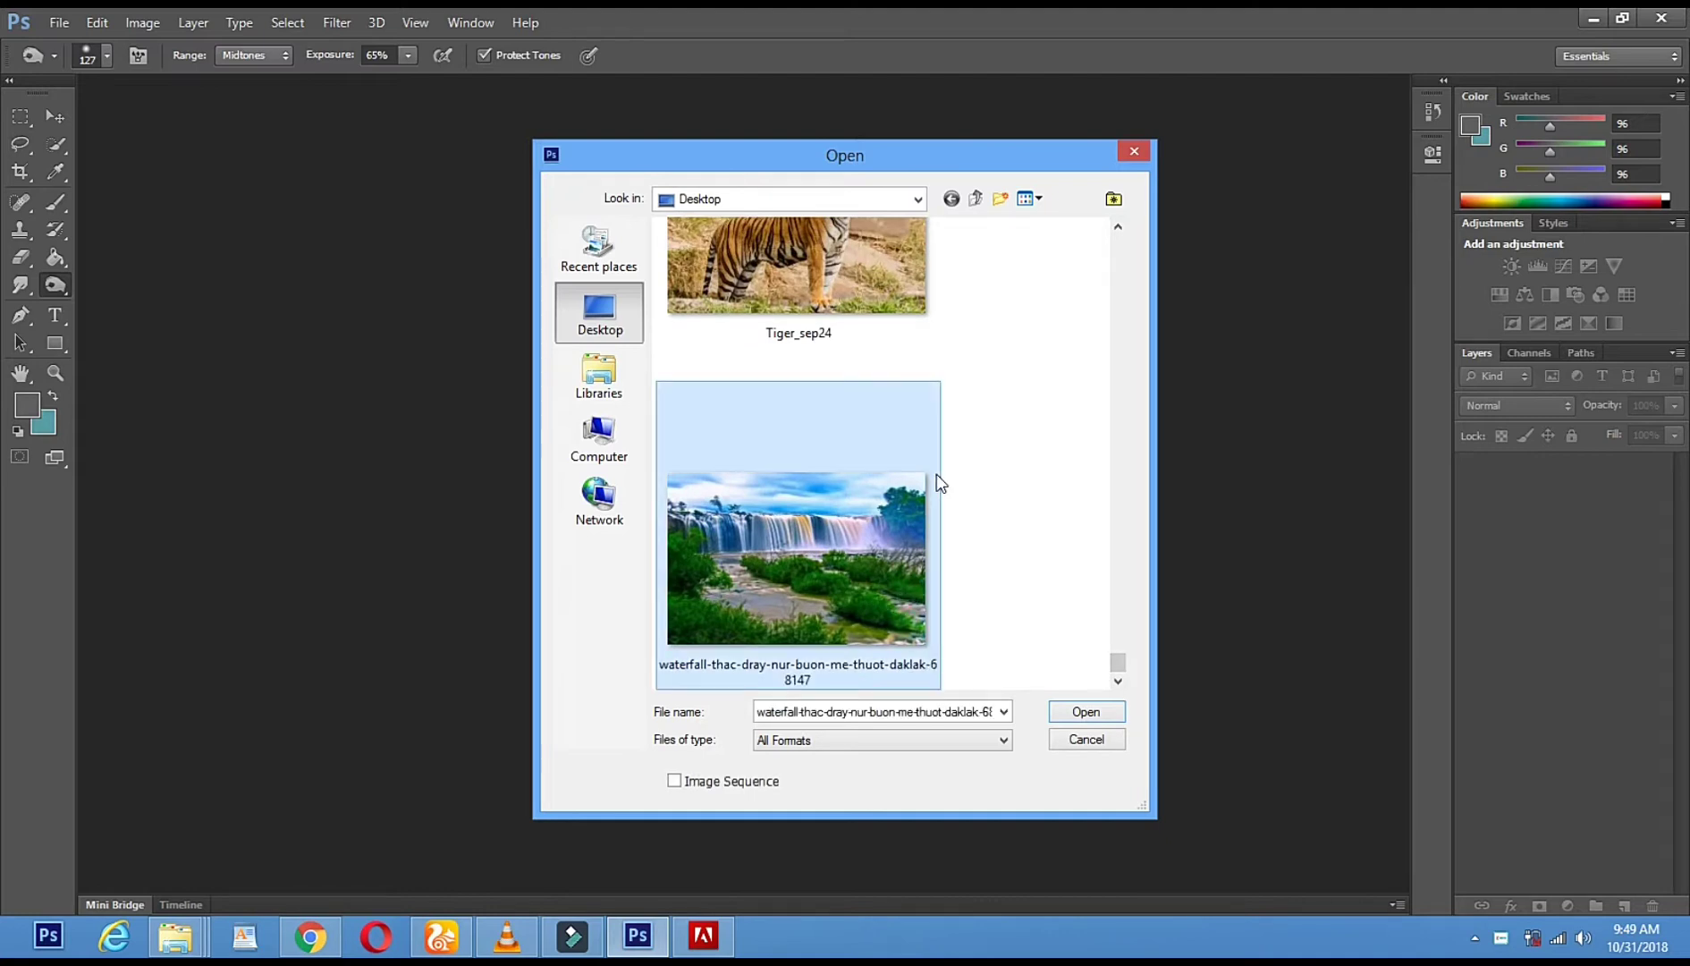
pyautogui.scroll(8, 941, 483)
pyautogui.scroll(8, 941, 483)
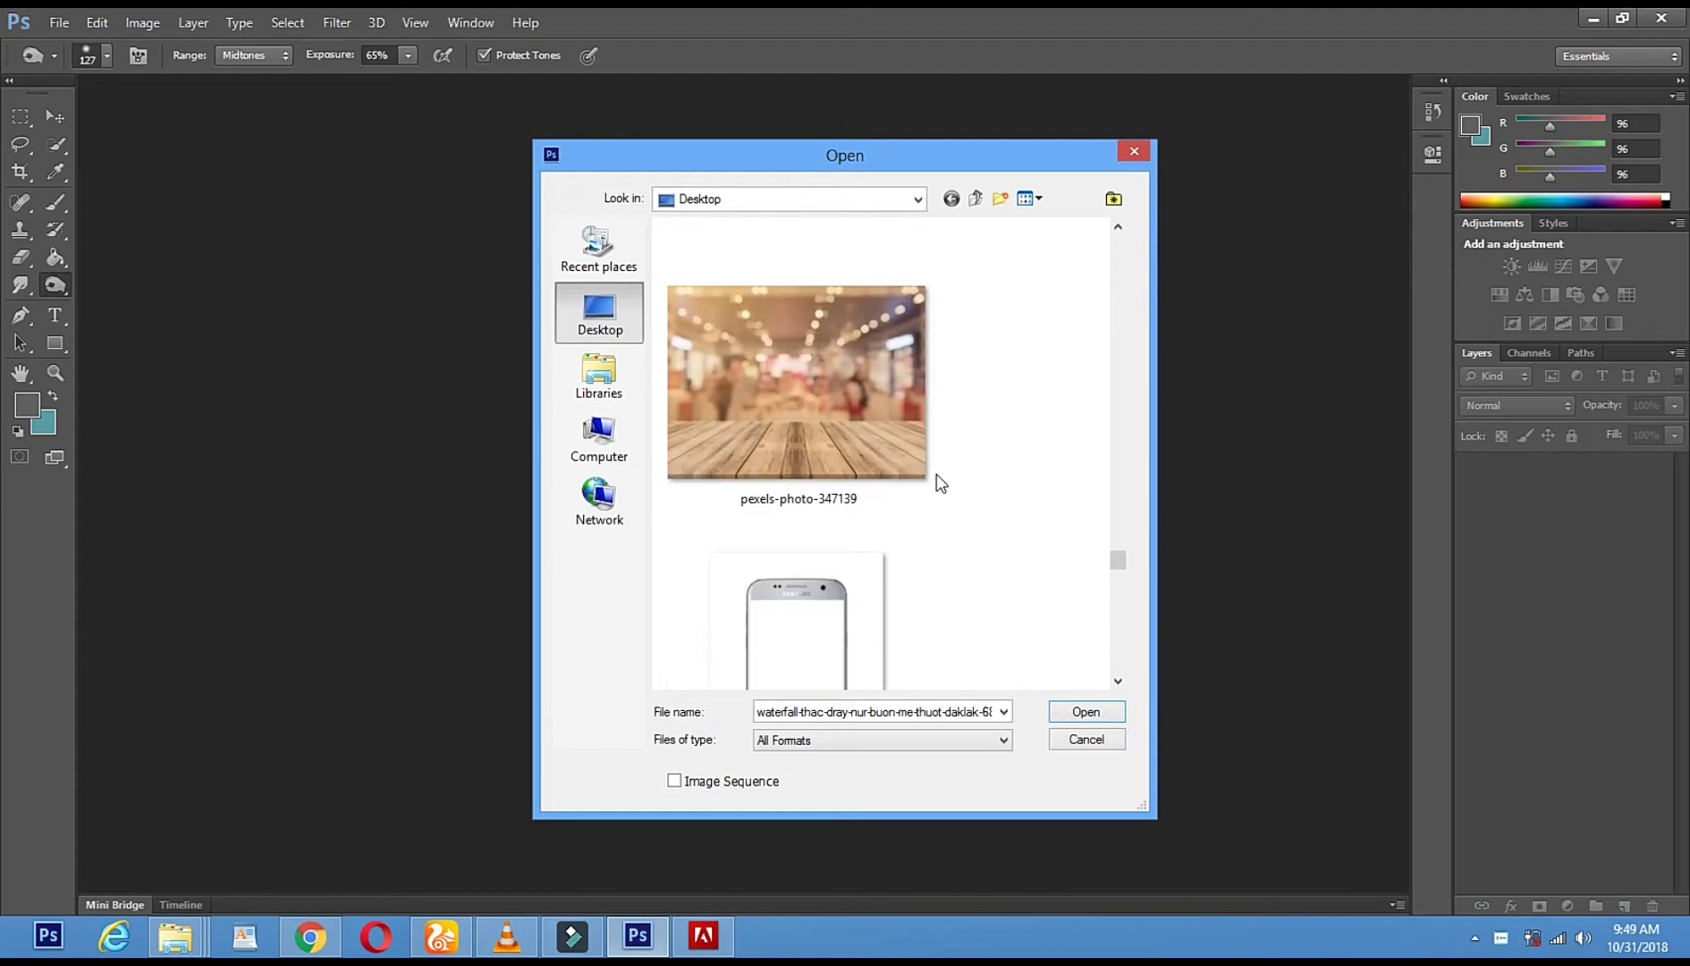
pyautogui.scroll(5, 941, 483)
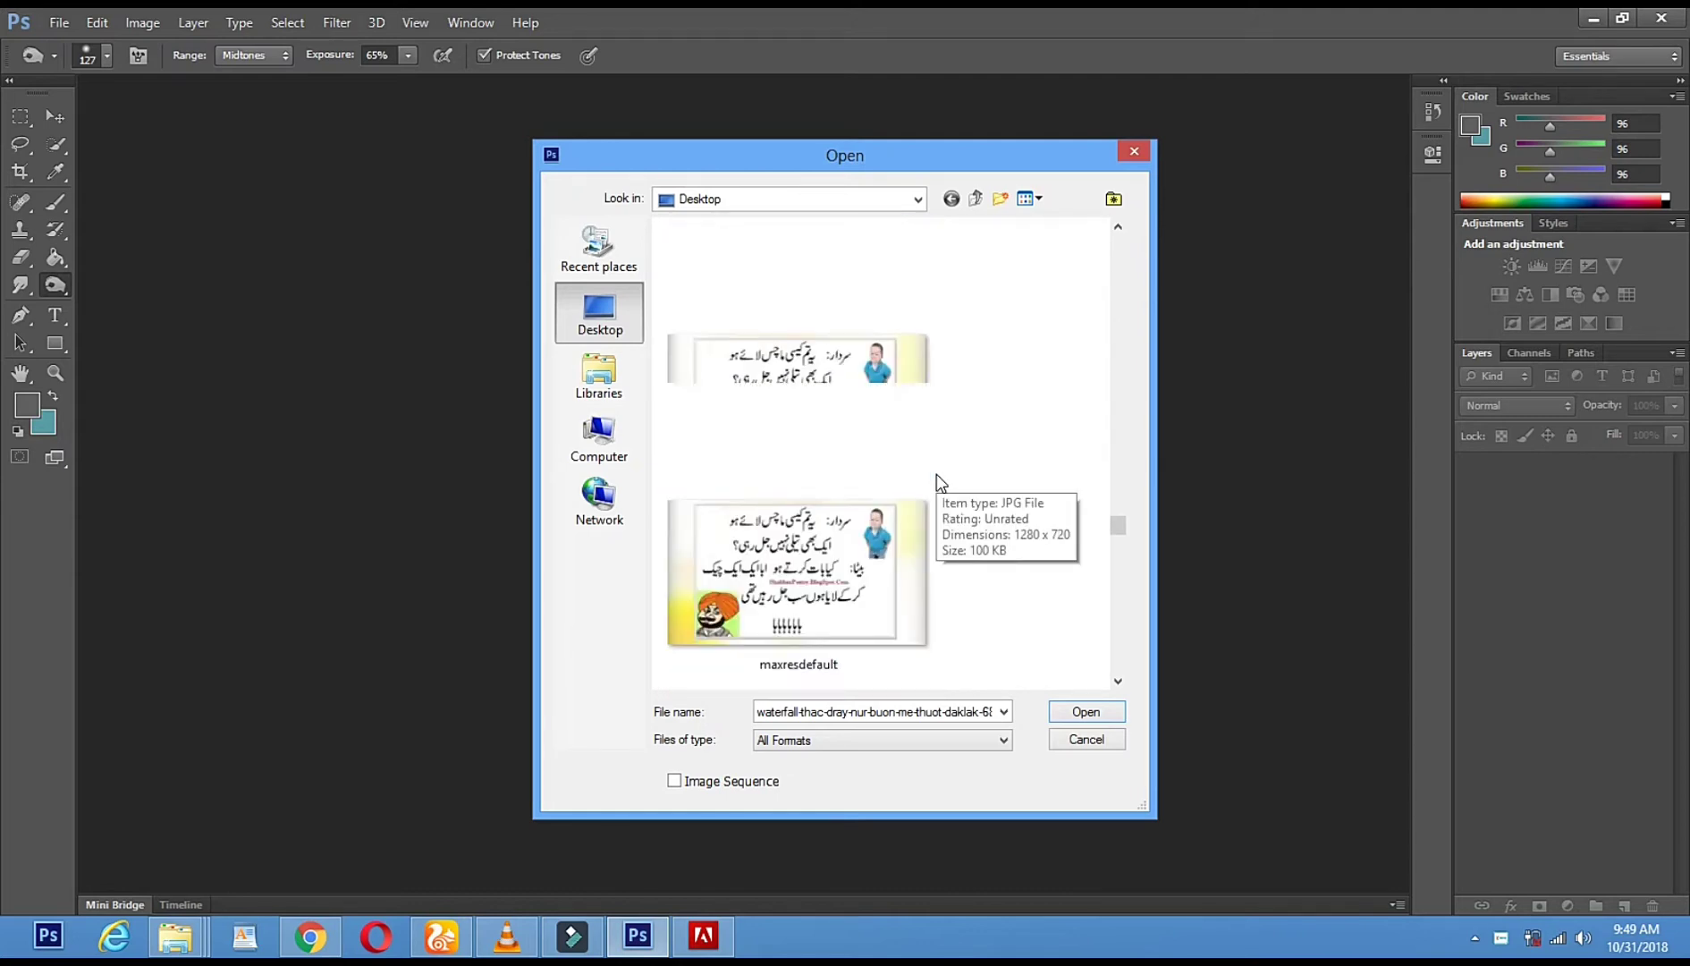
pyautogui.scroll(6, 941, 483)
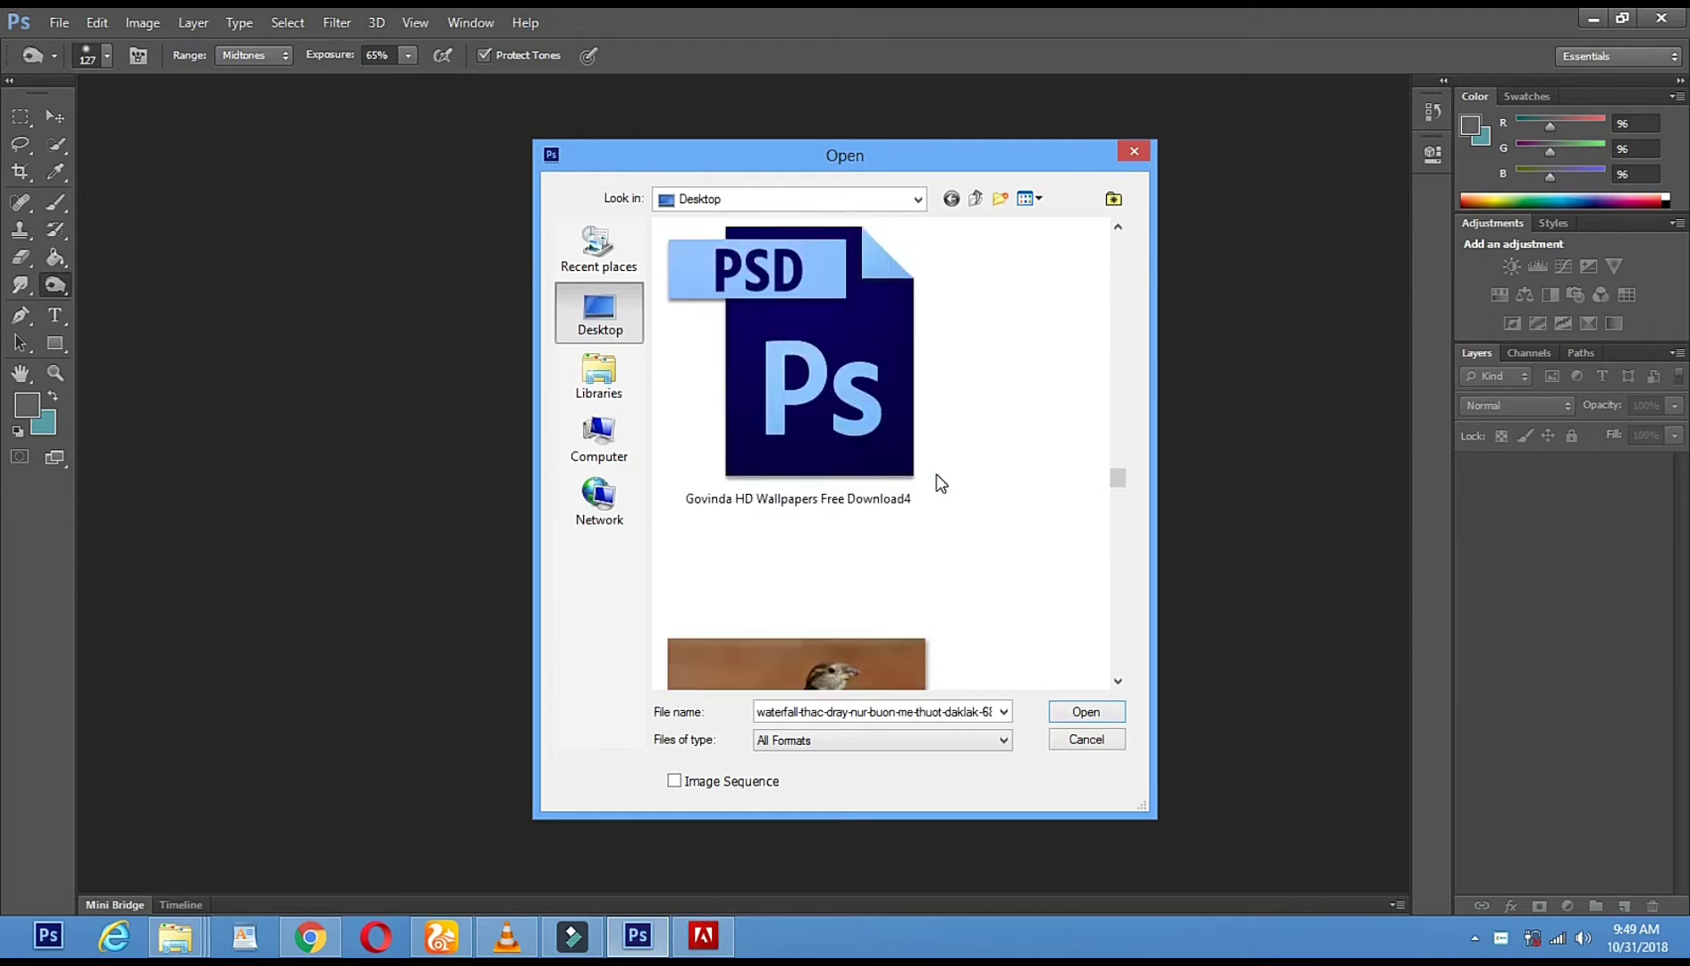
pyautogui.scroll(7, 940, 483)
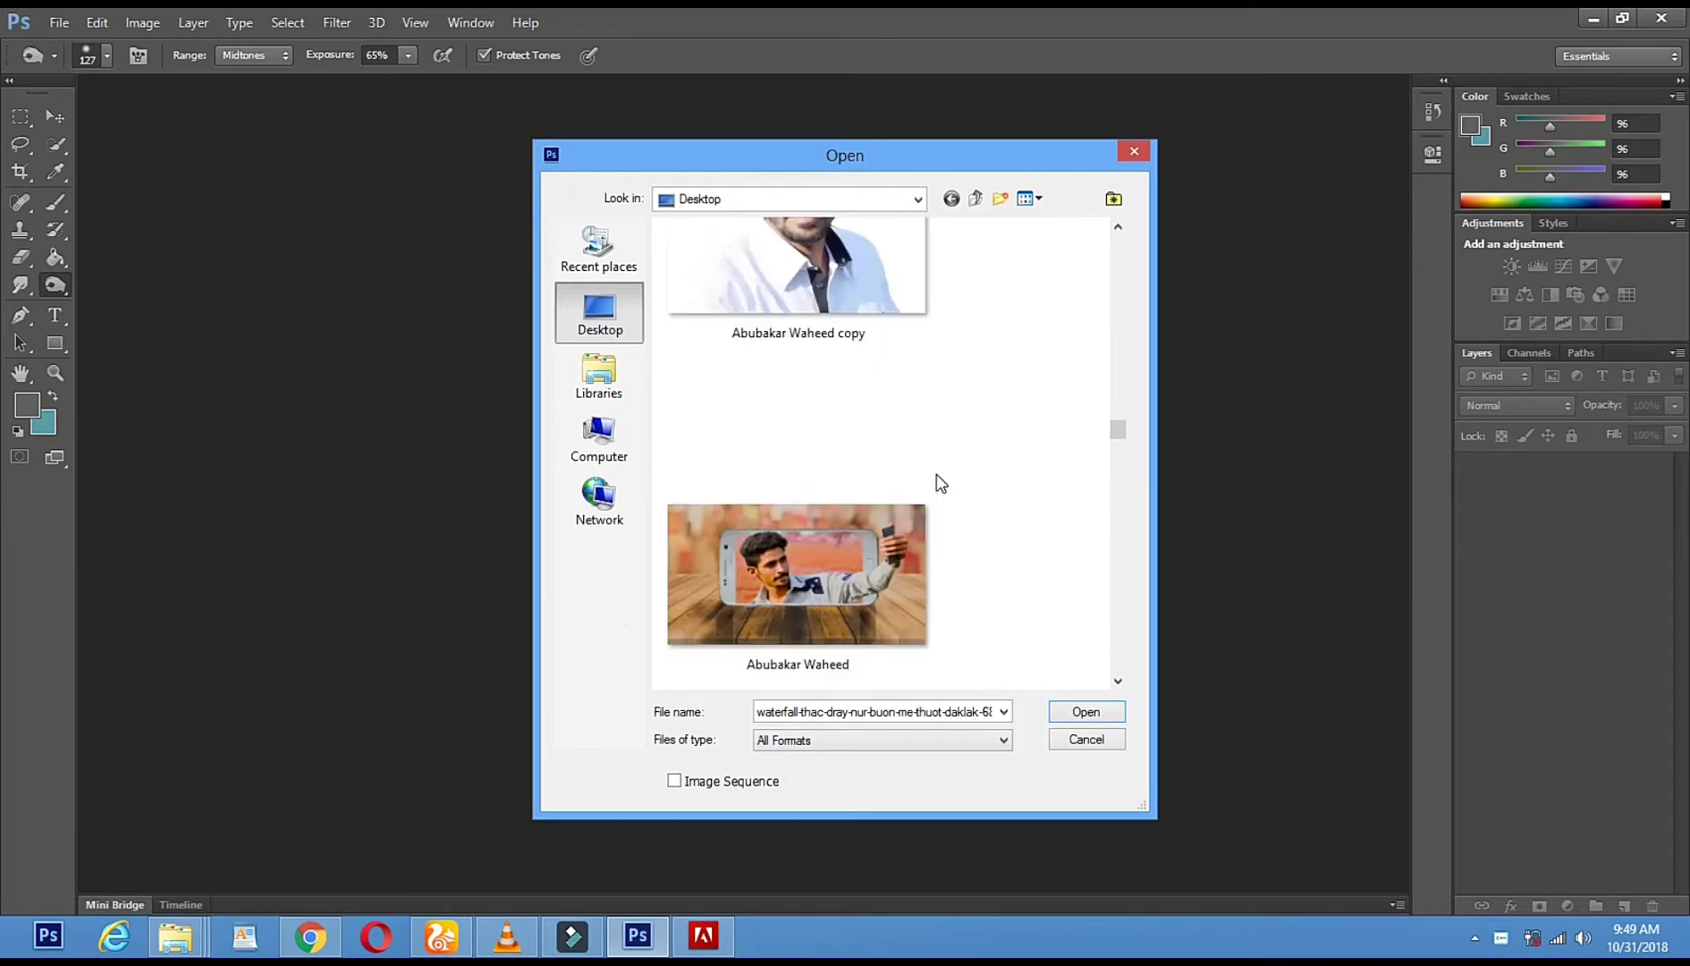
pyautogui.scroll(2, 941, 483)
pyautogui.doubleClick(773, 576)
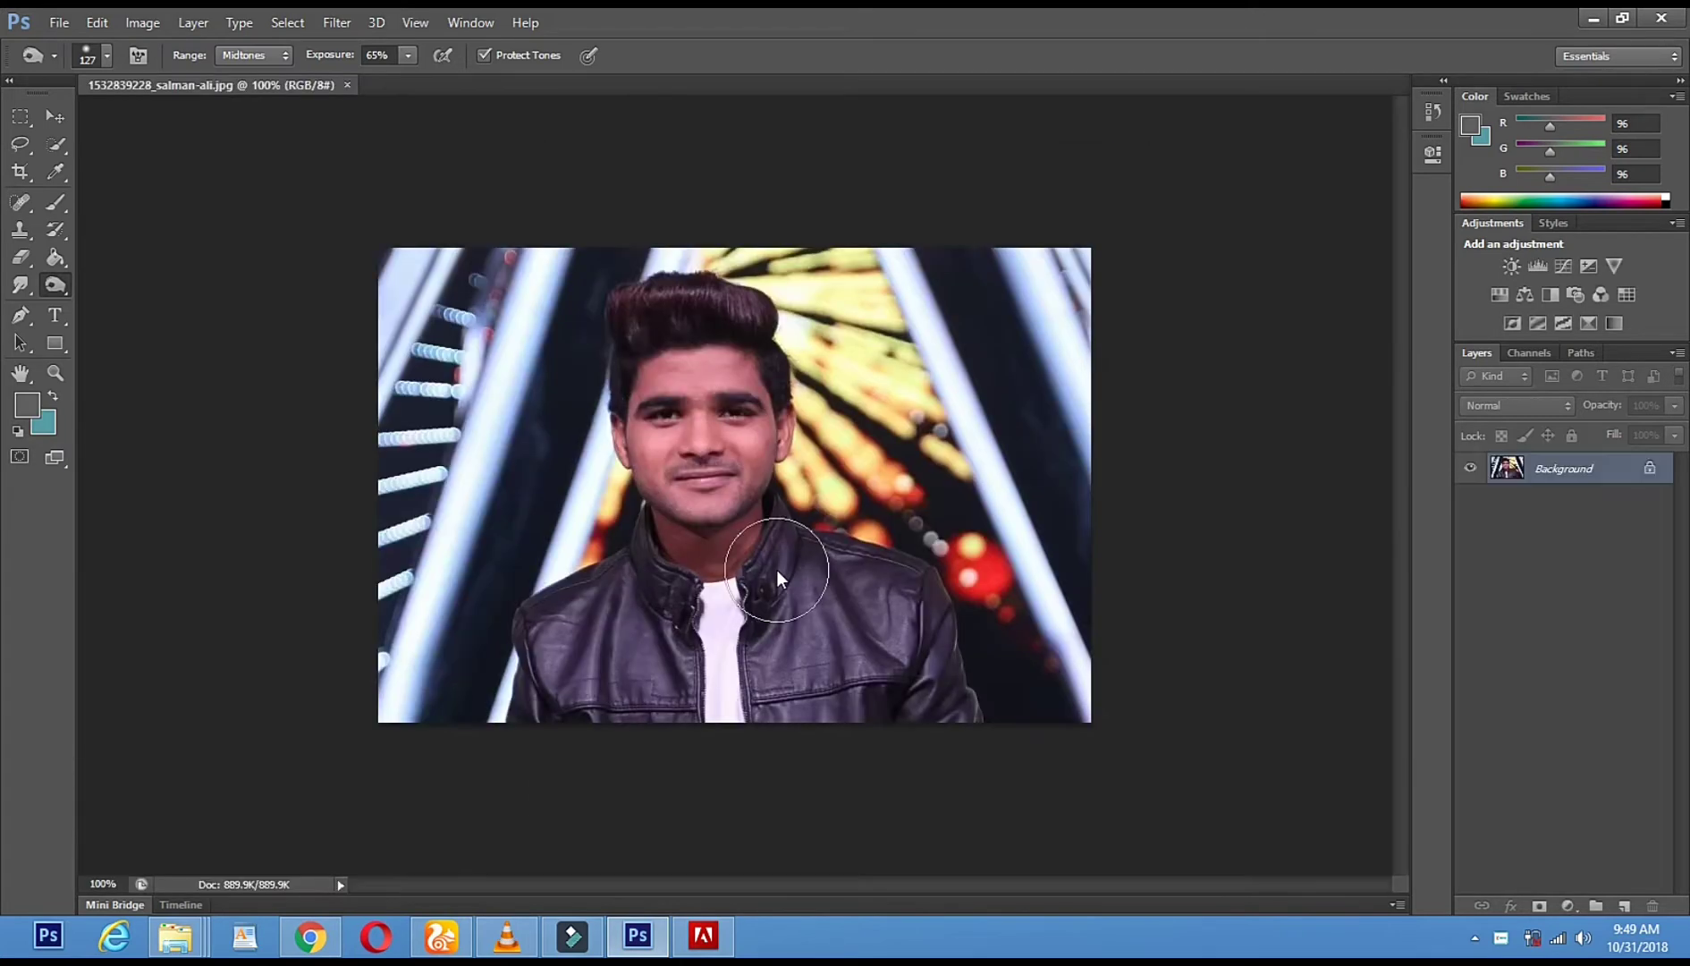
# - Brighten the portrait with a Curves adjustment, raising the RGB midpoint to input 119, output 140
pyautogui.click(51, 378)
pyautogui.click(681, 325)
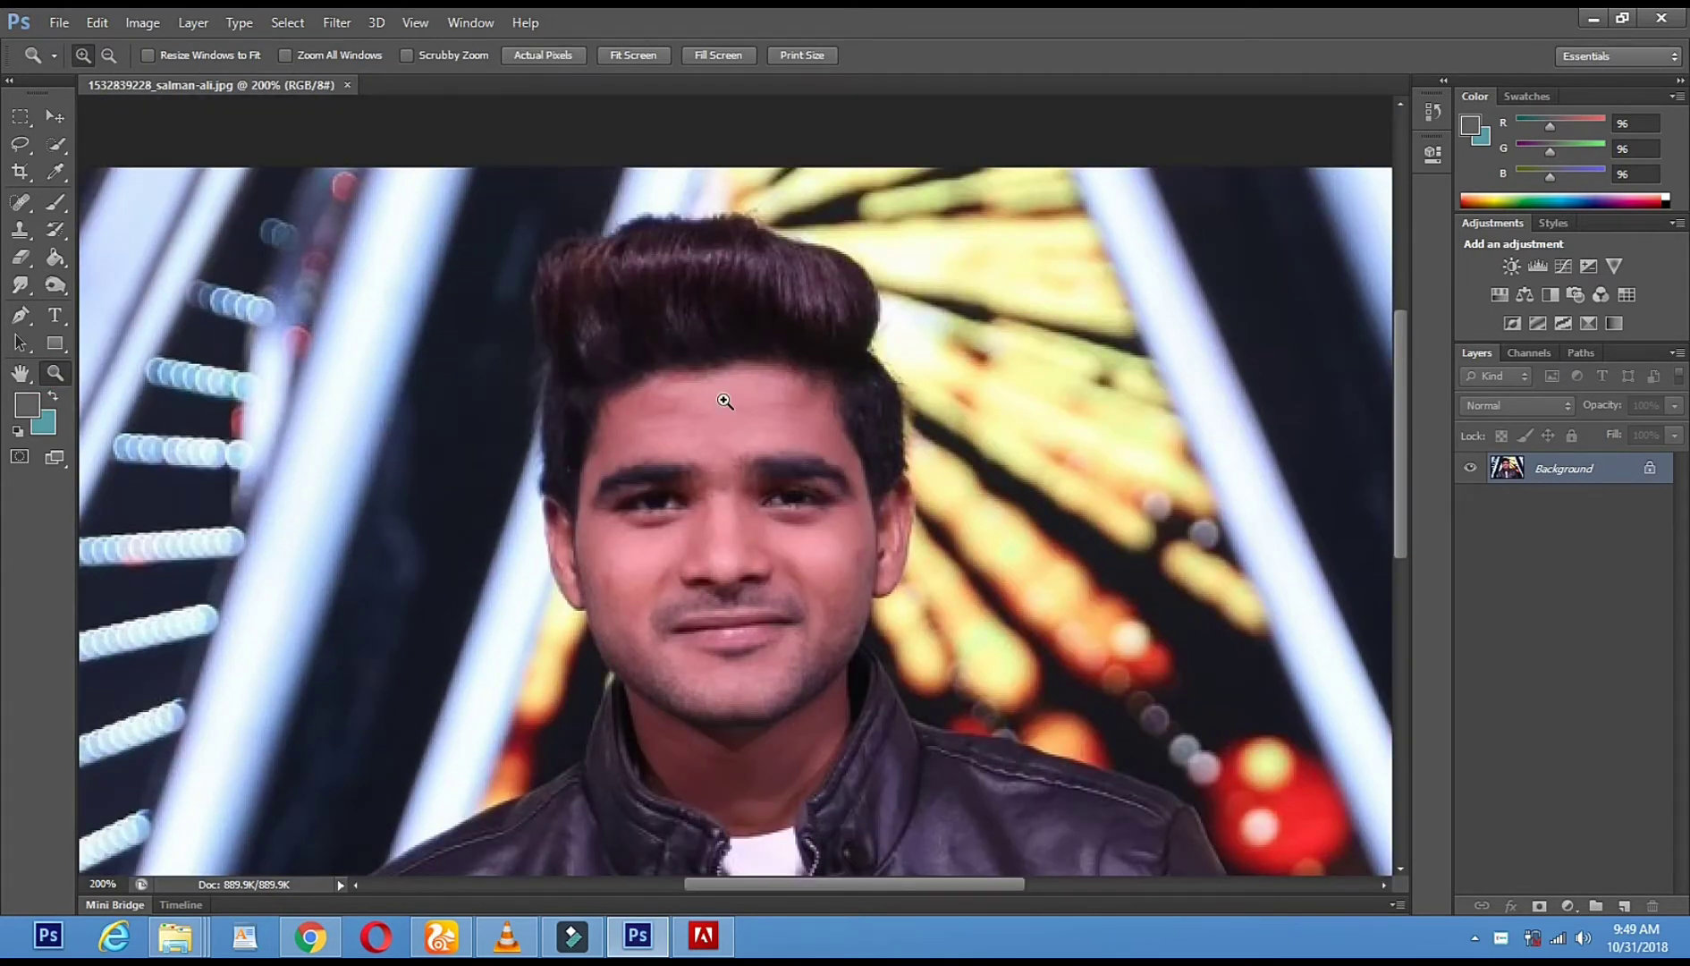
pyautogui.keyDown('alt'); pyautogui.click(724, 402); pyautogui.keyUp('alt')
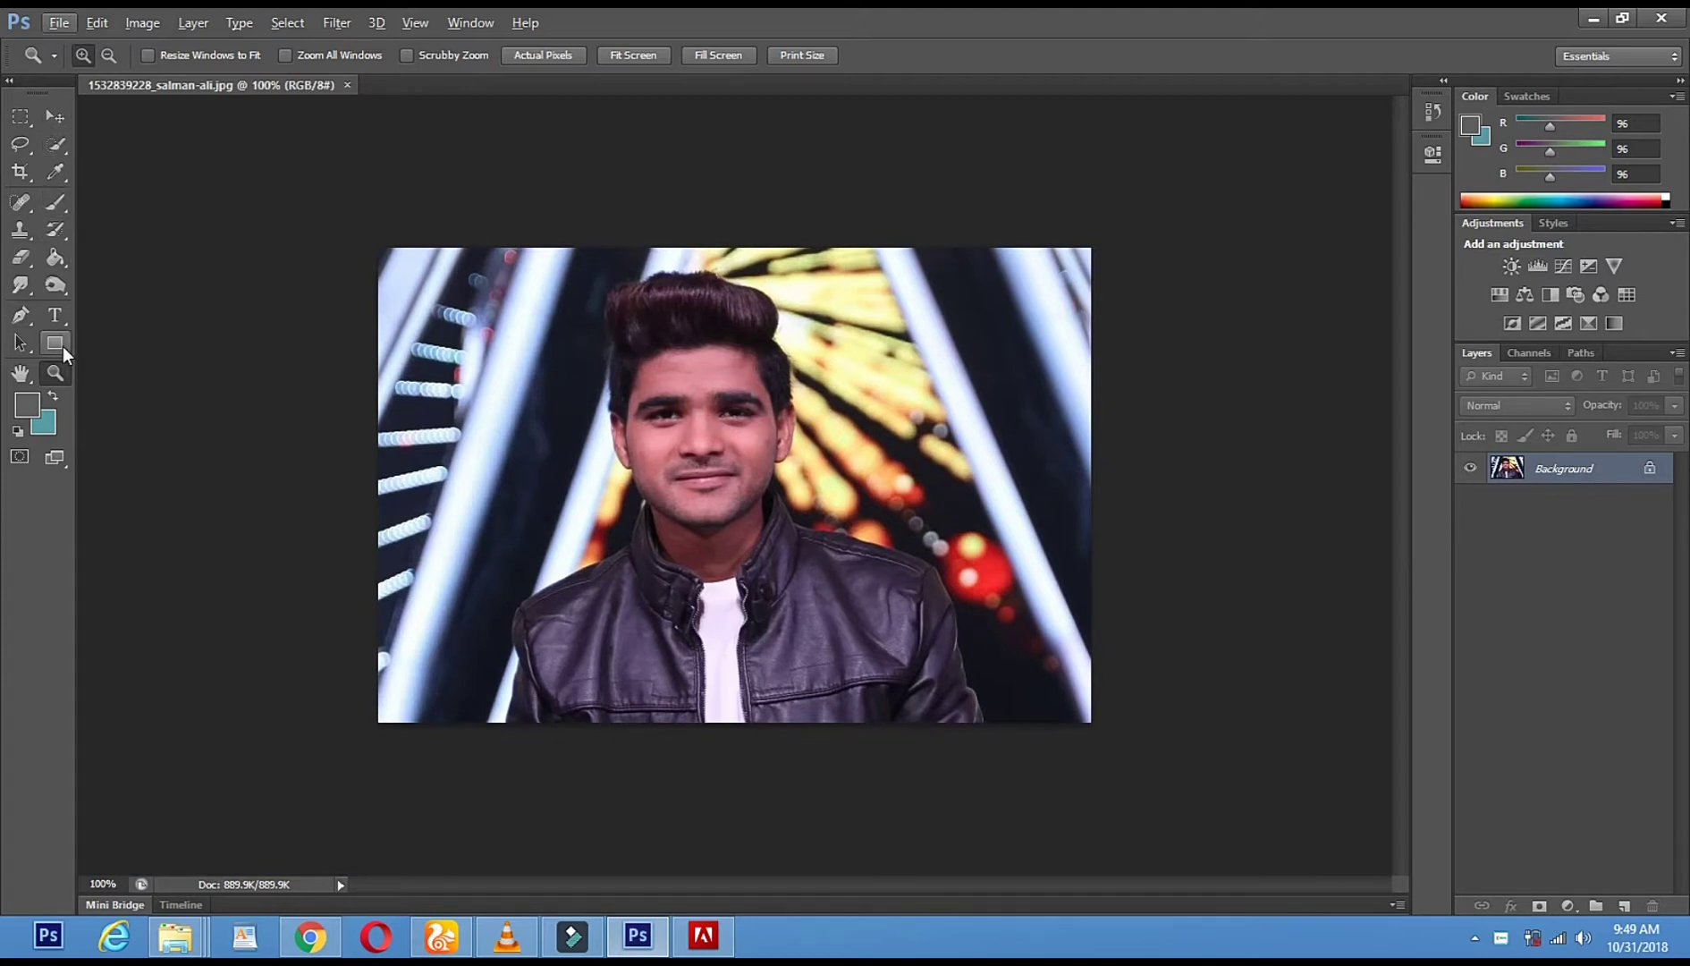
pyautogui.click(147, 25)
pyautogui.moveTo(158, 75)
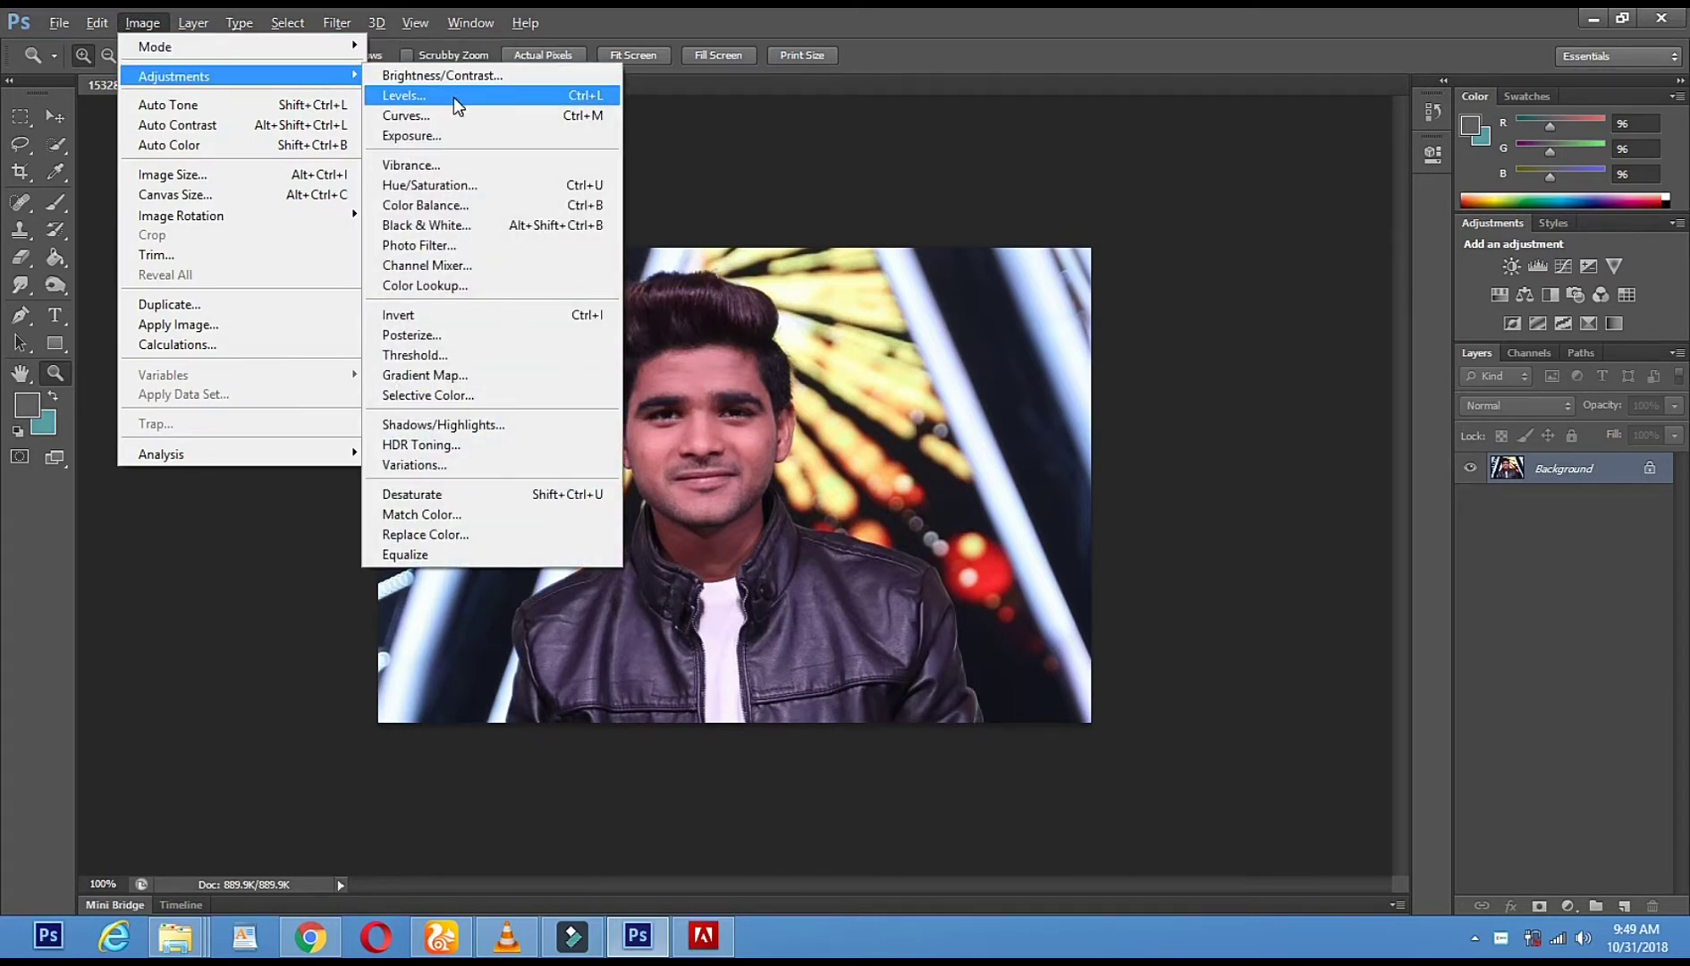
pyautogui.click(469, 115)
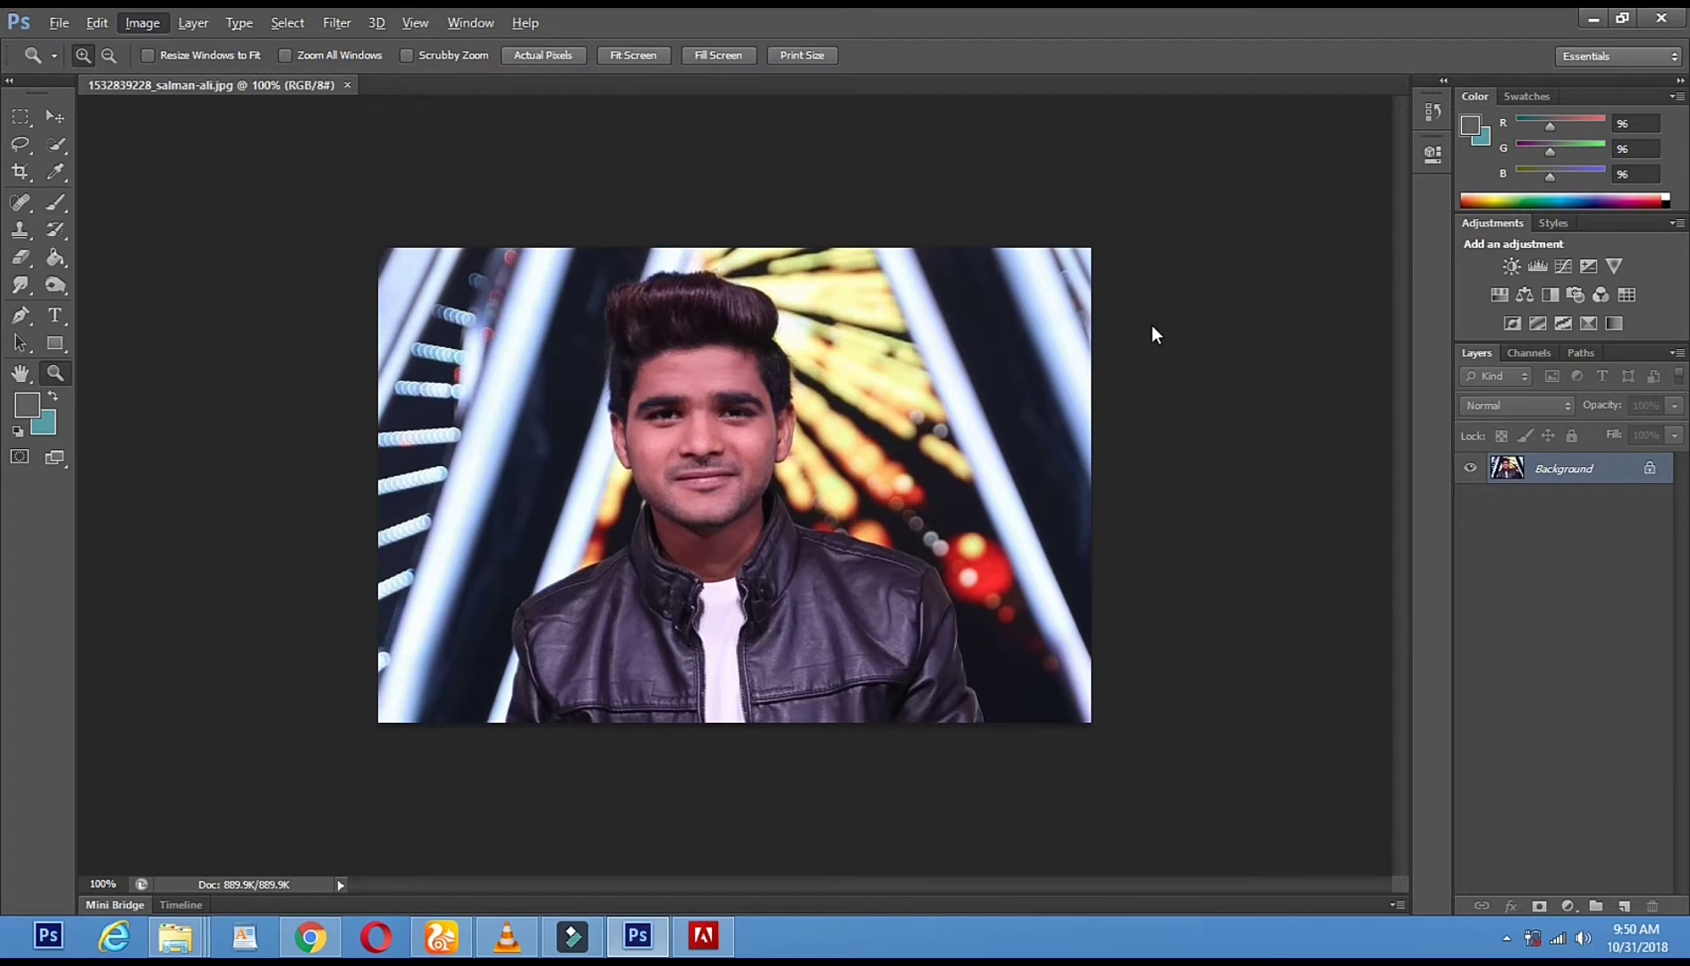
pyautogui.moveTo(1423, 246); pyautogui.dragTo(1408, 235)
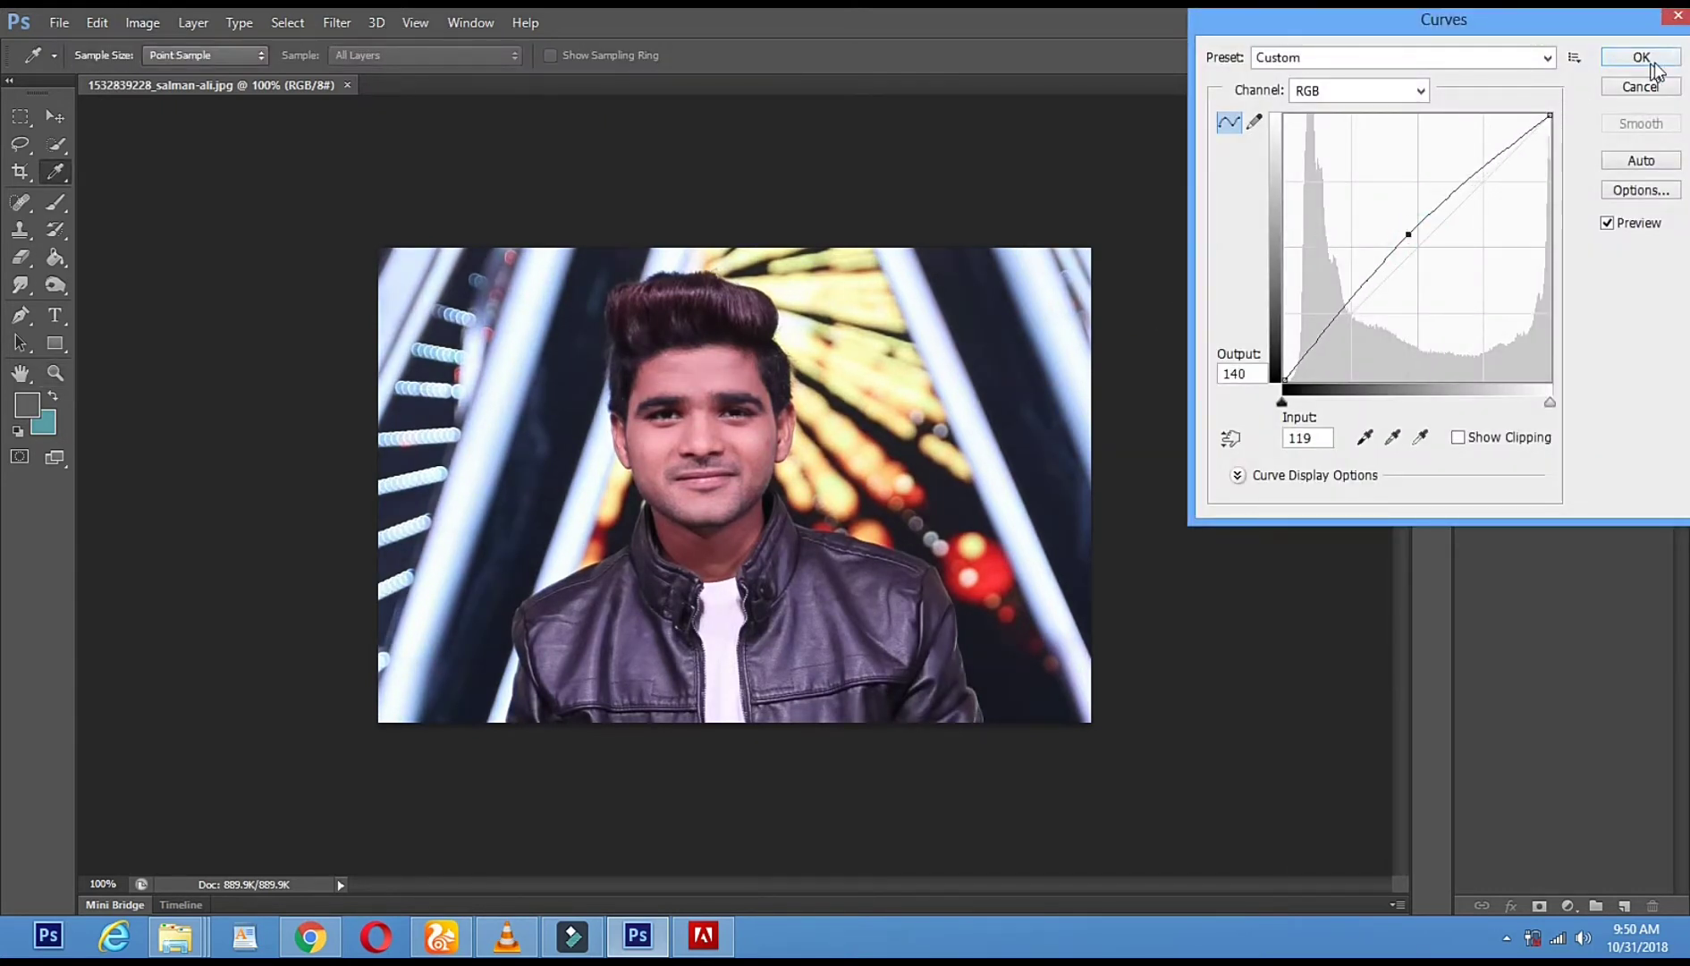
pyautogui.click(1650, 59)
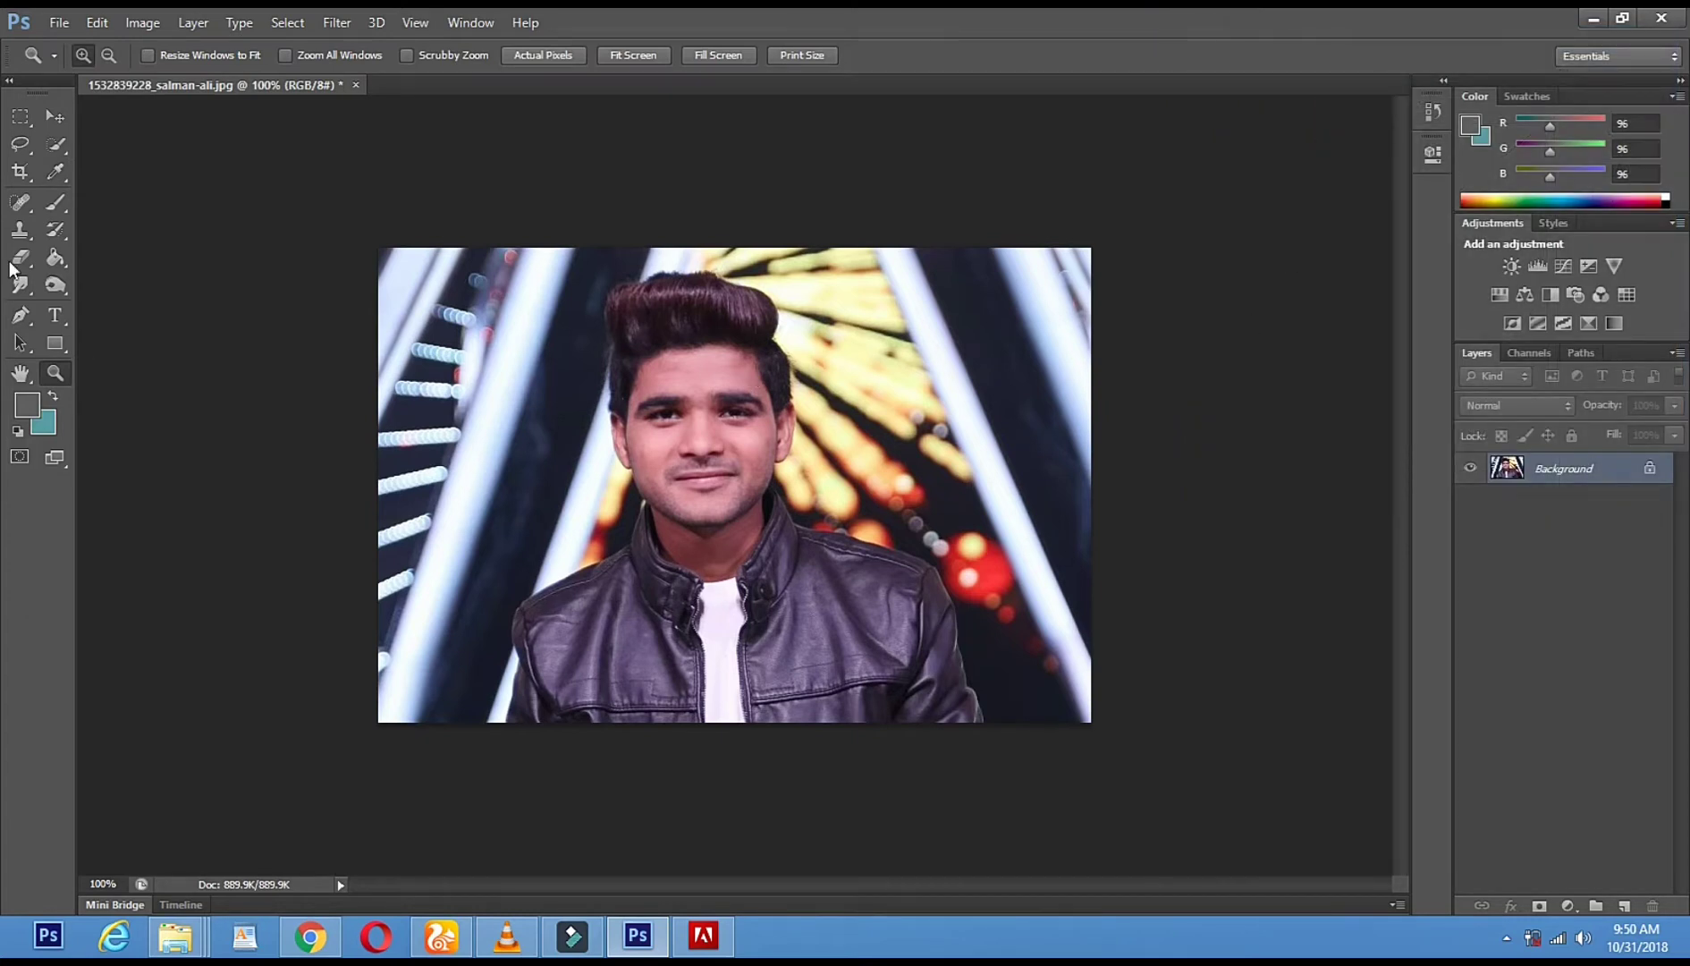
# - Quick-select the dark background patch beside the jacket's right-hand sleeve in the photo and erase it to the background colour
pyautogui.click(56, 147)
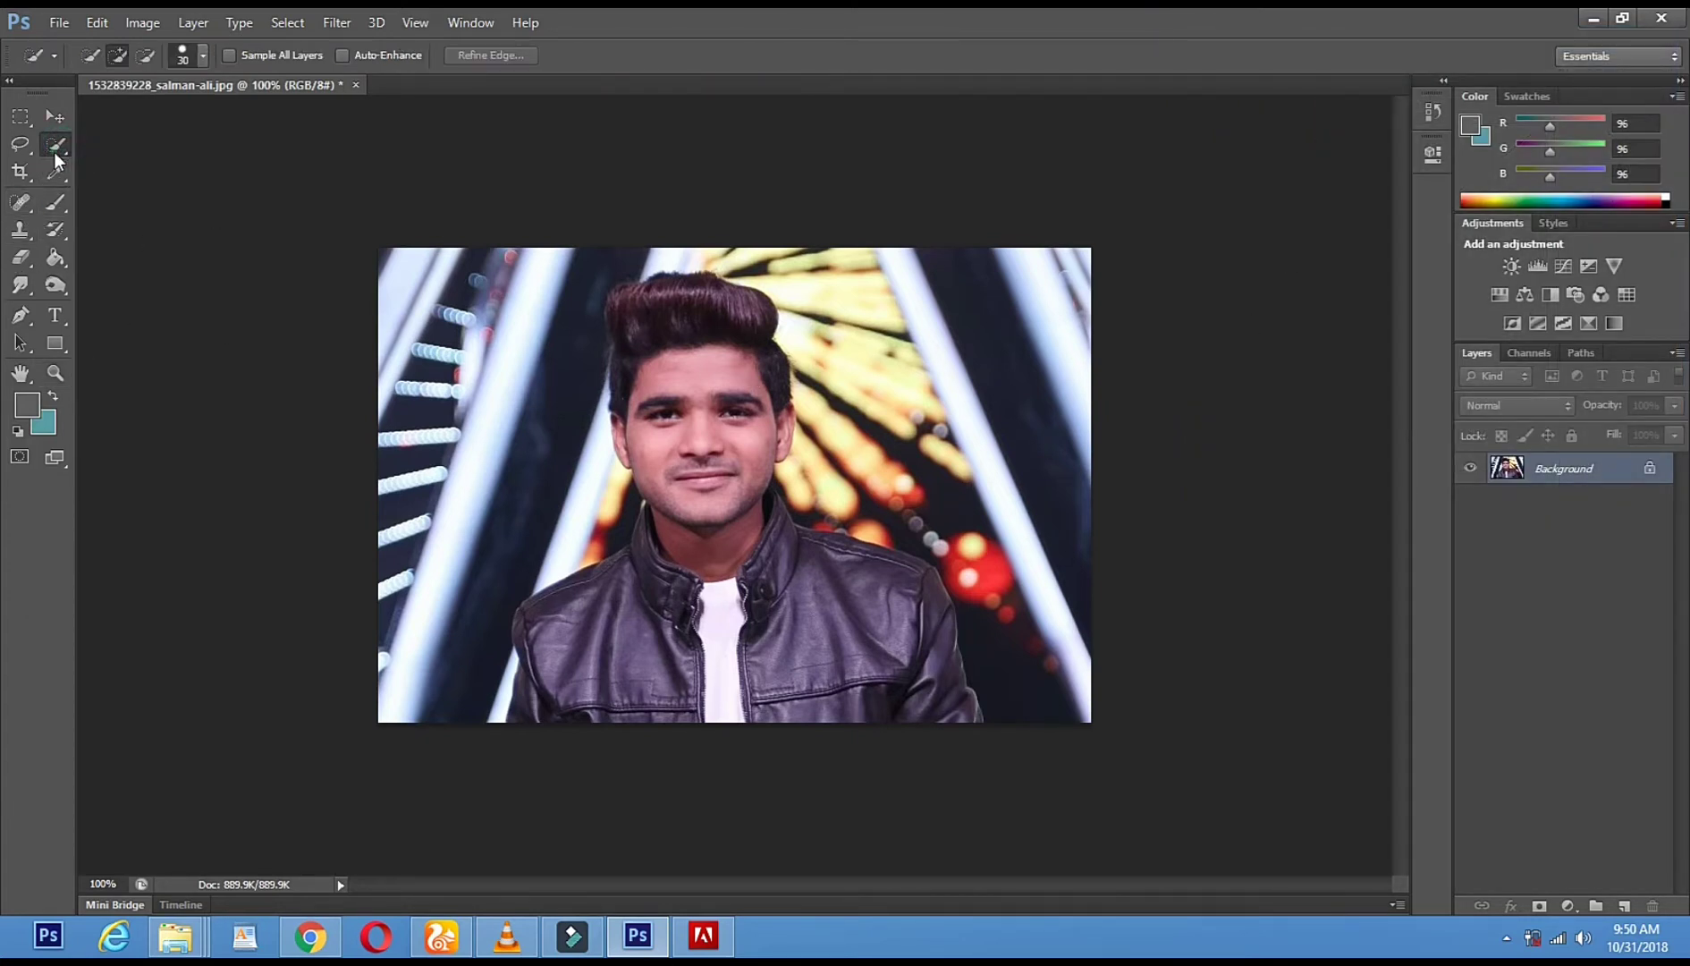
pyautogui.moveTo(1008, 715); pyautogui.dragTo(1003, 620)
pyautogui.moveTo(984, 558); pyautogui.dragTo(985, 562)
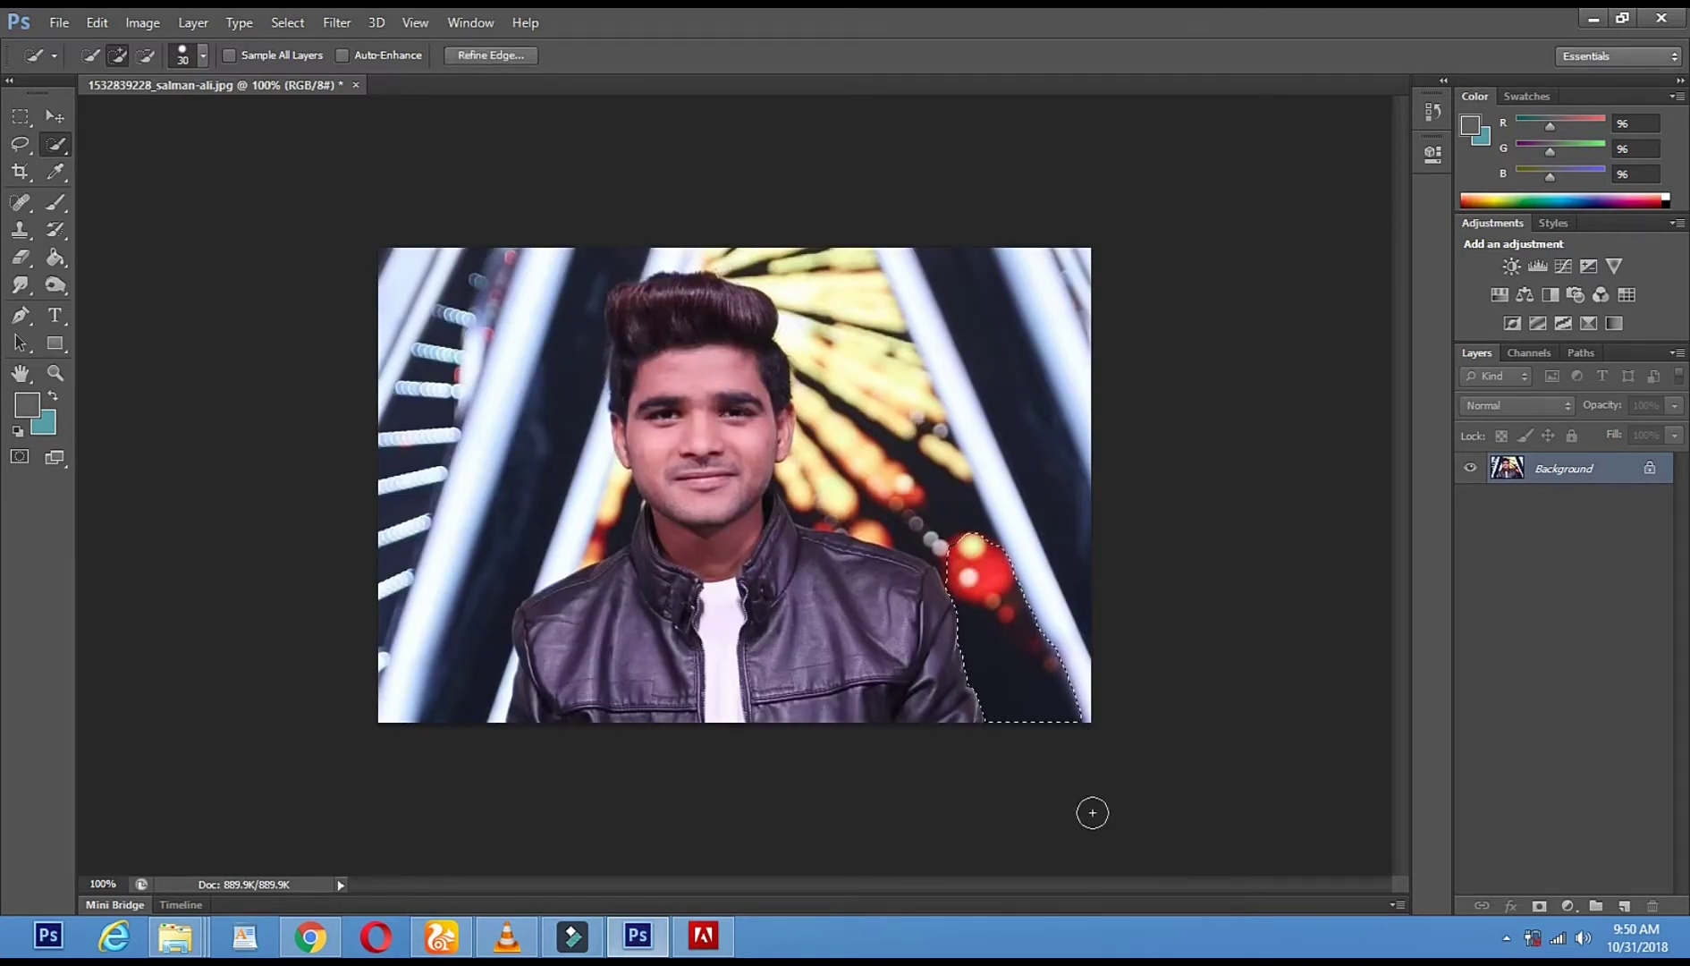
pyautogui.click(25, 258)
pyautogui.moveTo(1060, 641)
pyautogui.mouseDown()
pyautogui.moveTo(989, 566)
pyautogui.moveTo(1049, 845)
pyautogui.mouseUp()
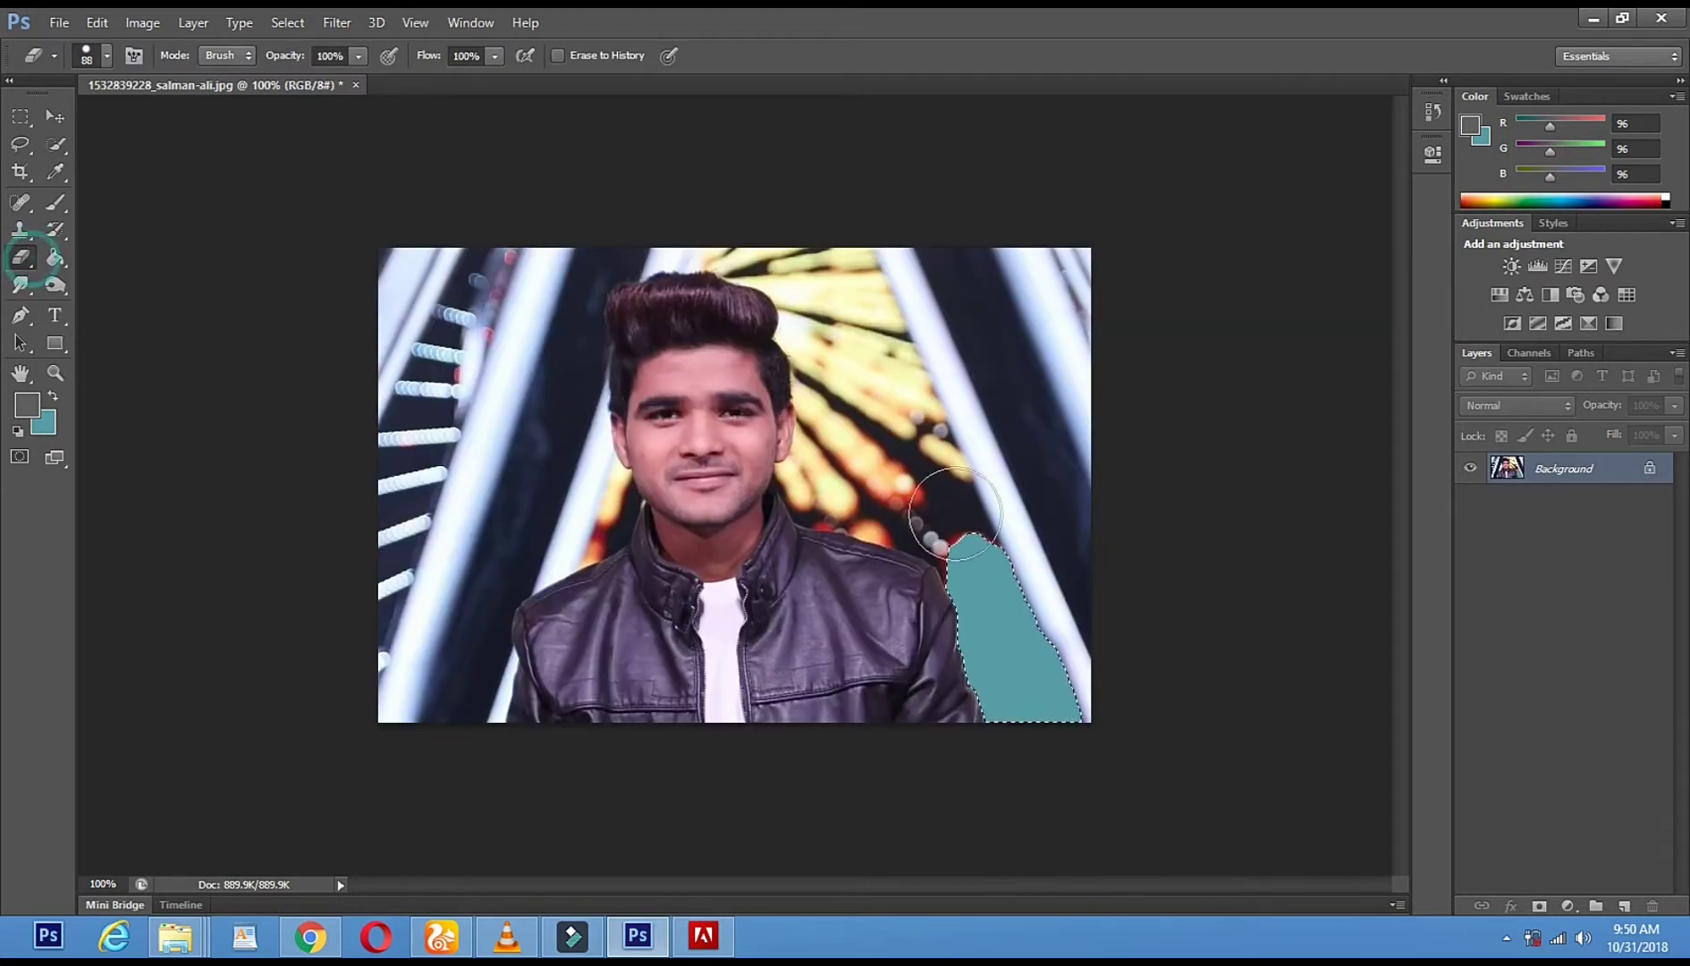
# - Turn the teal patch beside the sleeve transparent with the Magic Eraser and clear the selection
pyautogui.rightClick(20, 266)
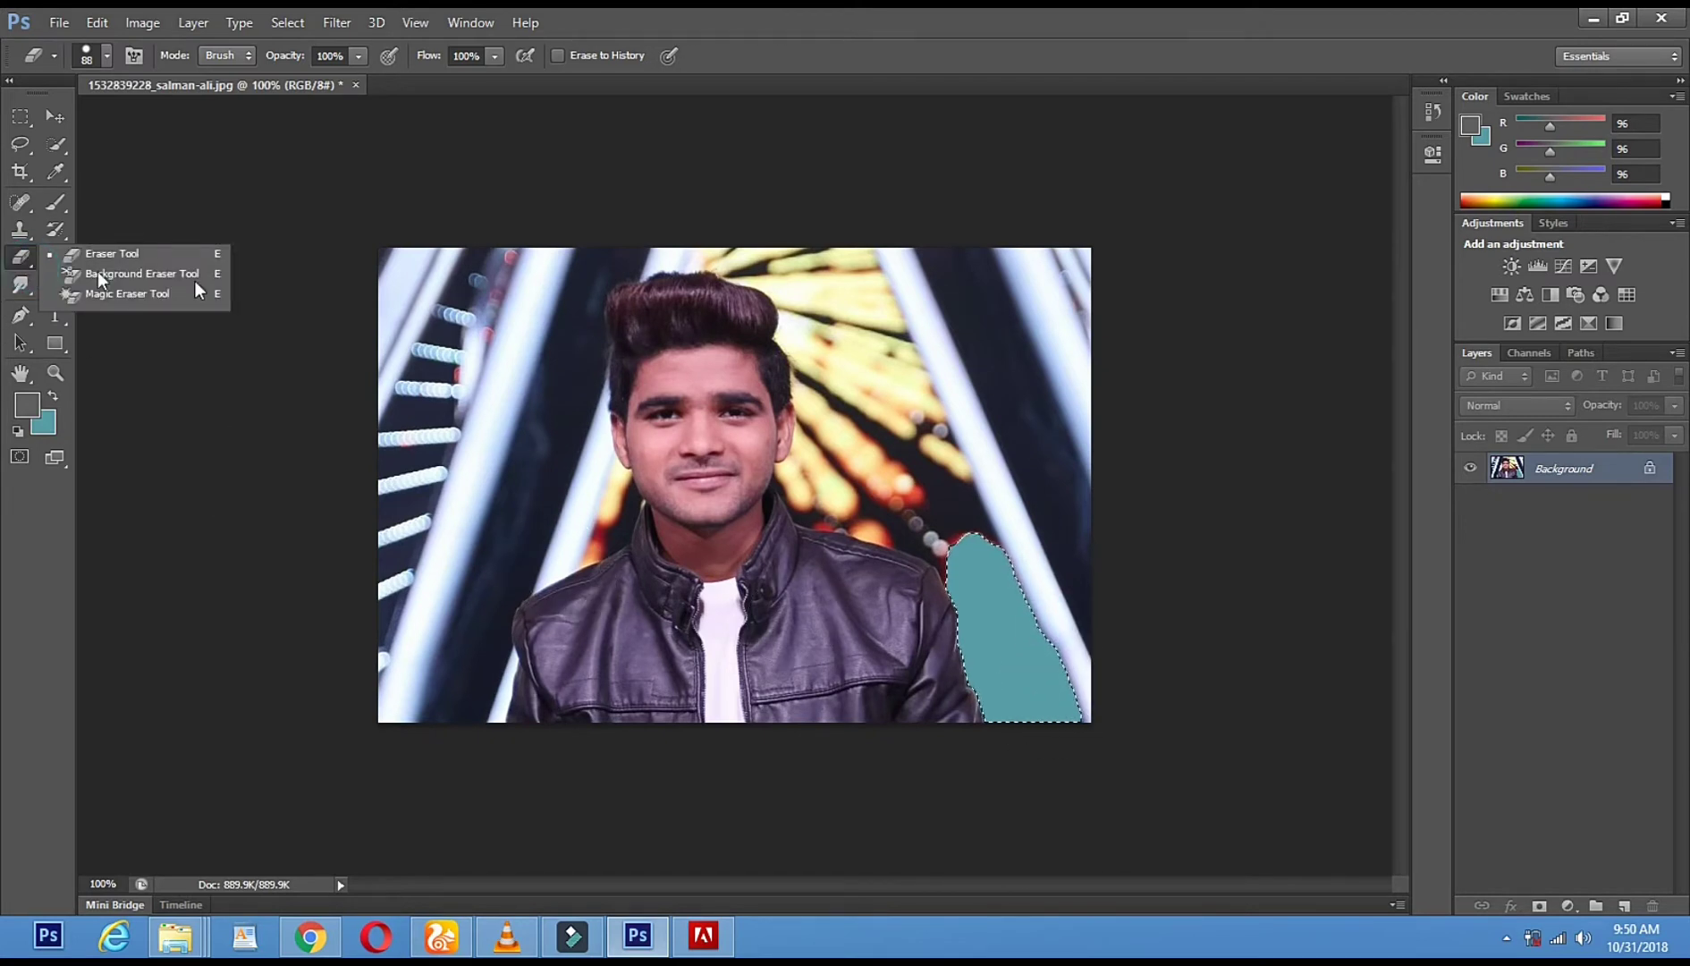
pyautogui.click(117, 302)
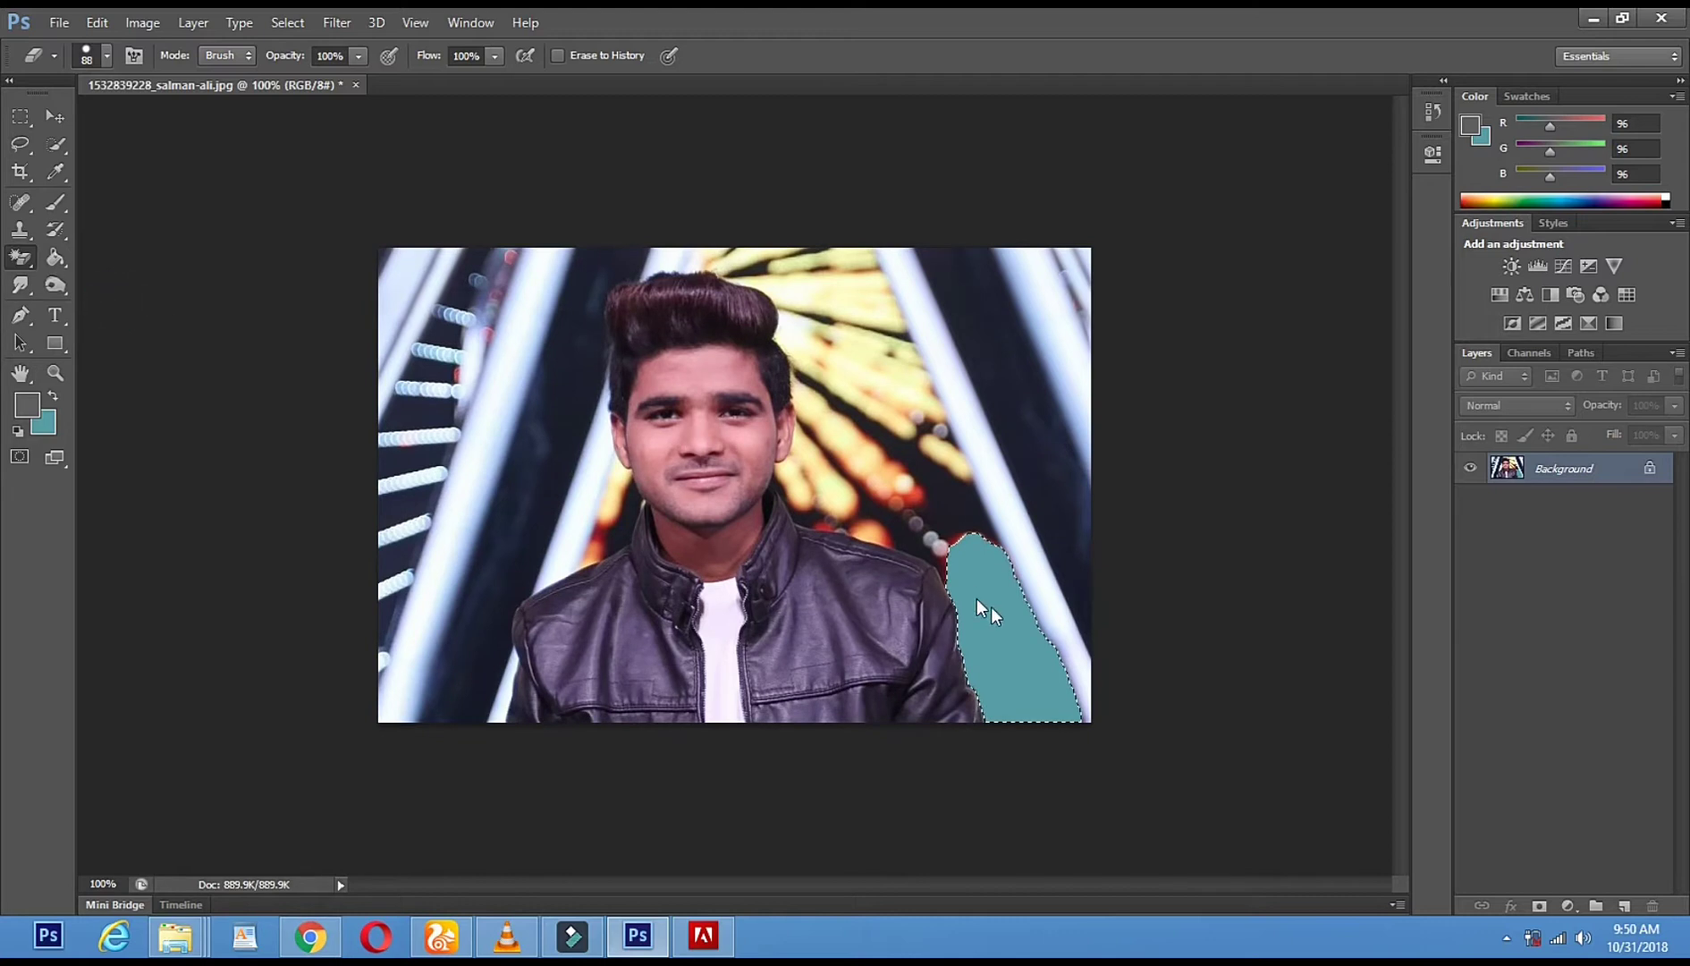
pyautogui.rightClick(30, 259)
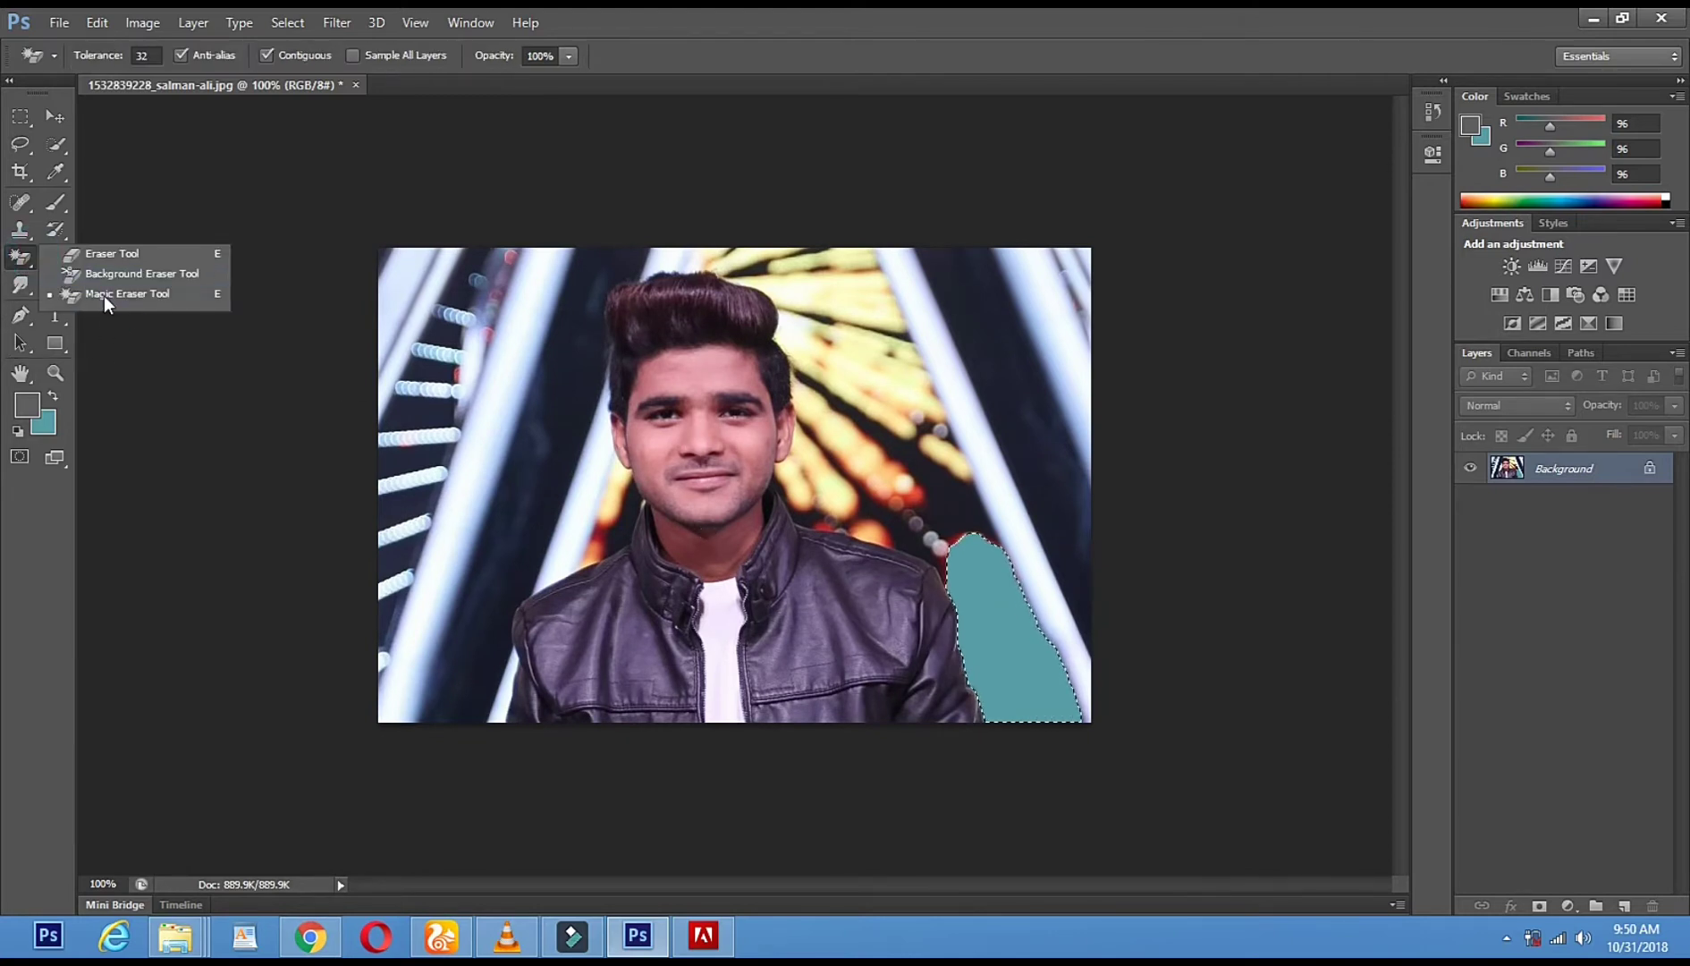
pyautogui.click(121, 295)
pyautogui.click(1010, 660)
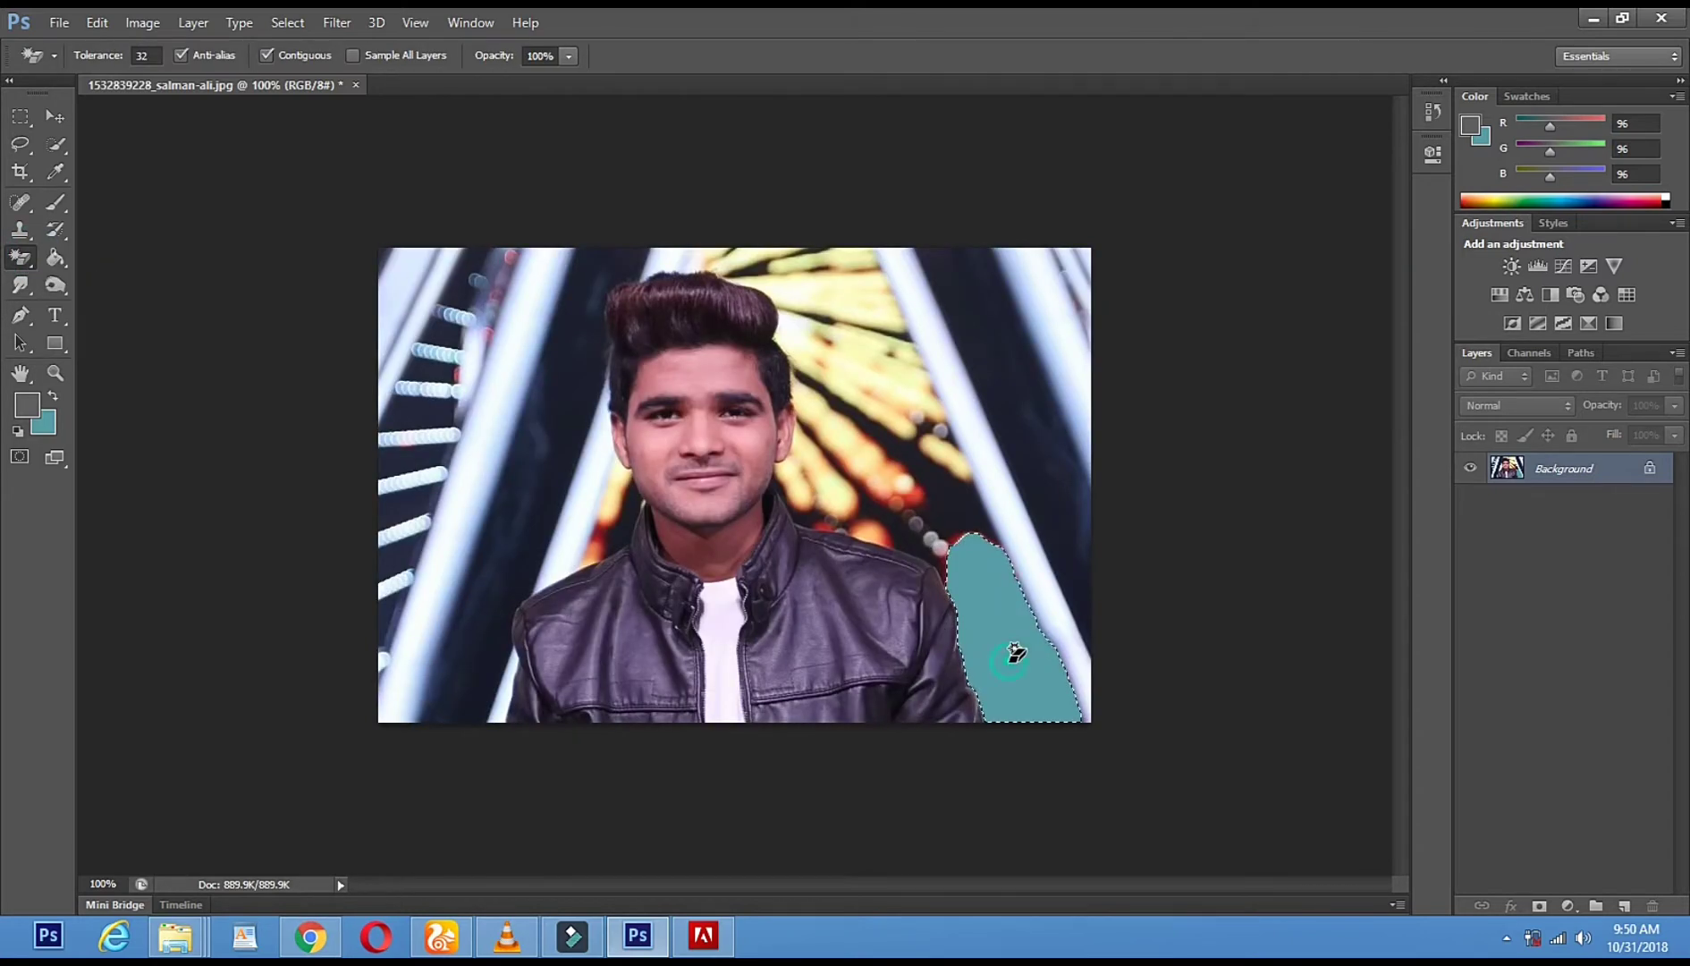
pyautogui.click(1015, 628)
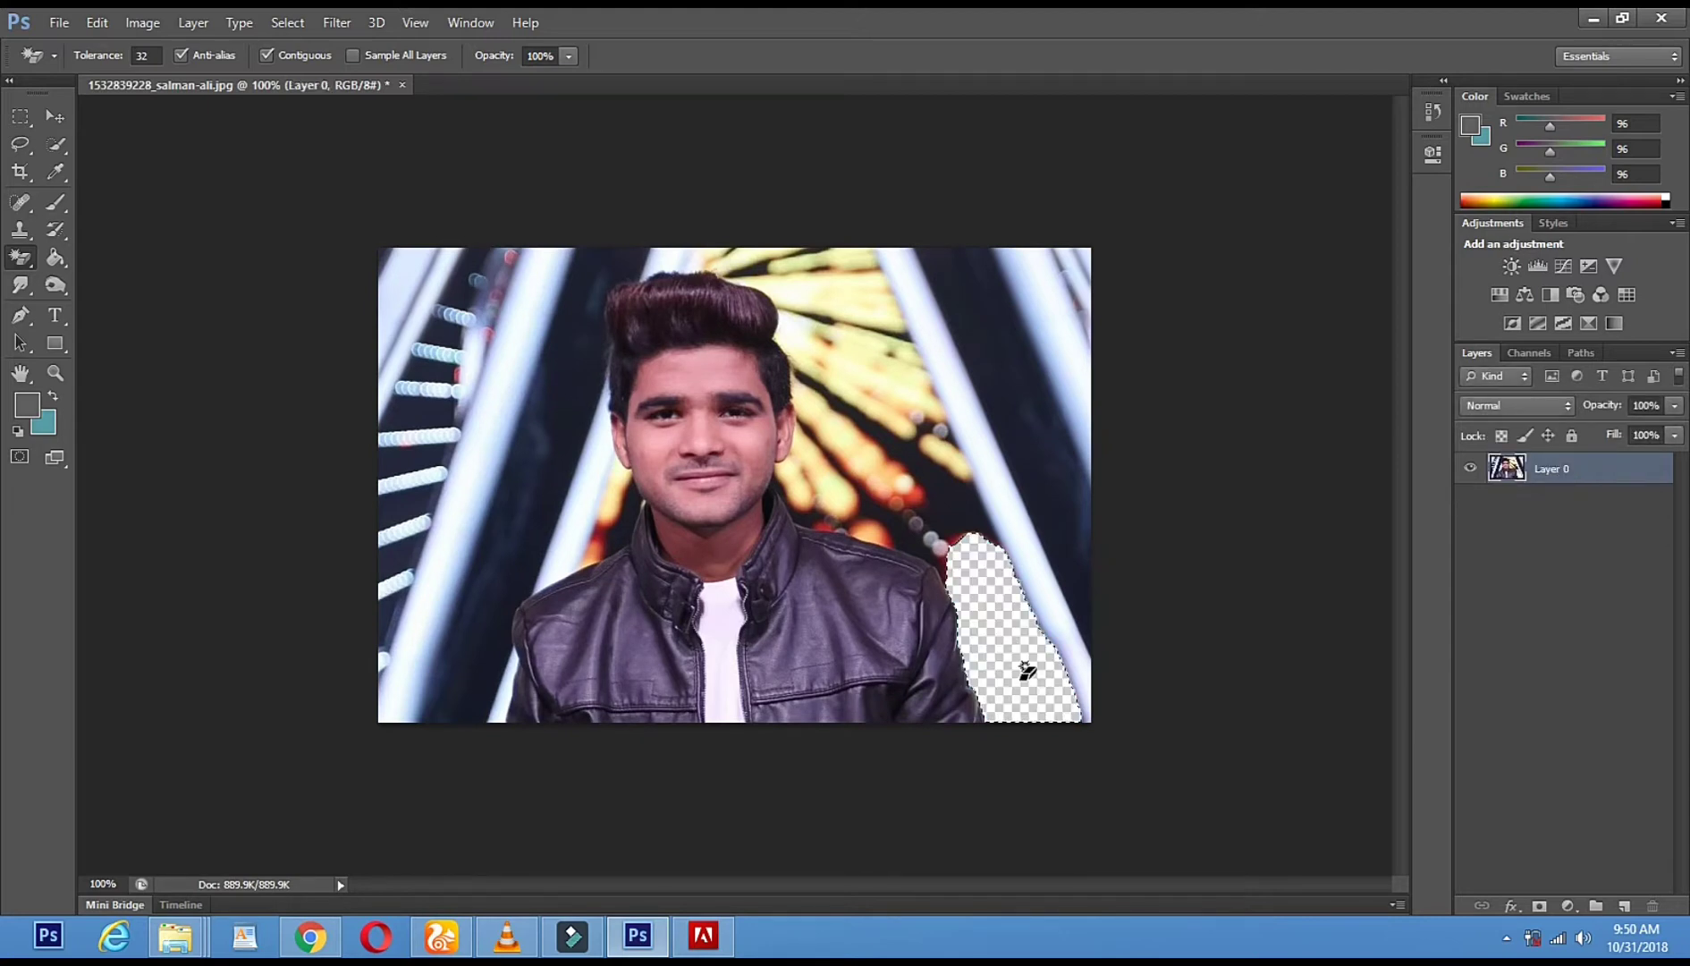
pyautogui.click(21, 144)
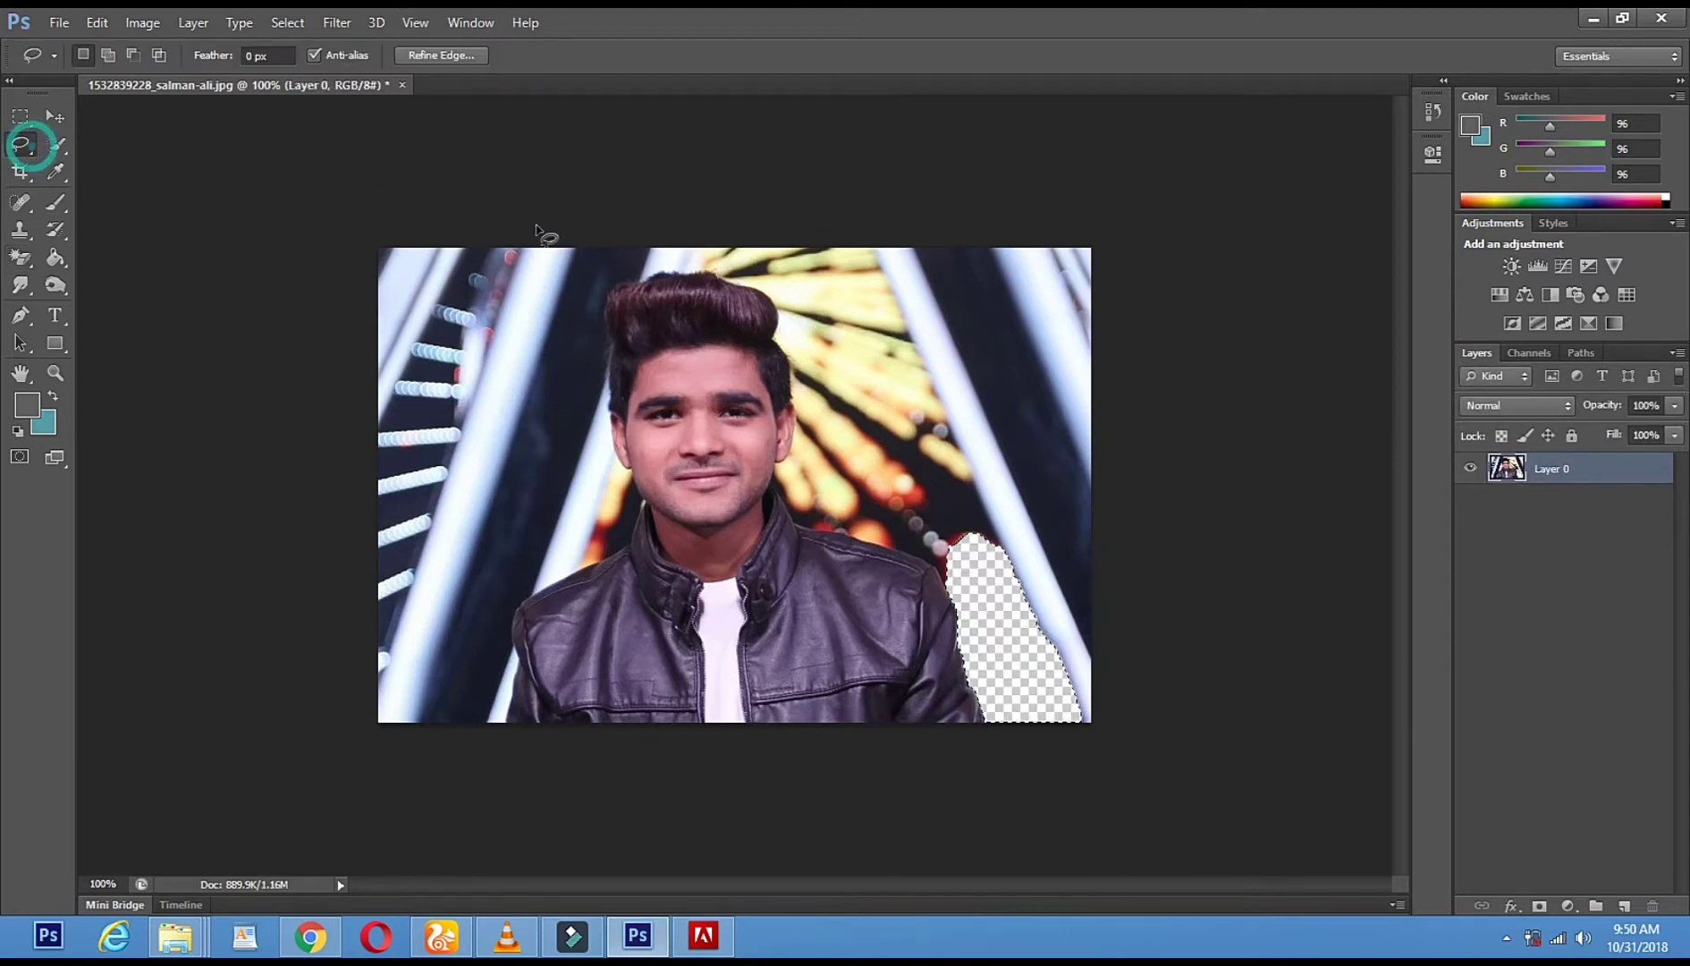
pyautogui.click(885, 275)
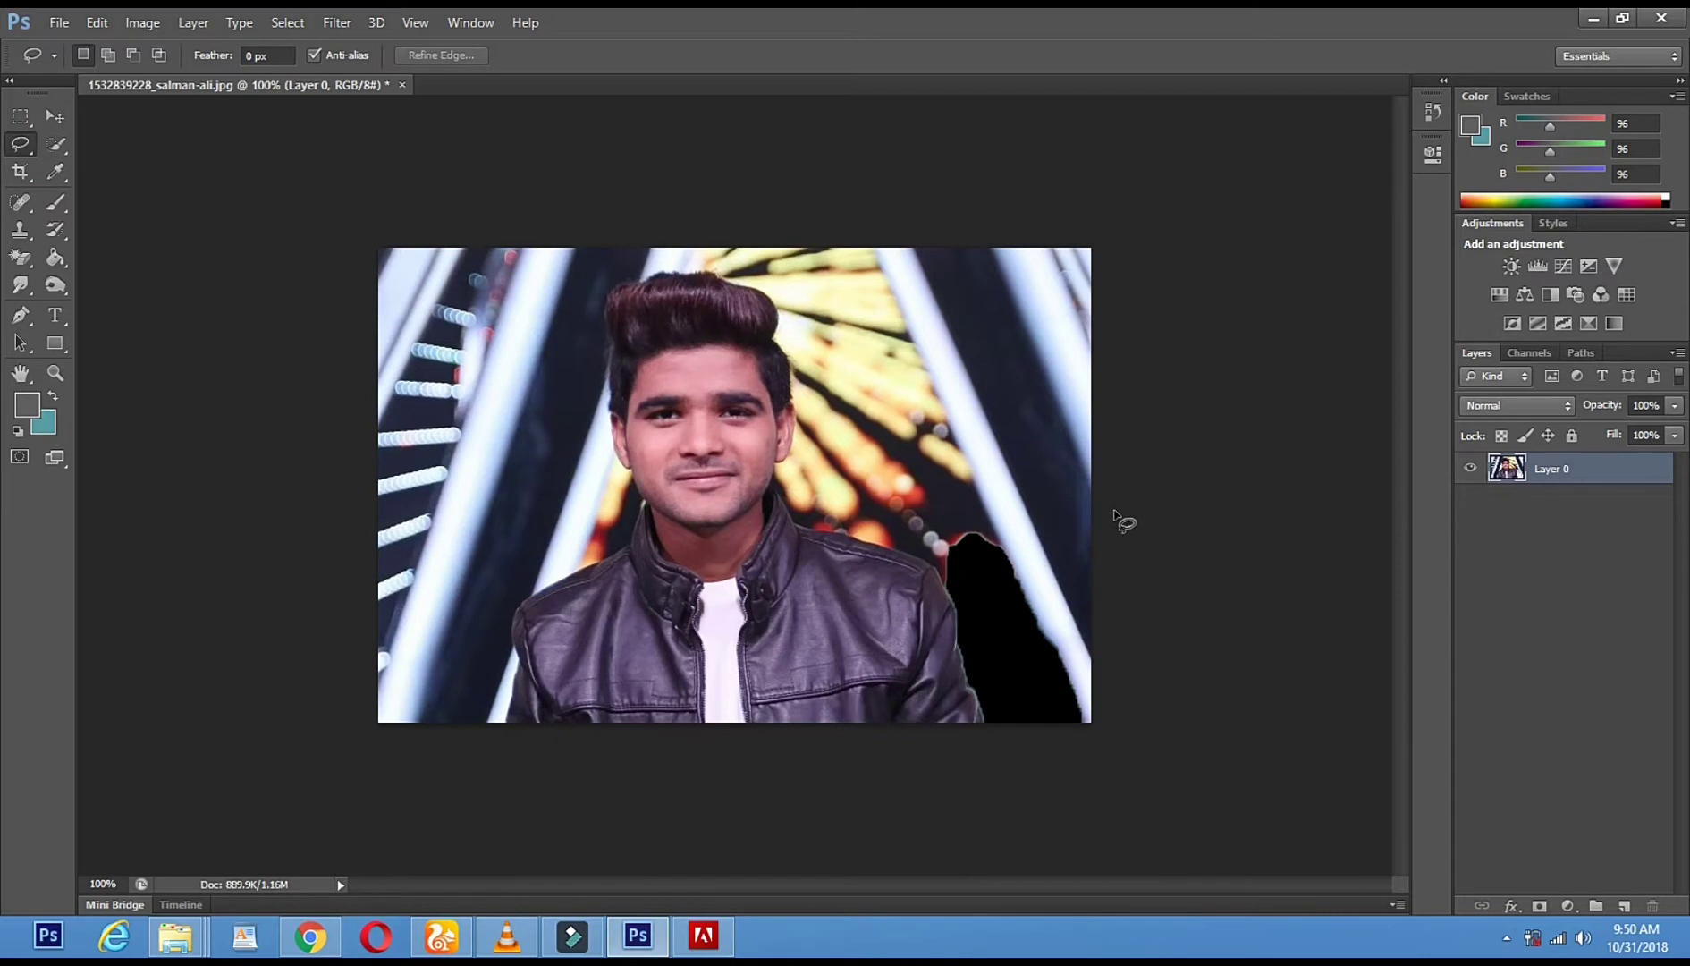
# - Erase the outer background on both sides of the man with the regular Eraser, staying clear of his outline
pyautogui.moveTo(20, 257); pyautogui.dragTo(87, 260)
pyautogui.click(86, 257)
pyautogui.moveTo(1029, 286); pyautogui.dragTo(1064, 548)
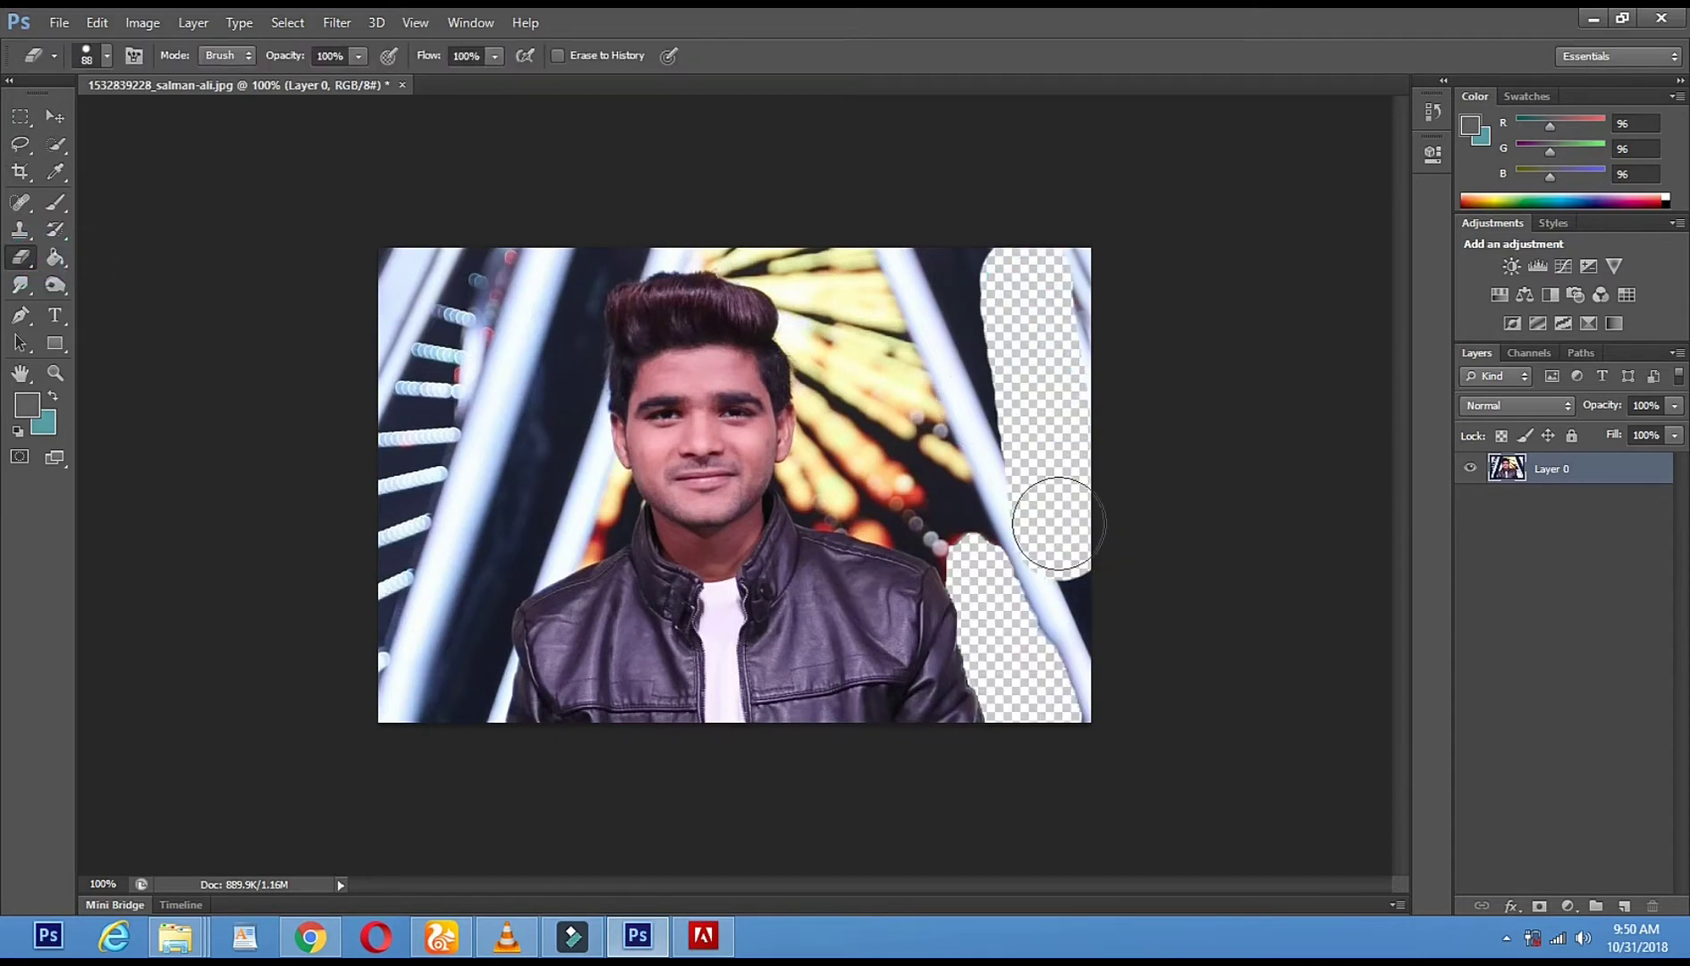
pyautogui.moveTo(1038, 218)
pyautogui.mouseDown()
pyautogui.moveTo(1049, 465)
pyautogui.moveTo(1089, 708)
pyautogui.moveTo(1021, 556)
pyautogui.moveTo(945, 234)
pyautogui.moveTo(963, 366)
pyautogui.moveTo(912, 386)
pyautogui.moveTo(849, 309)
pyautogui.moveTo(847, 261)
pyautogui.moveTo(915, 370)
pyautogui.moveTo(845, 386)
pyautogui.mouseUp()
pyautogui.moveTo(393, 702)
pyautogui.mouseDown()
pyautogui.moveTo(388, 235)
pyautogui.moveTo(402, 466)
pyautogui.moveTo(452, 274)
pyautogui.moveTo(527, 237)
pyautogui.moveTo(422, 478)
pyautogui.moveTo(512, 266)
pyautogui.mouseUp()
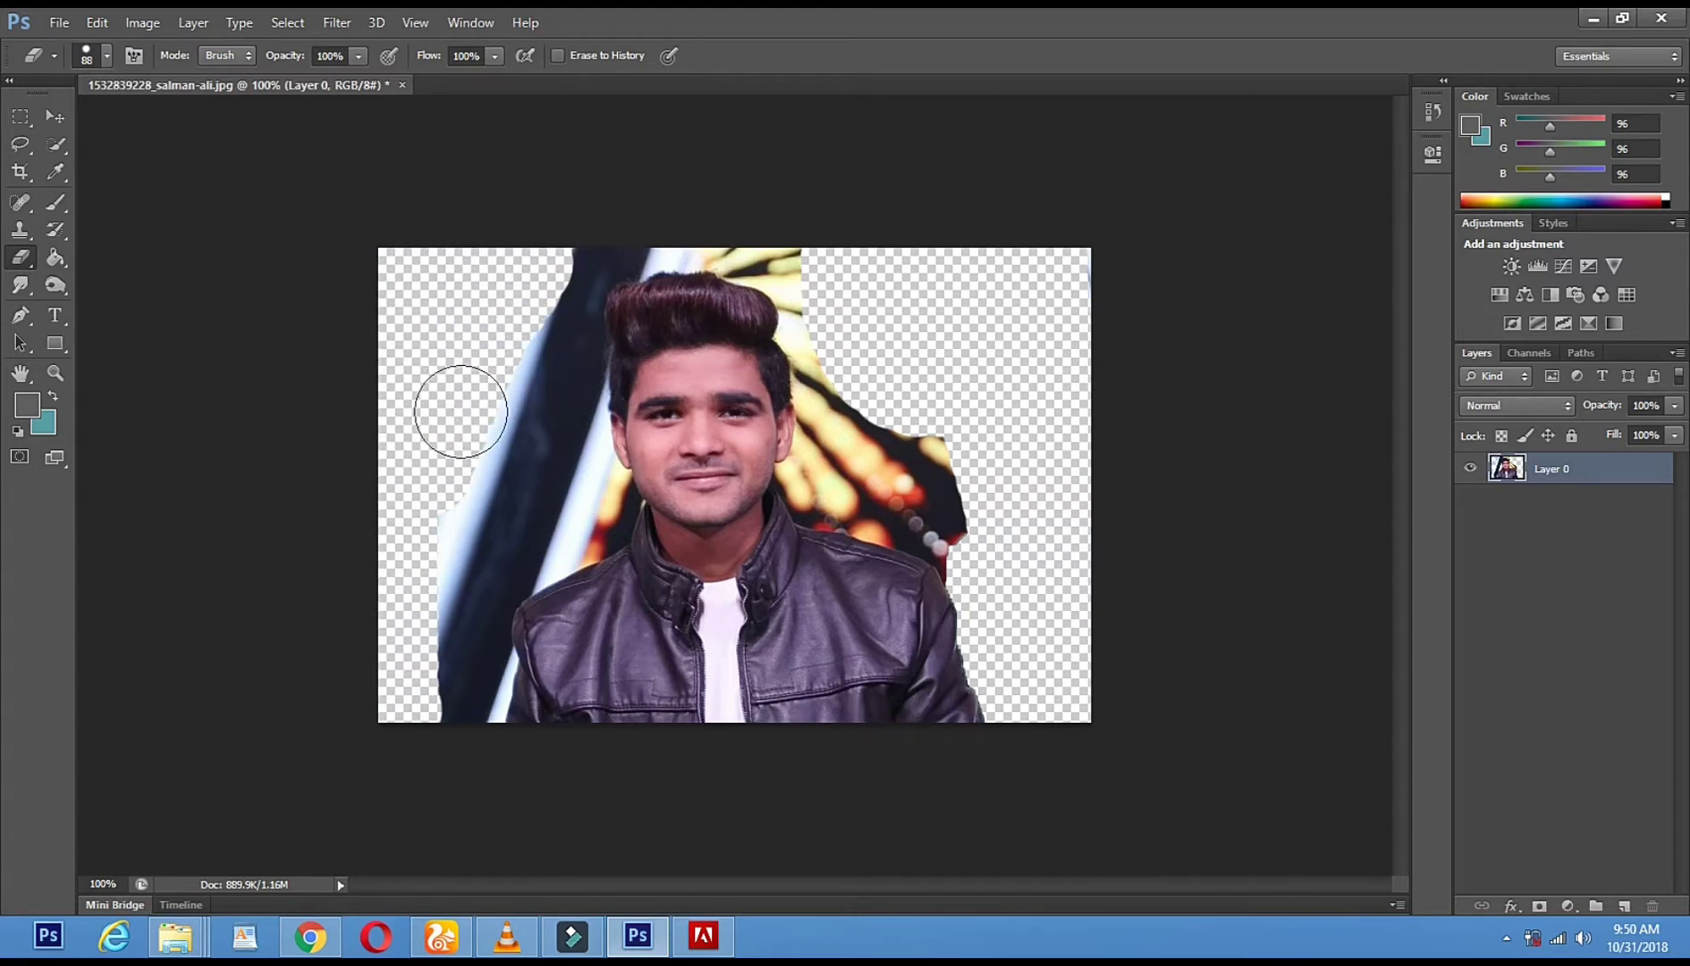
# - Quick-select the background between the photo's left-hand shoulder and the cheek, erase it, and deselect
pyautogui.click(54, 143)
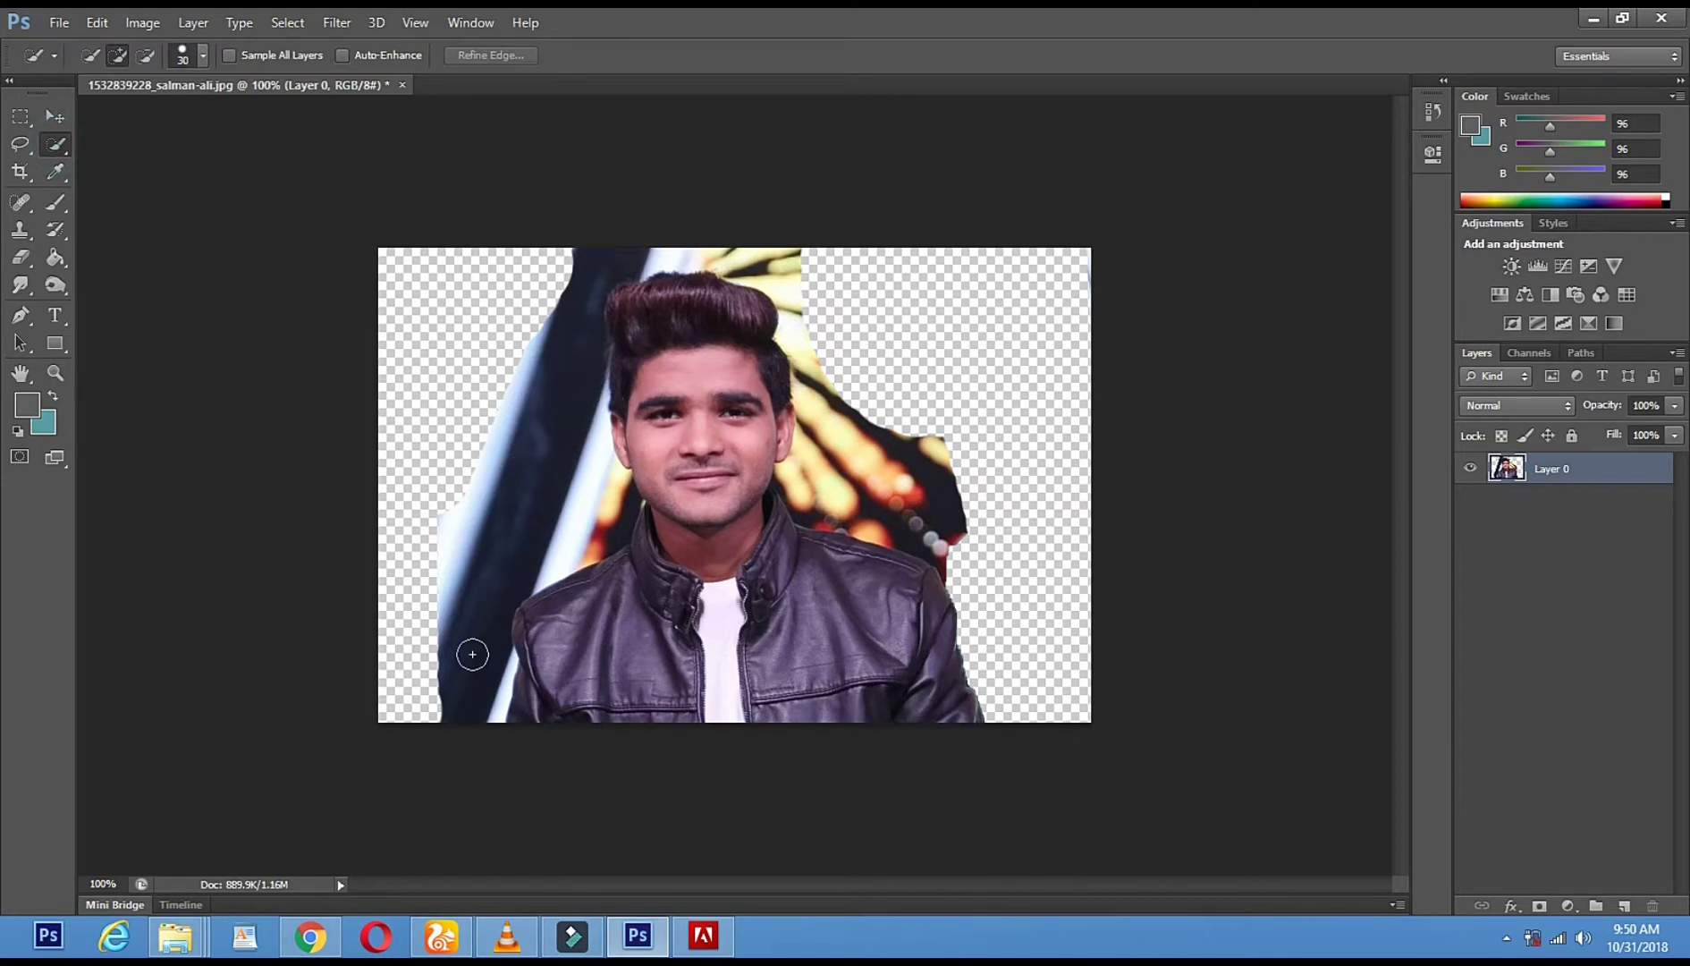
pyautogui.moveTo(477, 697)
pyautogui.mouseDown()
pyautogui.moveTo(484, 670)
pyautogui.moveTo(488, 704)
pyautogui.mouseUp()
pyautogui.moveTo(488, 583); pyautogui.dragTo(565, 549)
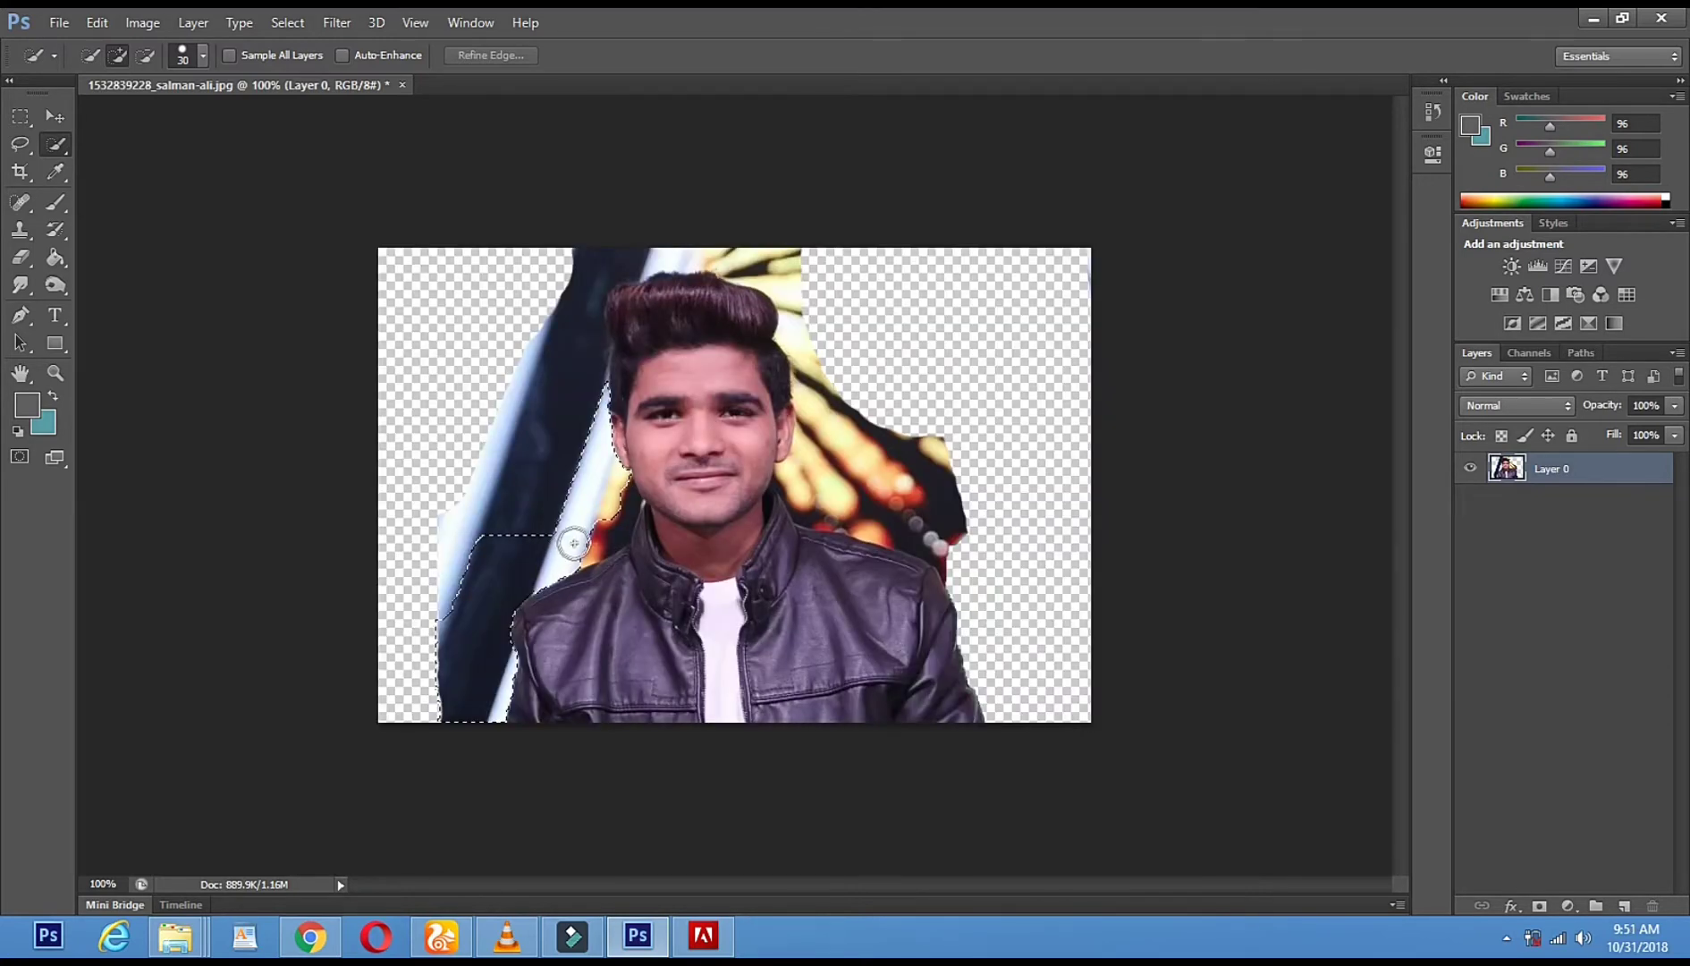
pyautogui.moveTo(605, 525); pyautogui.dragTo(616, 514)
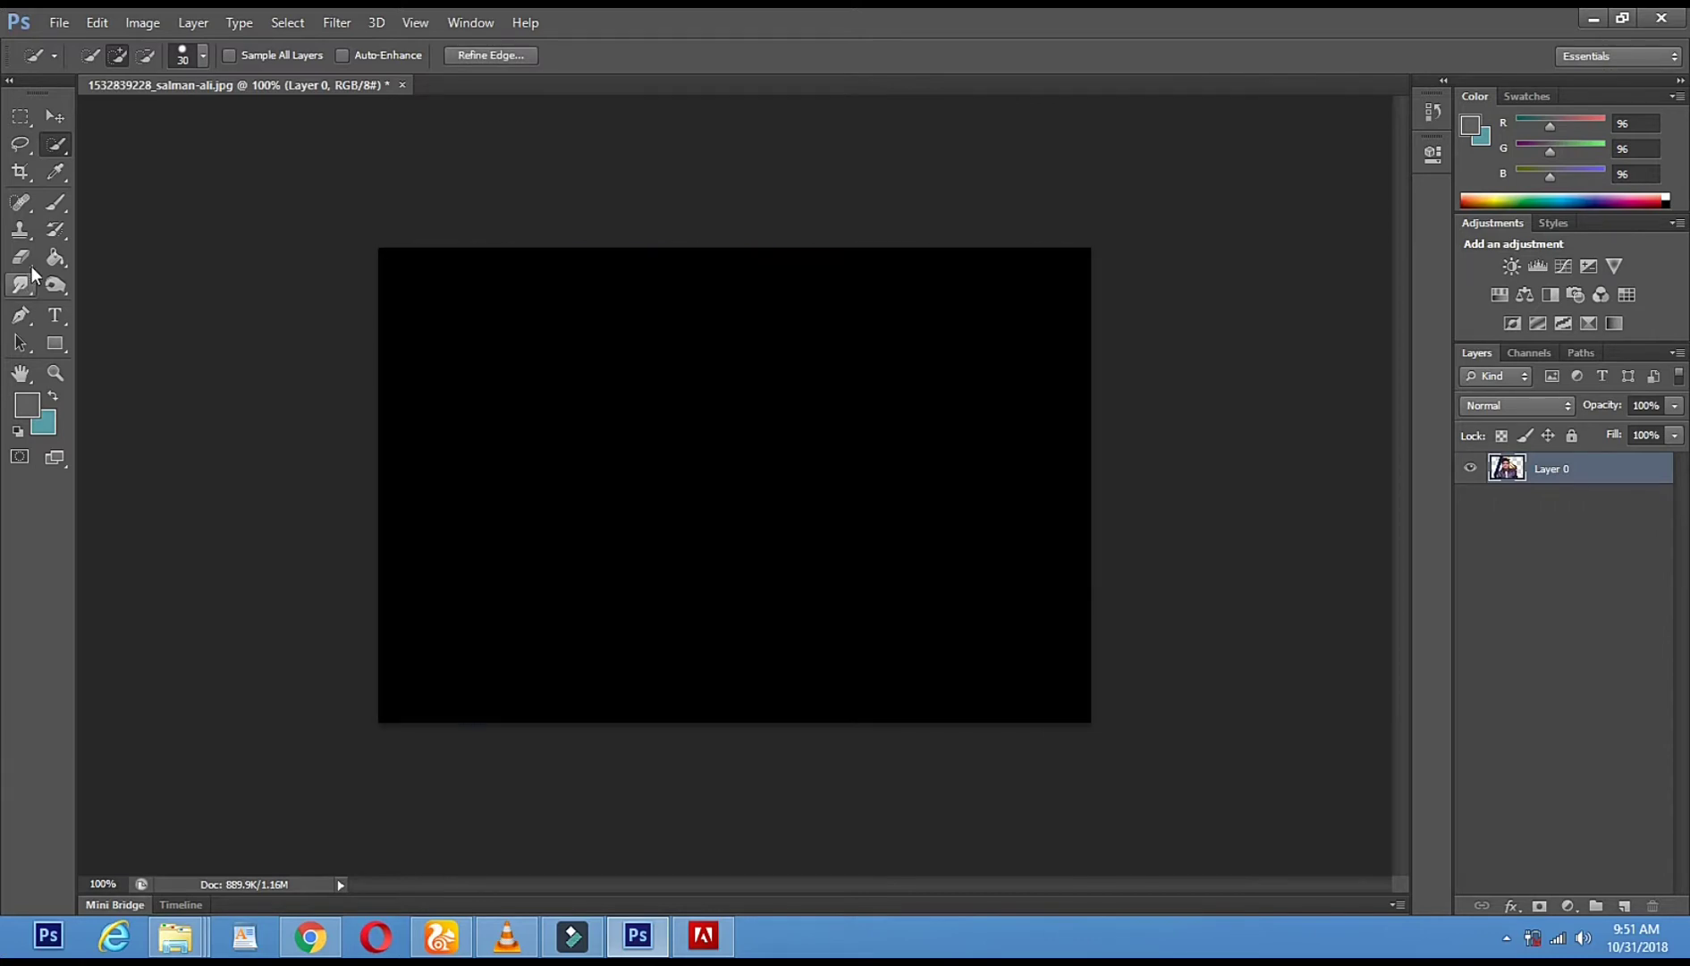
pyautogui.click(26, 258)
pyautogui.moveTo(479, 640)
pyautogui.mouseDown()
pyautogui.moveTo(548, 519)
pyautogui.moveTo(442, 789)
pyautogui.moveTo(495, 630)
pyautogui.moveTo(464, 687)
pyautogui.mouseUp()
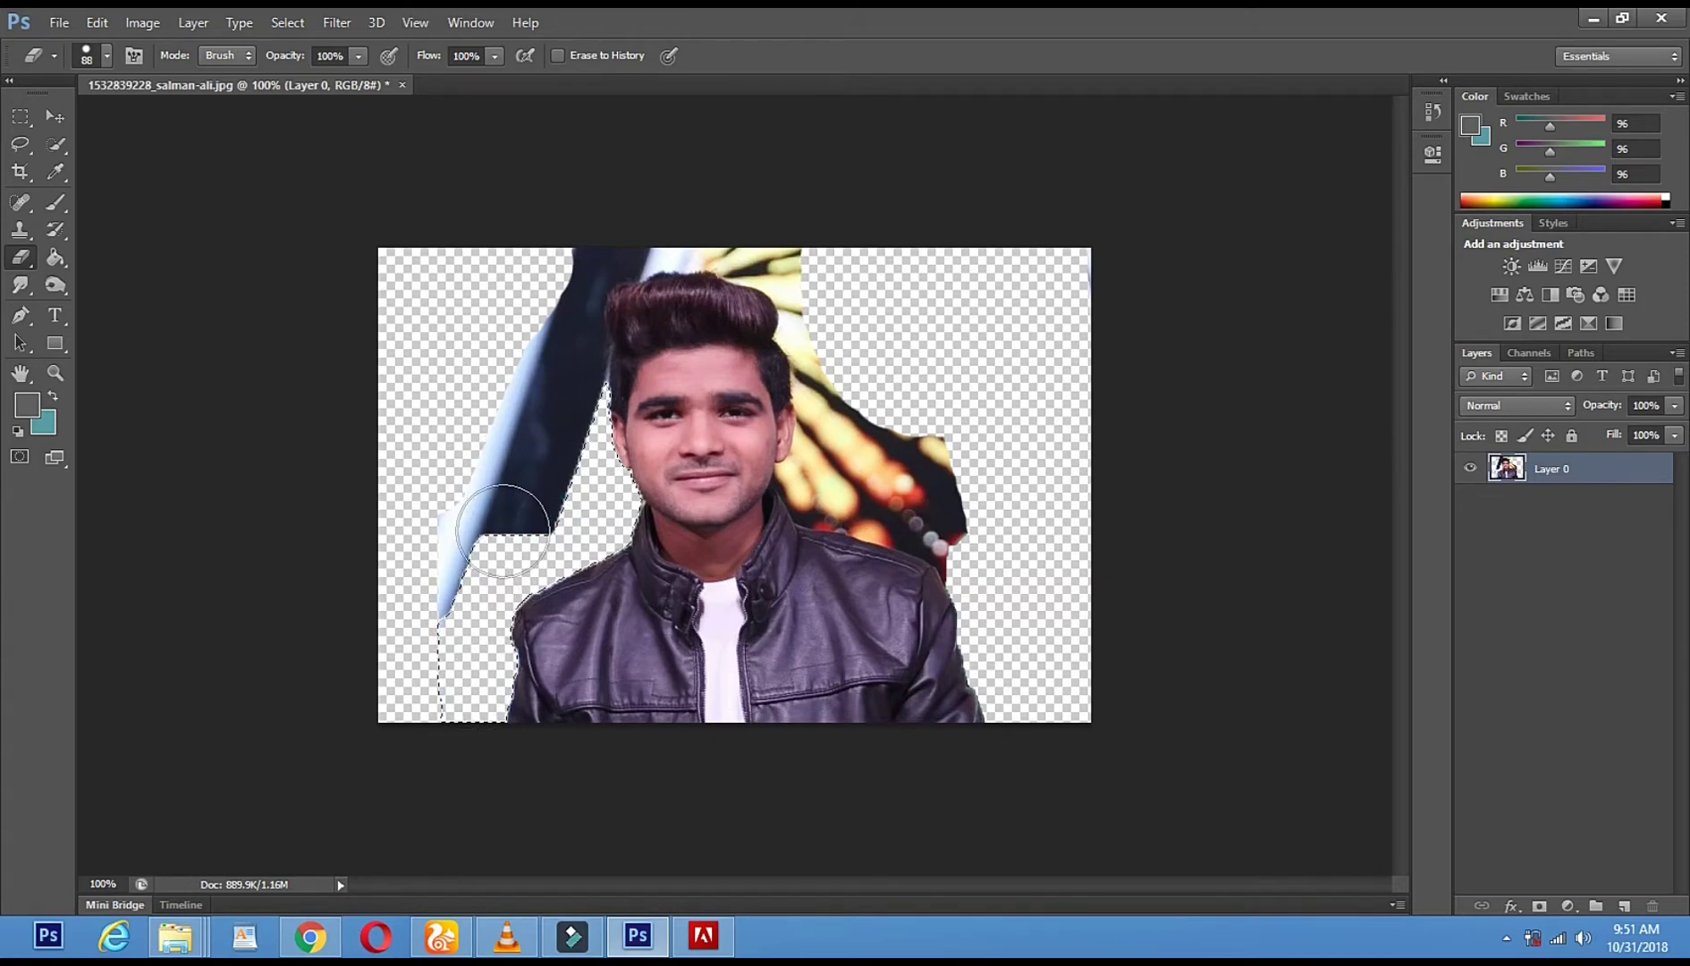
pyautogui.hotkey('ctrl', 'd')
pyautogui.click(20, 143)
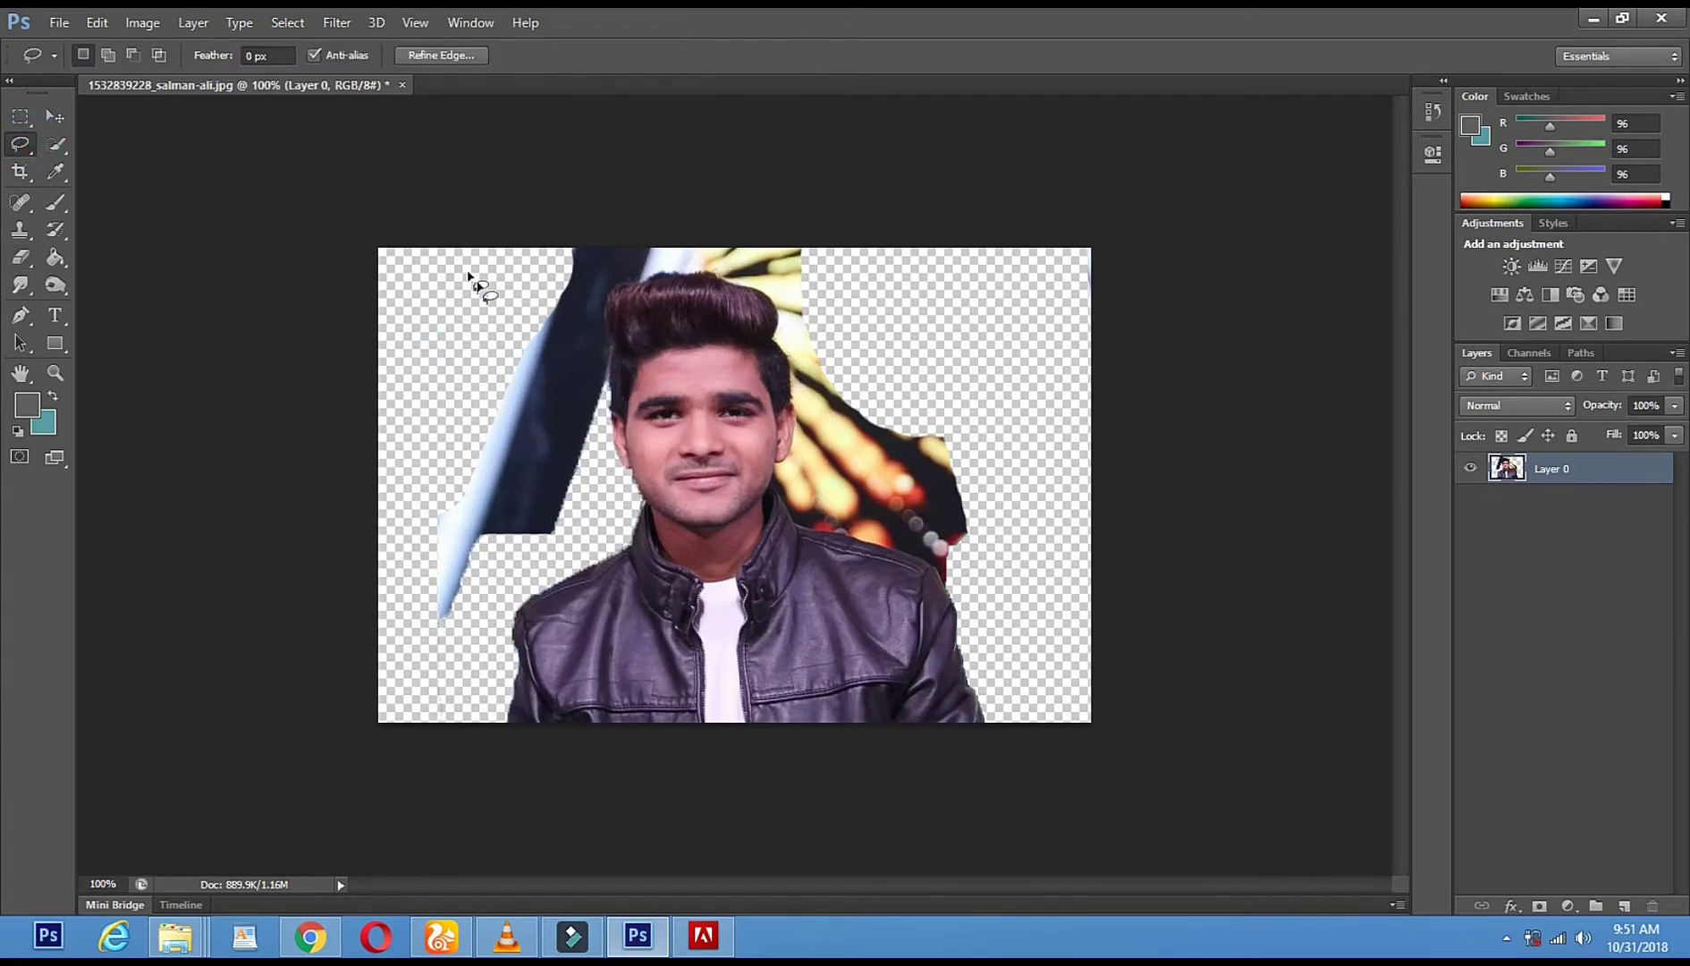
# - Quick-select the leftover lights above the photo's right-hand shoulder and erase them
pyautogui.click(56, 143)
pyautogui.moveTo(935, 539)
pyautogui.mouseDown()
pyautogui.moveTo(834, 494)
pyautogui.moveTo(785, 406)
pyautogui.moveTo(907, 527)
pyautogui.moveTo(789, 403)
pyautogui.moveTo(785, 533)
pyautogui.moveTo(808, 477)
pyautogui.moveTo(957, 539)
pyautogui.moveTo(942, 407)
pyautogui.moveTo(928, 553)
pyautogui.moveTo(828, 416)
pyautogui.mouseUp()
pyautogui.click(21, 256)
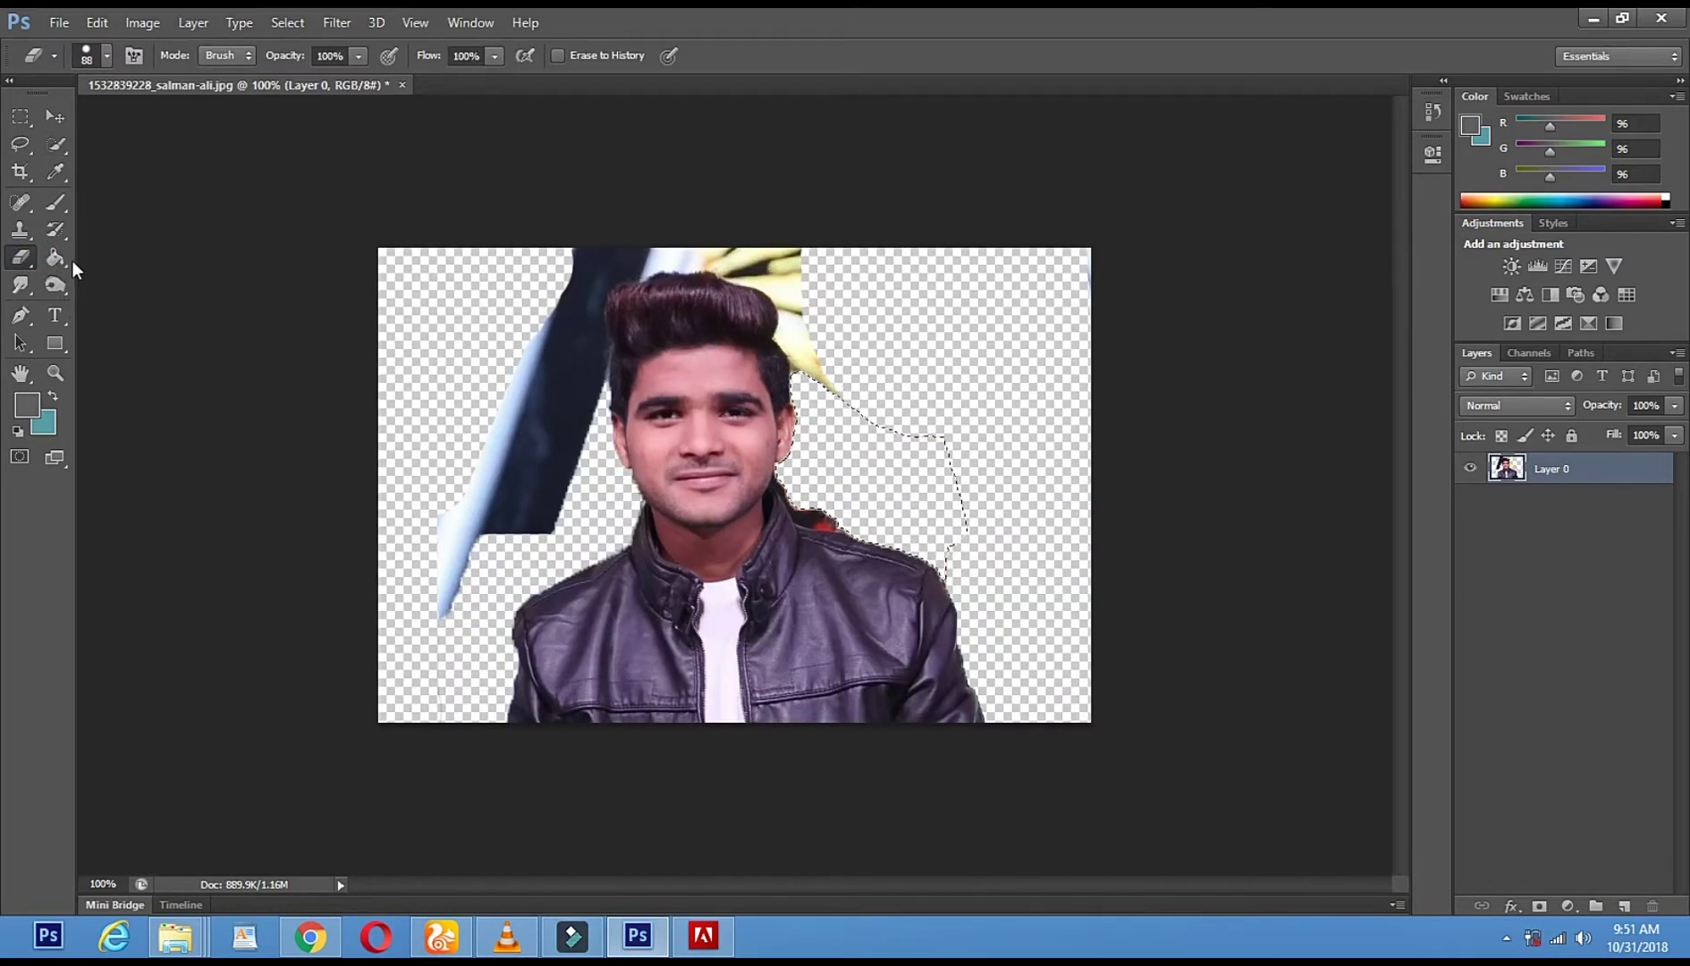
# - Quick-select the background around the hair and the dark strip beside the face, erase it, and deselect
pyautogui.click(55, 145)
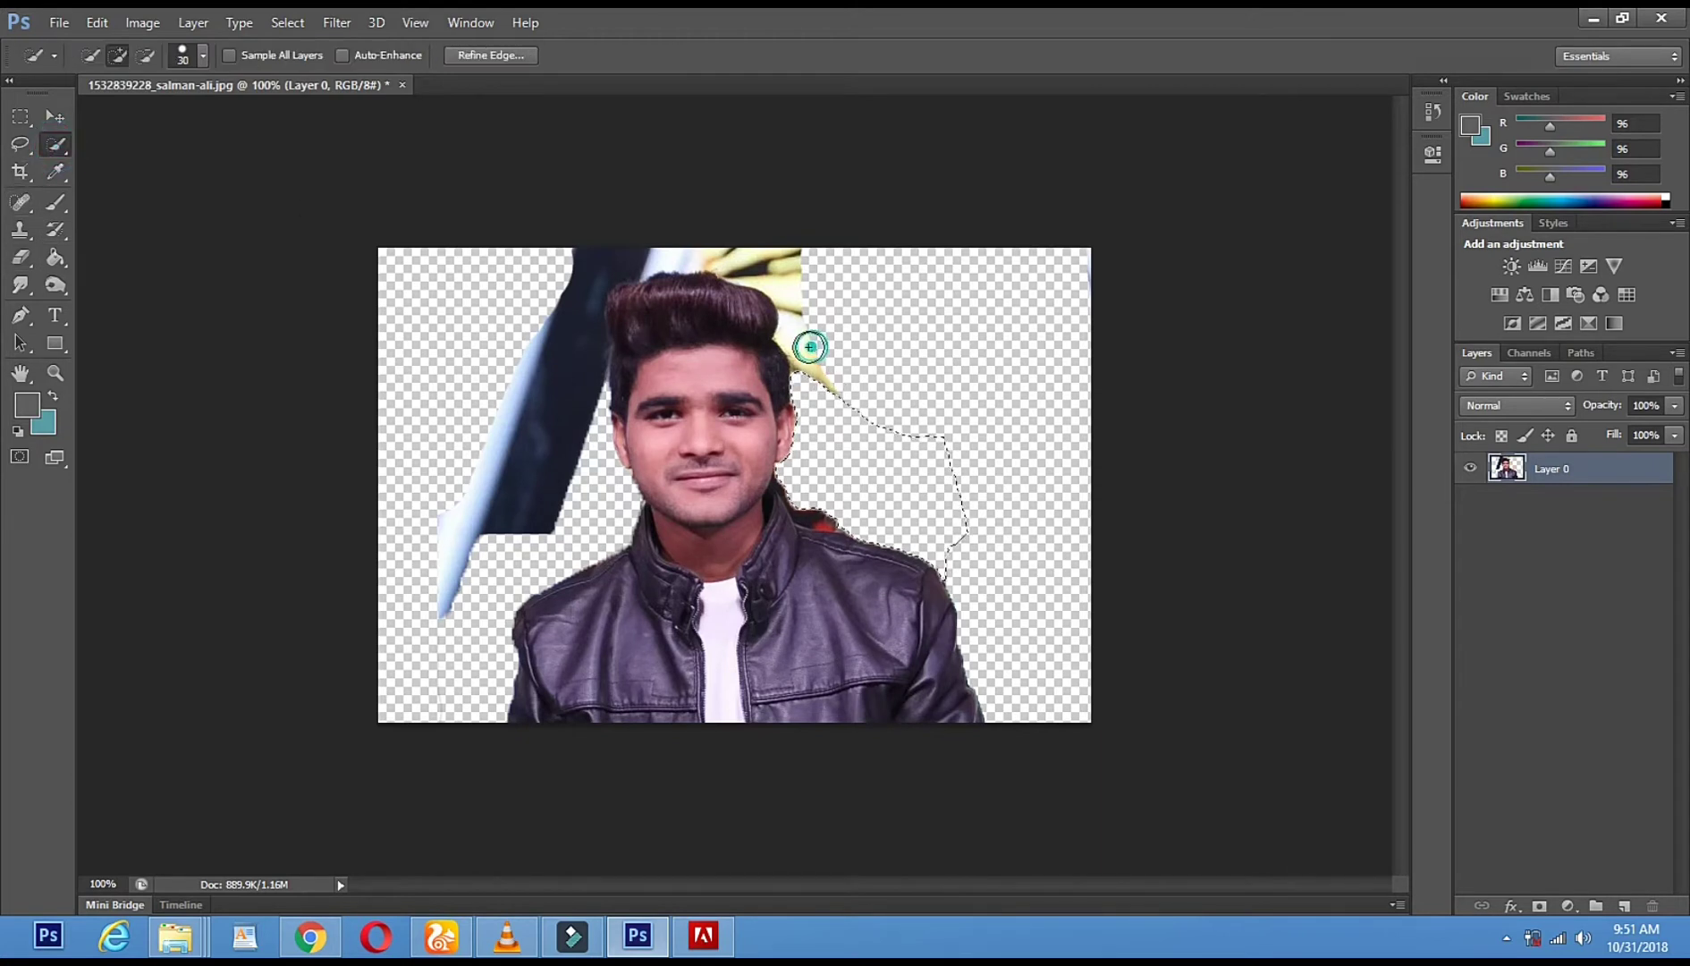
pyautogui.moveTo(793, 294)
pyautogui.mouseDown()
pyautogui.moveTo(796, 269)
pyautogui.moveTo(677, 246)
pyautogui.moveTo(616, 266)
pyautogui.moveTo(580, 310)
pyautogui.moveTo(582, 347)
pyautogui.moveTo(639, 325)
pyautogui.mouseUp()
pyautogui.keyDown('alt'); pyautogui.click(615, 309); pyautogui.keyUp('alt')
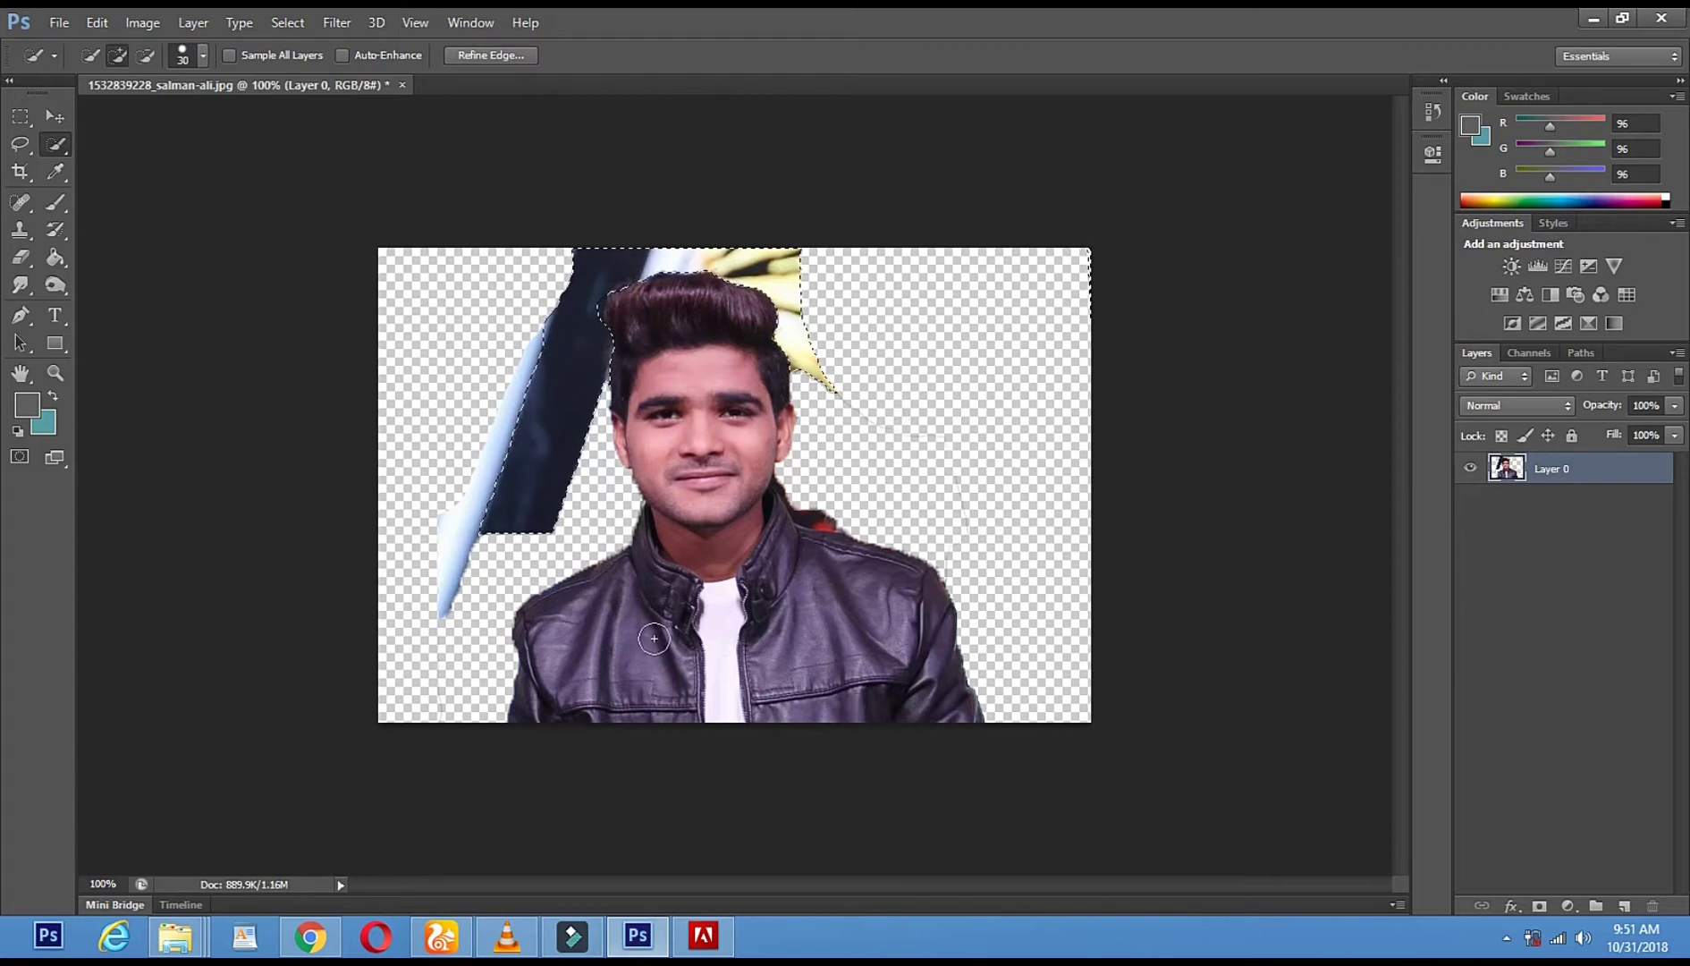
pyautogui.click(28, 256)
pyautogui.moveTo(594, 242)
pyautogui.mouseDown()
pyautogui.moveTo(317, 385)
pyautogui.moveTo(563, 376)
pyautogui.moveTo(355, 544)
pyautogui.moveTo(510, 501)
pyautogui.mouseUp()
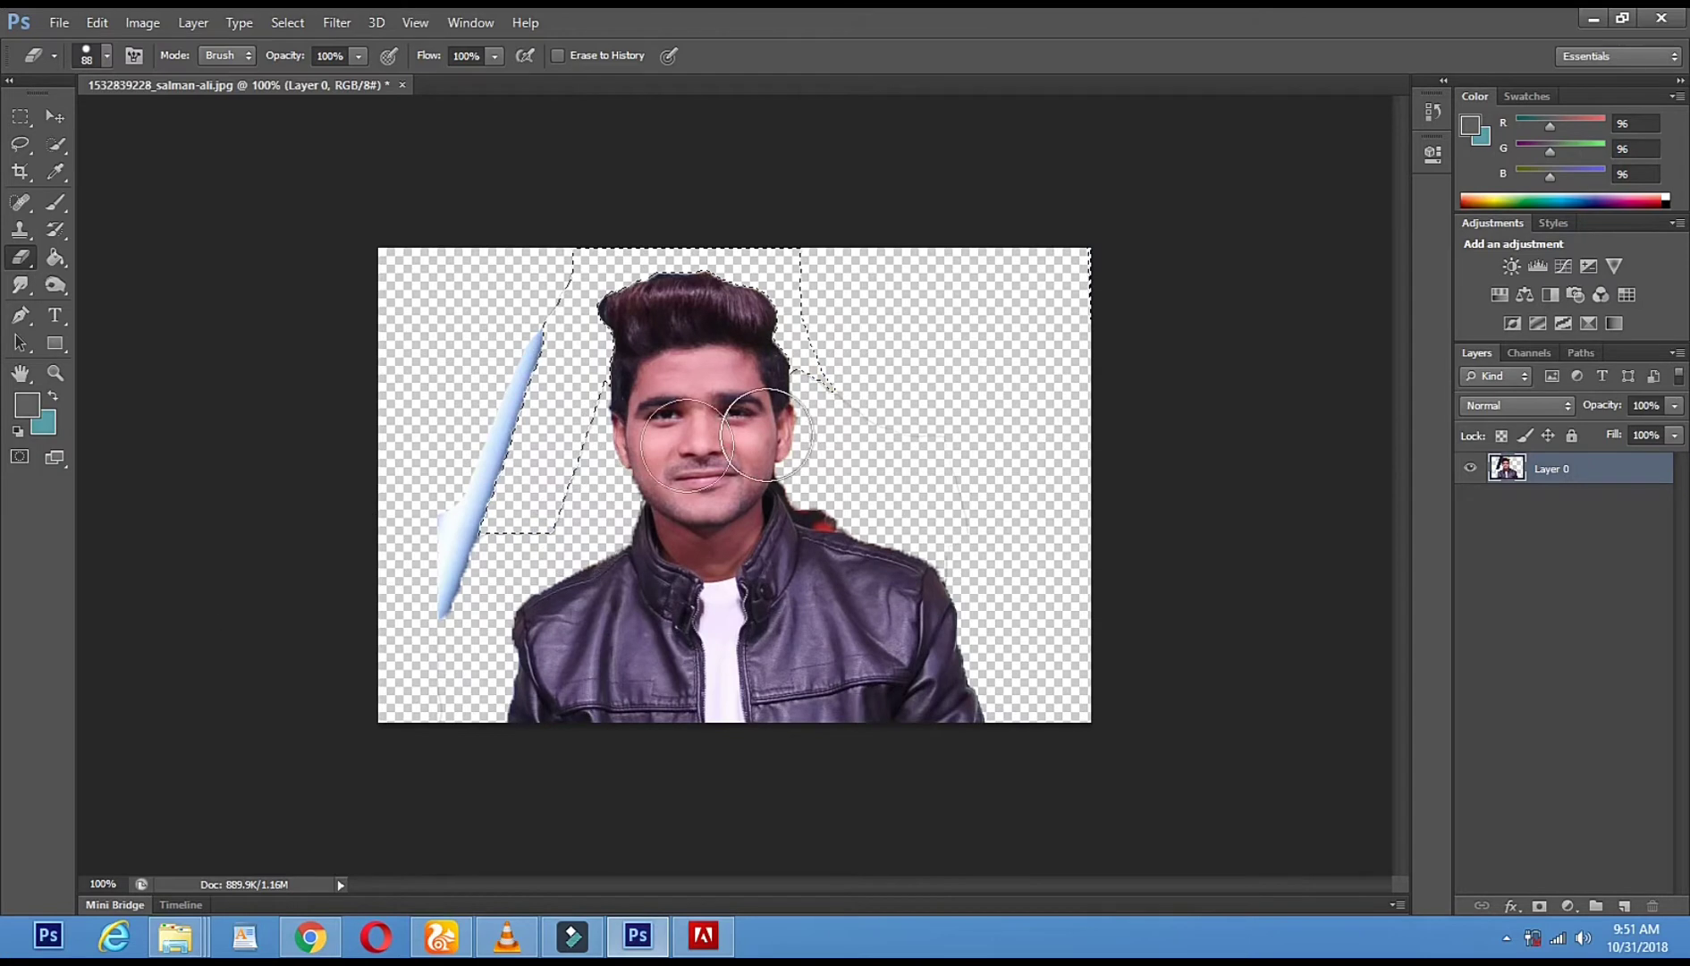
pyautogui.click(18, 154)
pyautogui.click(521, 295)
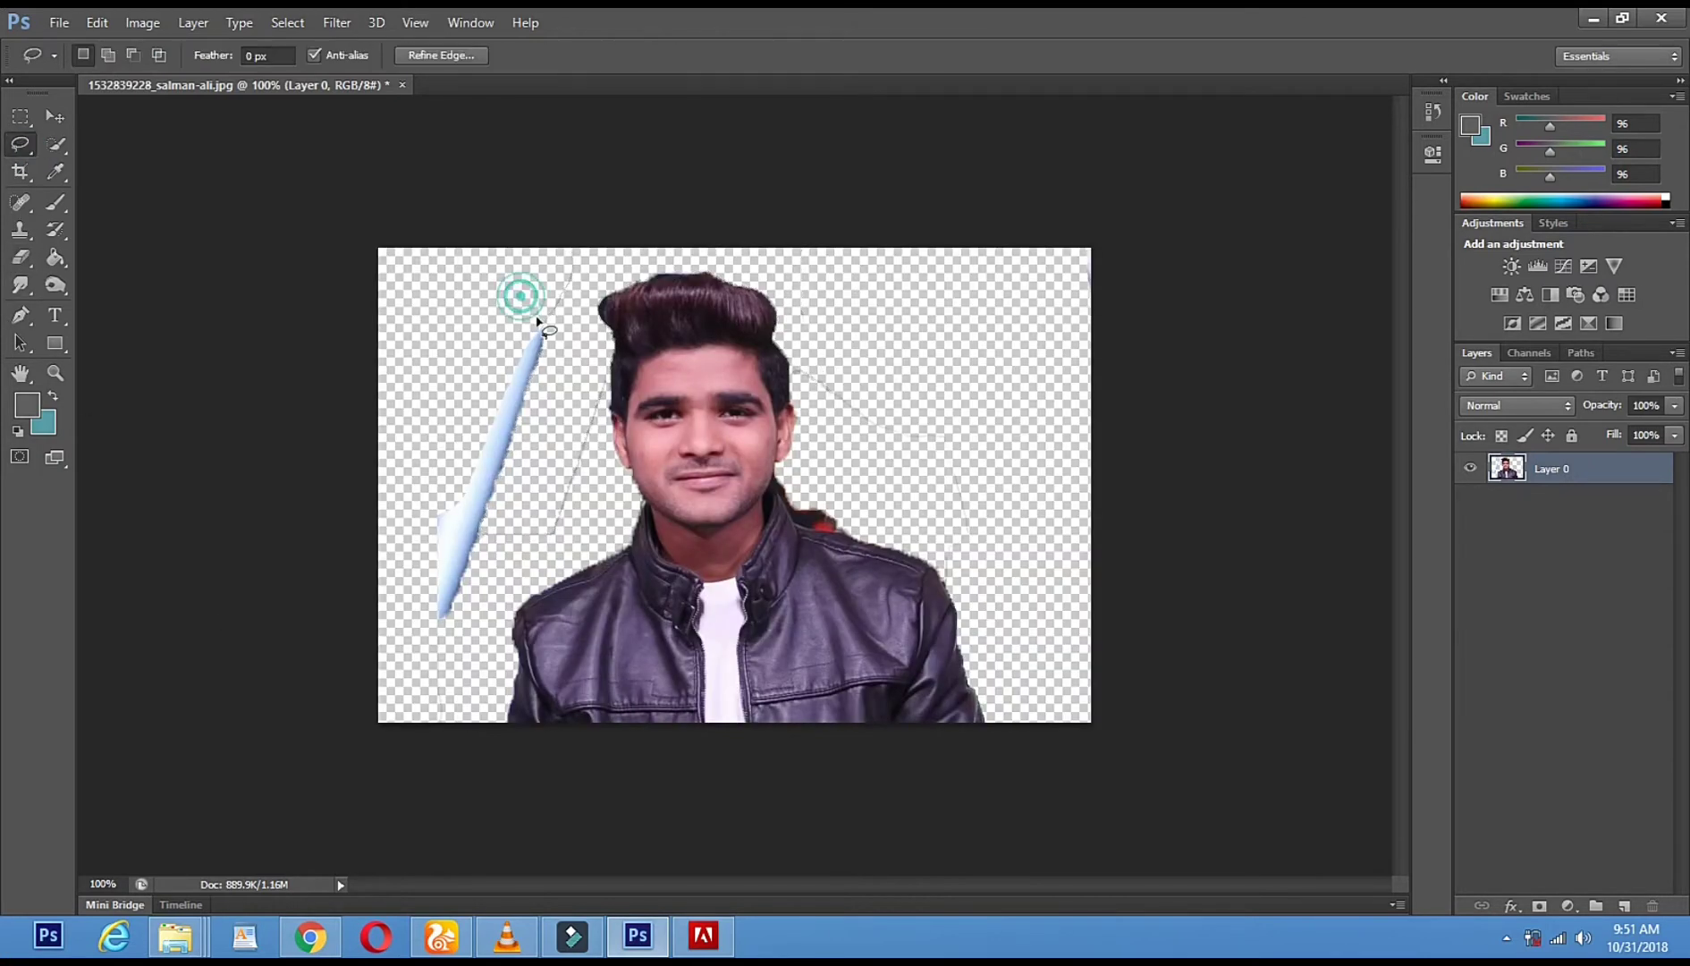
# - Erase the leftover light streak on the photo's left-hand side and trim the hair's edge on that side with the Eraser
pyautogui.click(22, 259)
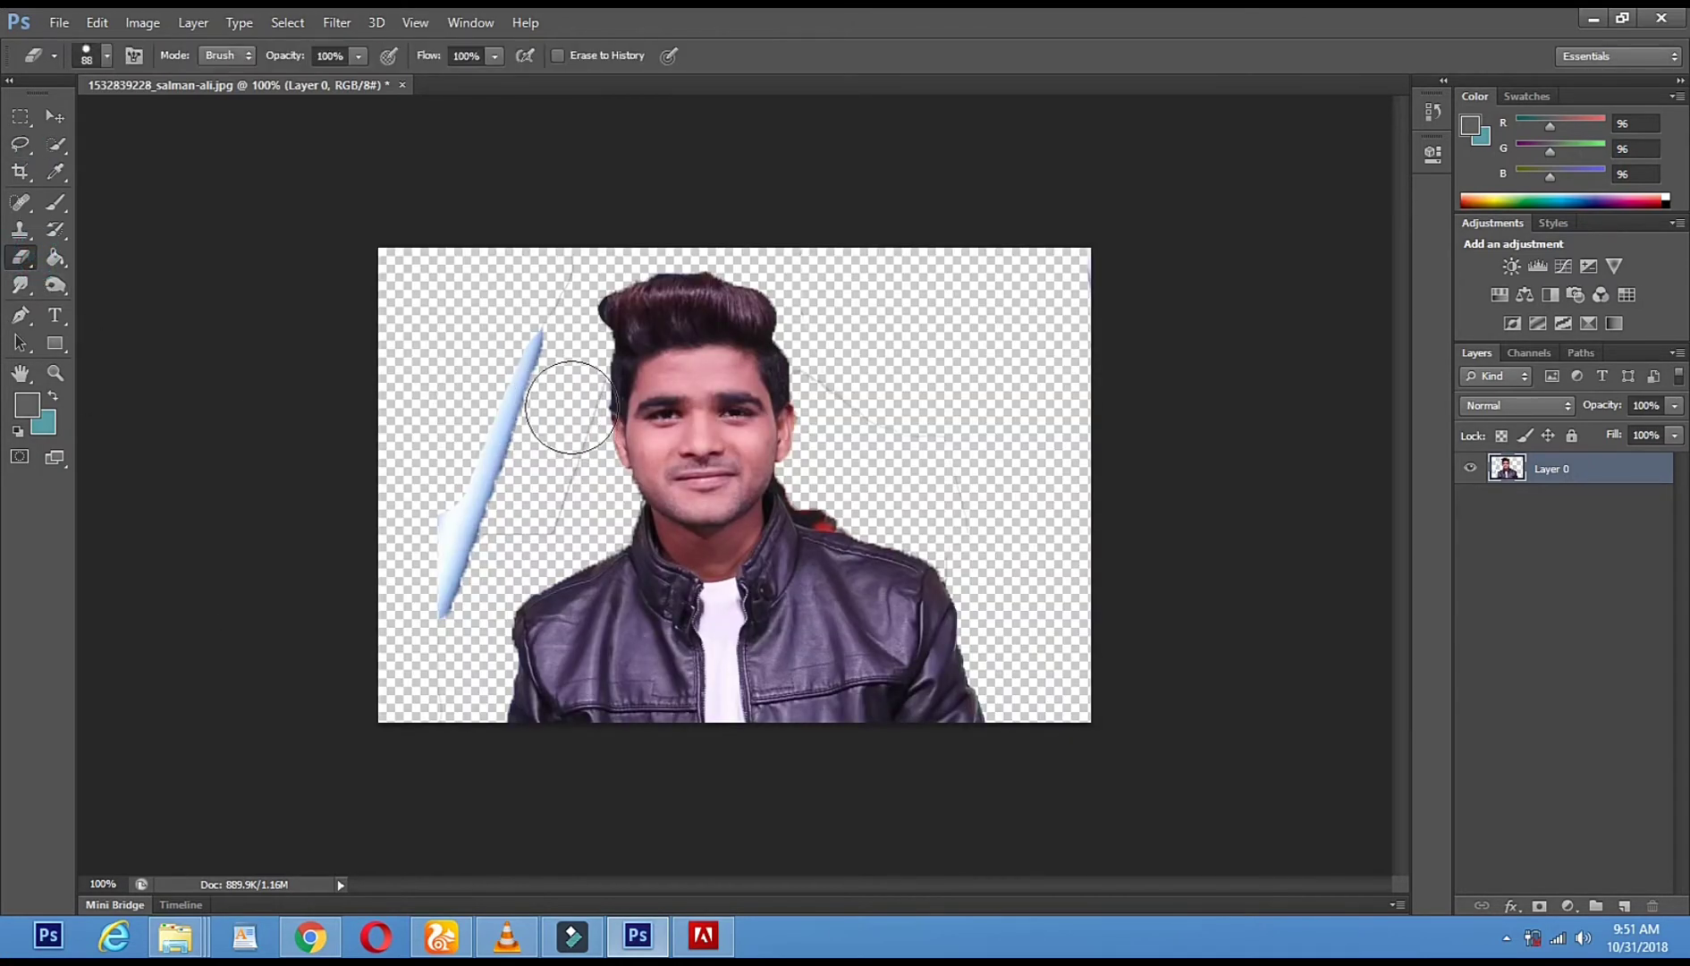
pyautogui.moveTo(555, 401)
pyautogui.mouseDown()
pyautogui.moveTo(539, 494)
pyautogui.moveTo(423, 530)
pyautogui.moveTo(385, 594)
pyautogui.moveTo(401, 607)
pyautogui.moveTo(448, 573)
pyautogui.moveTo(548, 256)
pyautogui.mouseUp()
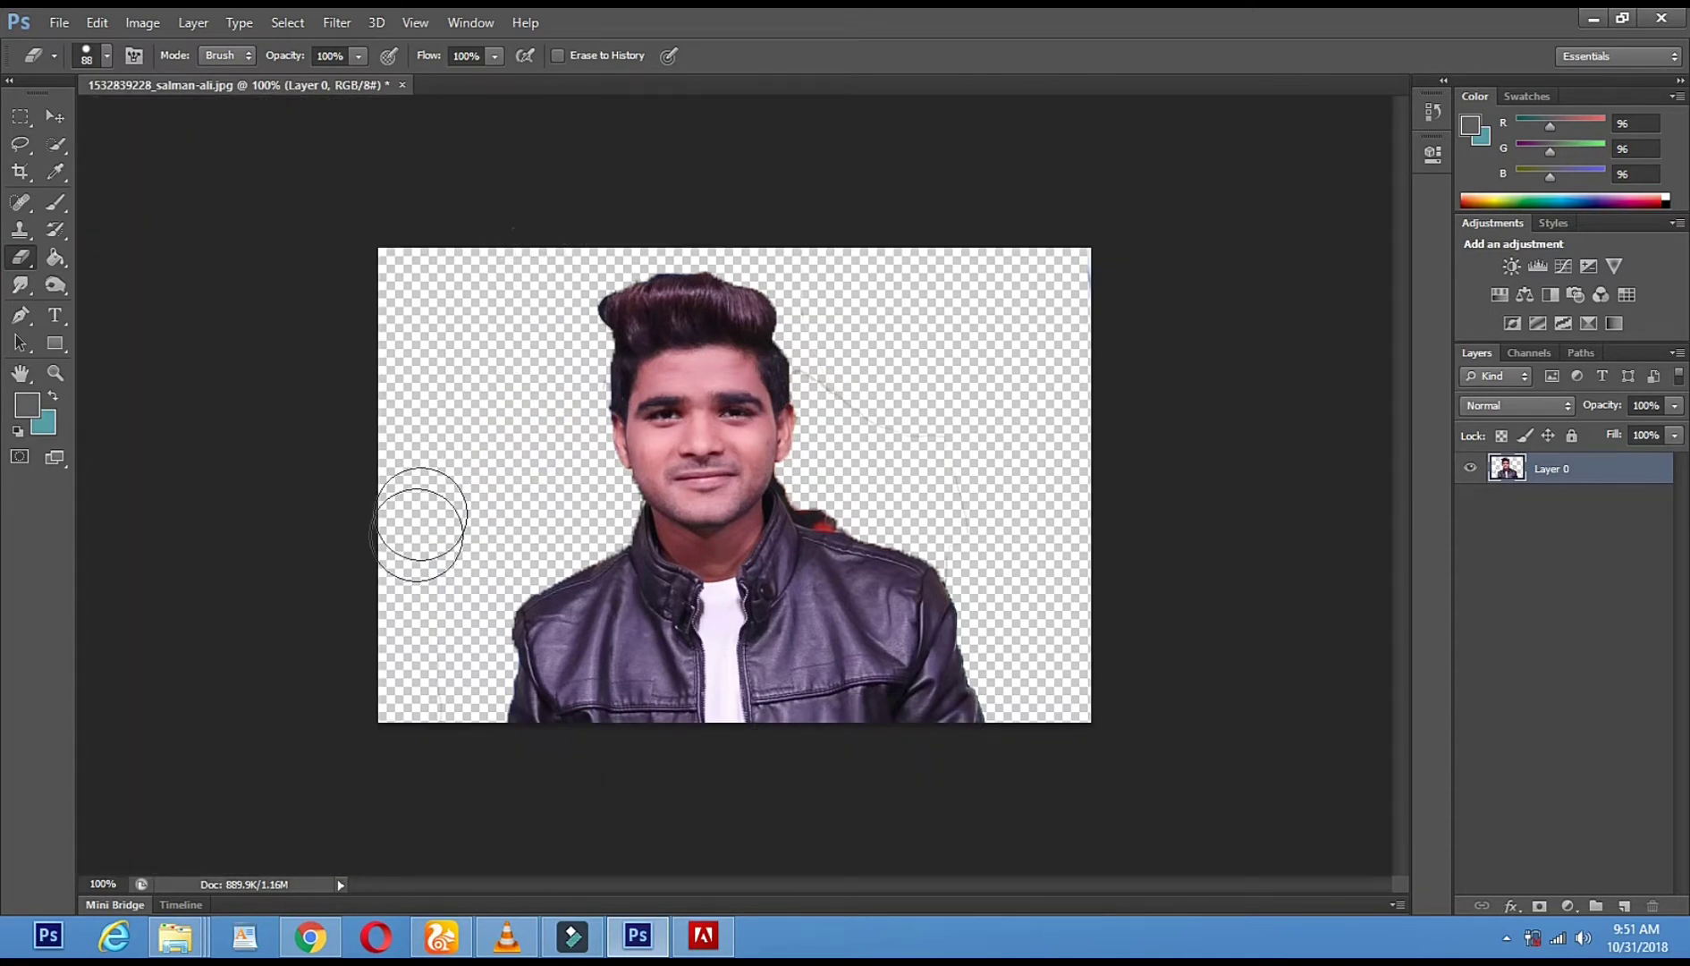
pyautogui.moveTo(557, 322); pyautogui.dragTo(561, 289)
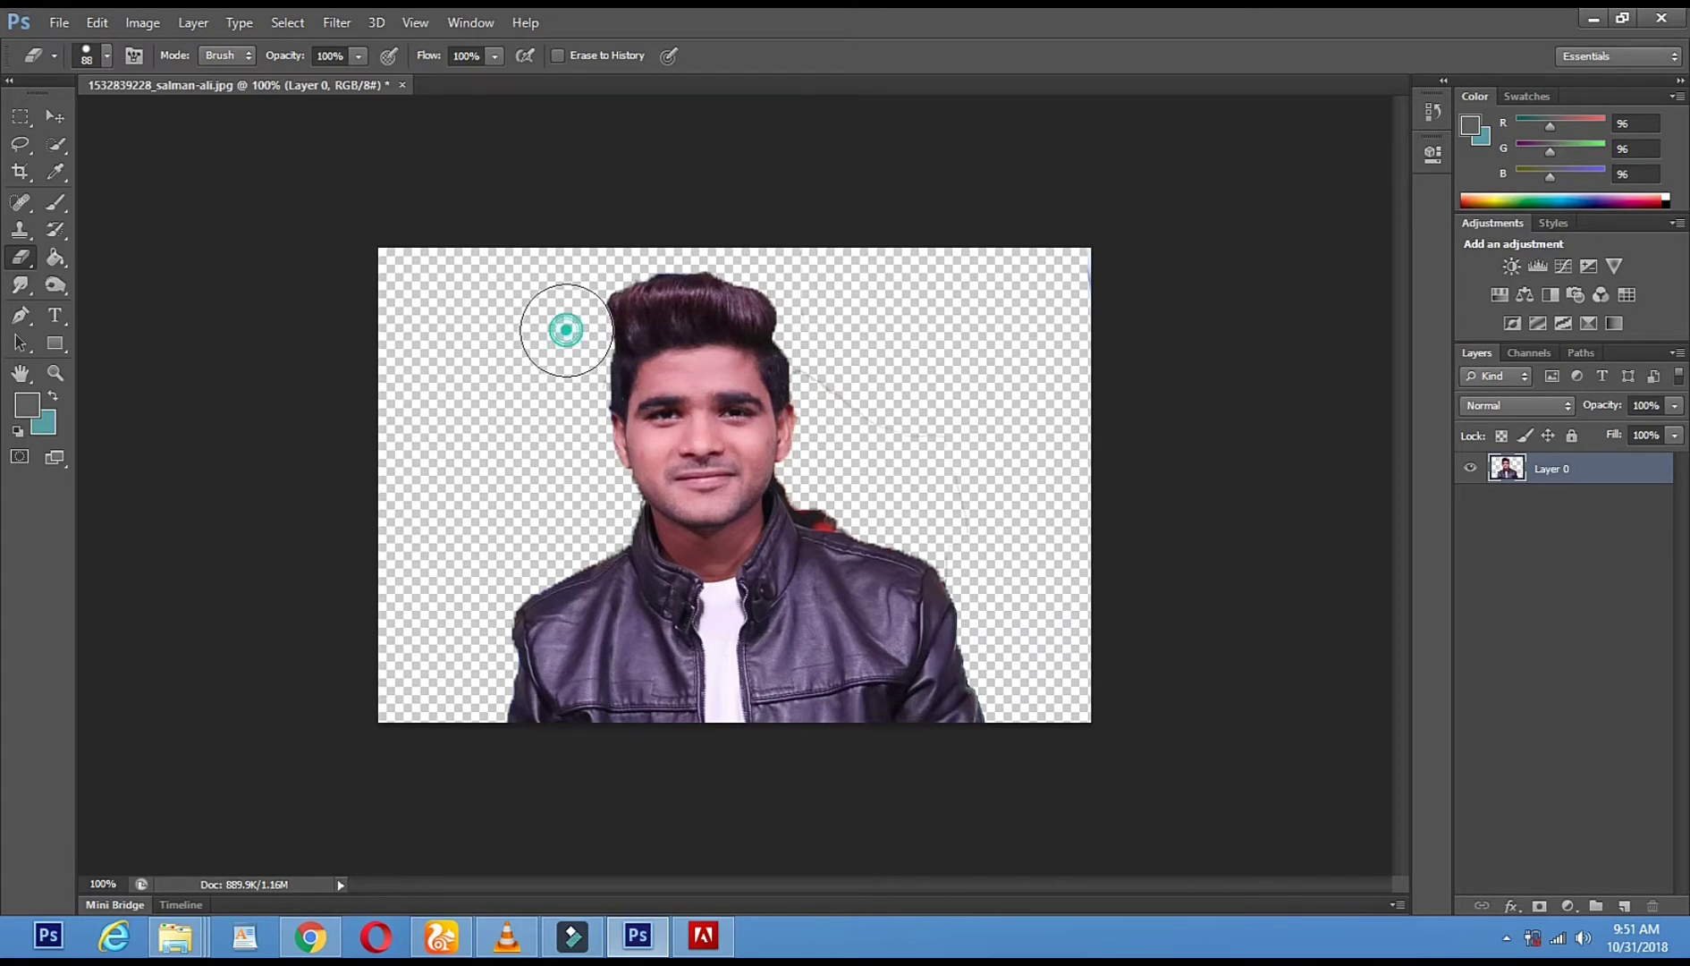
pyautogui.click(556, 309)
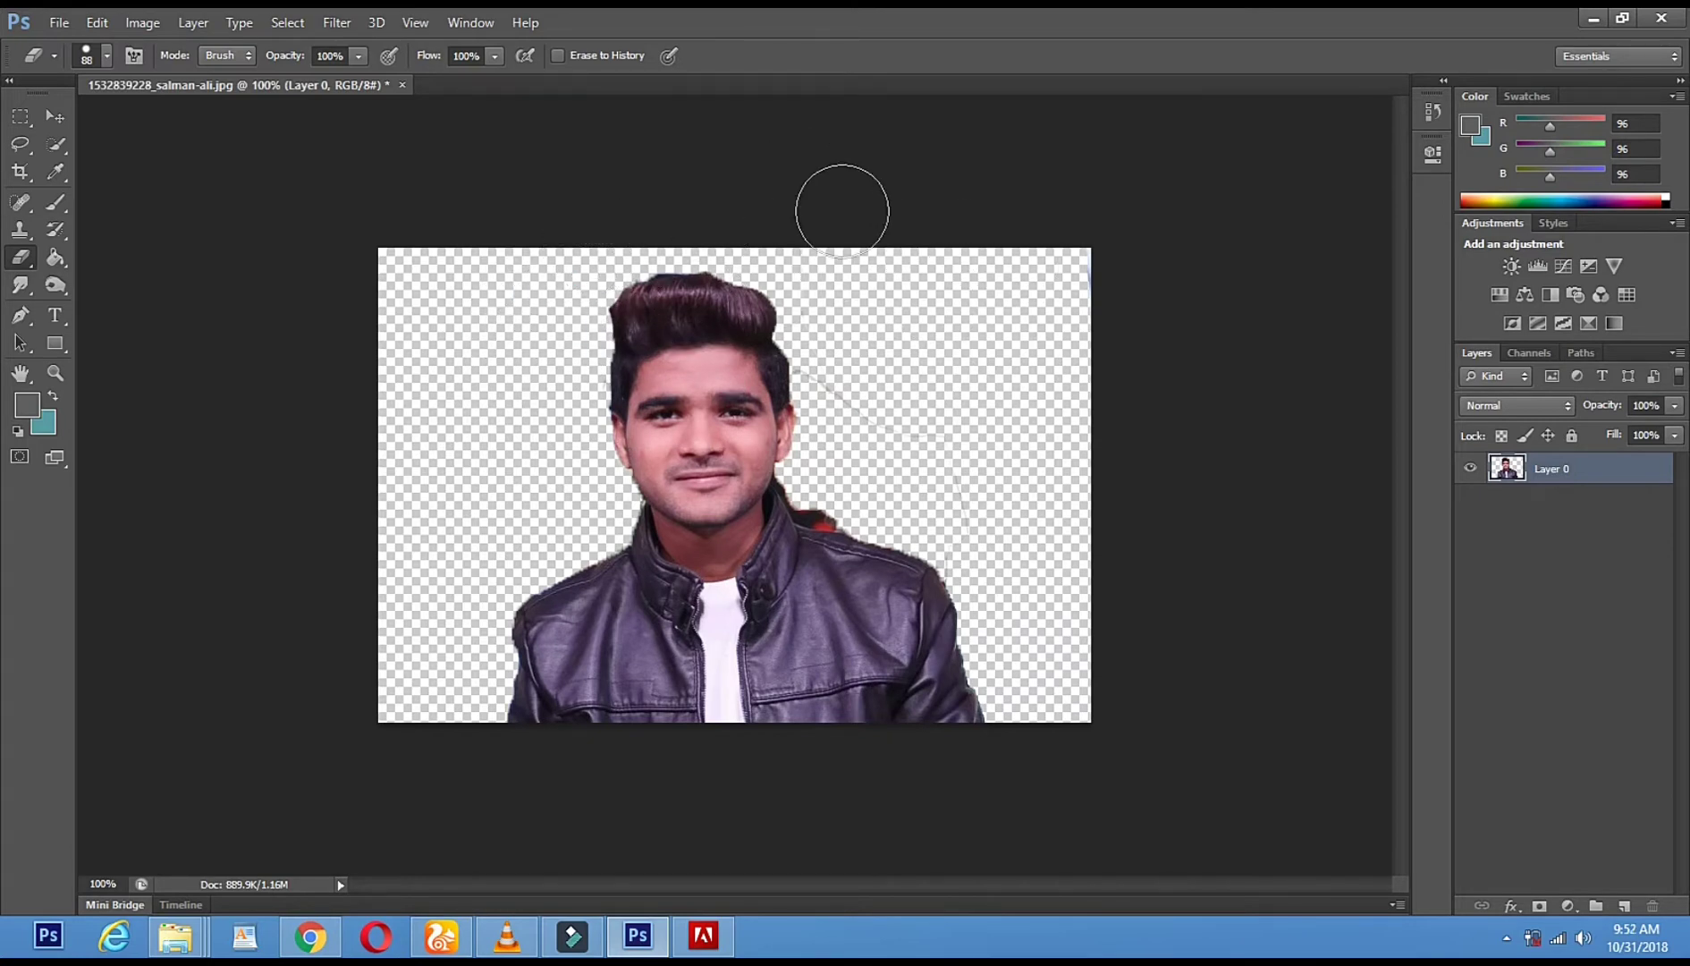
# - Erase the faint leftover lines in the transparent area beside the face and above the photo's right-hand shoulder
pyautogui.click(55, 373)
pyautogui.click(815, 441)
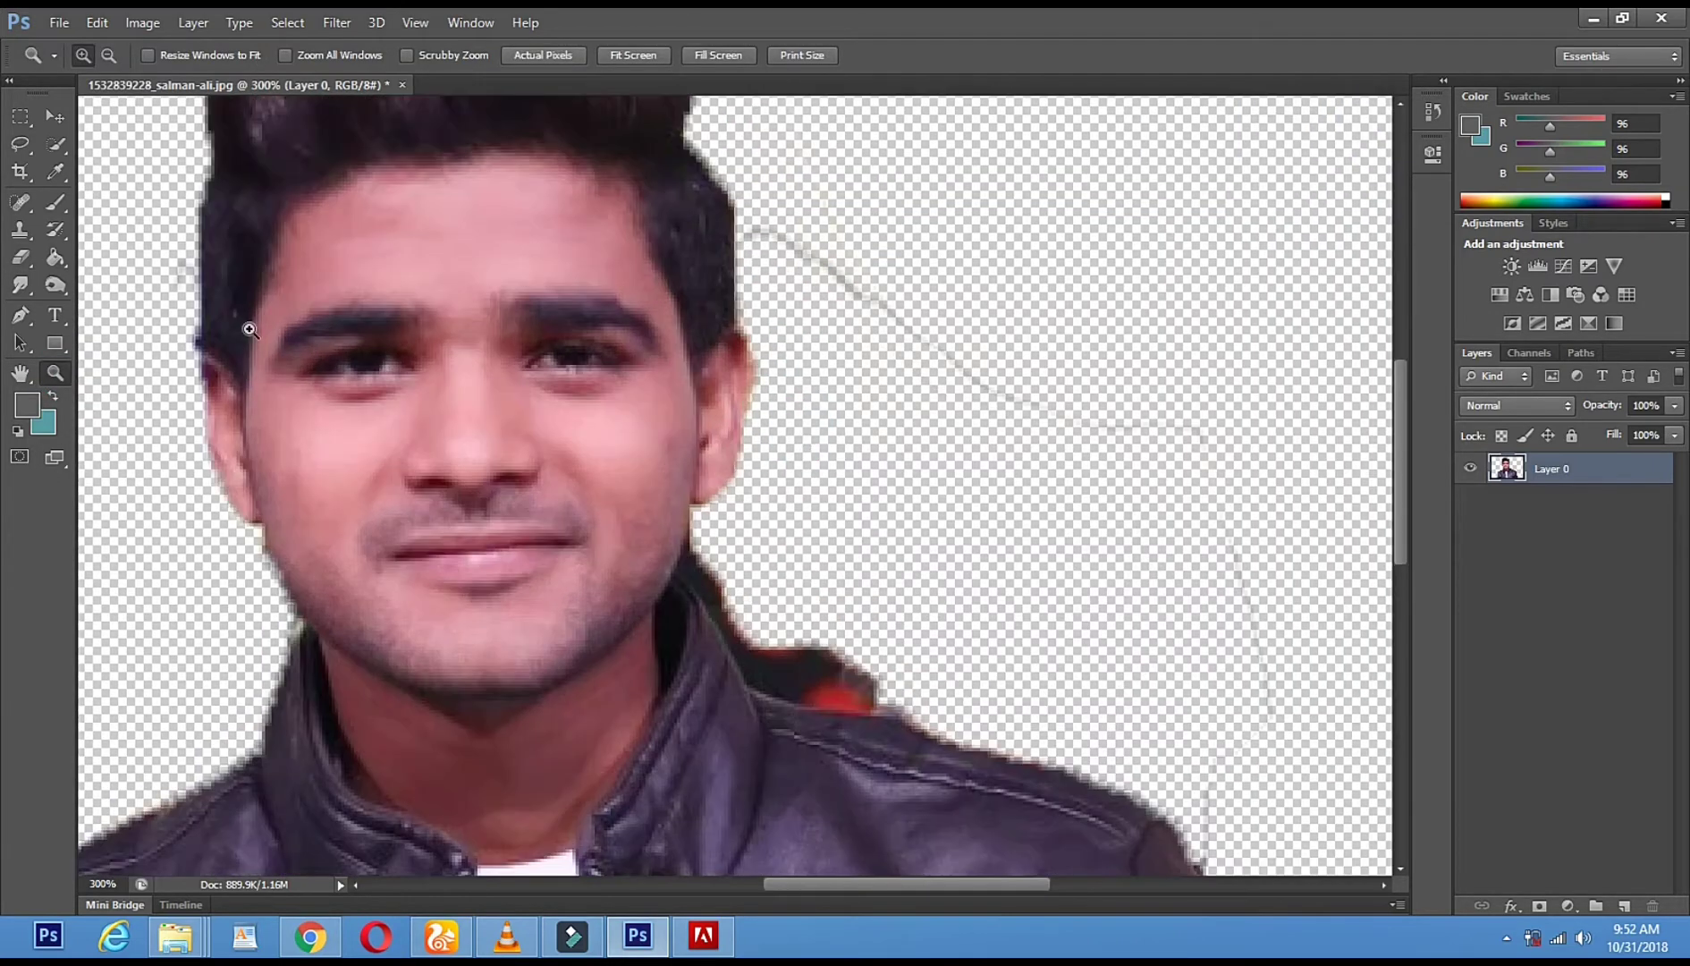
pyautogui.click(20, 257)
pyautogui.moveTo(883, 264)
pyautogui.mouseDown()
pyautogui.moveTo(1010, 331)
pyautogui.moveTo(1203, 499)
pyautogui.moveTo(1270, 614)
pyautogui.mouseUp()
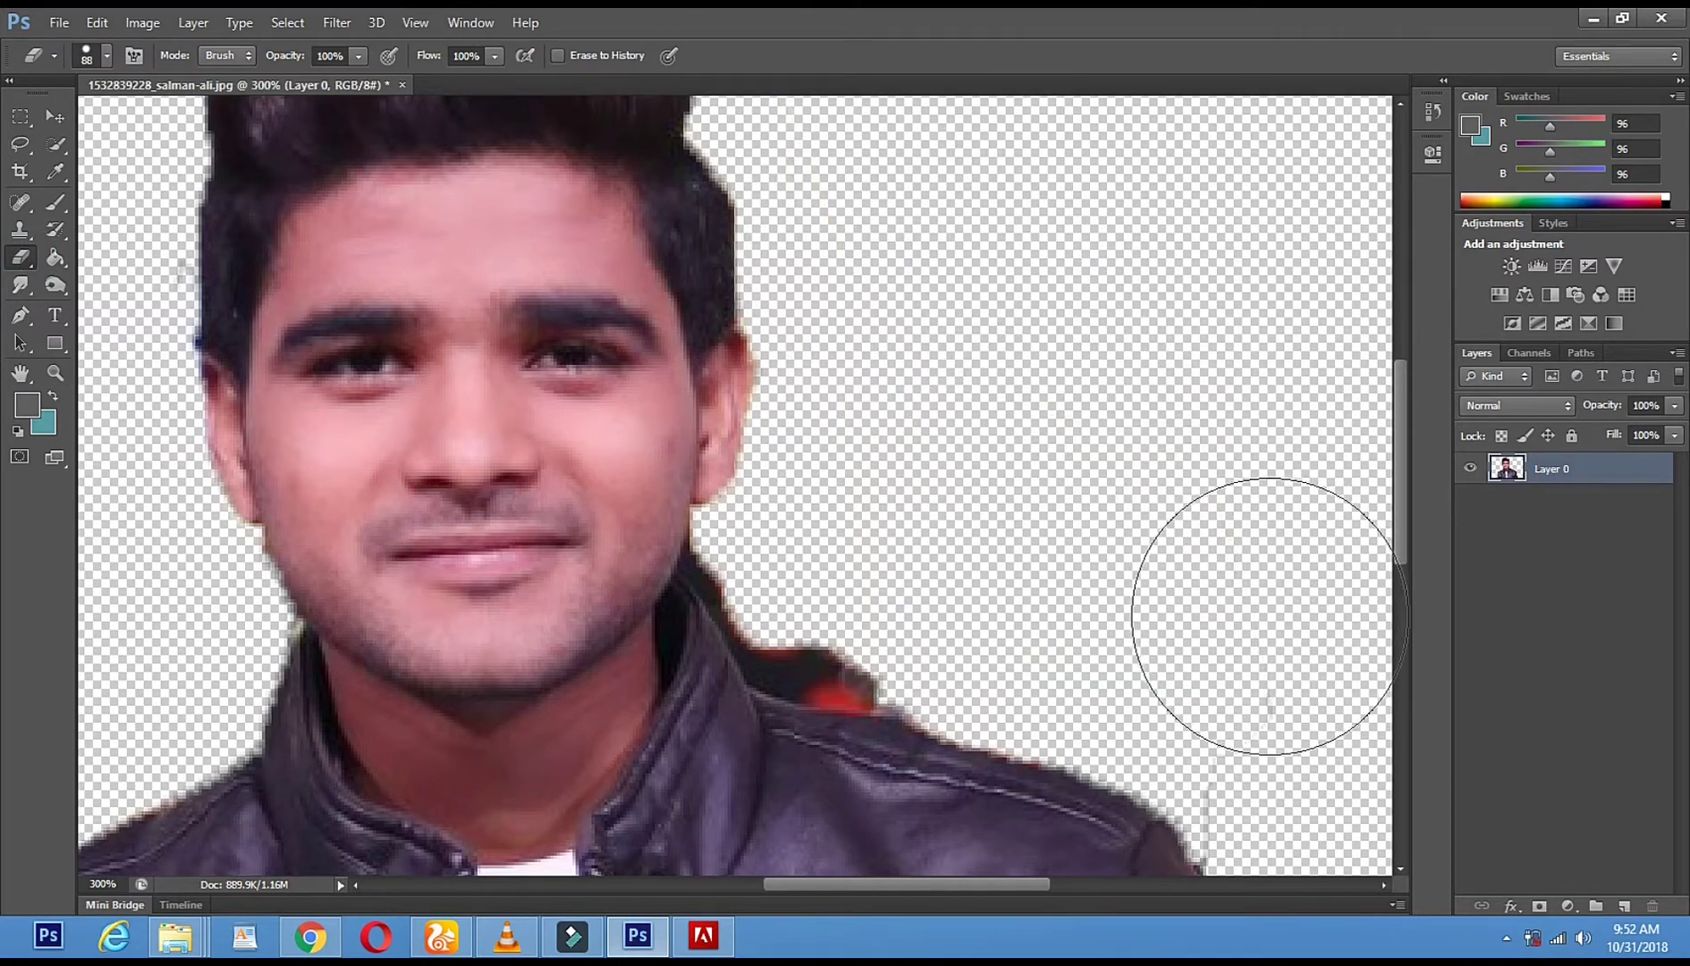
# - Set the Eraser size to 24 px and erase the dark and red remnants between the neck and the photo's right-hand shoulder
pyautogui.rightClick(1029, 499)
pyautogui.moveTo(1096, 555); pyautogui.dragTo(1078, 559)
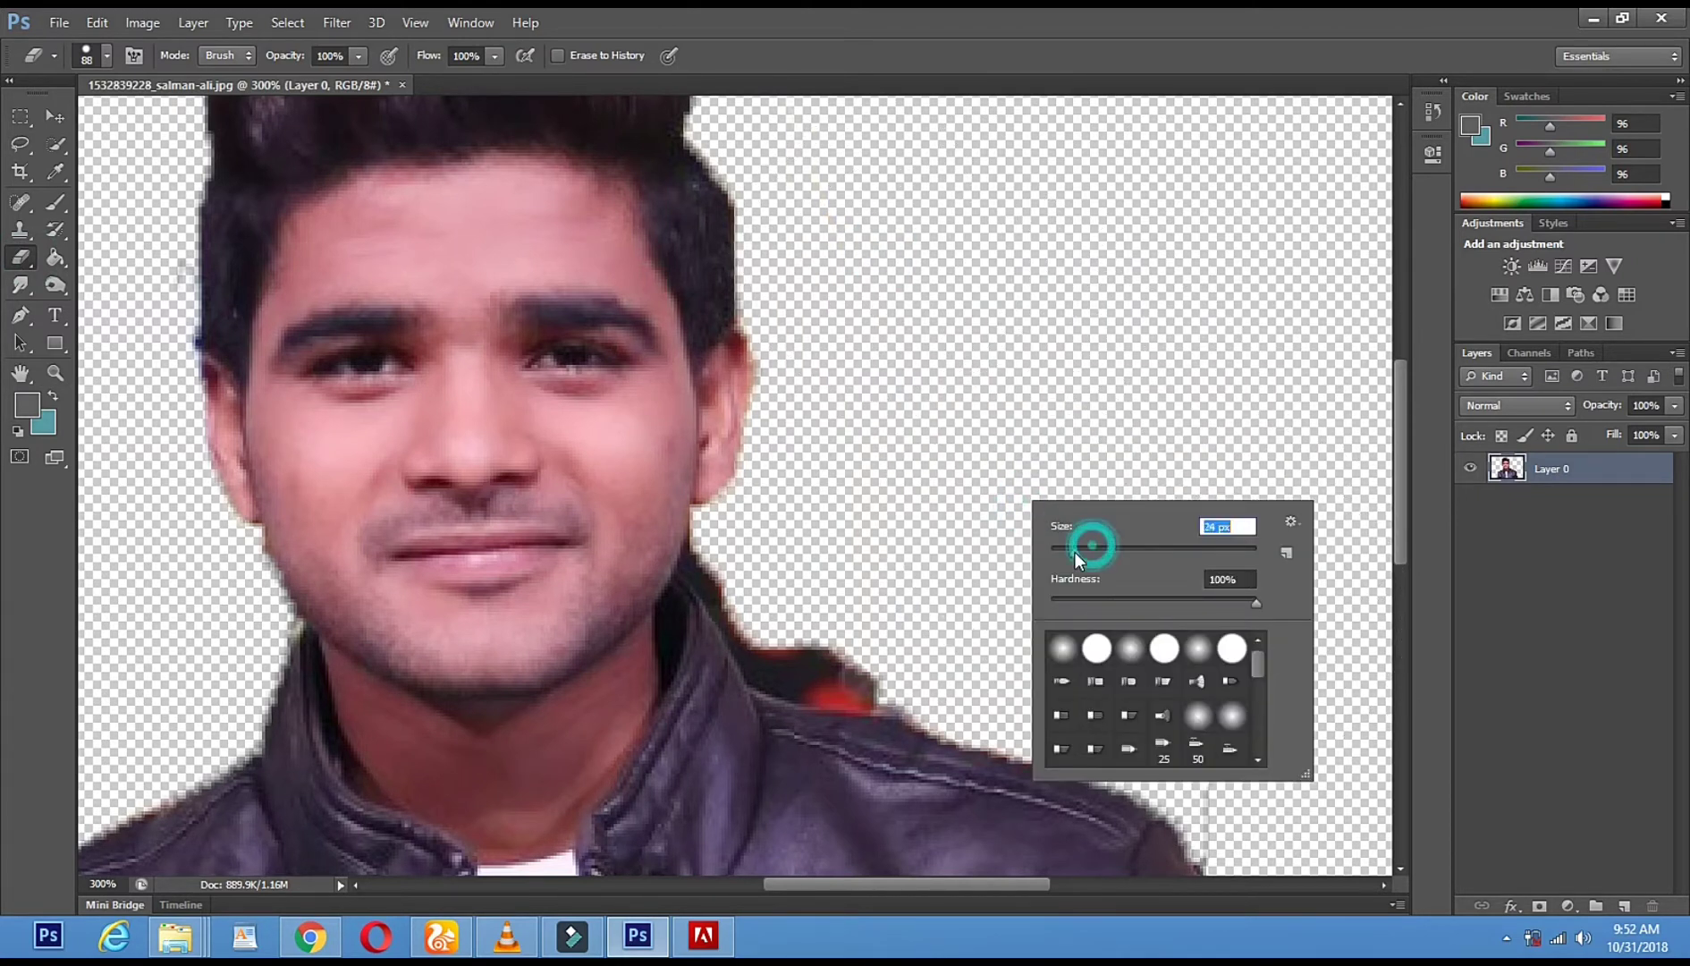
pyautogui.click(727, 550)
pyautogui.moveTo(725, 547)
pyautogui.mouseDown()
pyautogui.moveTo(781, 660)
pyautogui.moveTo(1026, 732)
pyautogui.mouseUp()
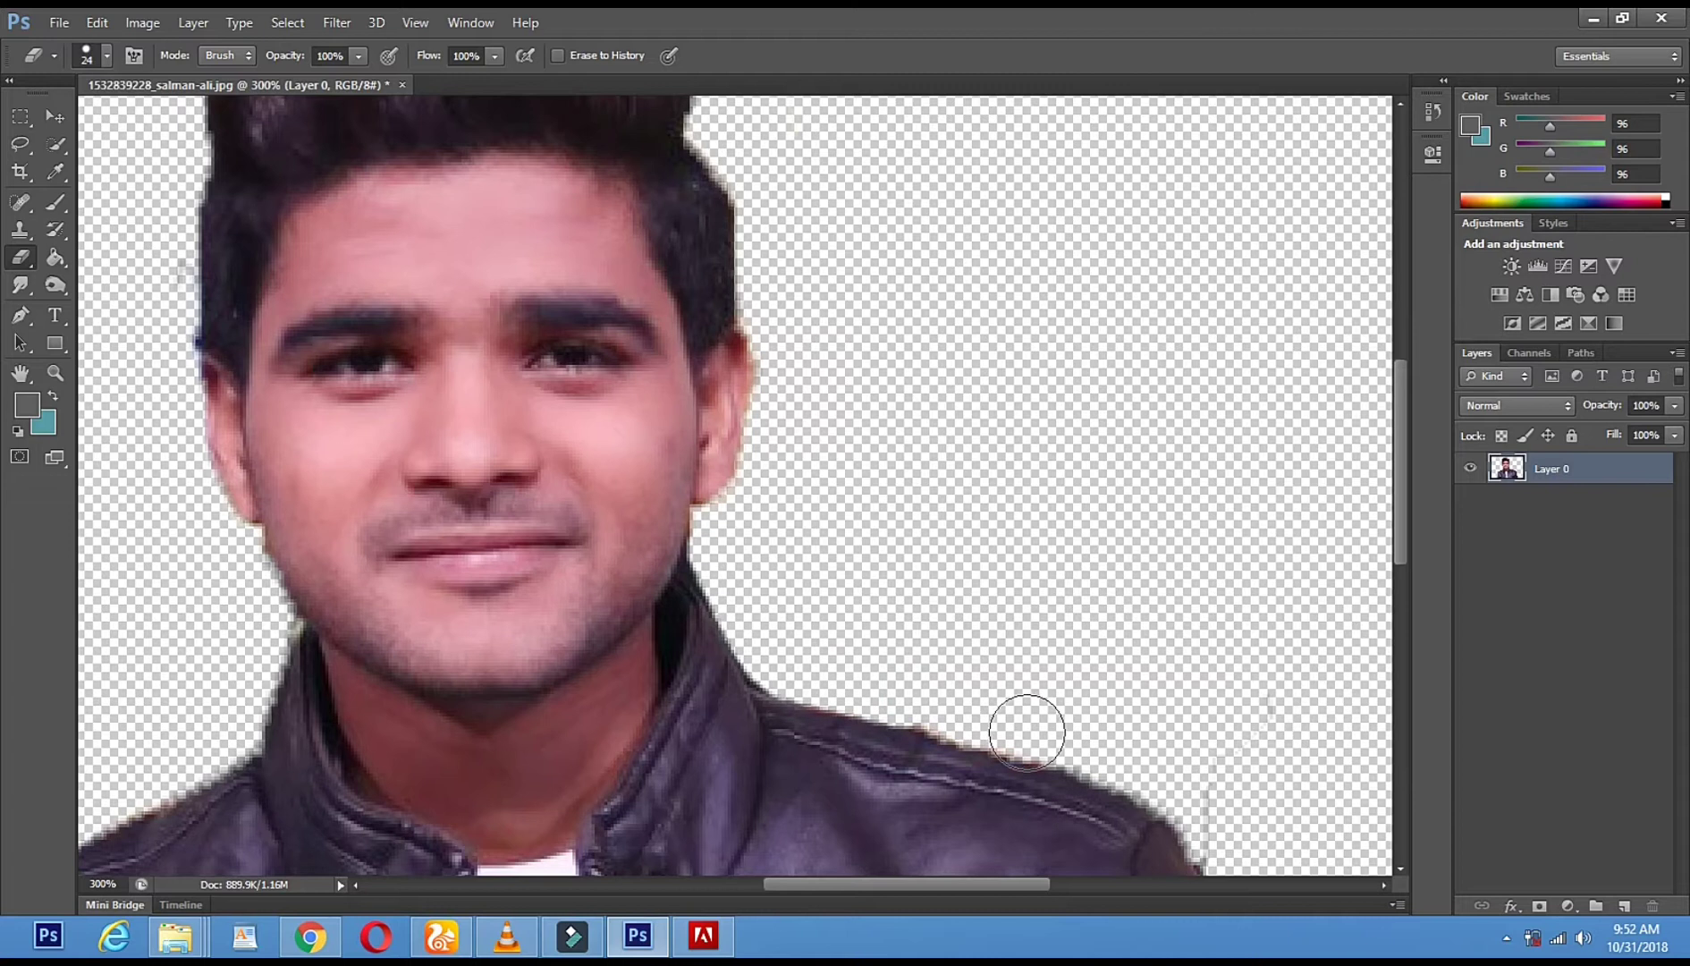
pyautogui.keyDown('shift'); pyautogui.click(1042, 733); pyautogui.keyUp('shift')
# - Erase the background fringe along the outer shoulder and upper sleeve on the photo's right-hand side
pyautogui.moveTo(1156, 688); pyautogui.dragTo(943, 366)
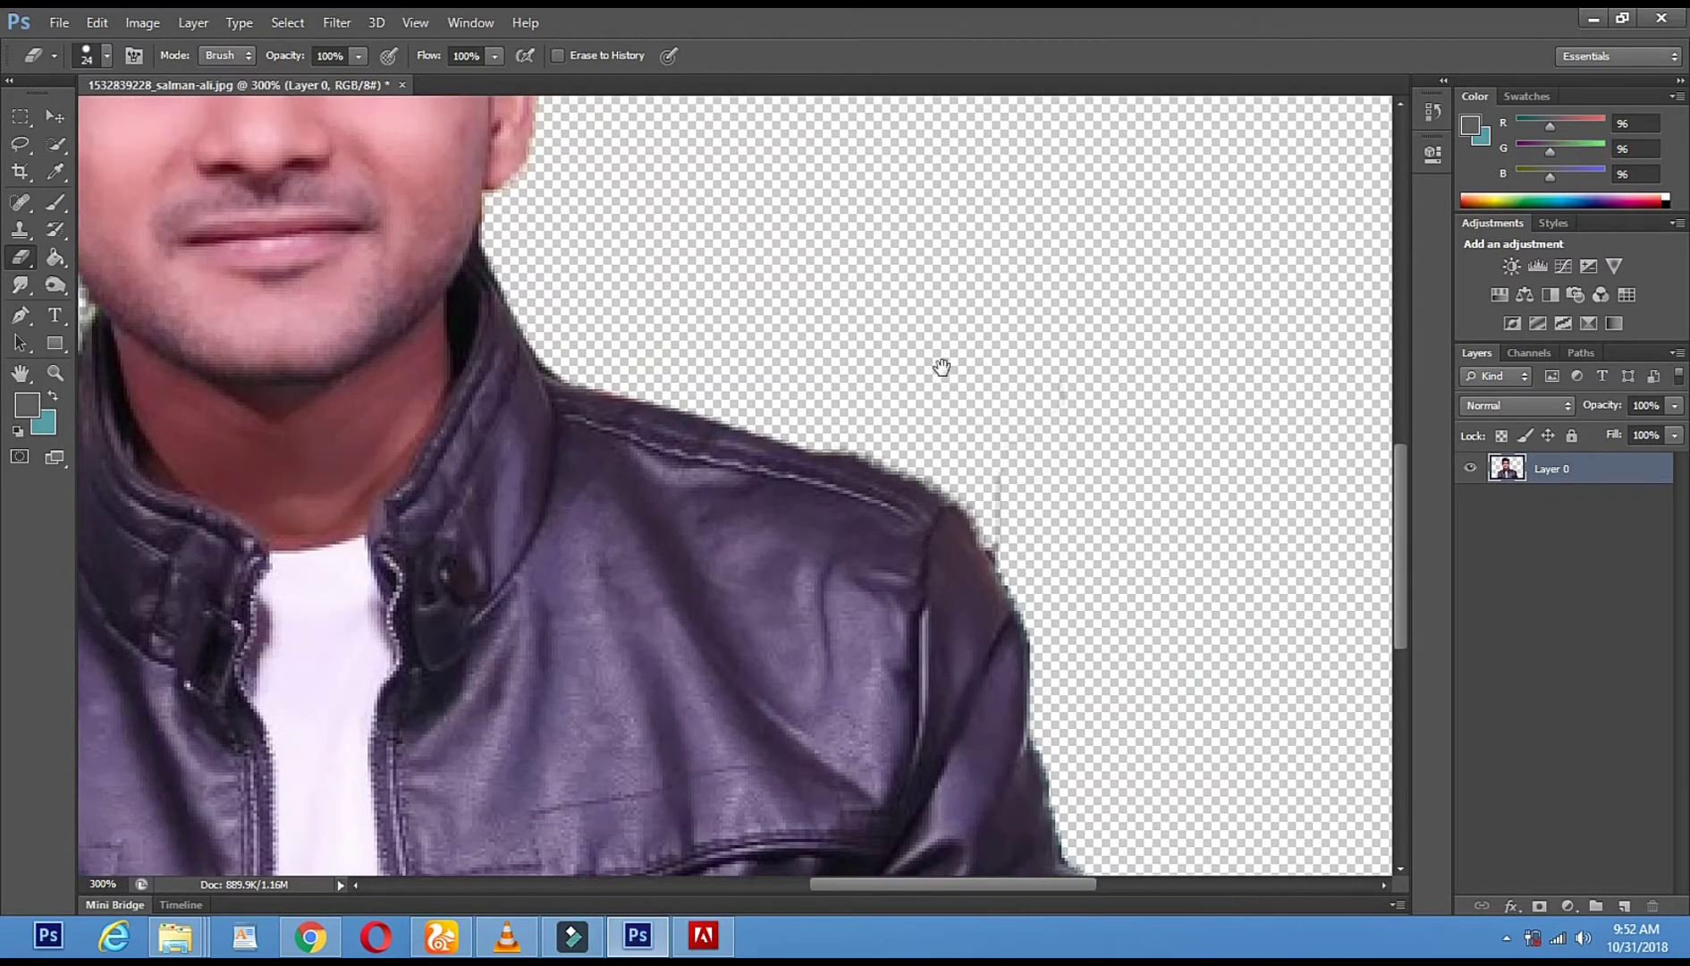
pyautogui.moveTo(939, 456); pyautogui.dragTo(1049, 600)
pyautogui.keyDown('shift'); pyautogui.click(1049, 601); pyautogui.keyUp('shift')
pyautogui.click(1068, 426)
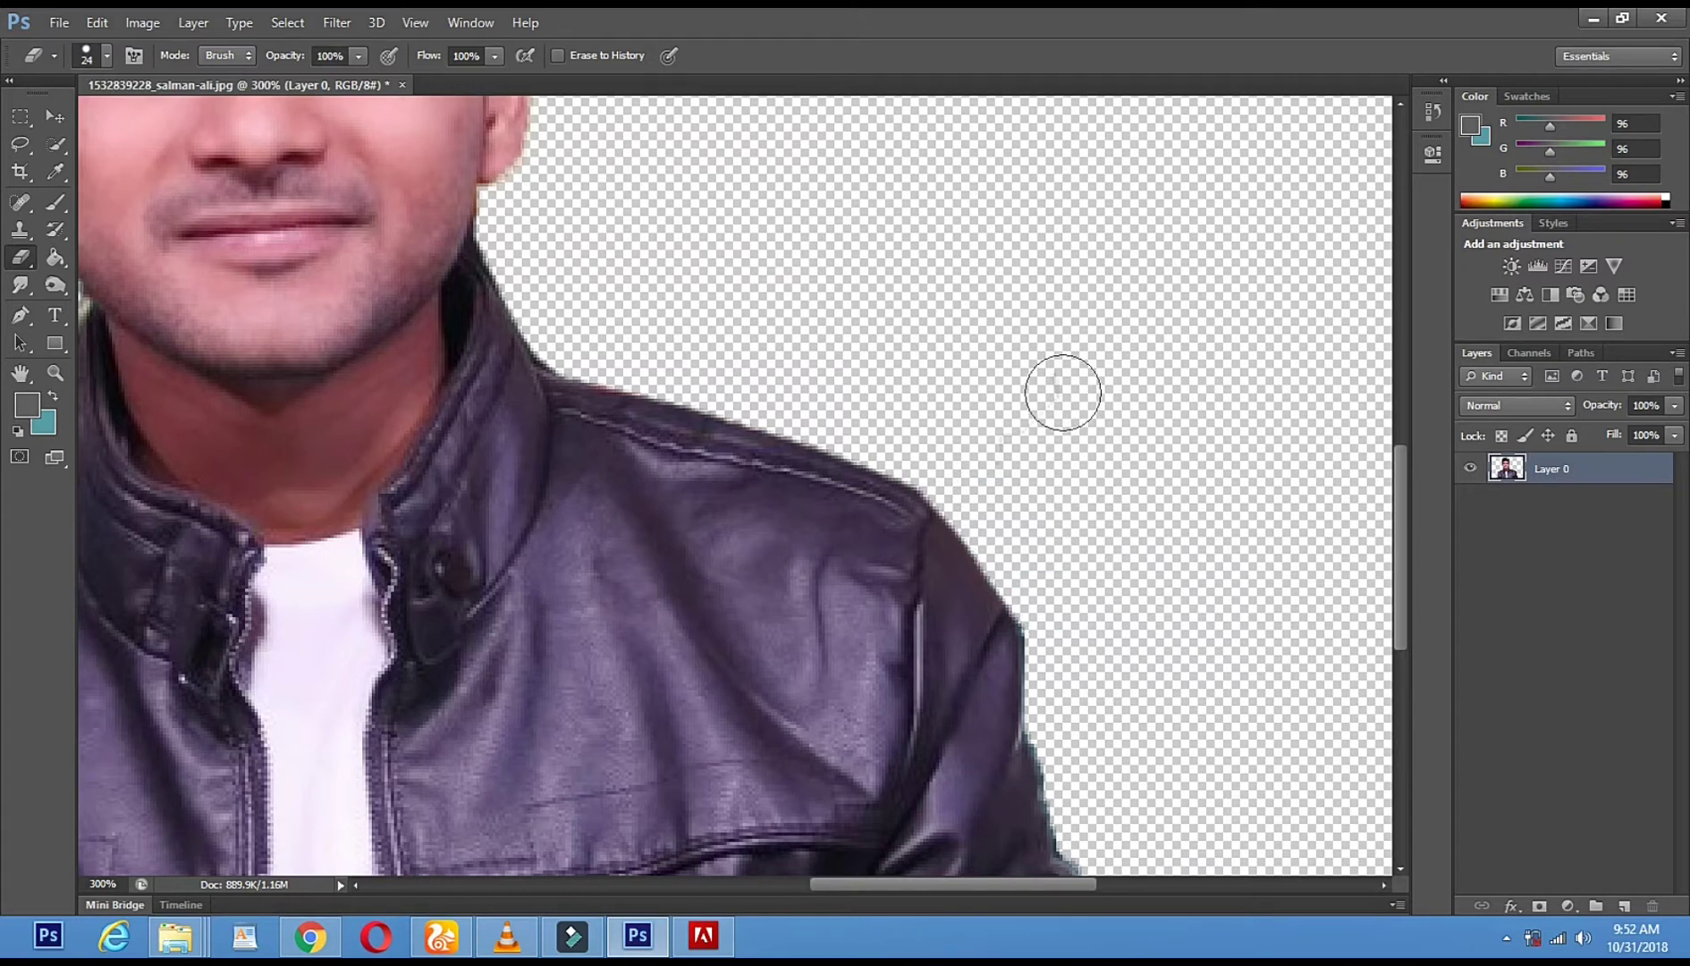
# - Open the Nature-Wallpaper-Sky-Green image from the Desktop
pyautogui.click(55, 374)
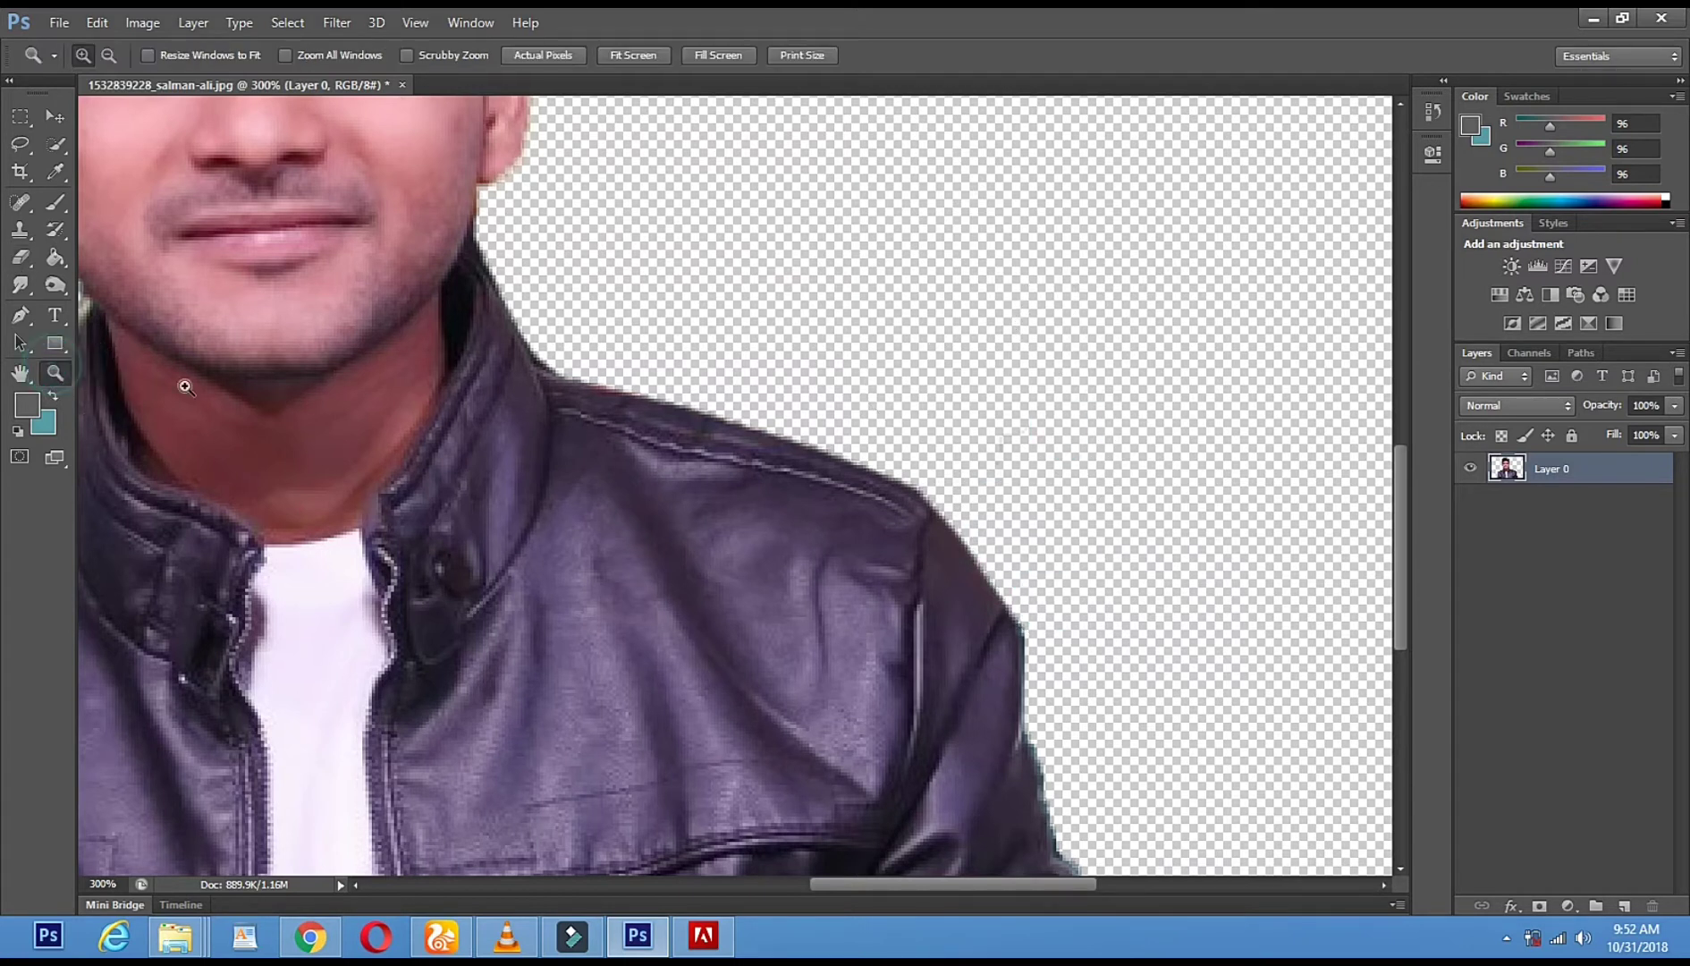
pyautogui.keyDown('alt'); pyautogui.click(604, 410); pyautogui.keyUp('alt')
pyautogui.keyDown('alt'); pyautogui.click(606, 417); pyautogui.keyUp('alt')
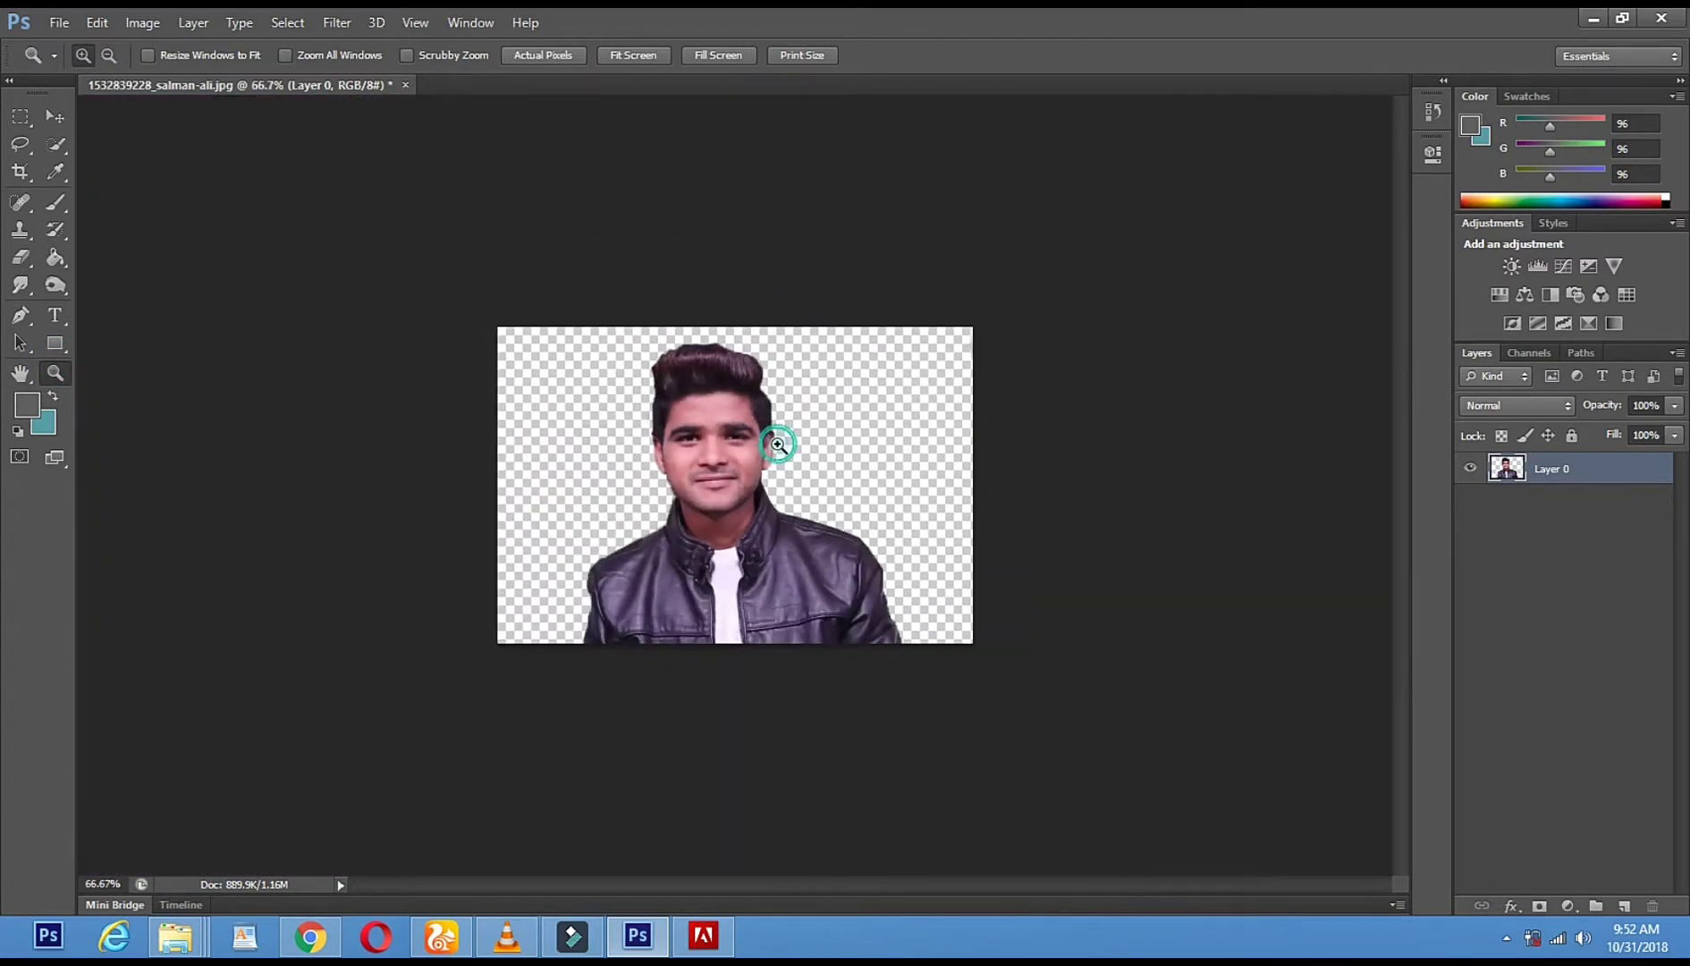
pyautogui.click(676, 486)
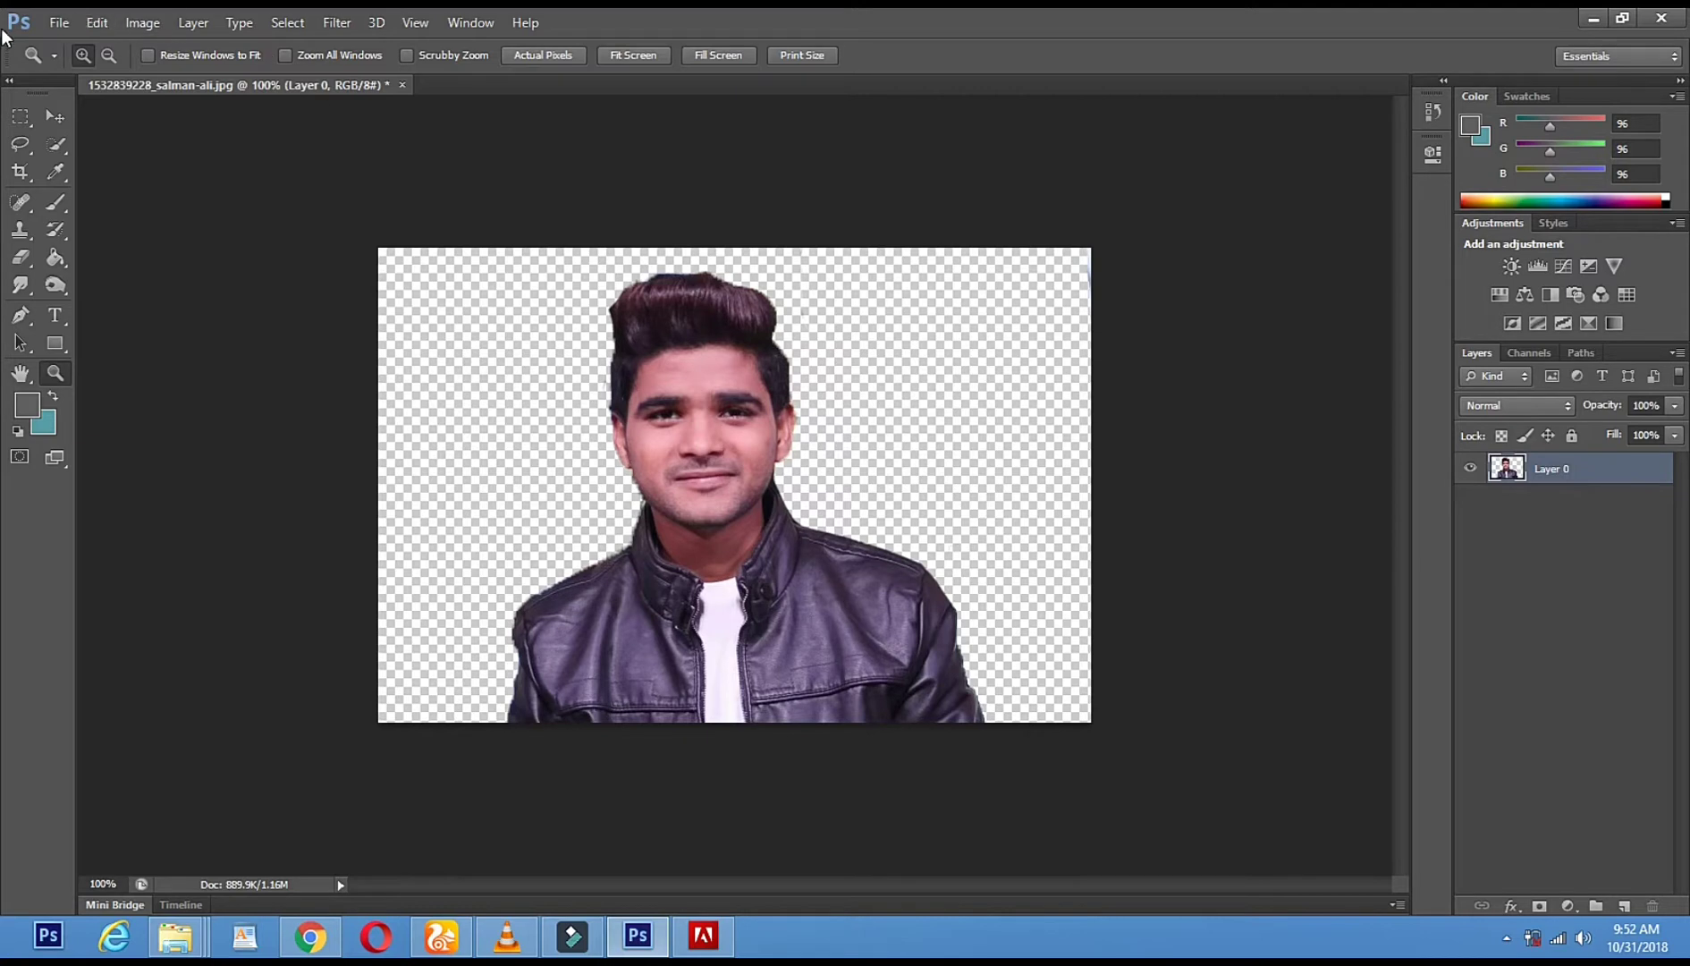
pyautogui.click(61, 24)
pyautogui.click(85, 66)
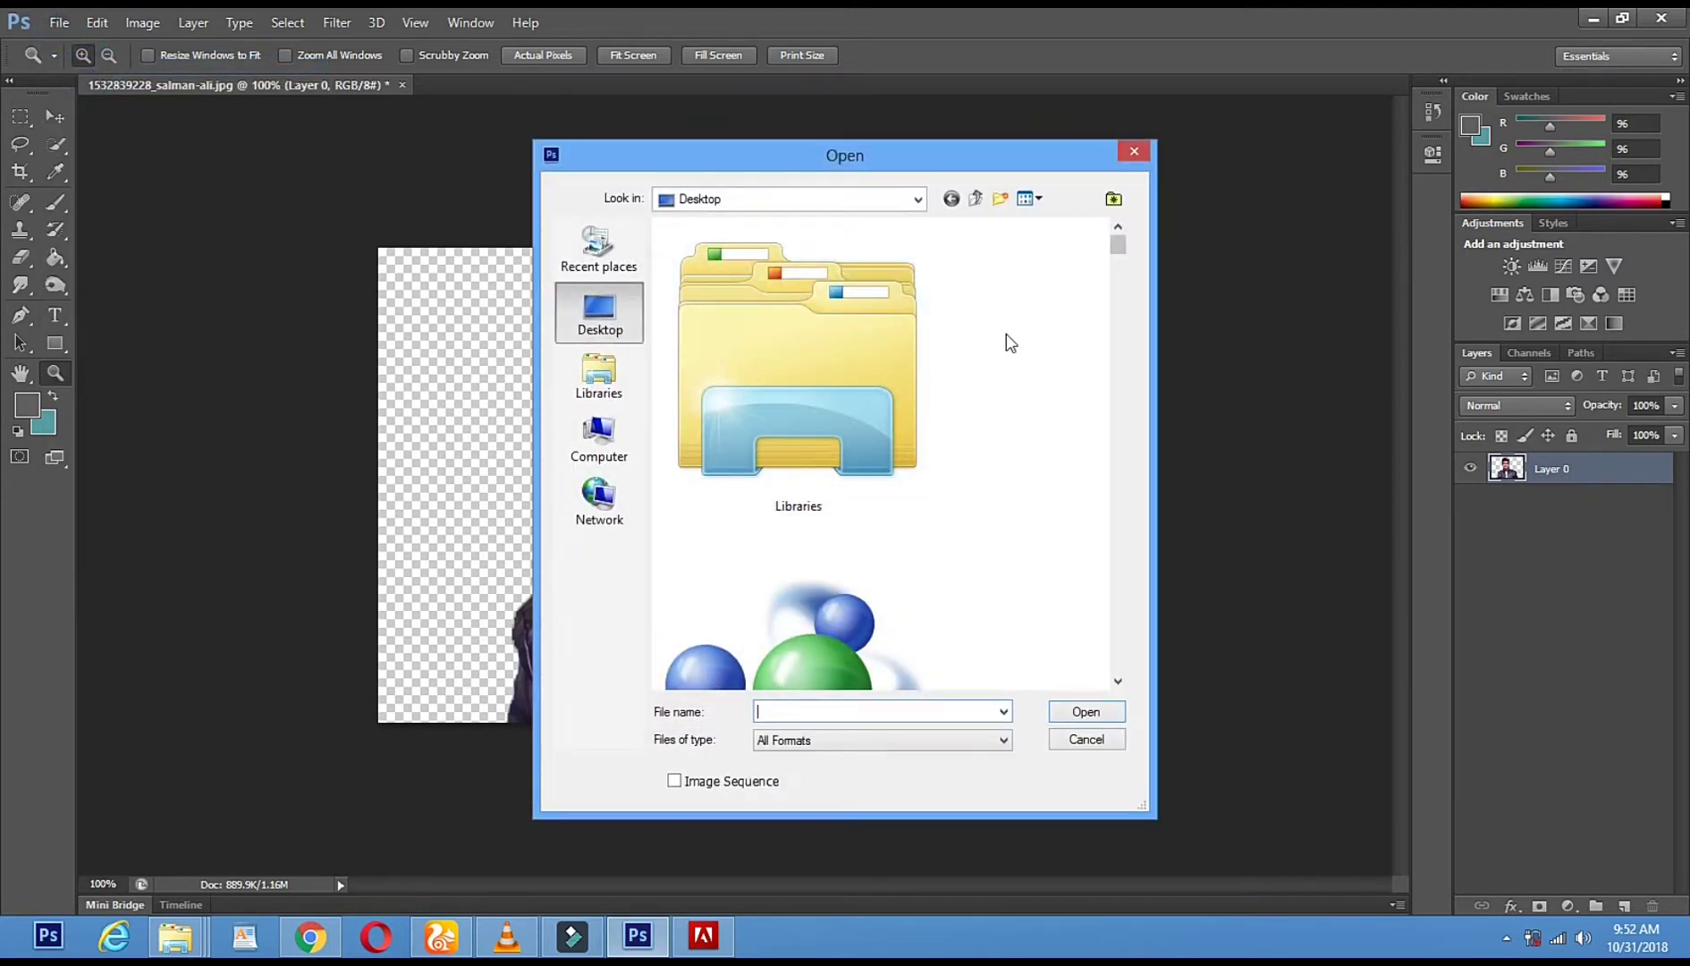
pyautogui.scroll(-2, 829, 434)
pyautogui.scroll(-10, 830, 436)
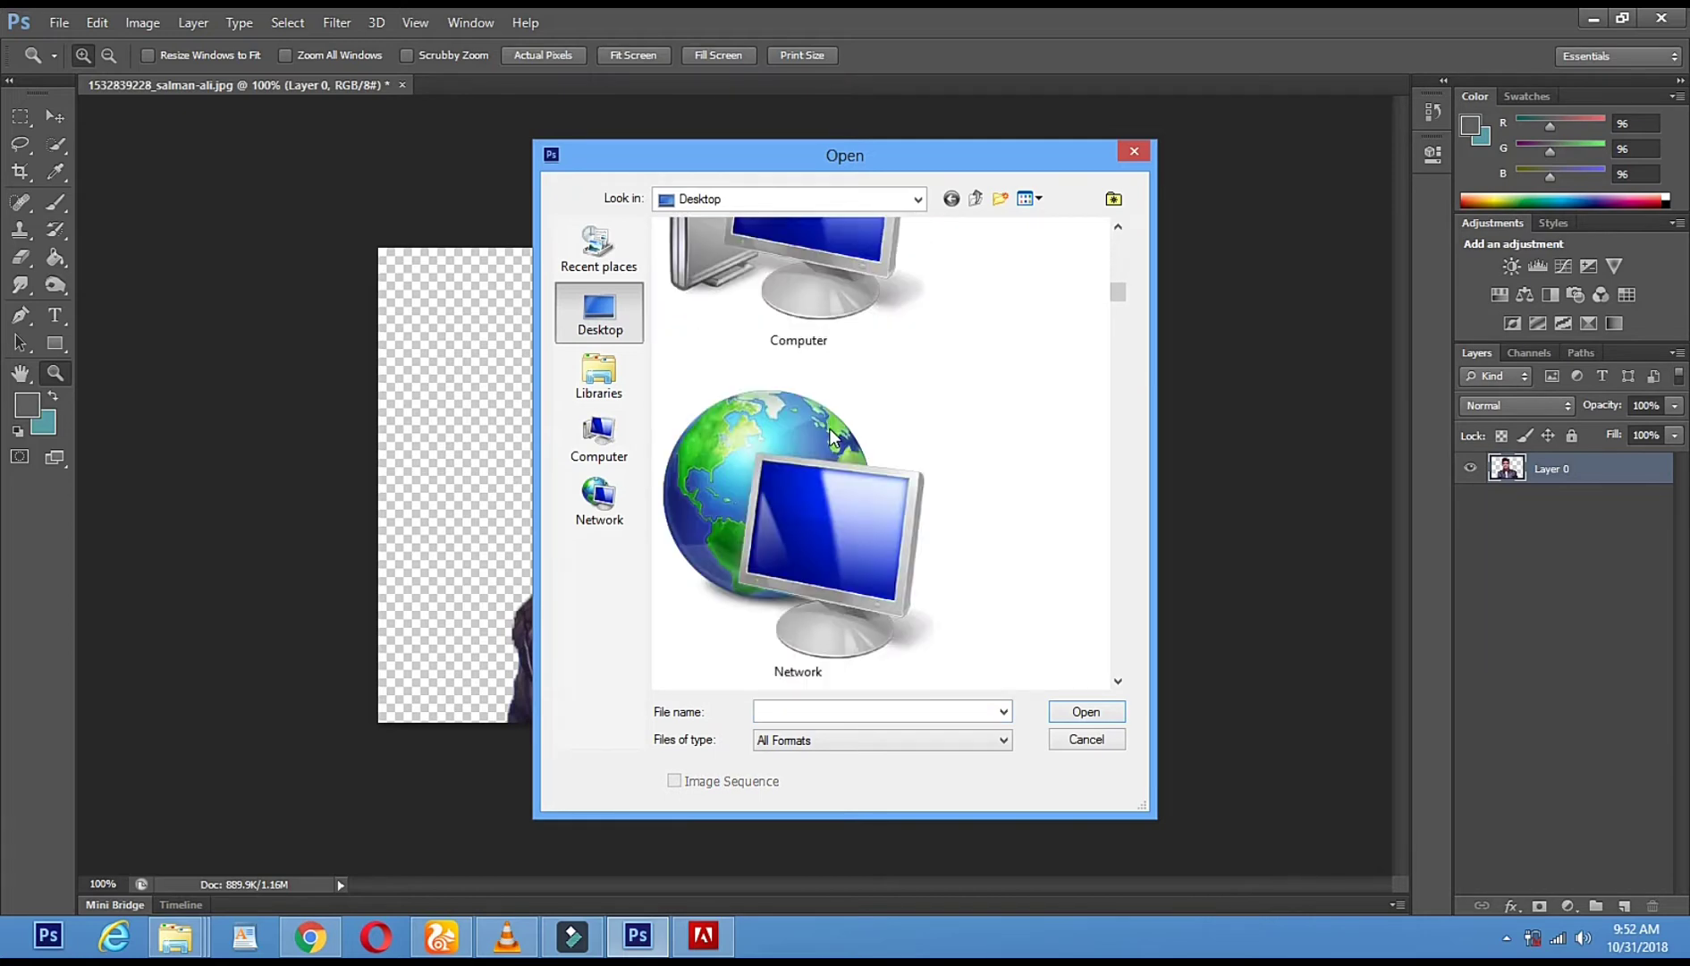
pyautogui.scroll(-8, 830, 436)
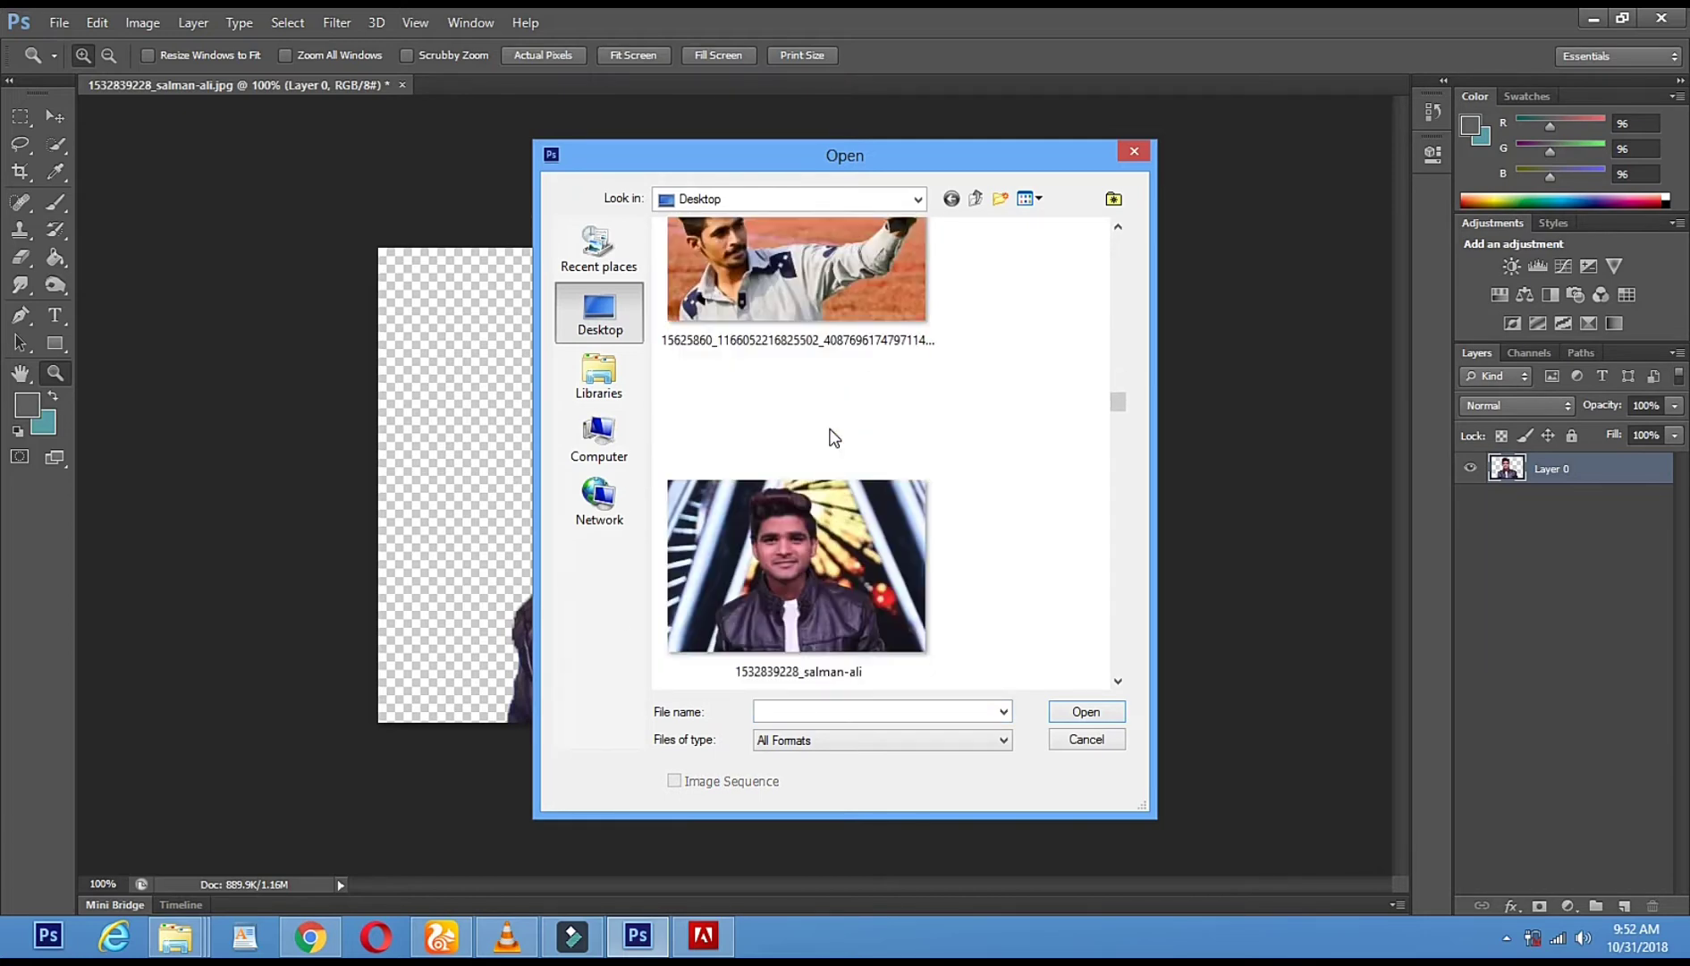
pyautogui.scroll(-8, 829, 427)
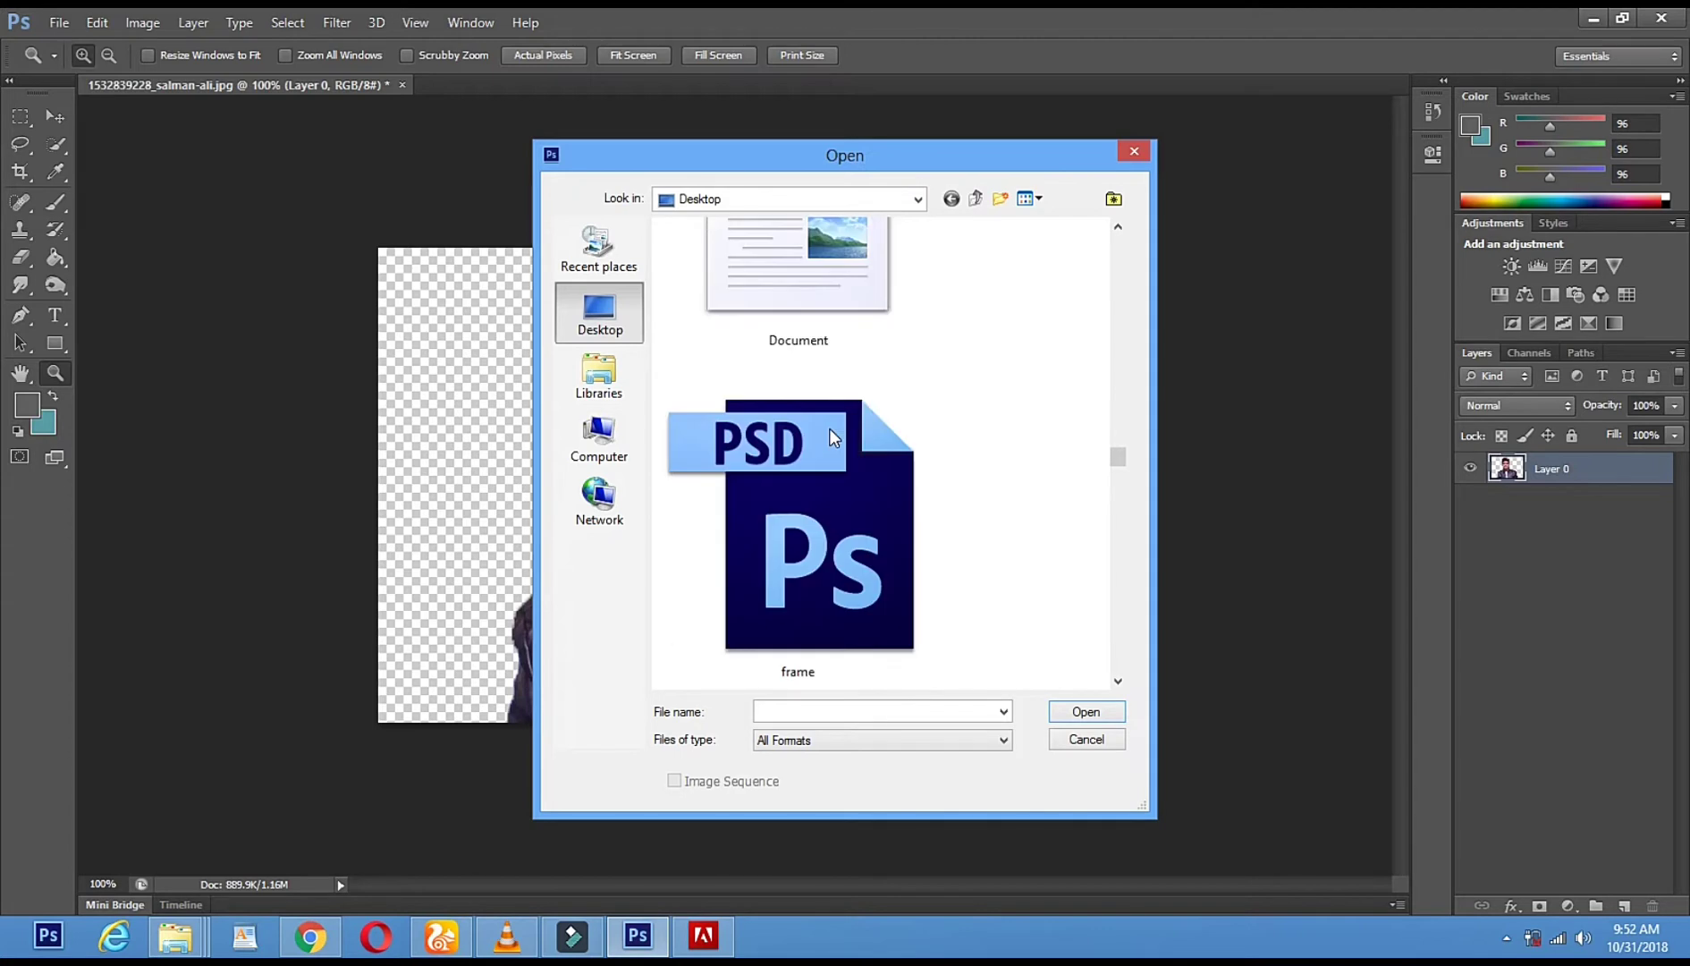
pyautogui.scroll(-2, 830, 433)
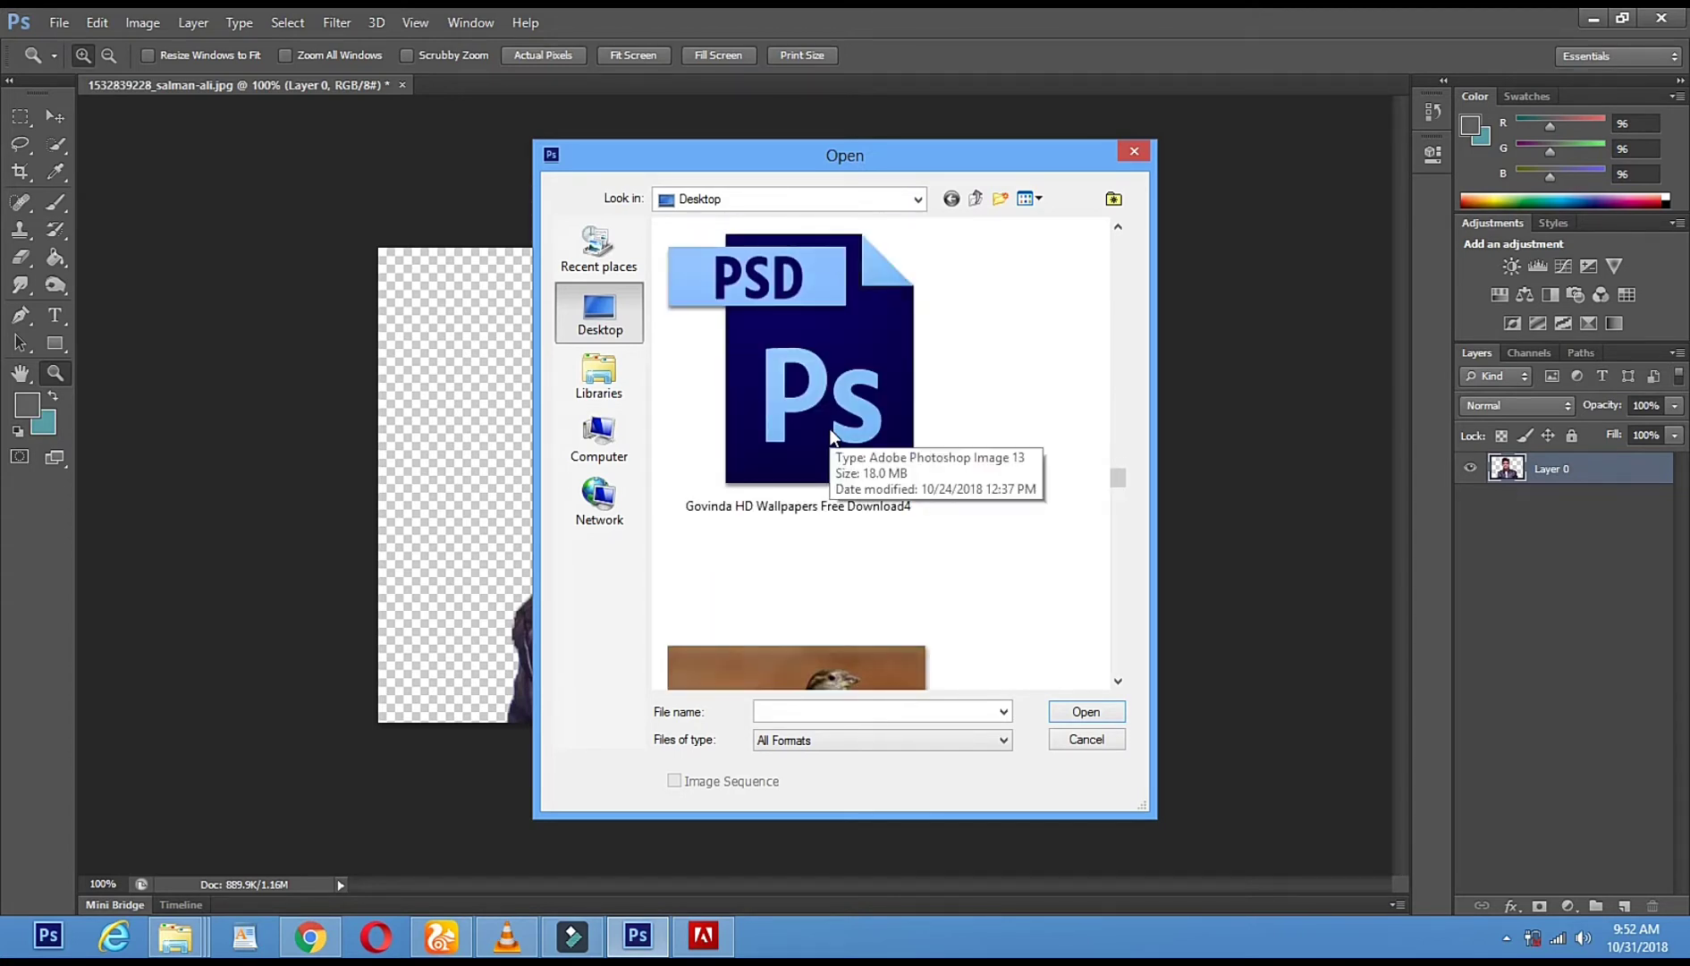
pyautogui.scroll(-8, 831, 435)
pyautogui.scroll(-5, 829, 429)
pyautogui.doubleClick(789, 453)
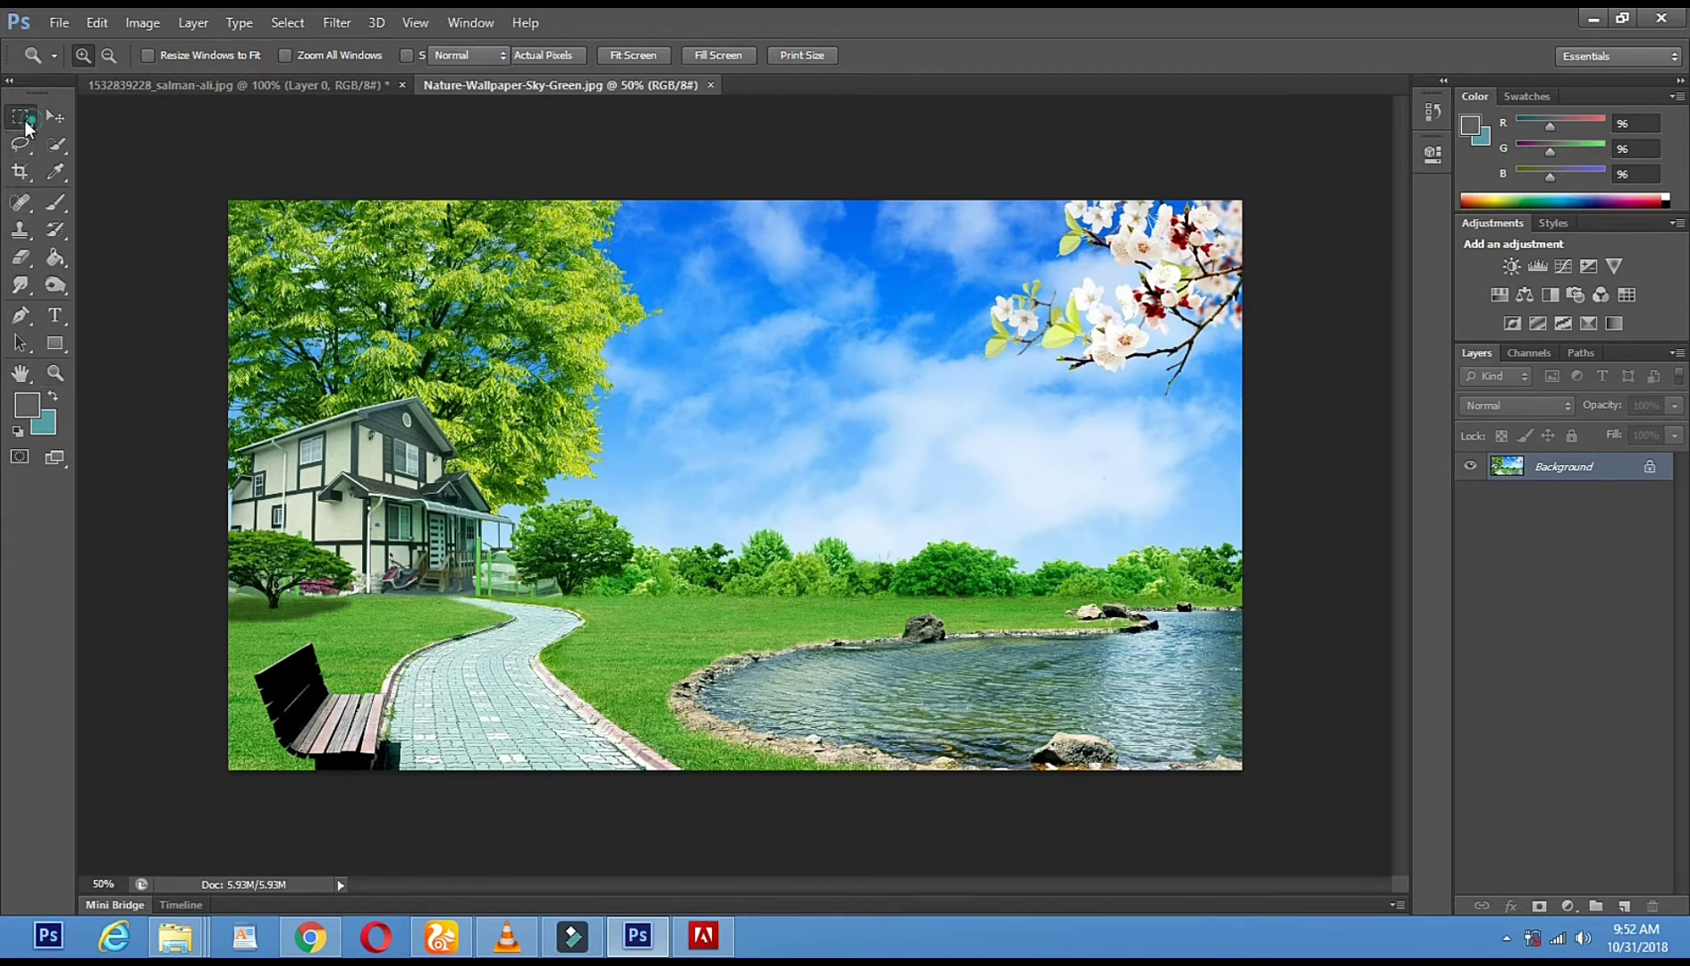
# - Select the entire landscape image with the Rectangular Marquee and move it into the portrait document as a new layer
pyautogui.click(21, 122)
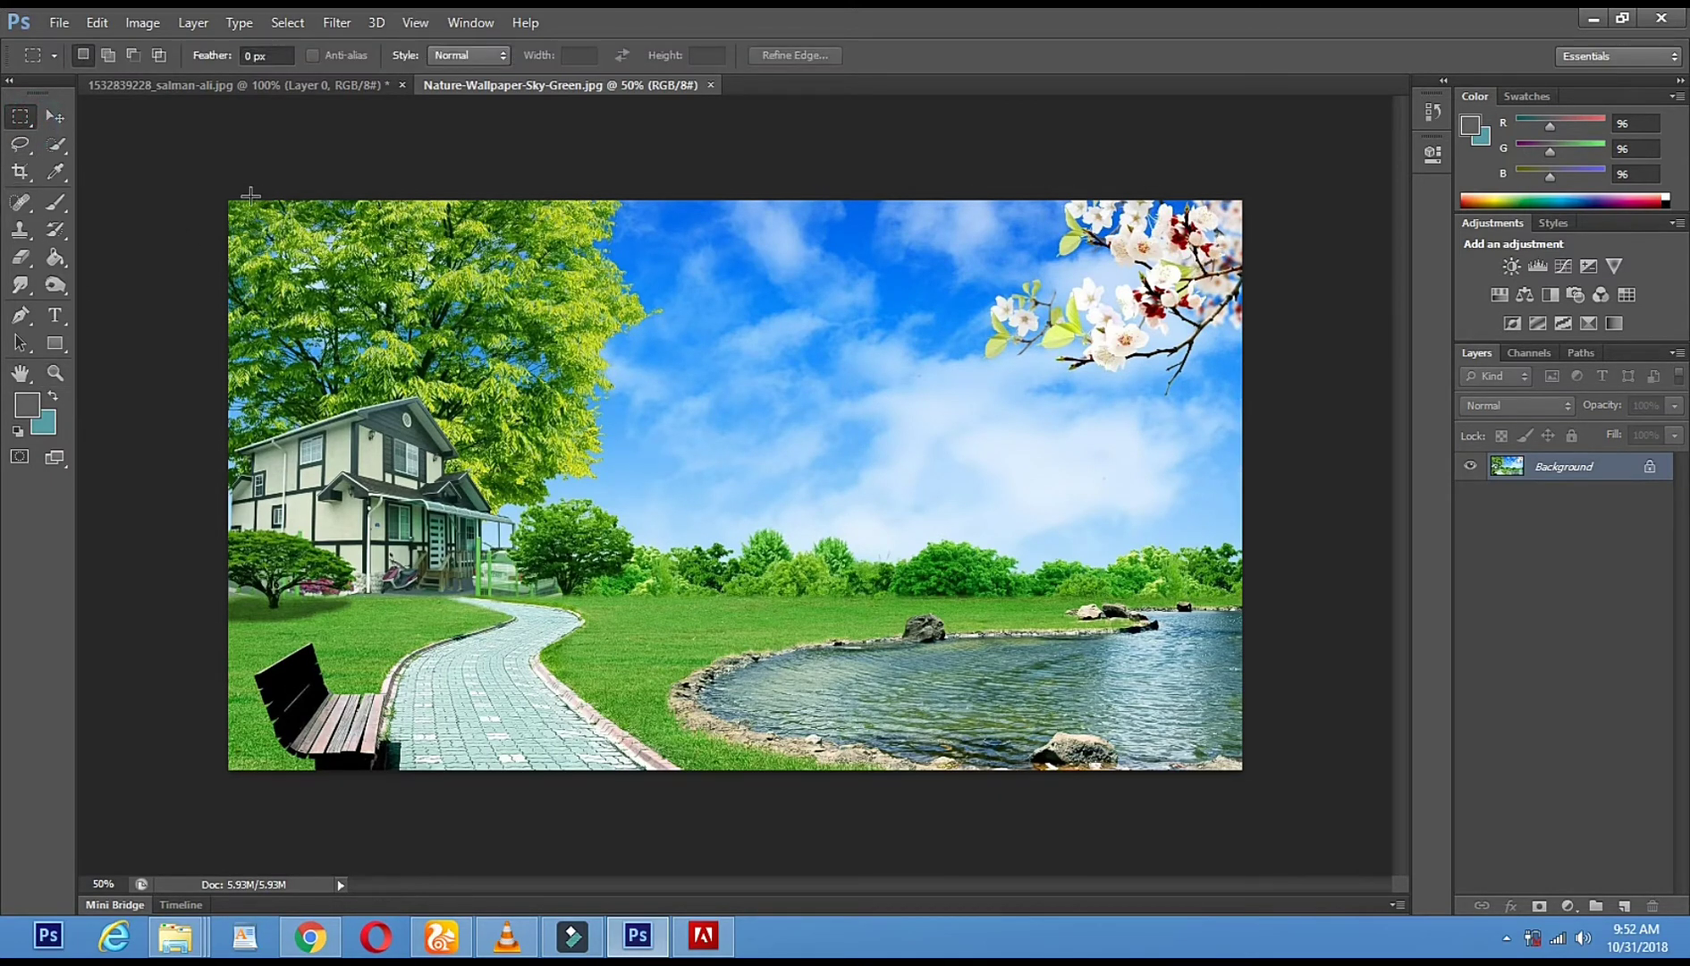
pyautogui.moveTo(227, 197); pyautogui.dragTo(1261, 792)
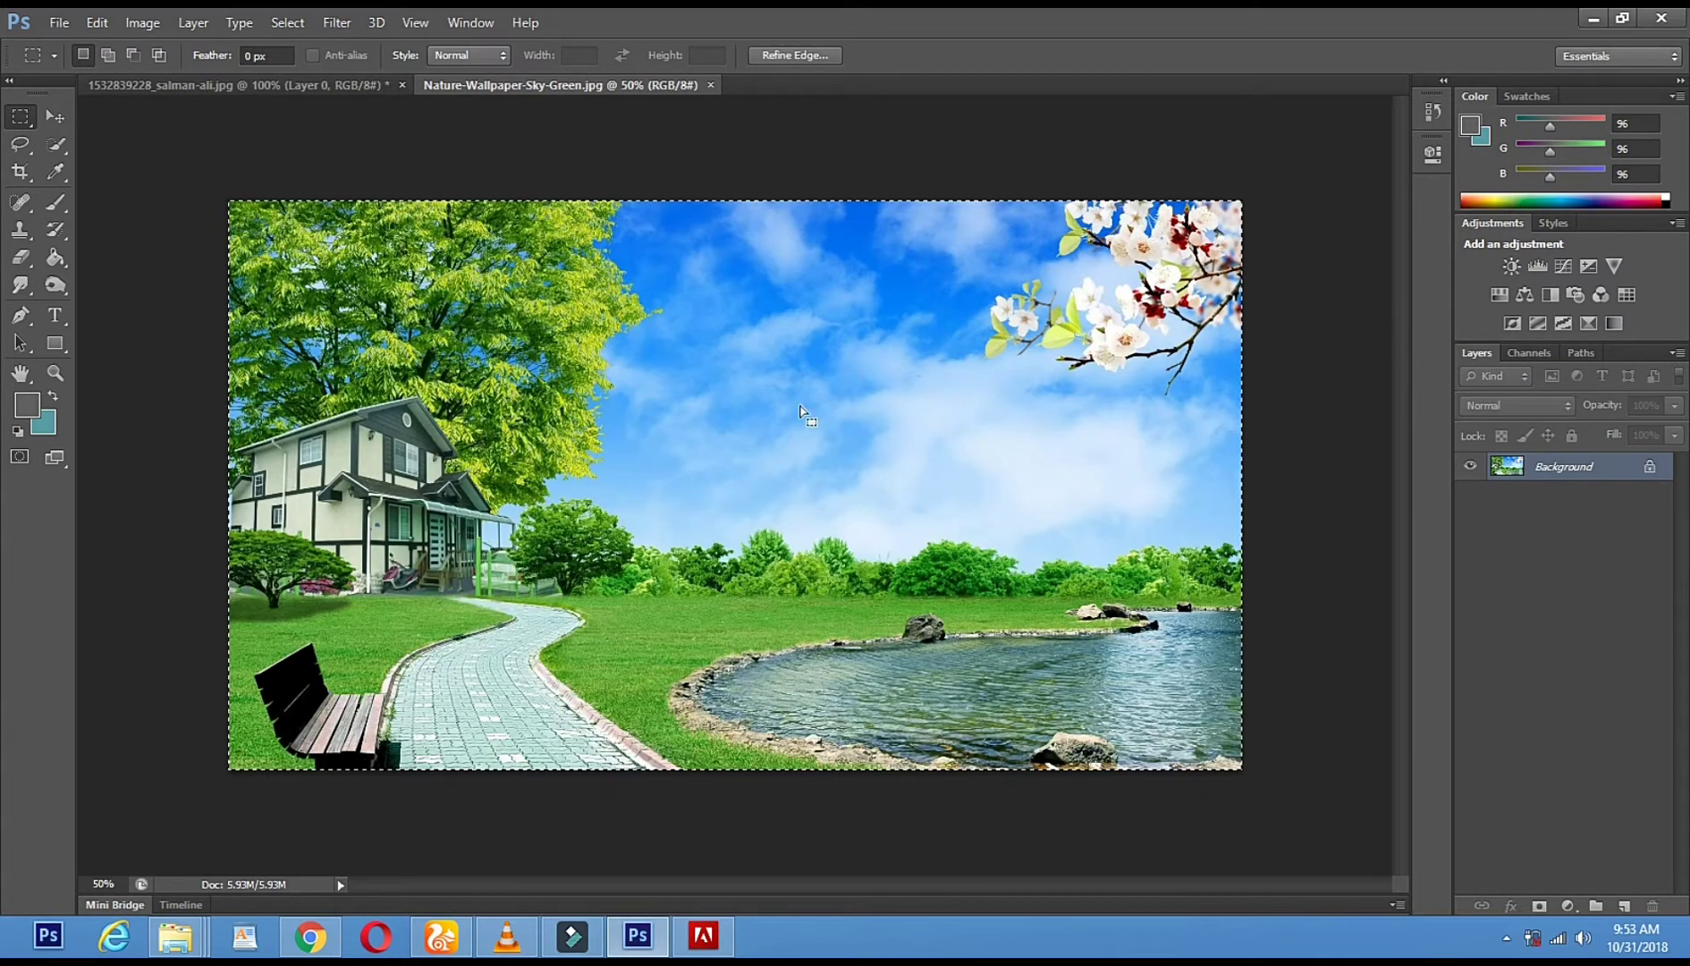
pyautogui.click(54, 120)
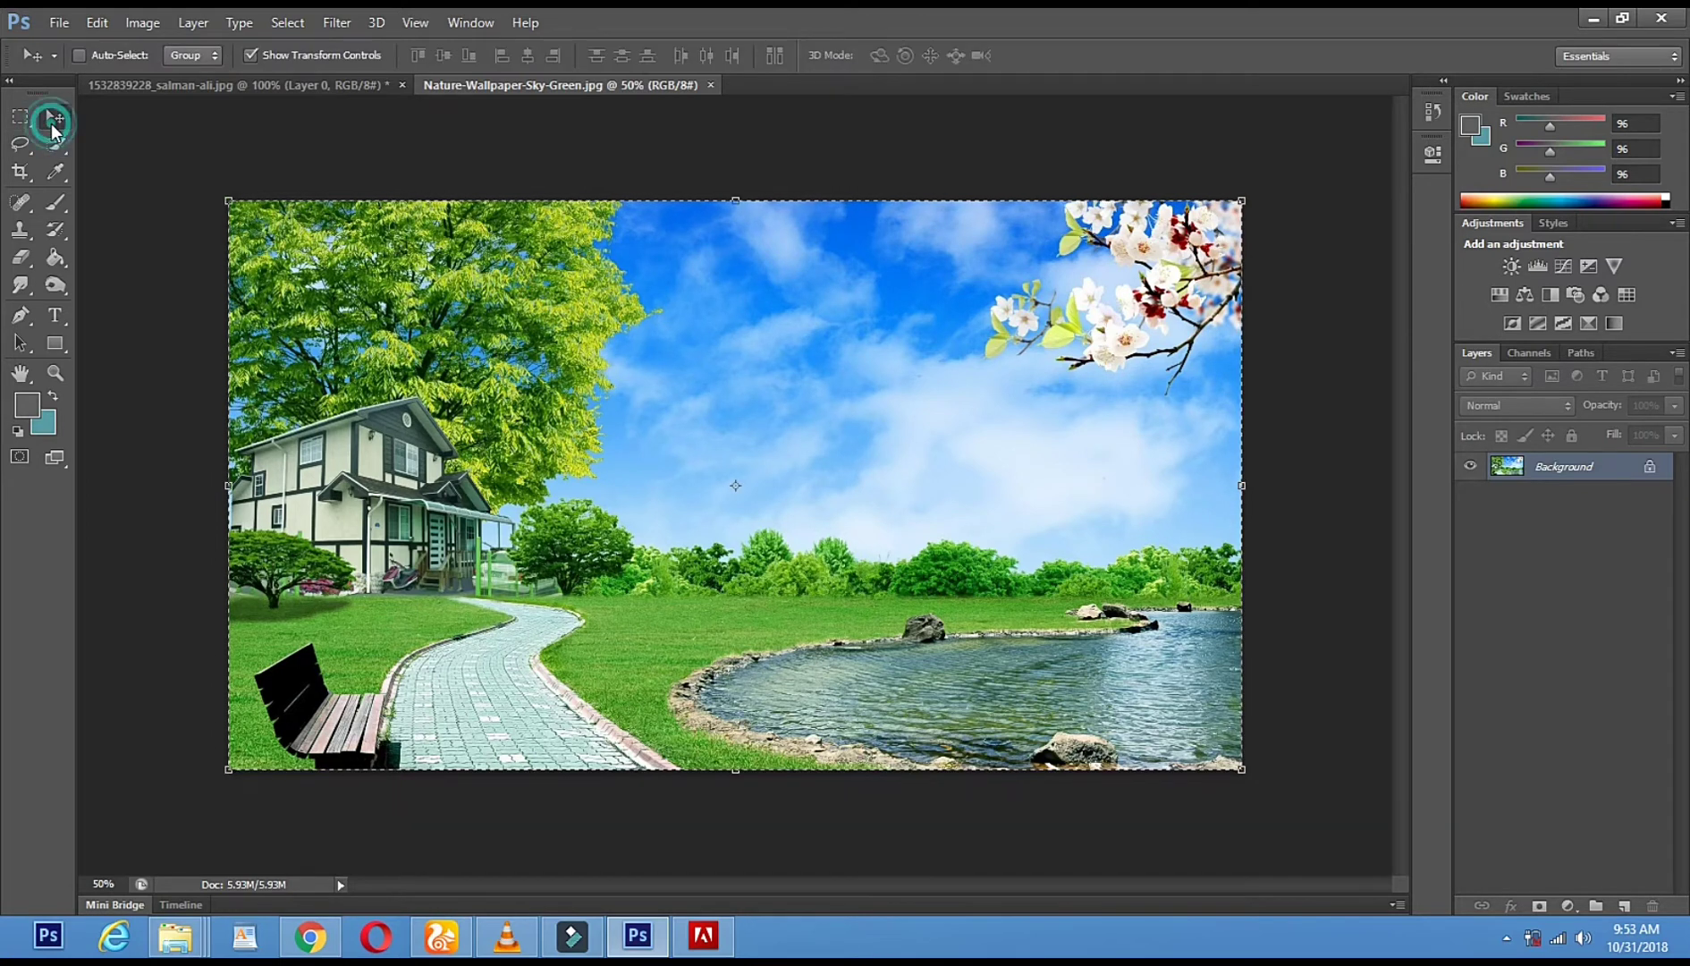
pyautogui.moveTo(684, 451); pyautogui.dragTo(611, 402)
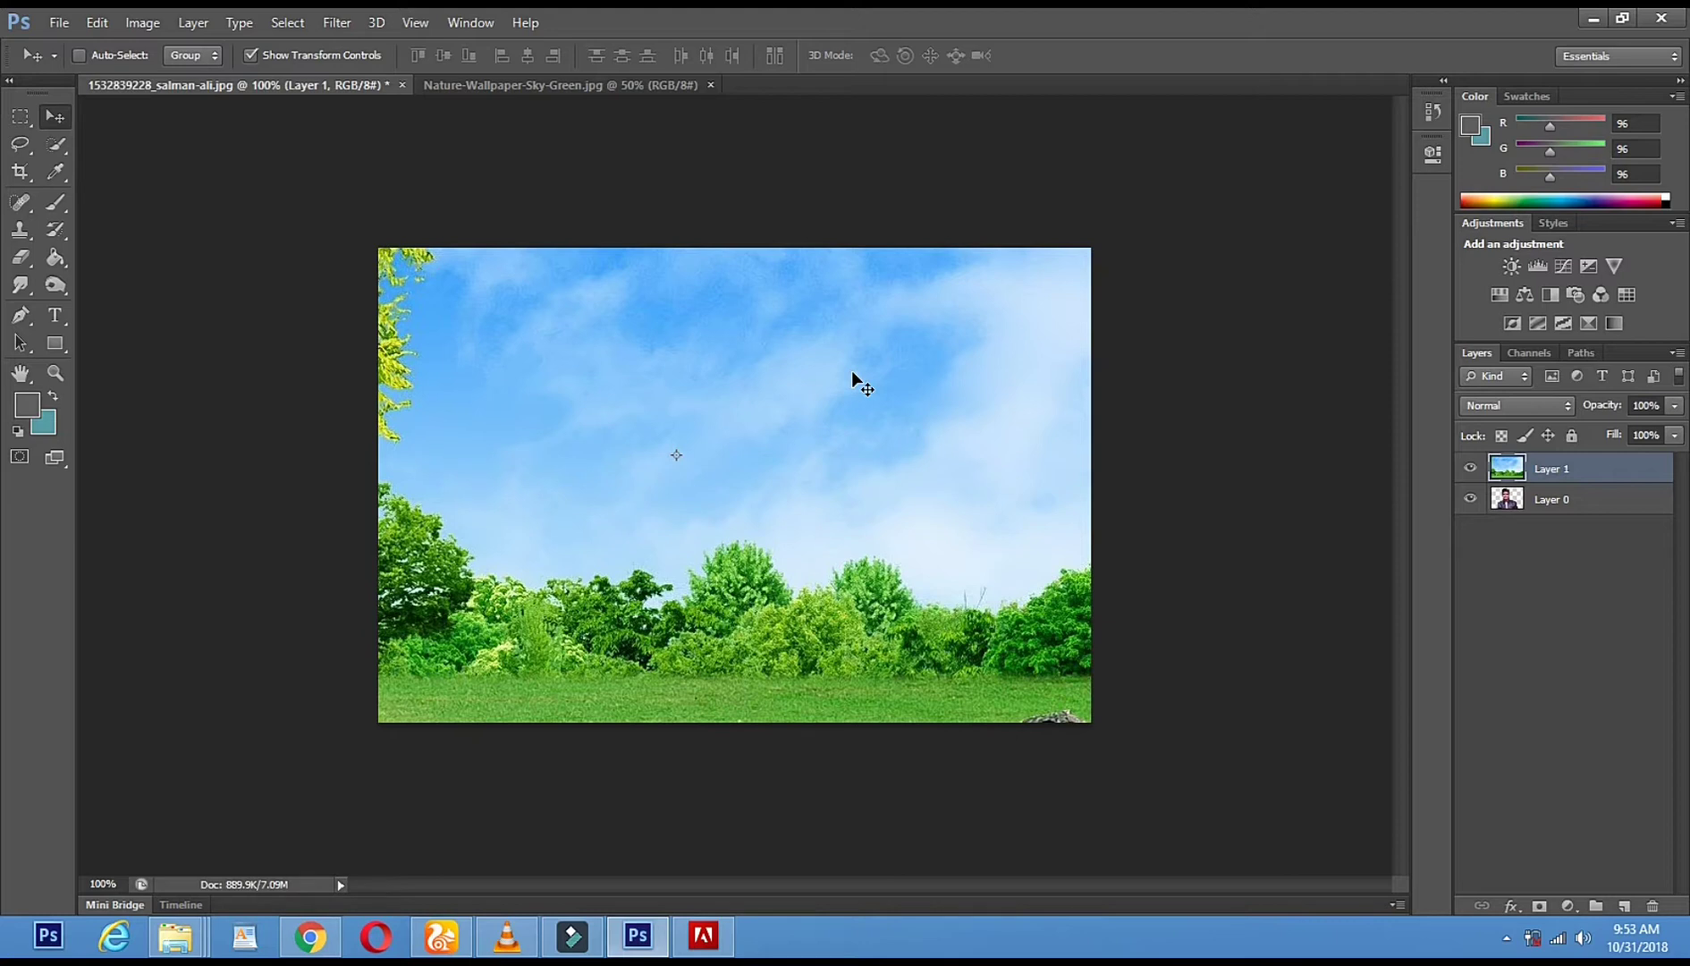
# - Scale the landscape layer down to about 20% width and 25% height over the man, apply it, and hide the transform controls
pyautogui.moveTo(559, 387); pyautogui.dragTo(912, 361)
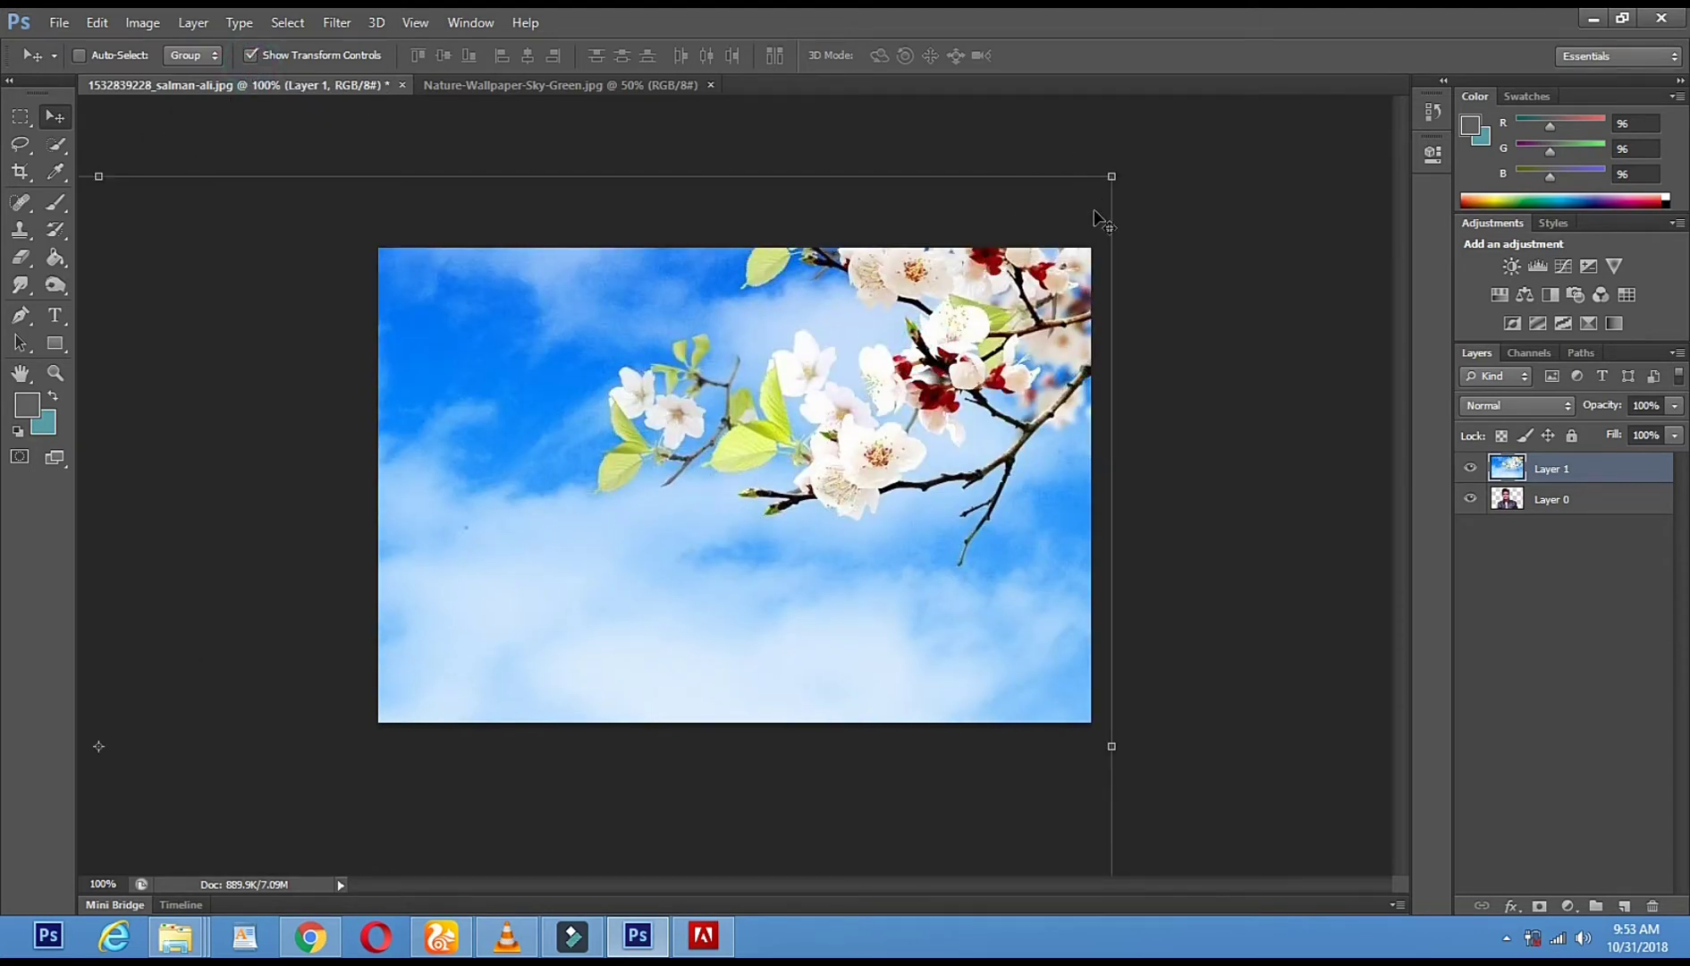
pyautogui.click(250, 56)
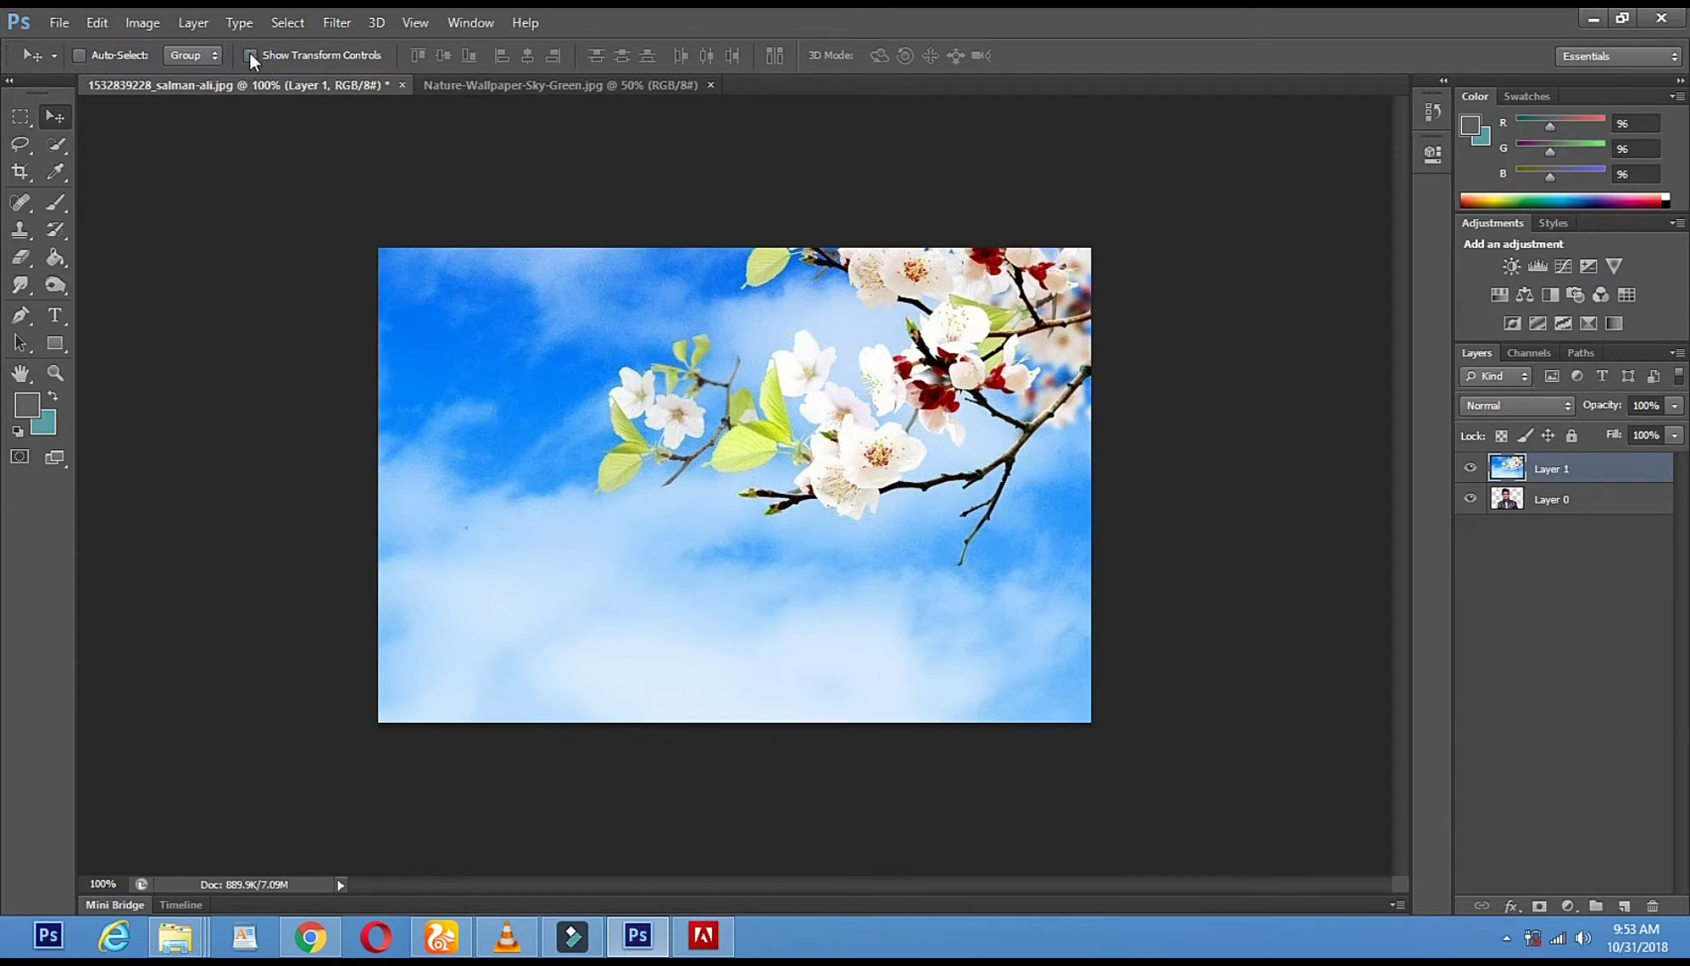
pyautogui.click(250, 55)
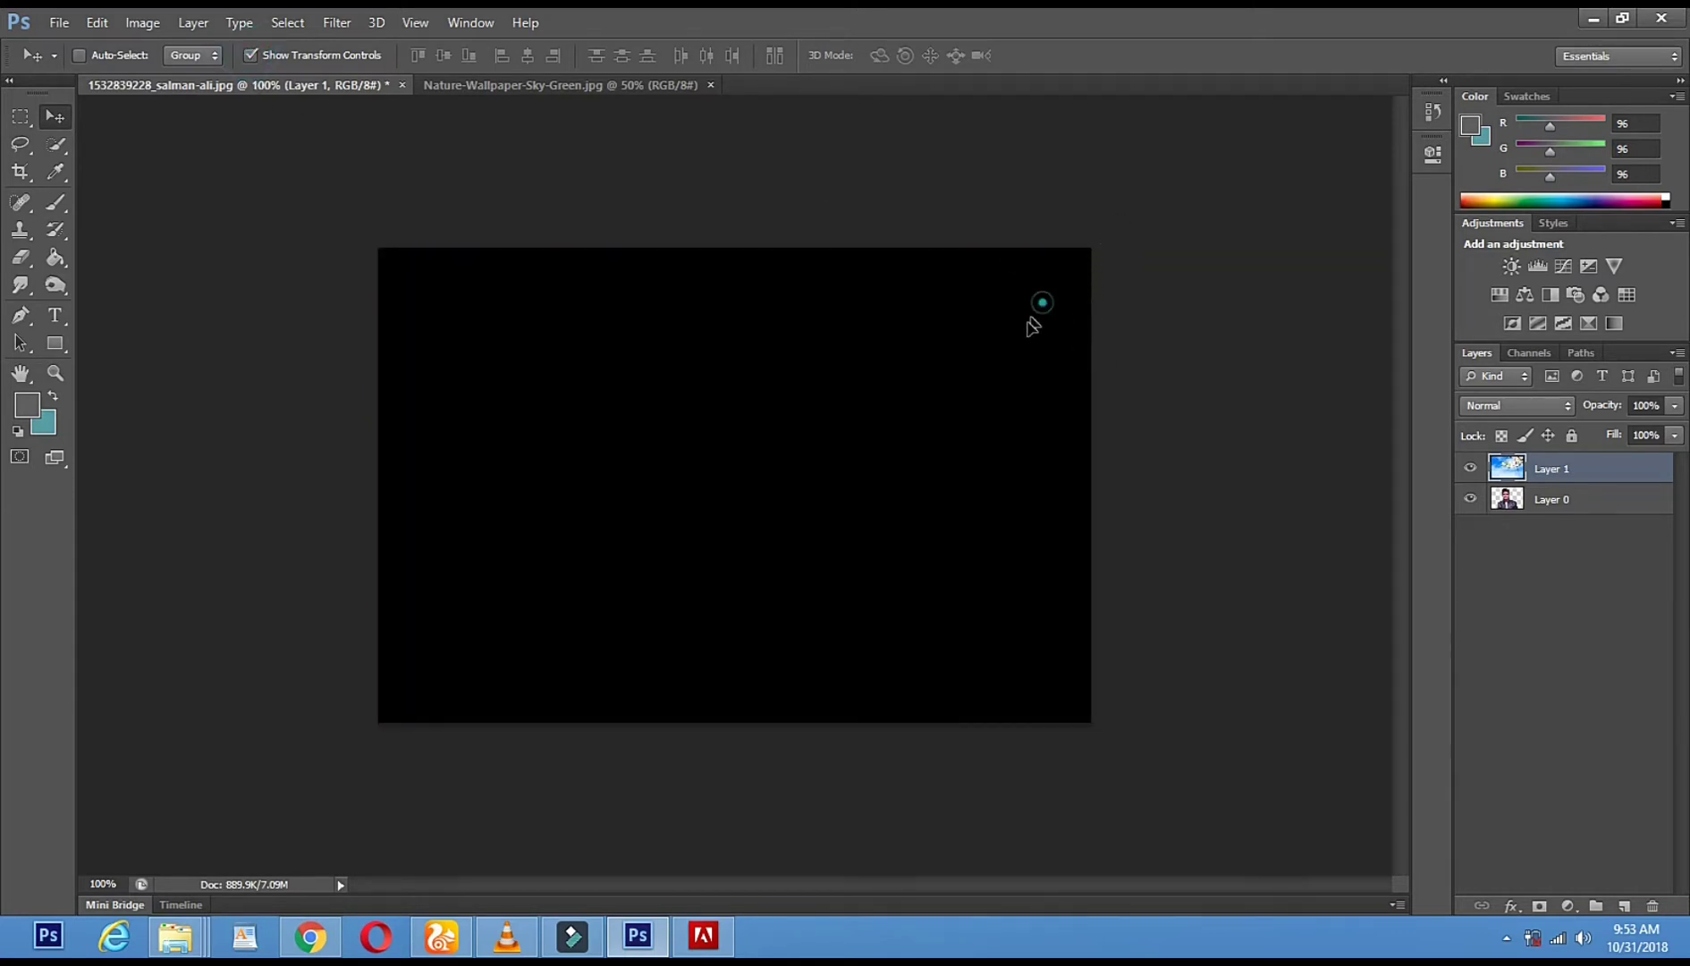
pyautogui.moveTo(1091, 209)
pyautogui.mouseDown()
pyautogui.moveTo(536, 537)
pyautogui.moveTo(1030, 378)
pyautogui.moveTo(1066, 327)
pyautogui.moveTo(1120, 296)
pyautogui.moveTo(405, 706)
pyautogui.moveTo(398, 731)
pyautogui.moveTo(1002, 310)
pyautogui.moveTo(753, 341)
pyautogui.moveTo(640, 391)
pyautogui.moveTo(643, 411)
pyautogui.mouseUp()
pyautogui.moveTo(536, 517); pyautogui.dragTo(797, 496)
pyautogui.click(55, 116)
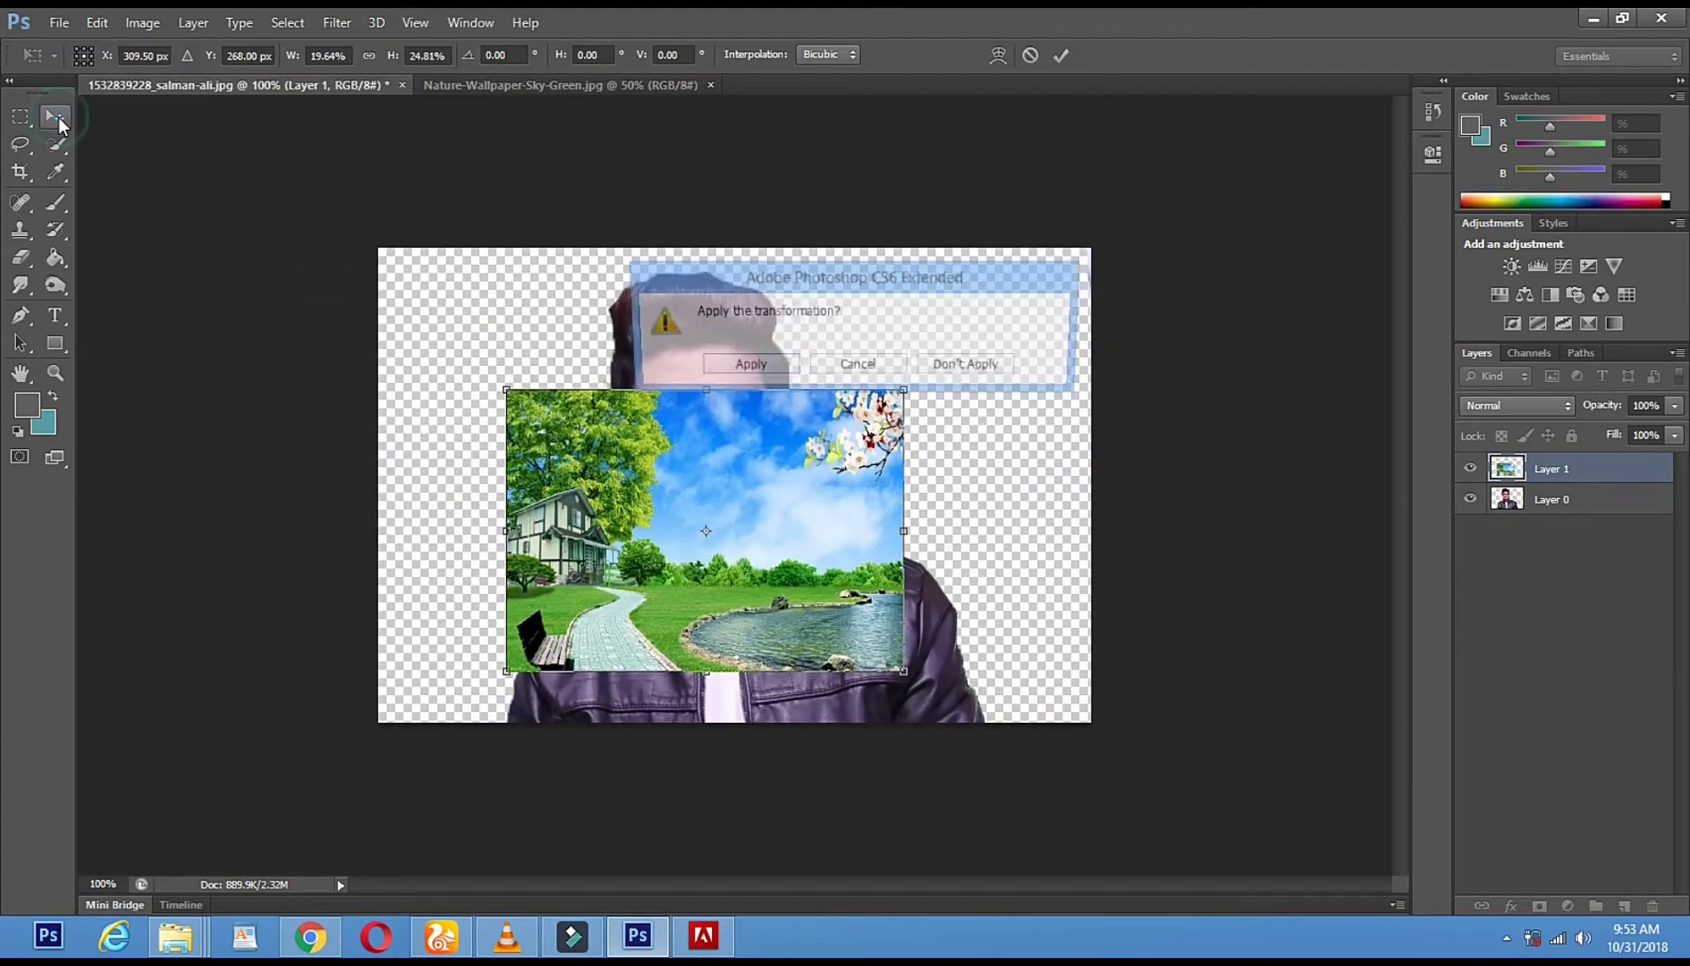
pyautogui.click(745, 367)
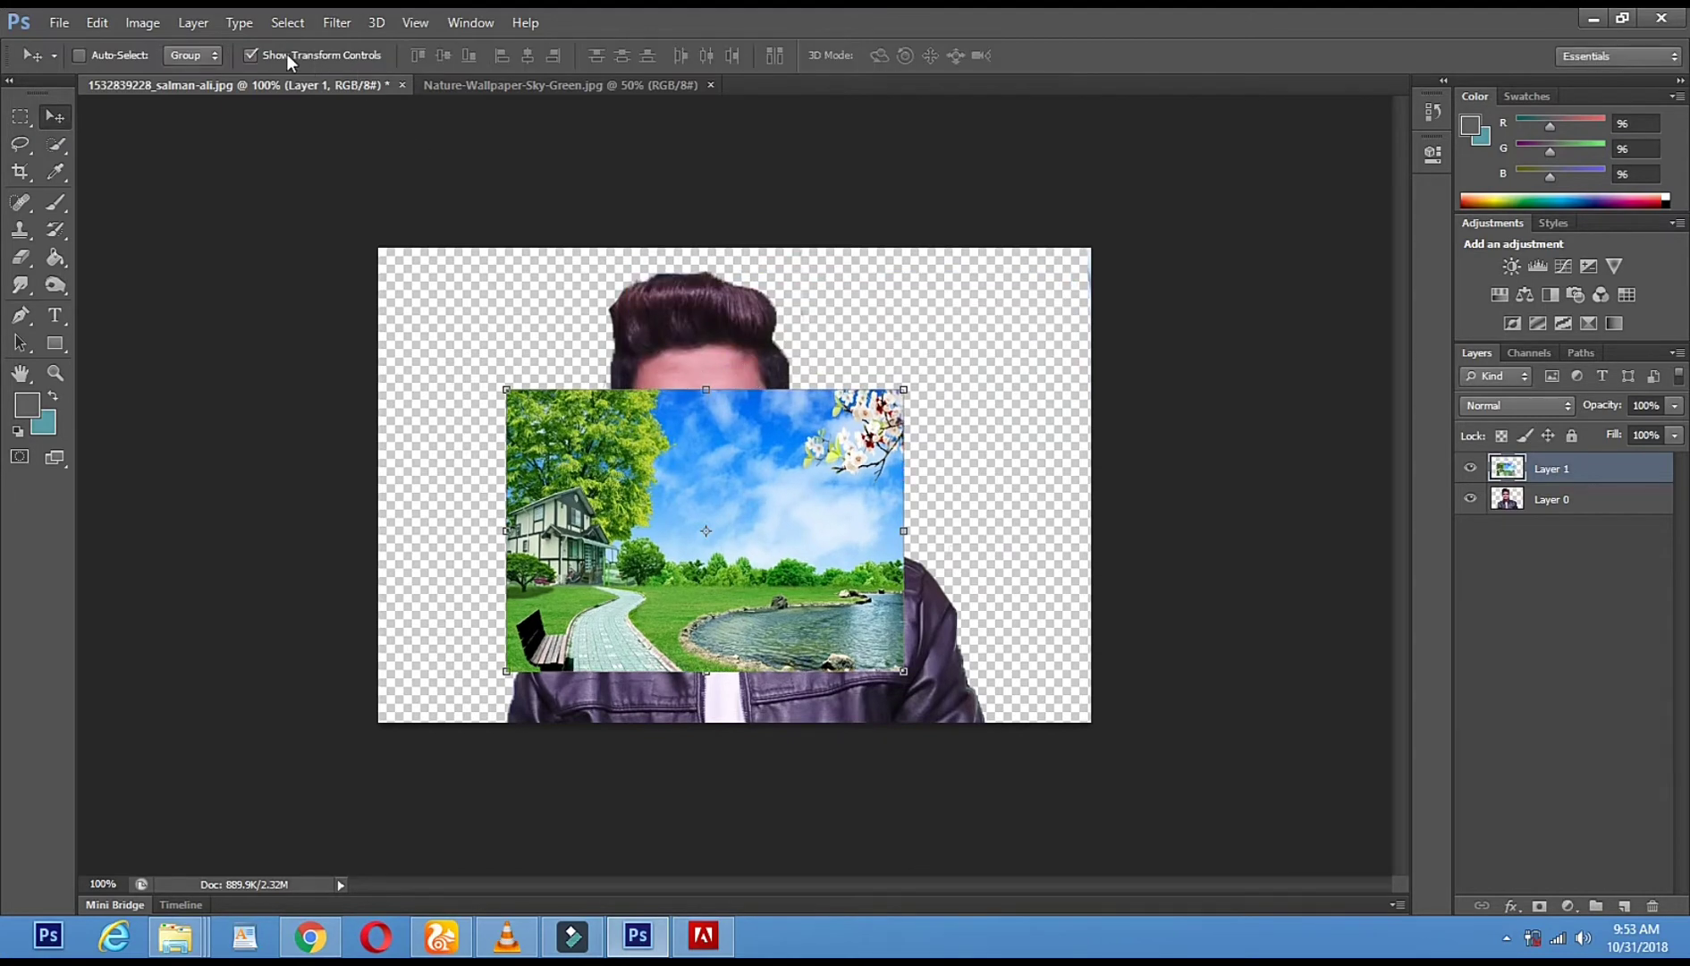
pyautogui.click(252, 55)
# - Select Layer 0 and extend the canvas on both sides and above the man with the Crop tool, applying the crop
pyautogui.click(1548, 502)
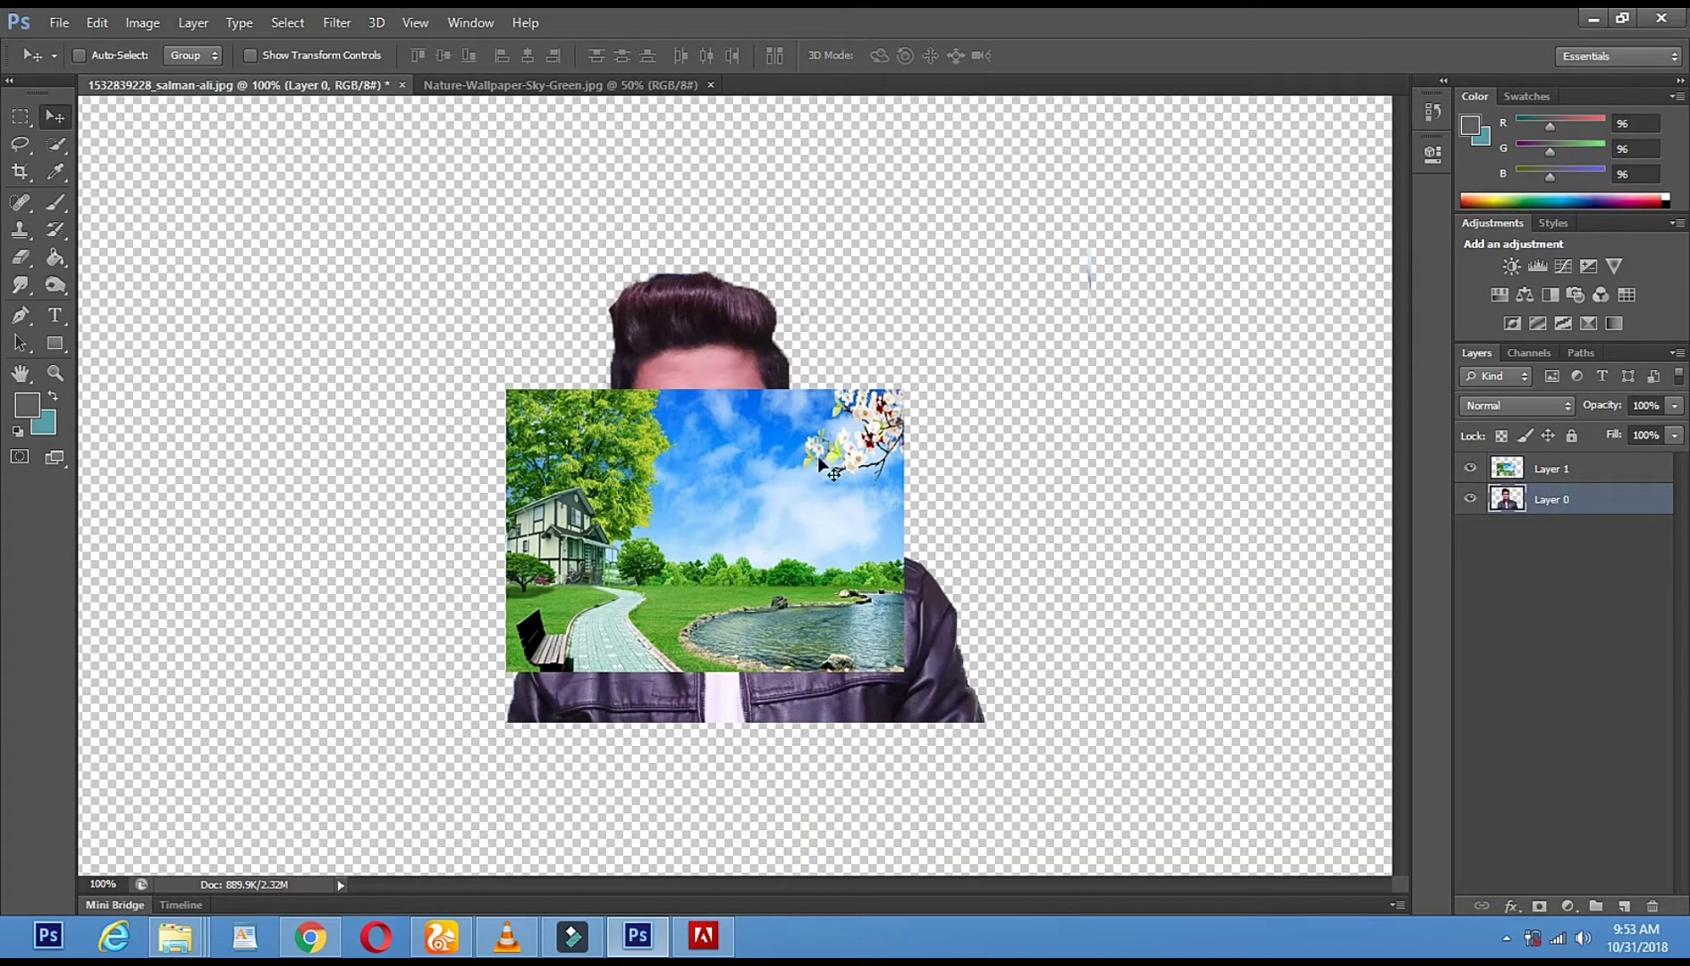
pyautogui.click(15, 174)
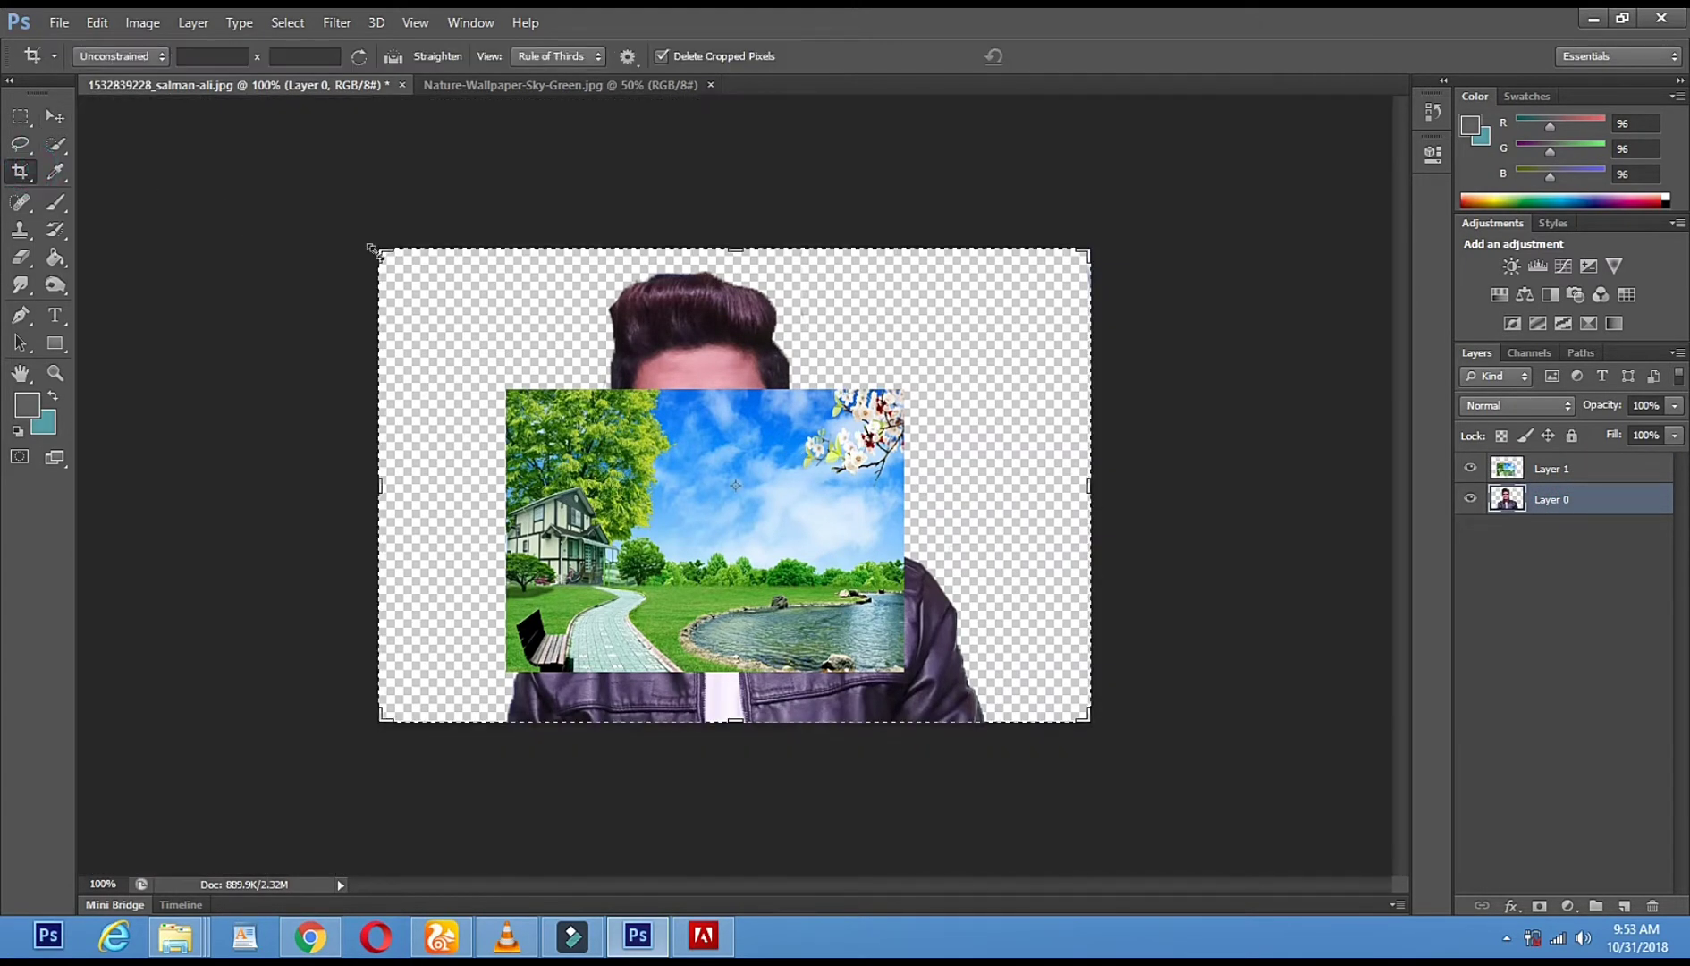
pyautogui.moveTo(386, 256); pyautogui.dragTo(313, 254)
pyautogui.moveTo(1160, 250); pyautogui.dragTo(1218, 201)
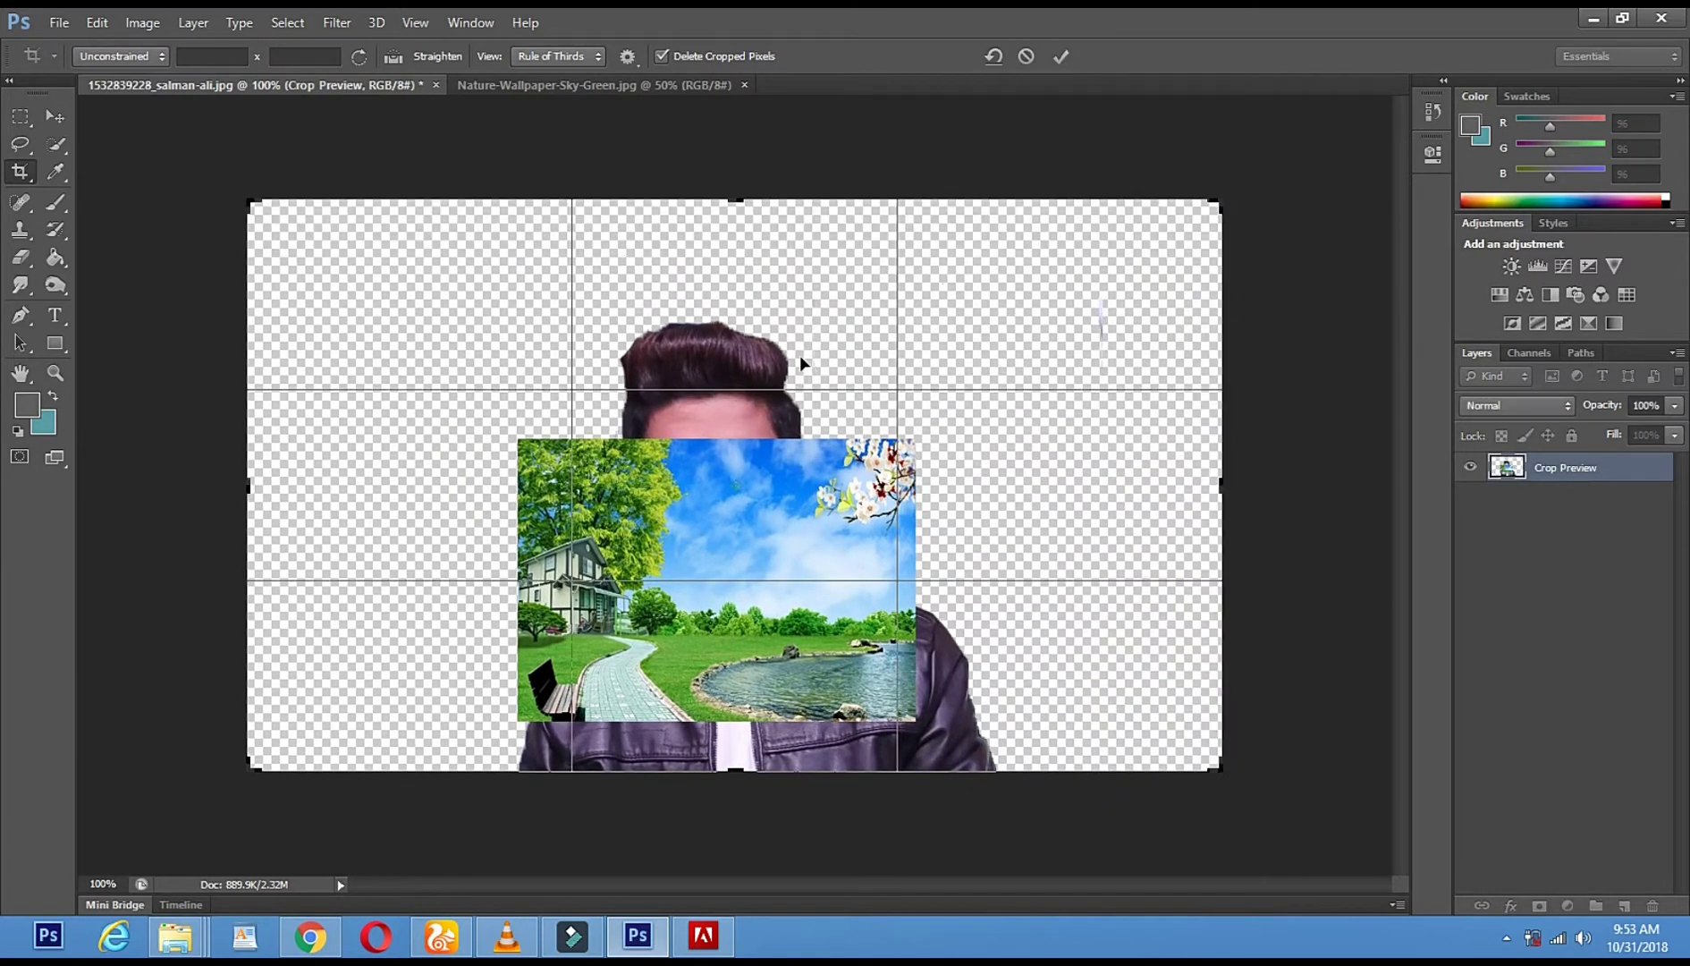
pyautogui.click(55, 116)
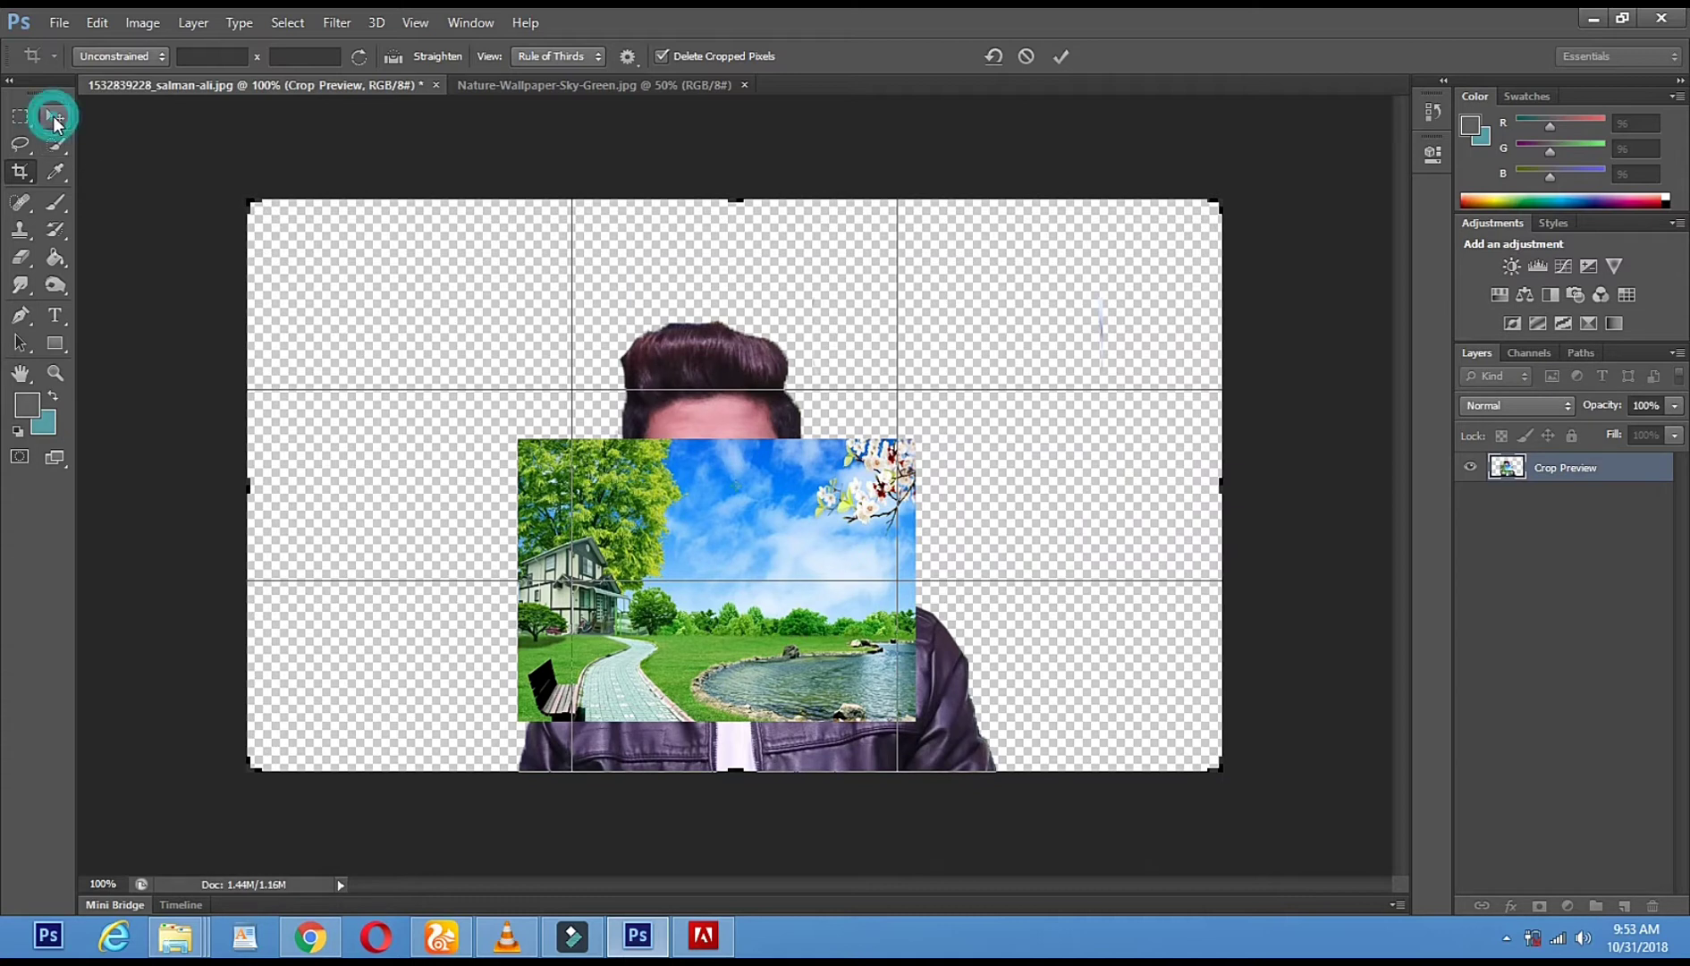
pyautogui.click(743, 367)
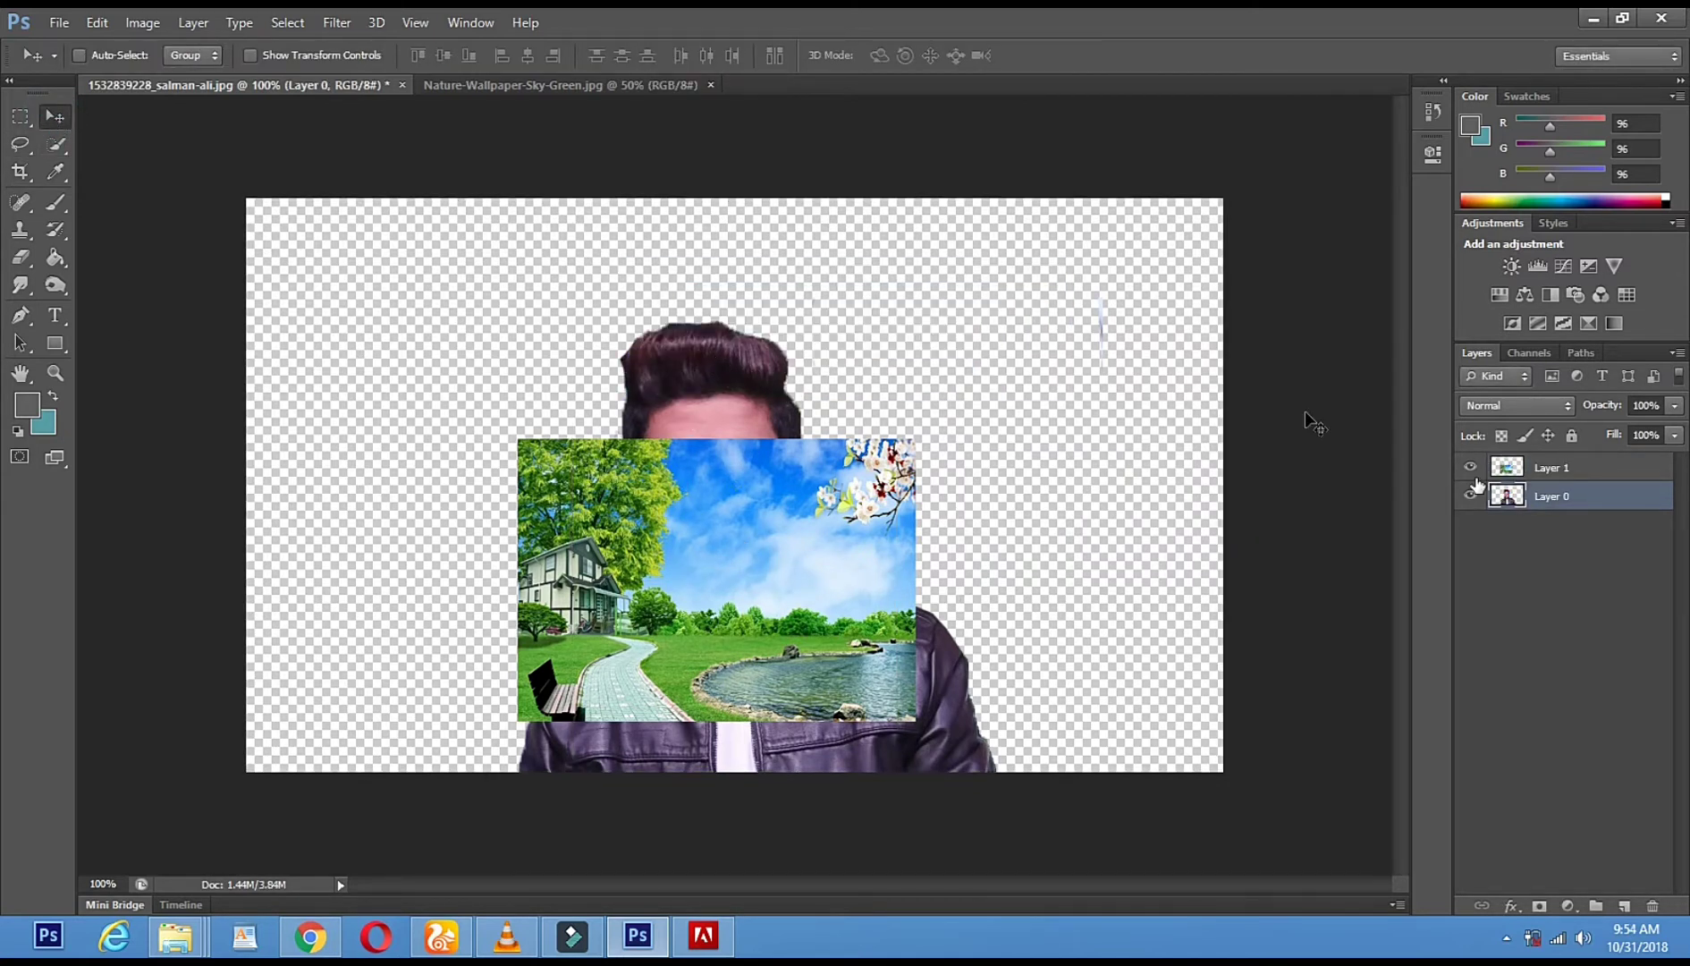
# - Move the landscape to the canvas's lower-left corner, scale it to about 260% width and 236% height, and place it below Layer 0
pyautogui.click(1548, 472)
pyautogui.moveTo(774, 580); pyautogui.dragTo(496, 637)
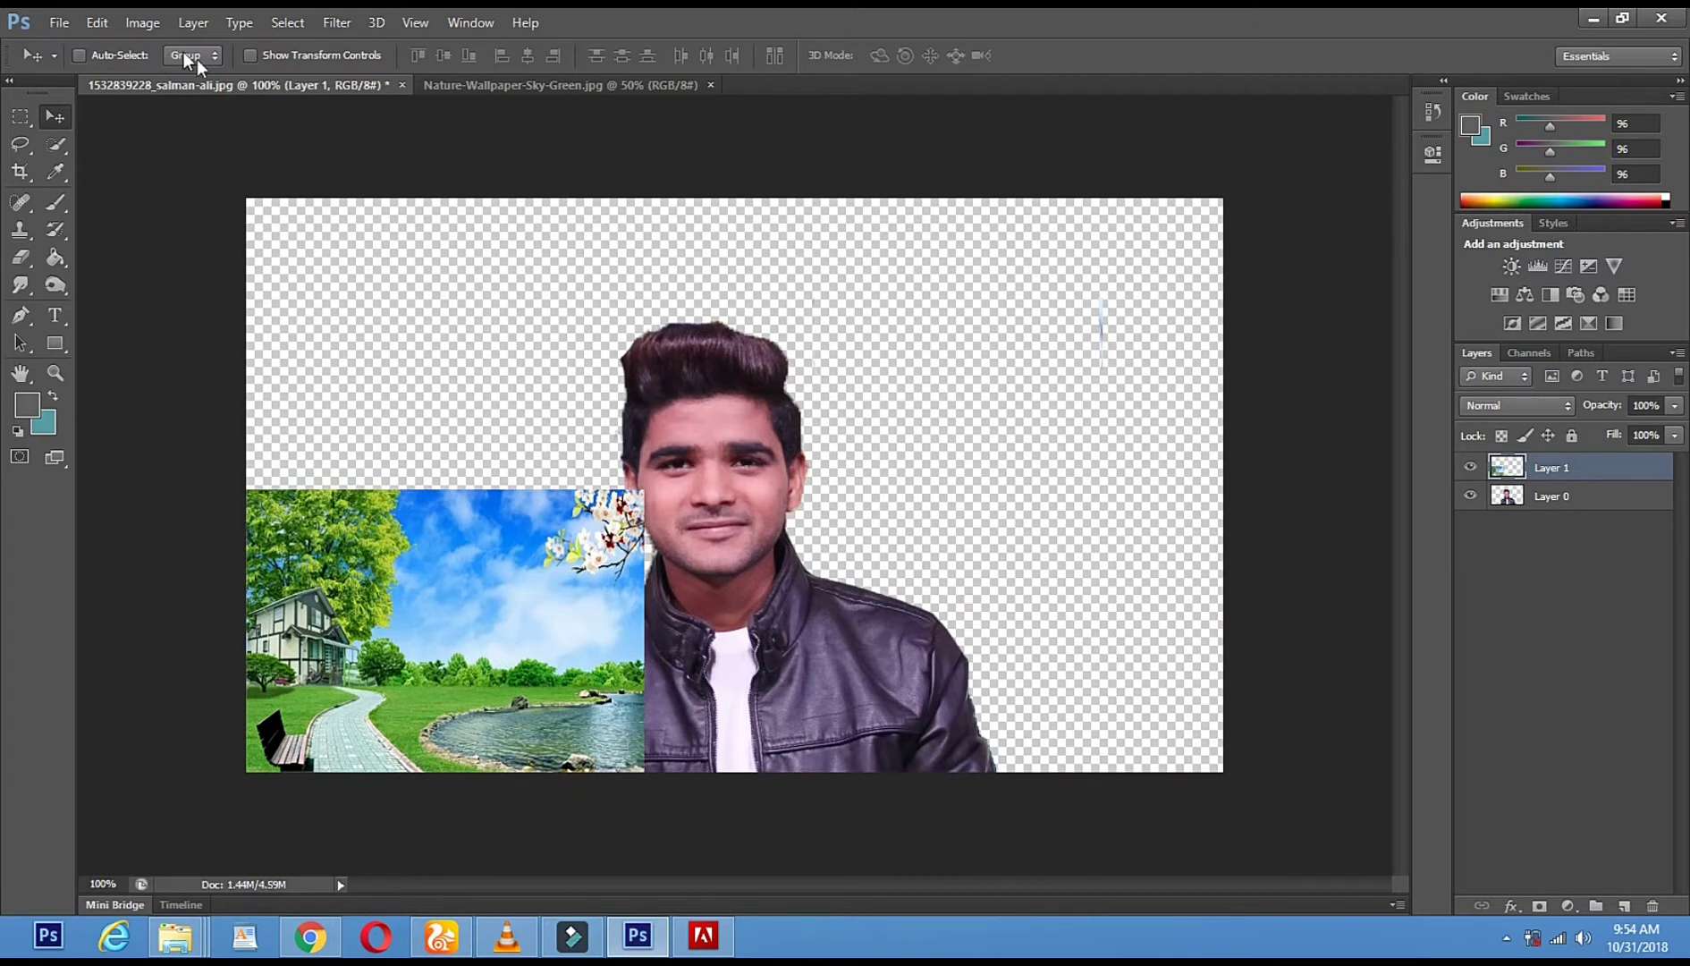
pyautogui.click(251, 56)
pyautogui.moveTo(644, 490); pyautogui.dragTo(1281, 105)
pyautogui.click(55, 118)
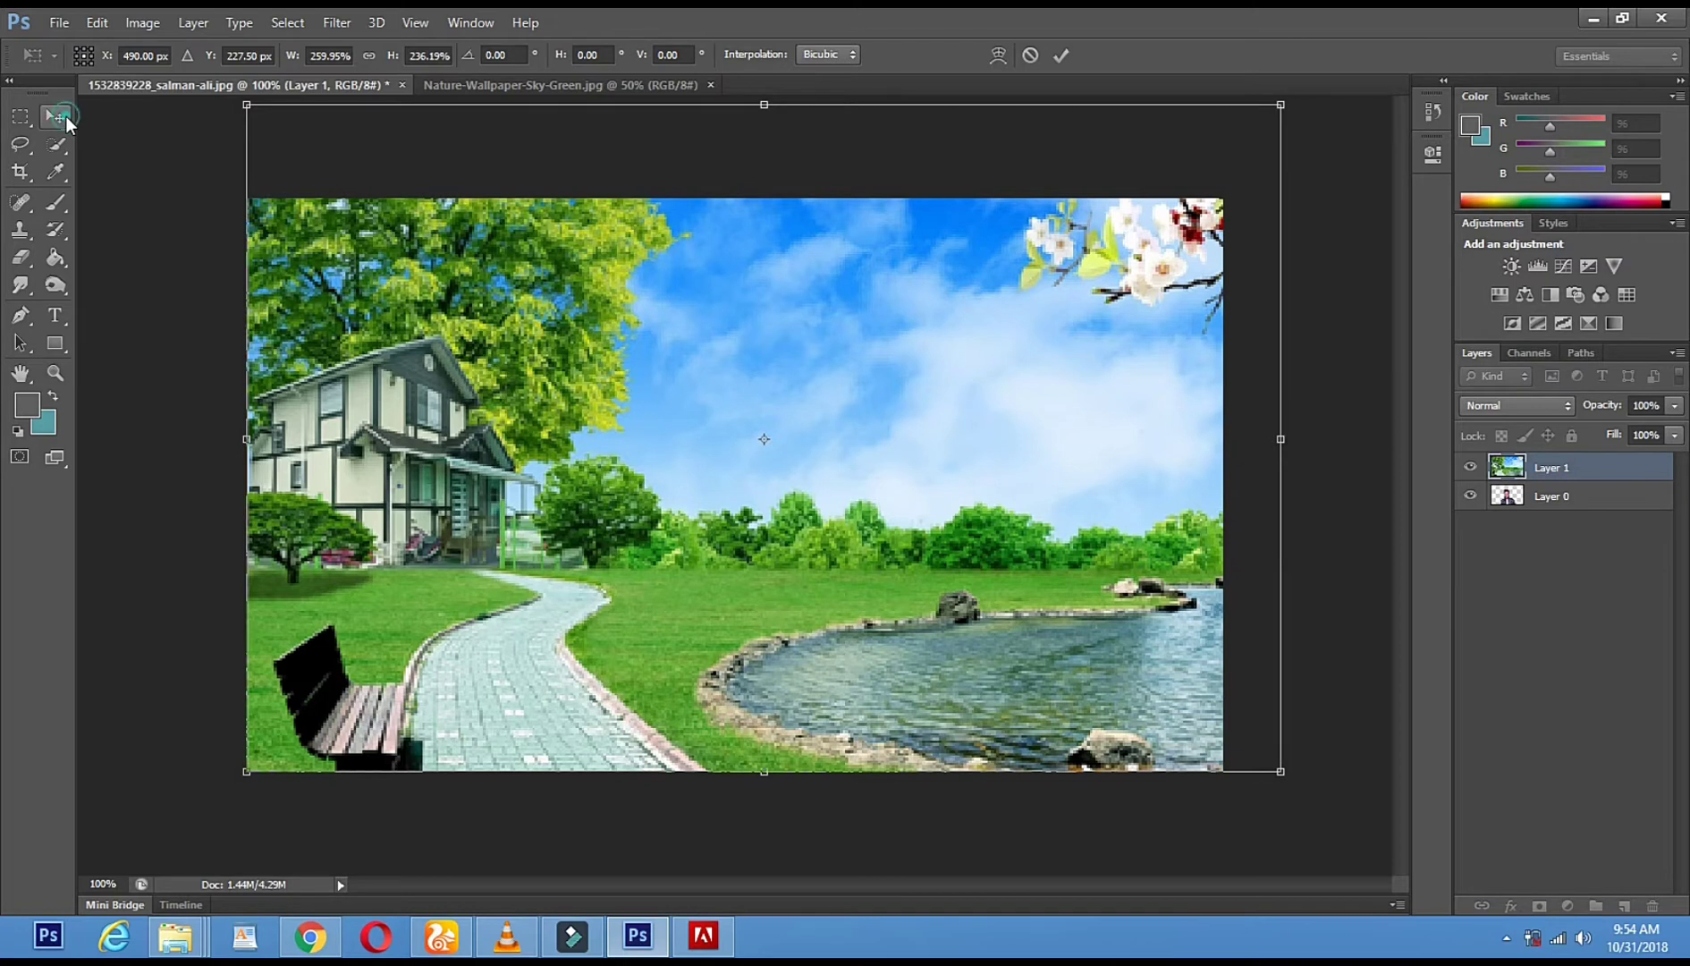
pyautogui.click(747, 367)
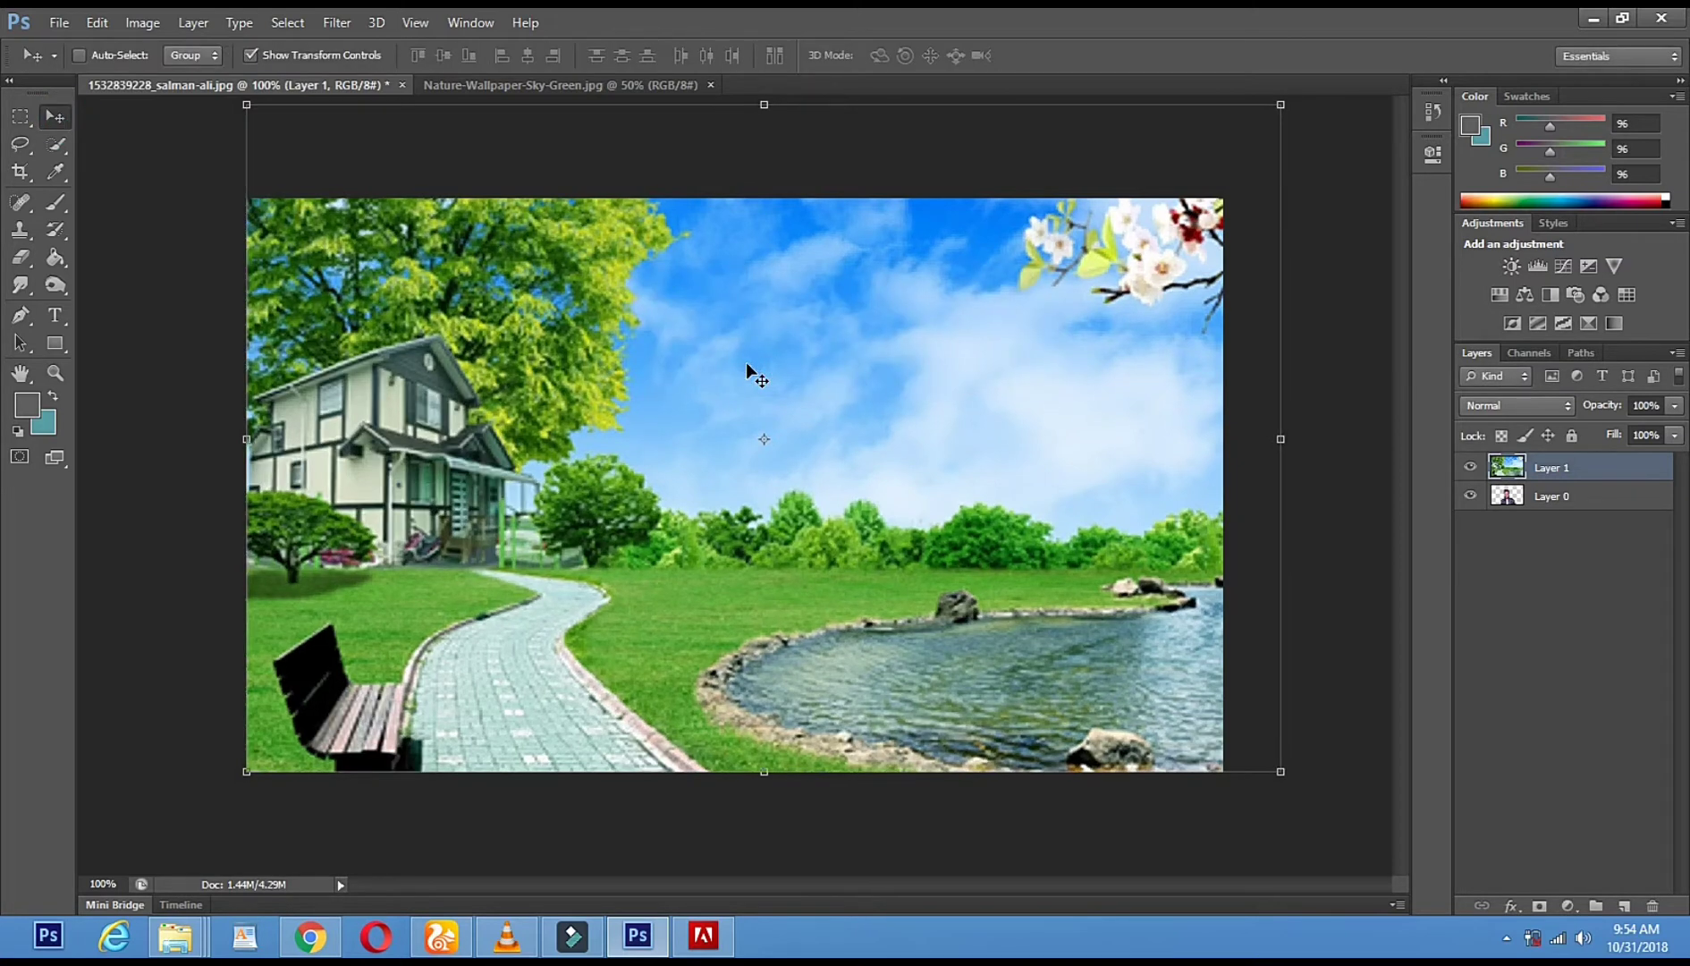
pyautogui.click(251, 55)
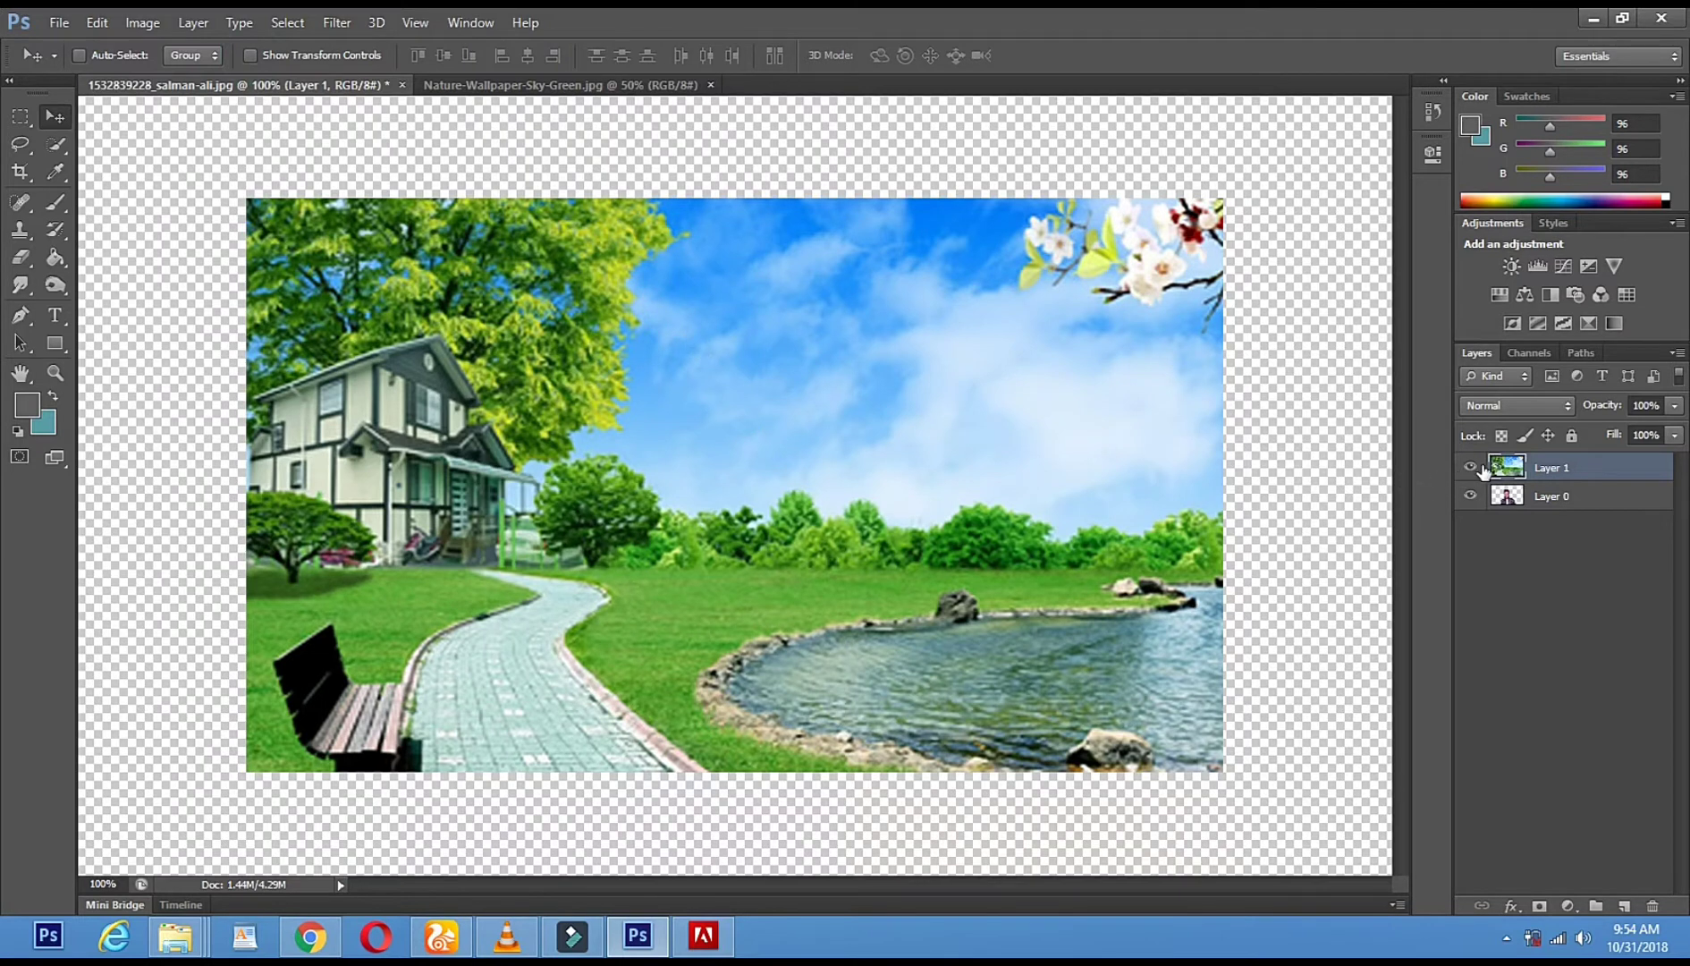
pyautogui.moveTo(1583, 474); pyautogui.dragTo(1588, 508)
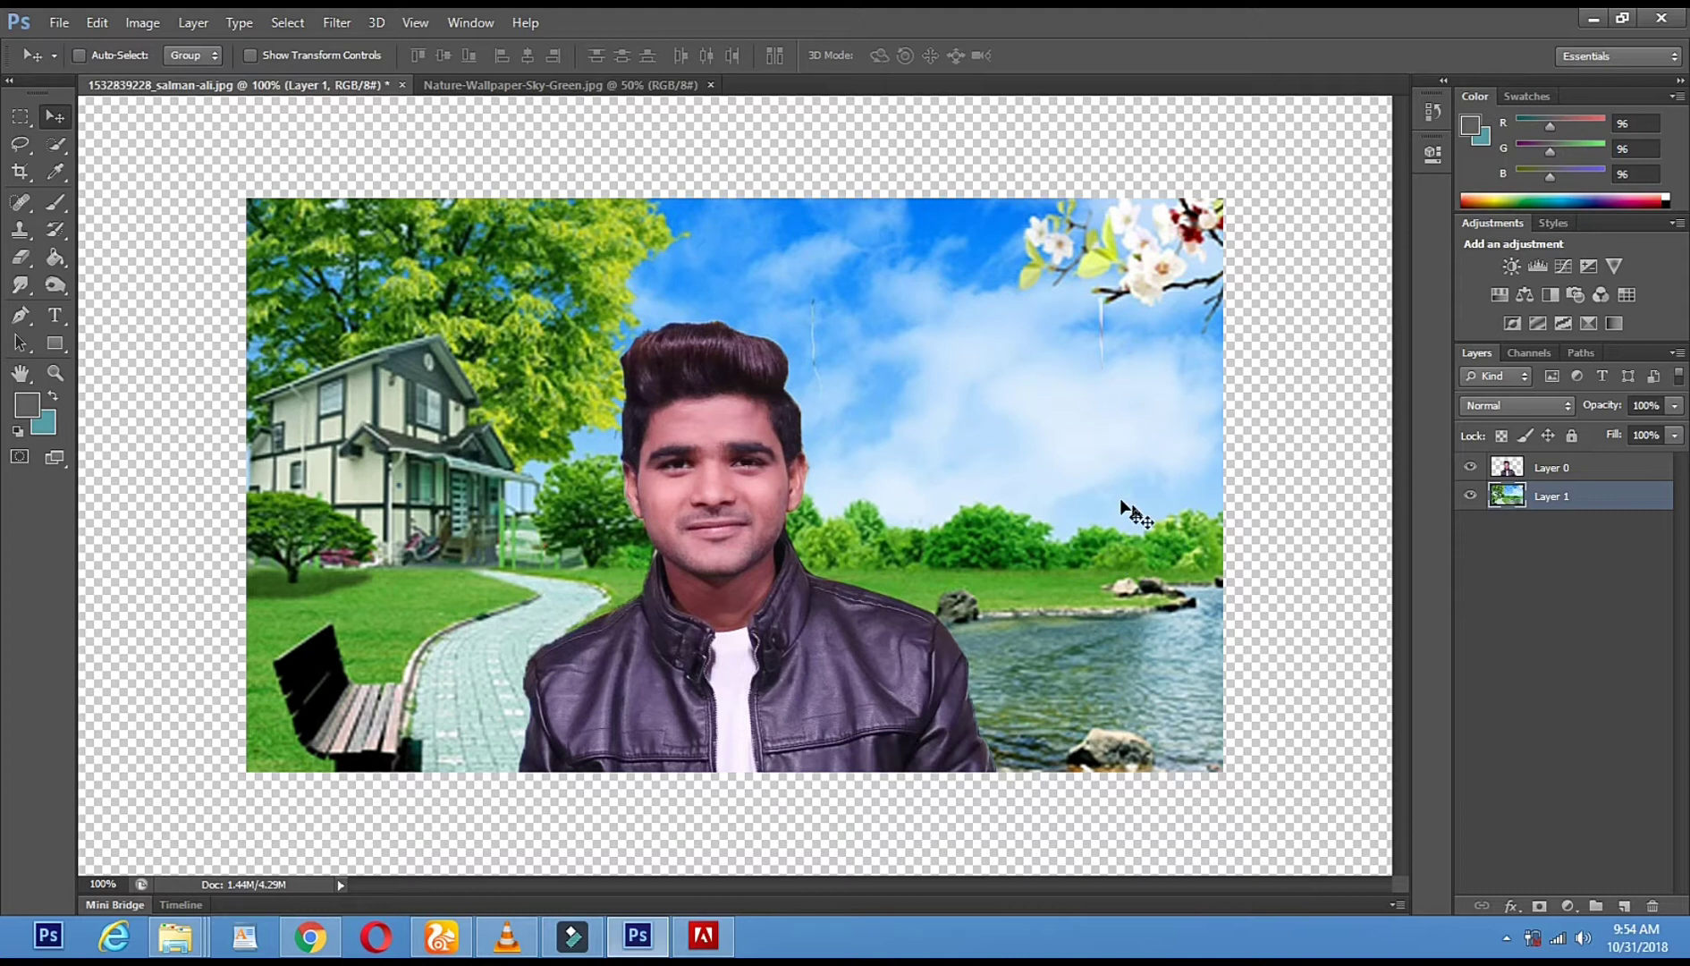
# - Enlarge the landscape layer to about 143% width and 128% height, reposition it to fill the canvas behind the man, and apply the transformation
pyautogui.moveTo(872, 405); pyautogui.dragTo(931, 411)
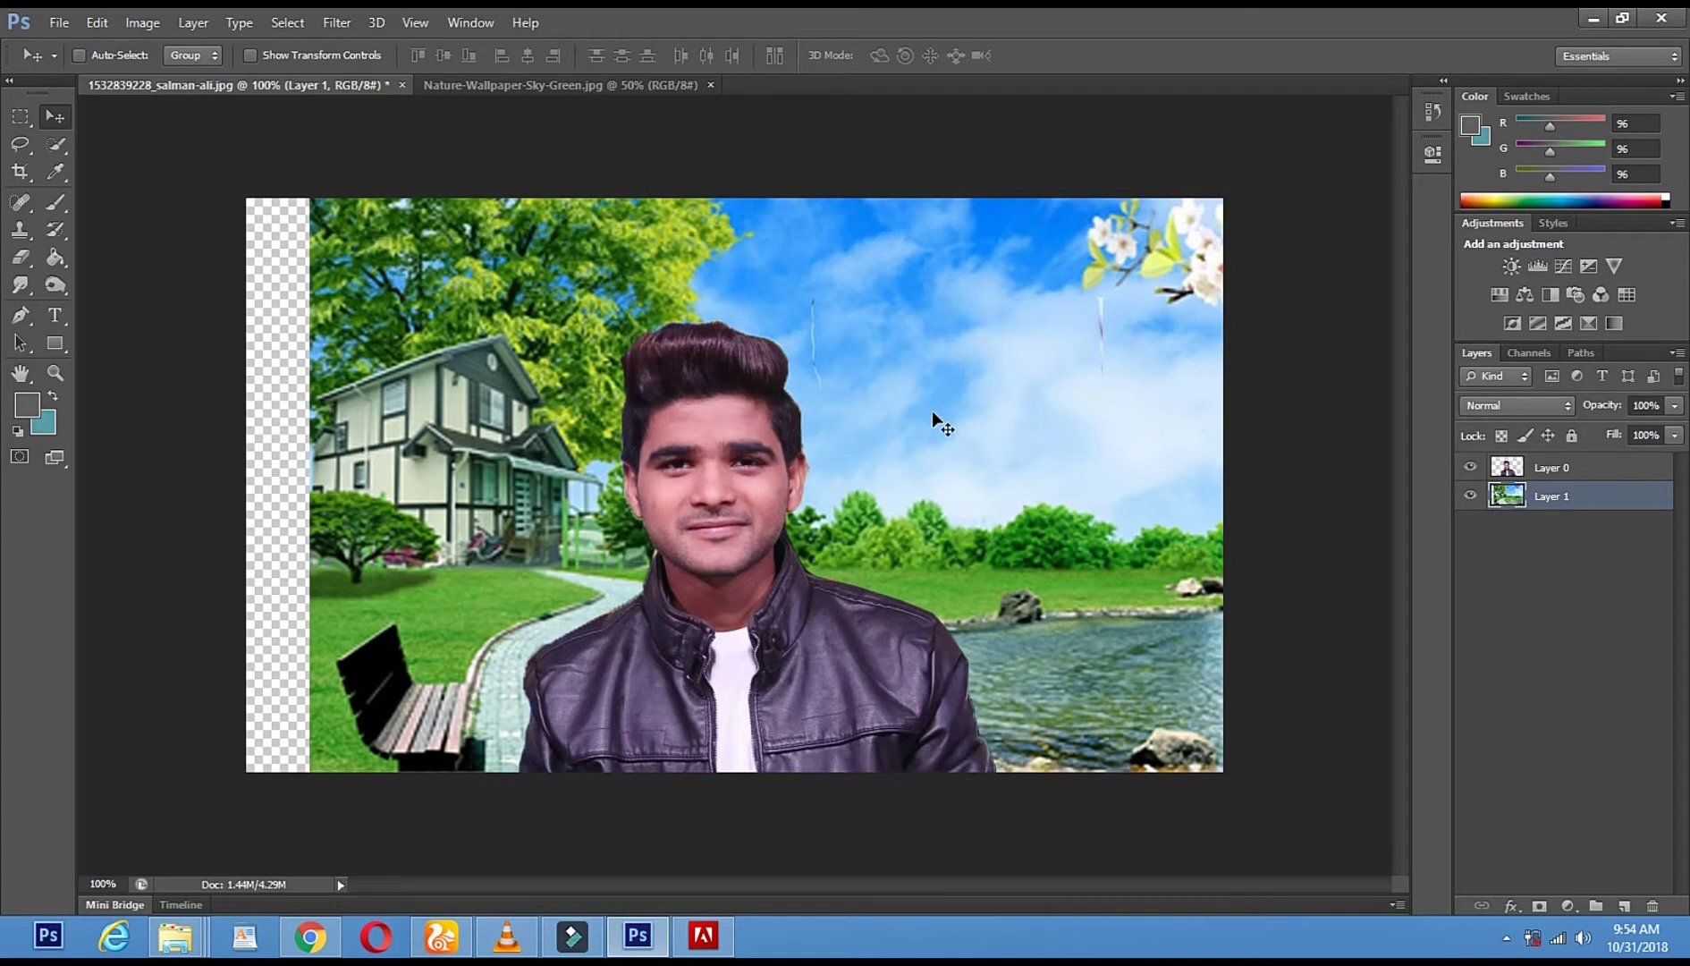
pyautogui.click(251, 55)
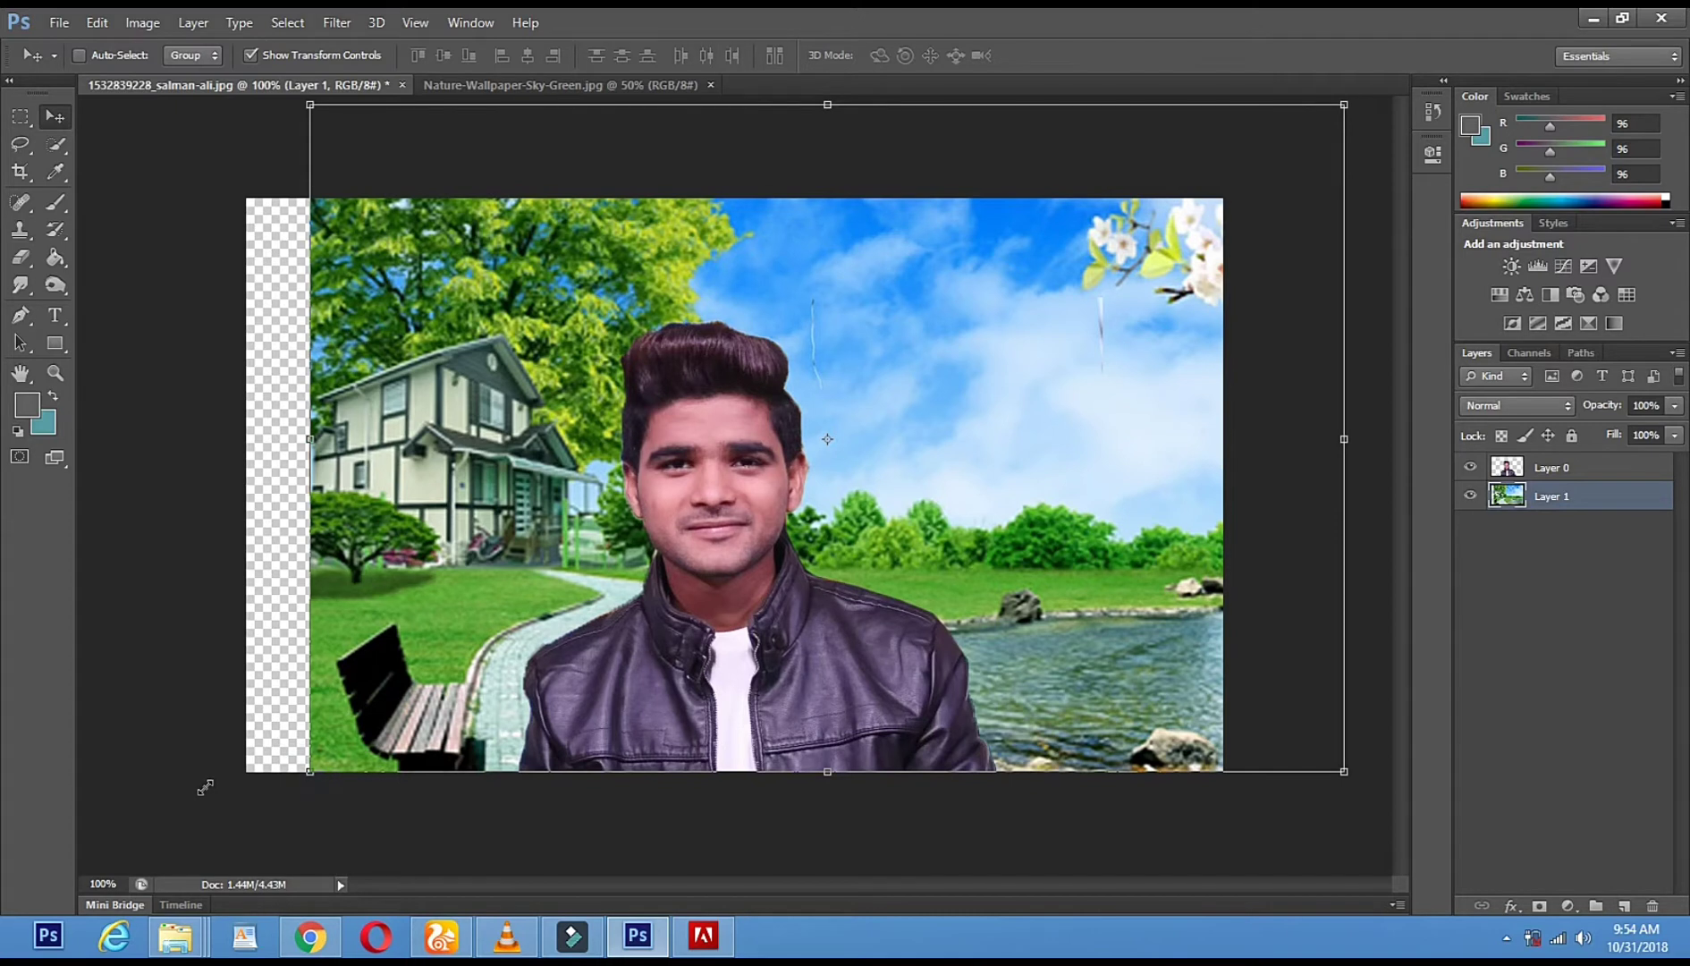
pyautogui.moveTo(205, 787); pyautogui.dragTo(206, 783)
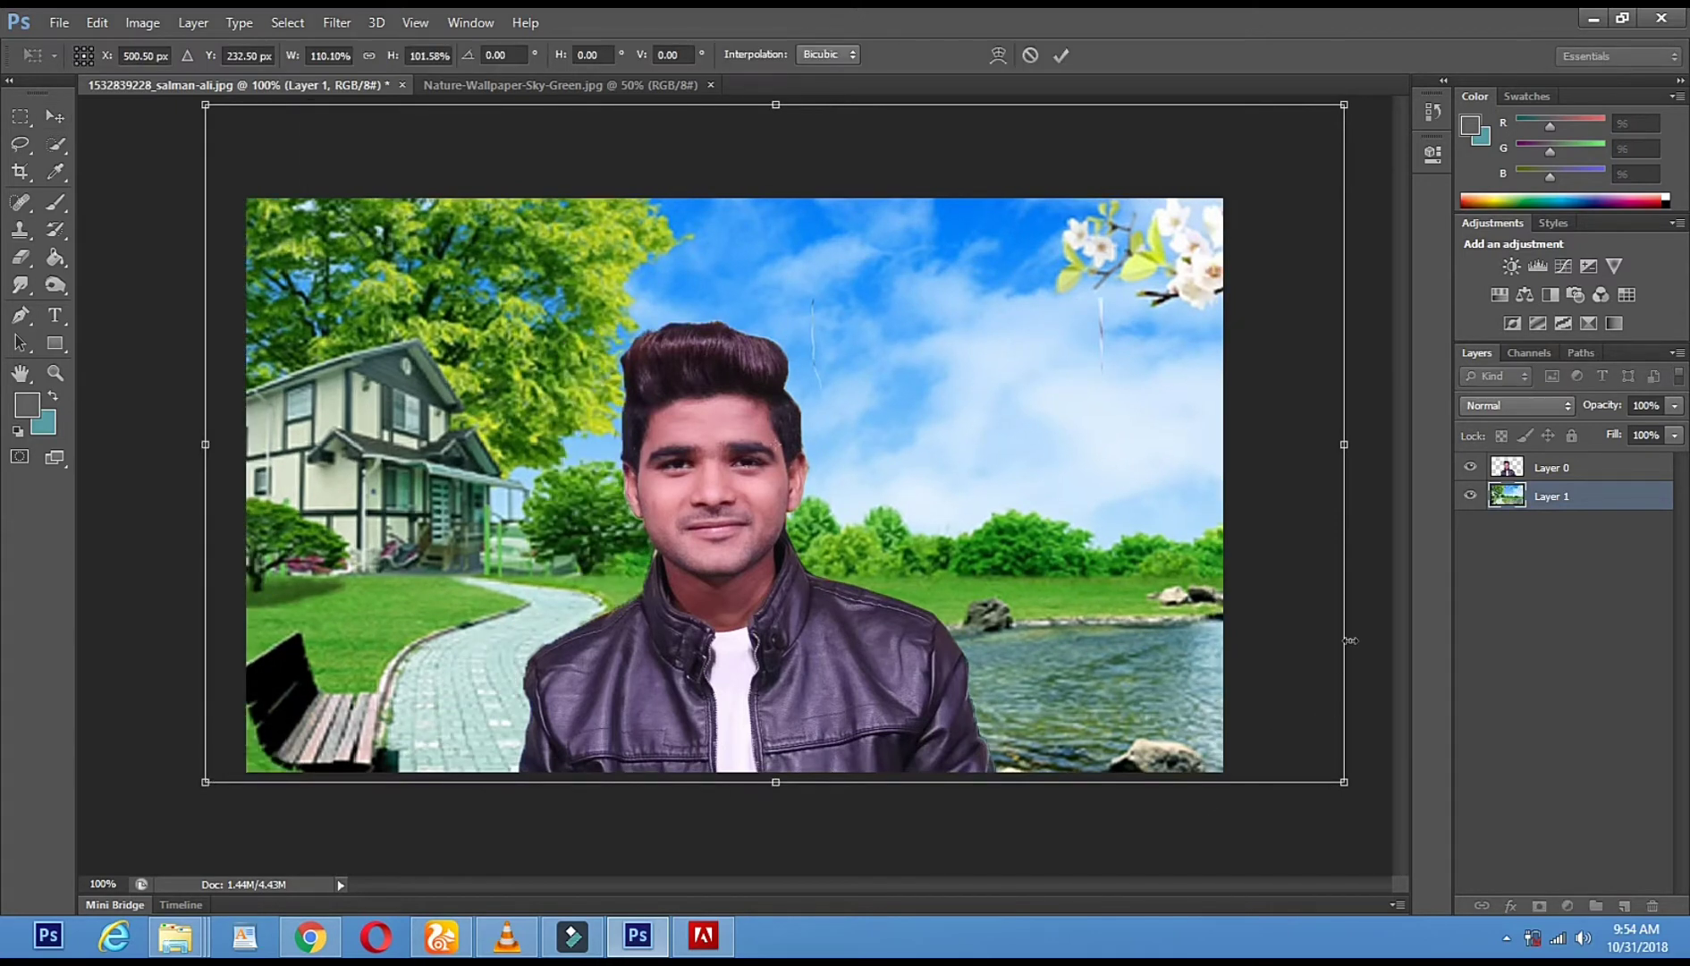
pyautogui.moveTo(1348, 442); pyautogui.dragTo(1687, 440)
pyautogui.moveTo(1161, 463); pyautogui.dragTo(1152, 366)
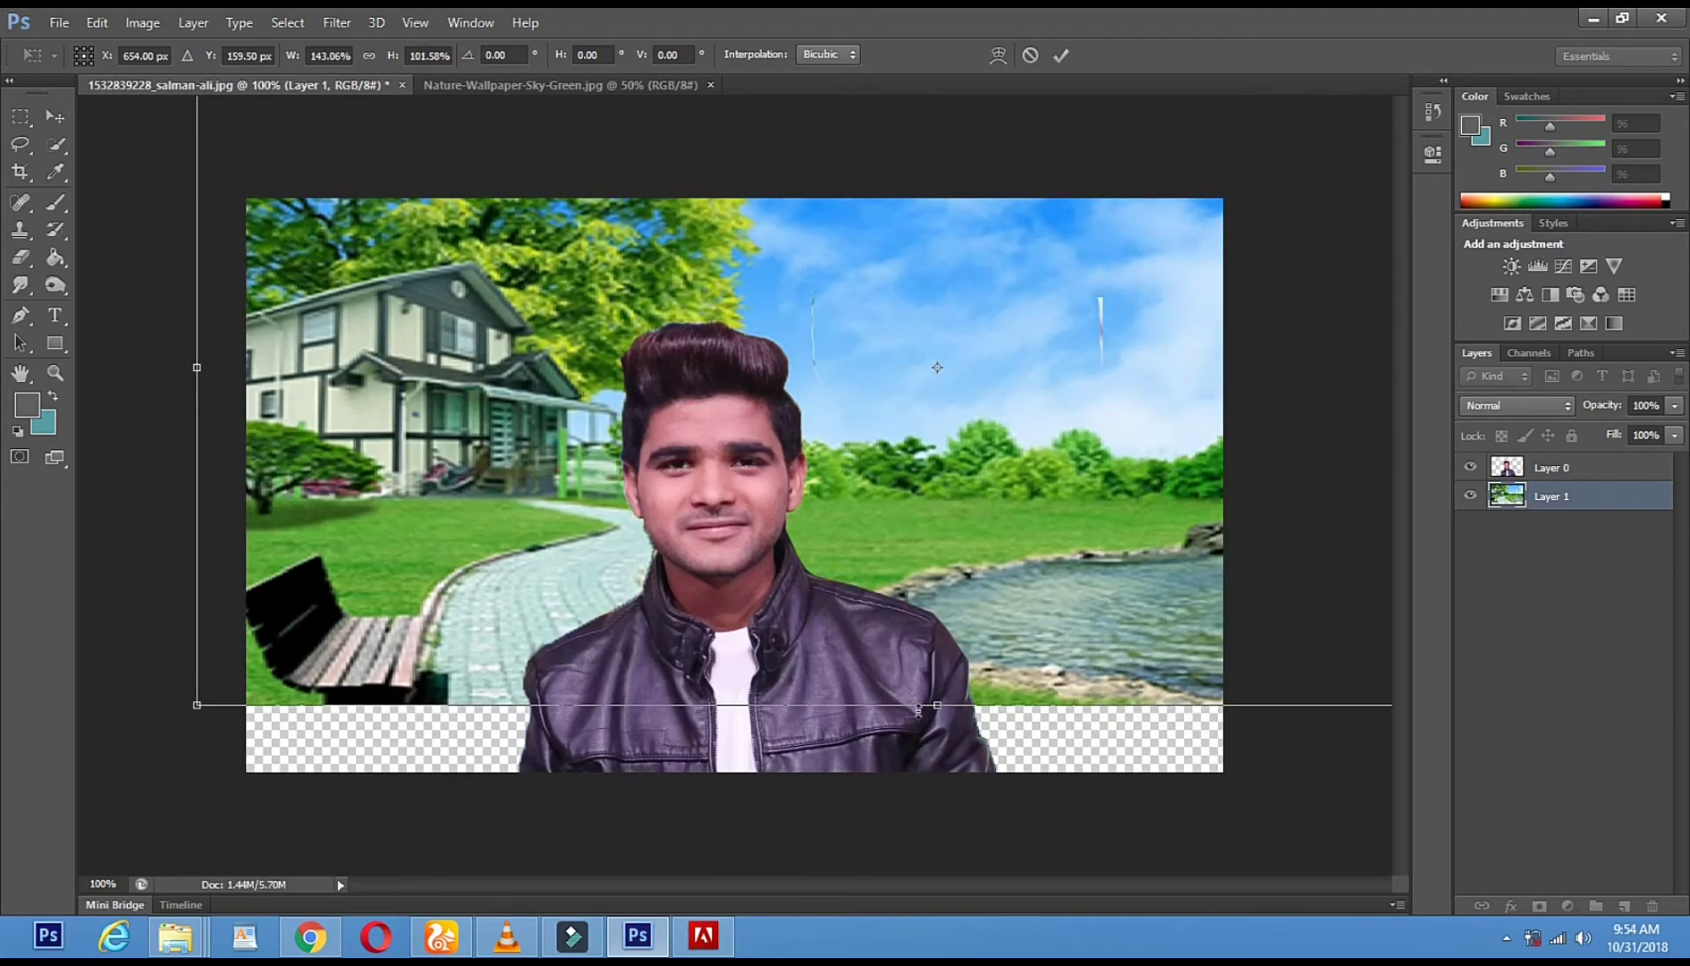
pyautogui.moveTo(939, 708); pyautogui.dragTo(938, 881)
pyautogui.moveTo(913, 650); pyautogui.dragTo(963, 550)
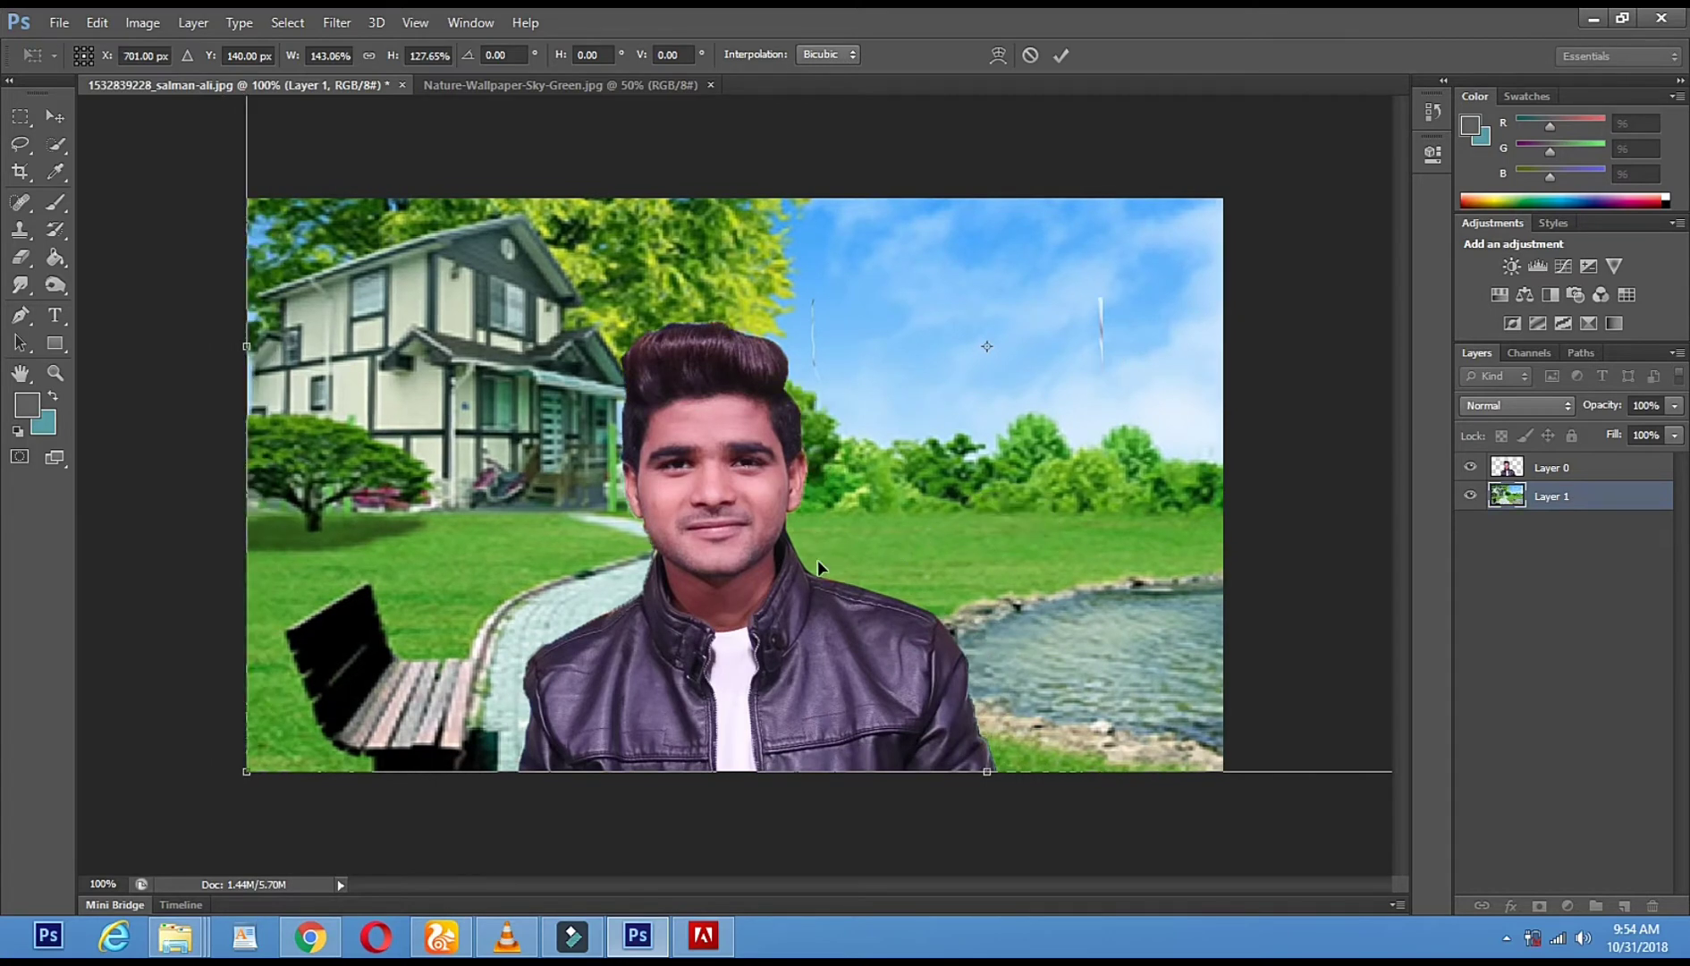
pyautogui.click(55, 116)
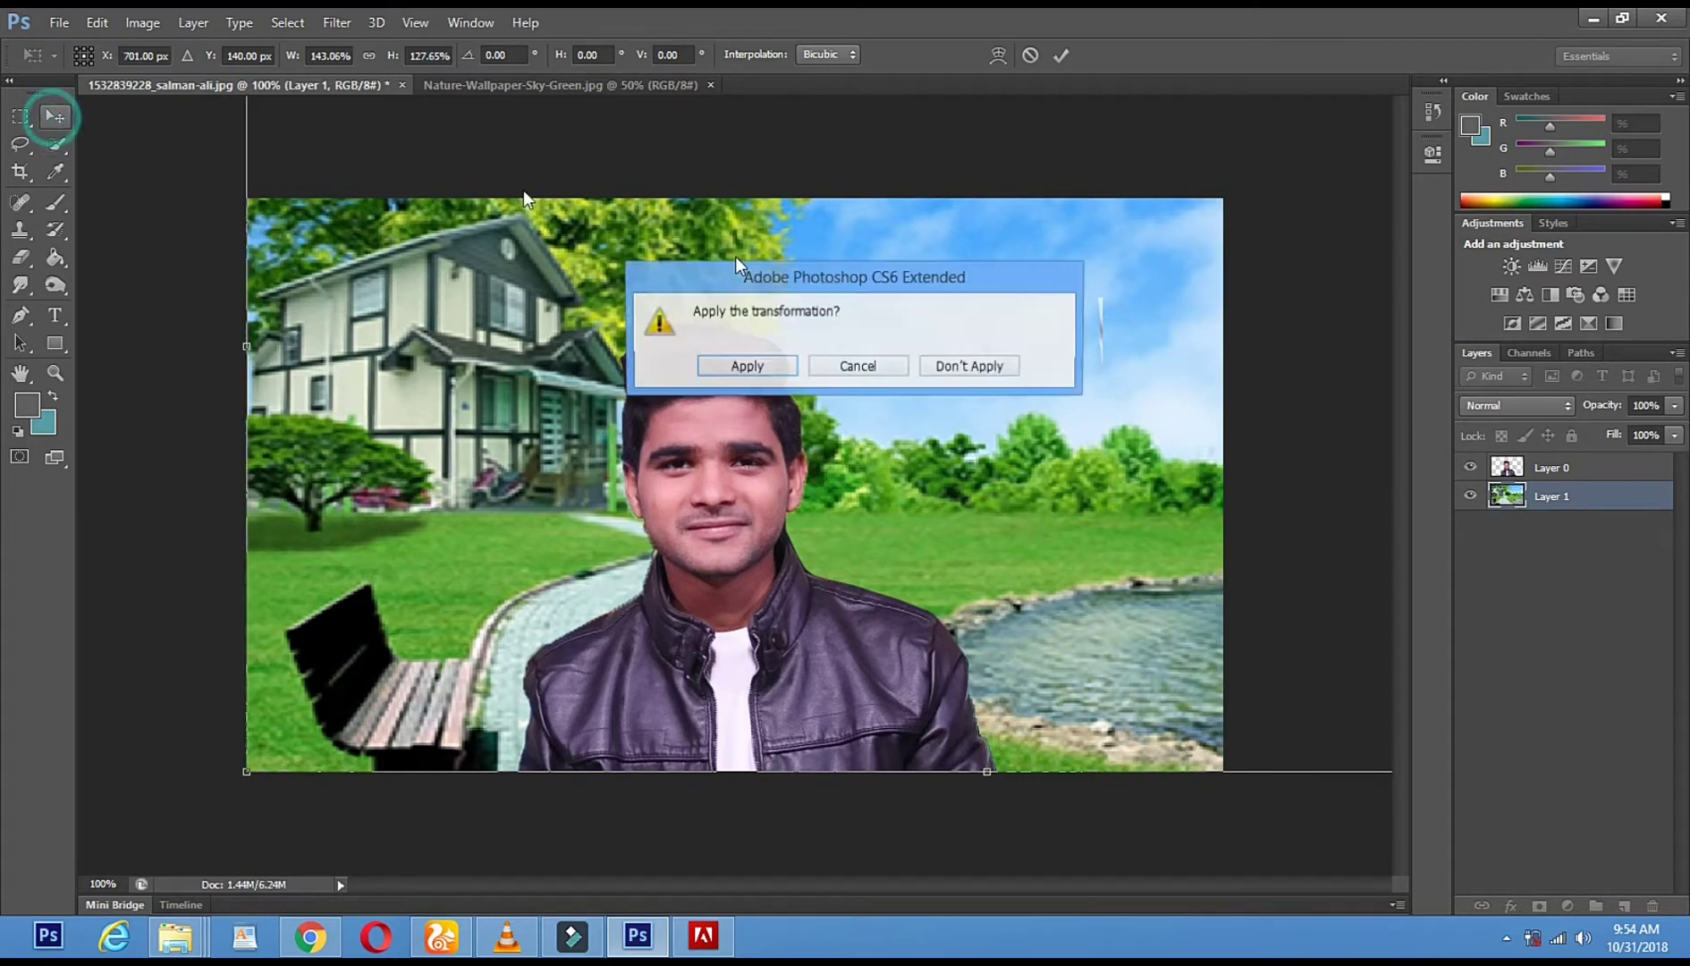
pyautogui.click(745, 367)
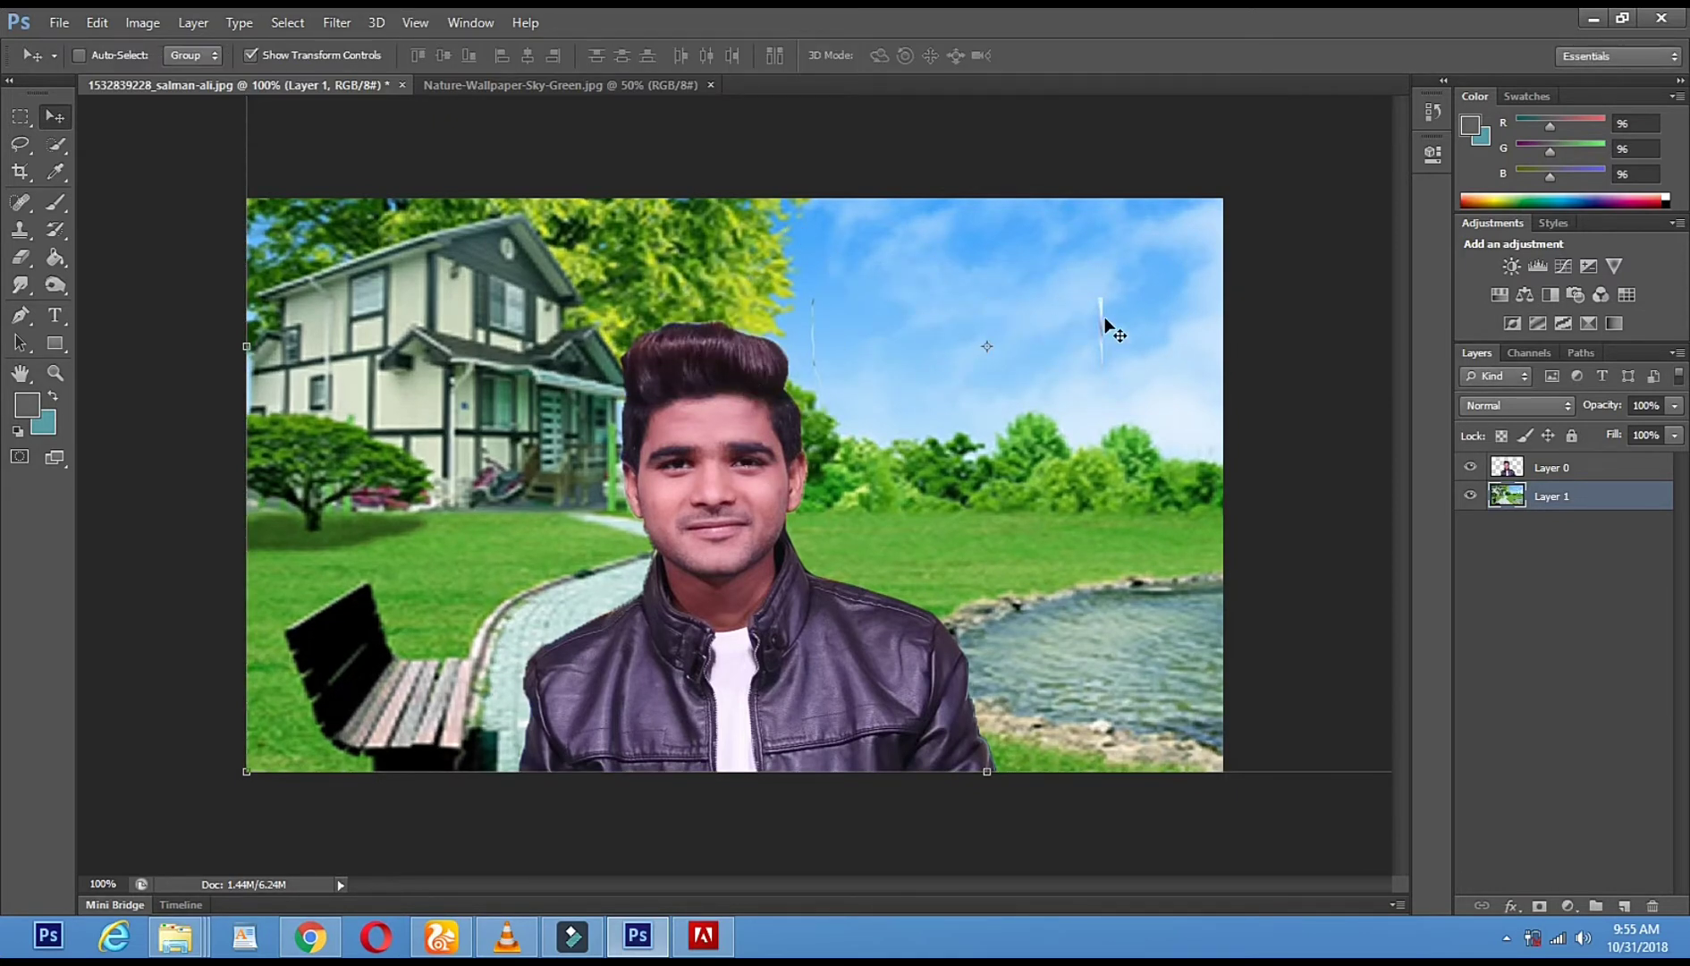
# - Erase the stray vertical marks in the sky on Layer 0 with the Eraser
pyautogui.click(1576, 468)
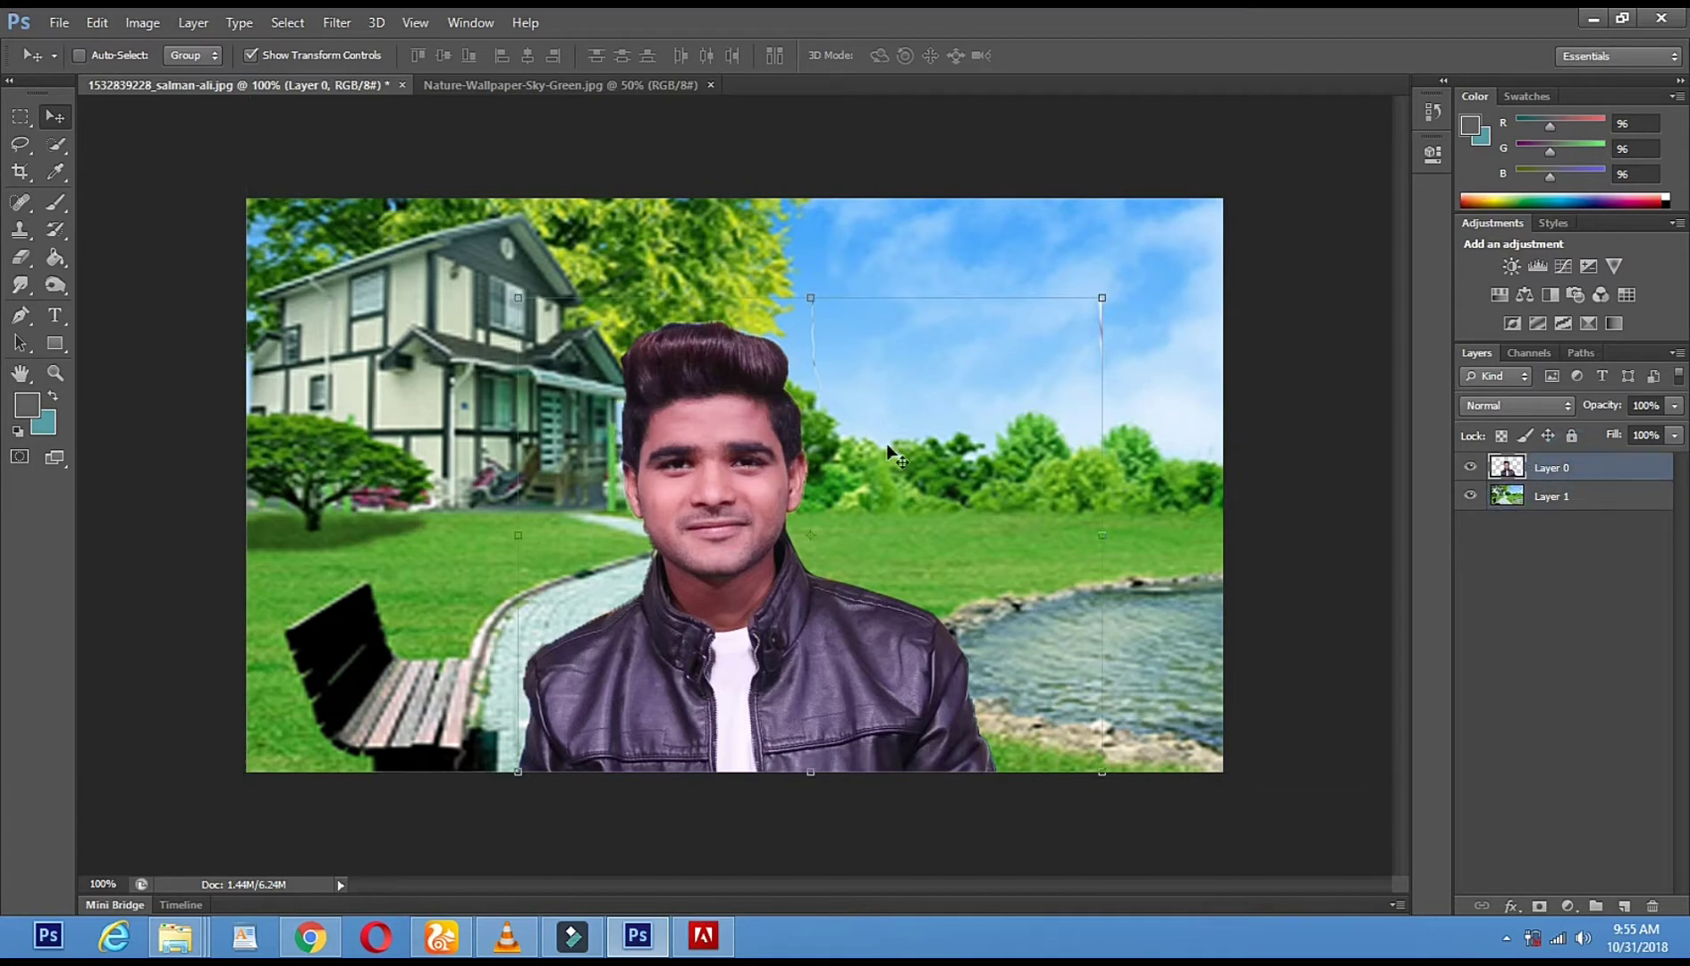
pyautogui.click(21, 256)
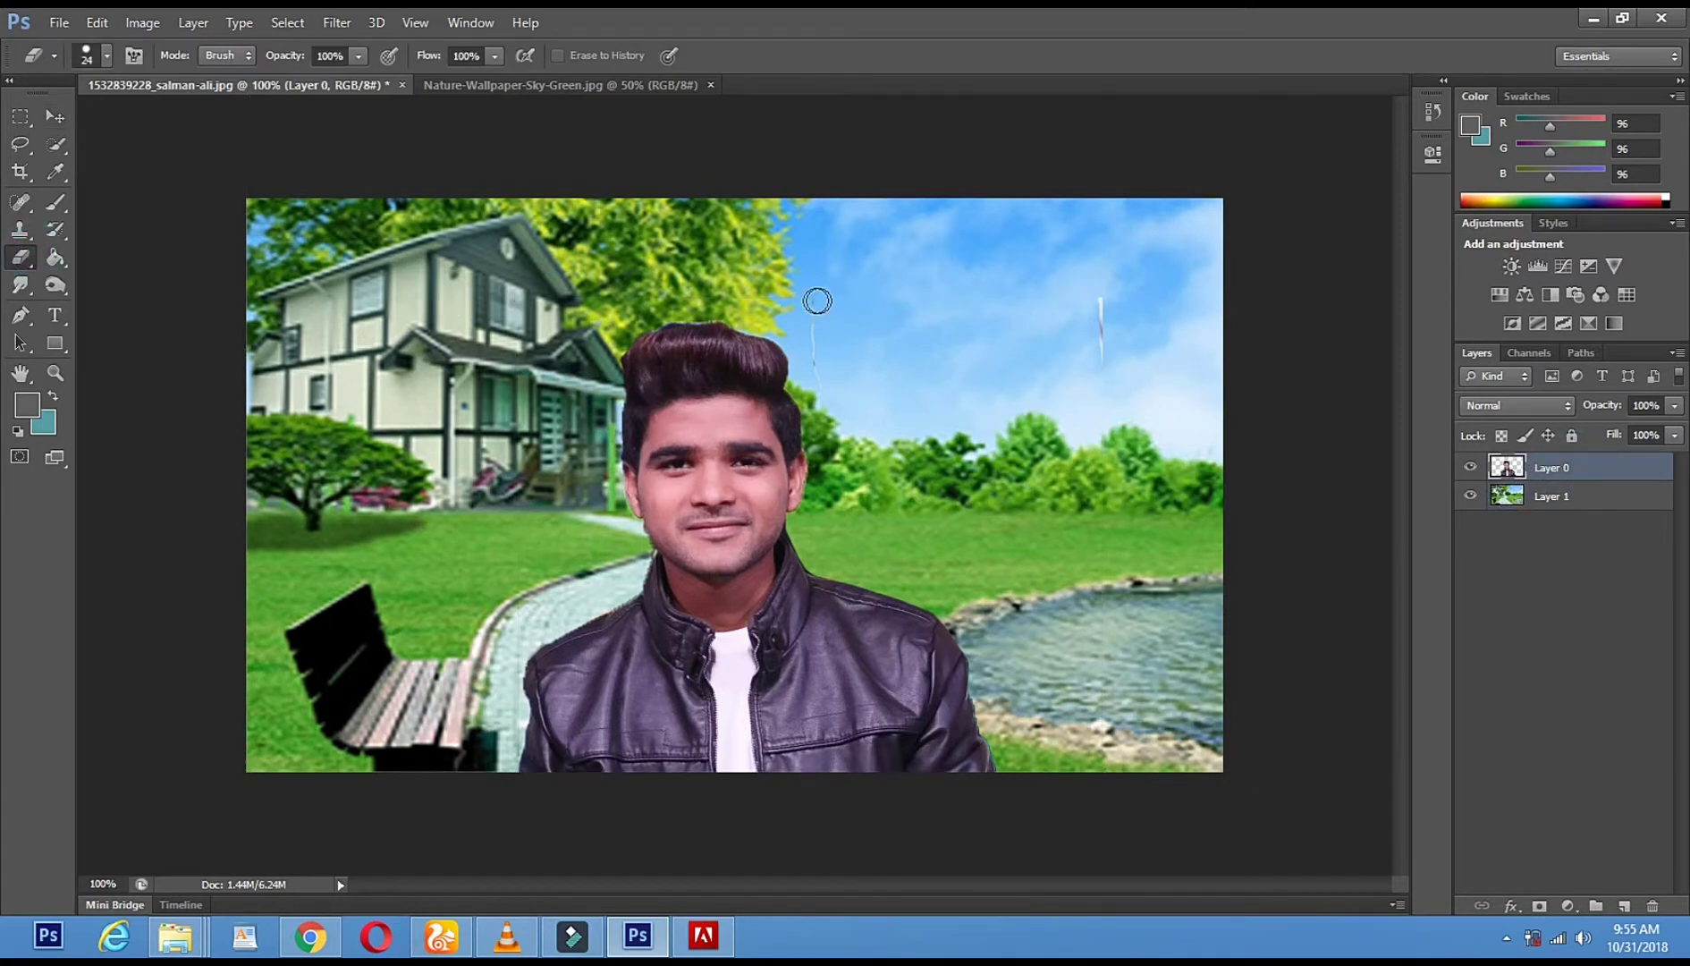
pyautogui.moveTo(811, 319); pyautogui.dragTo(813, 391)
pyautogui.moveTo(1098, 360); pyautogui.dragTo(1101, 300)
pyautogui.moveTo(920, 286)
pyautogui.mouseDown()
pyautogui.moveTo(859, 217)
pyautogui.moveTo(778, 211)
pyautogui.mouseUp()
# - Darken the man's hair with the Burn tool using a 59 px brush, Midtones range and 65% exposure
pyautogui.click(56, 370)
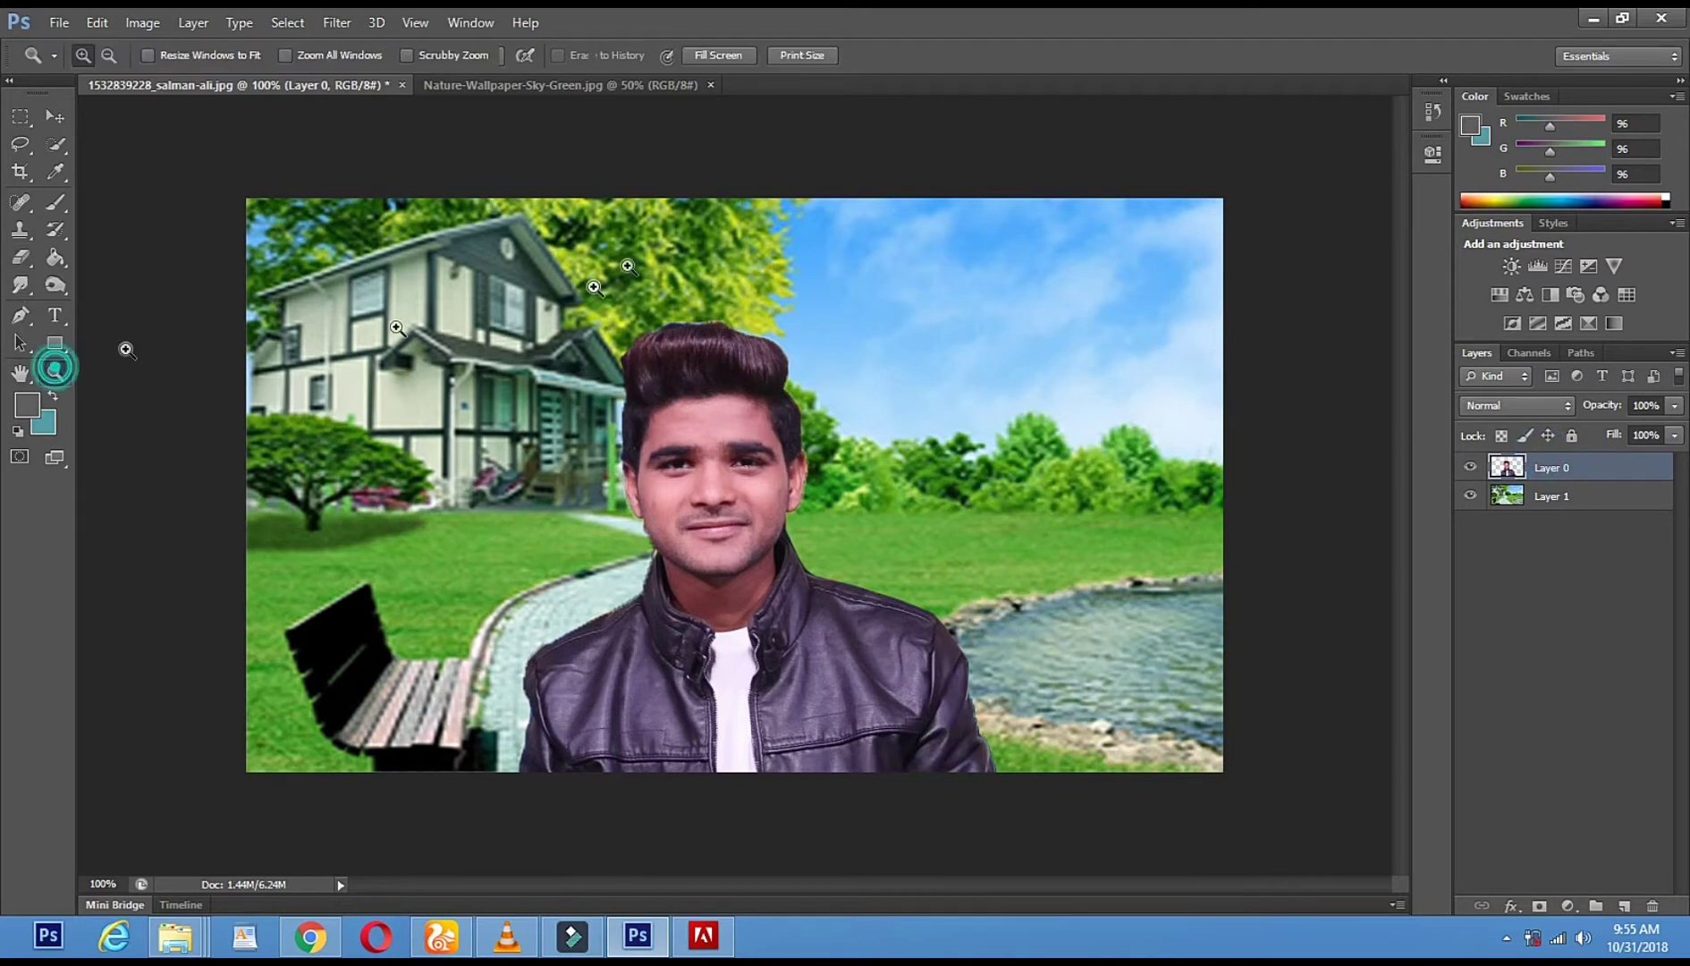
pyautogui.click(703, 253)
pyautogui.click(705, 253)
pyautogui.keyDown('alt'); pyautogui.click(941, 581); pyautogui.keyUp('alt')
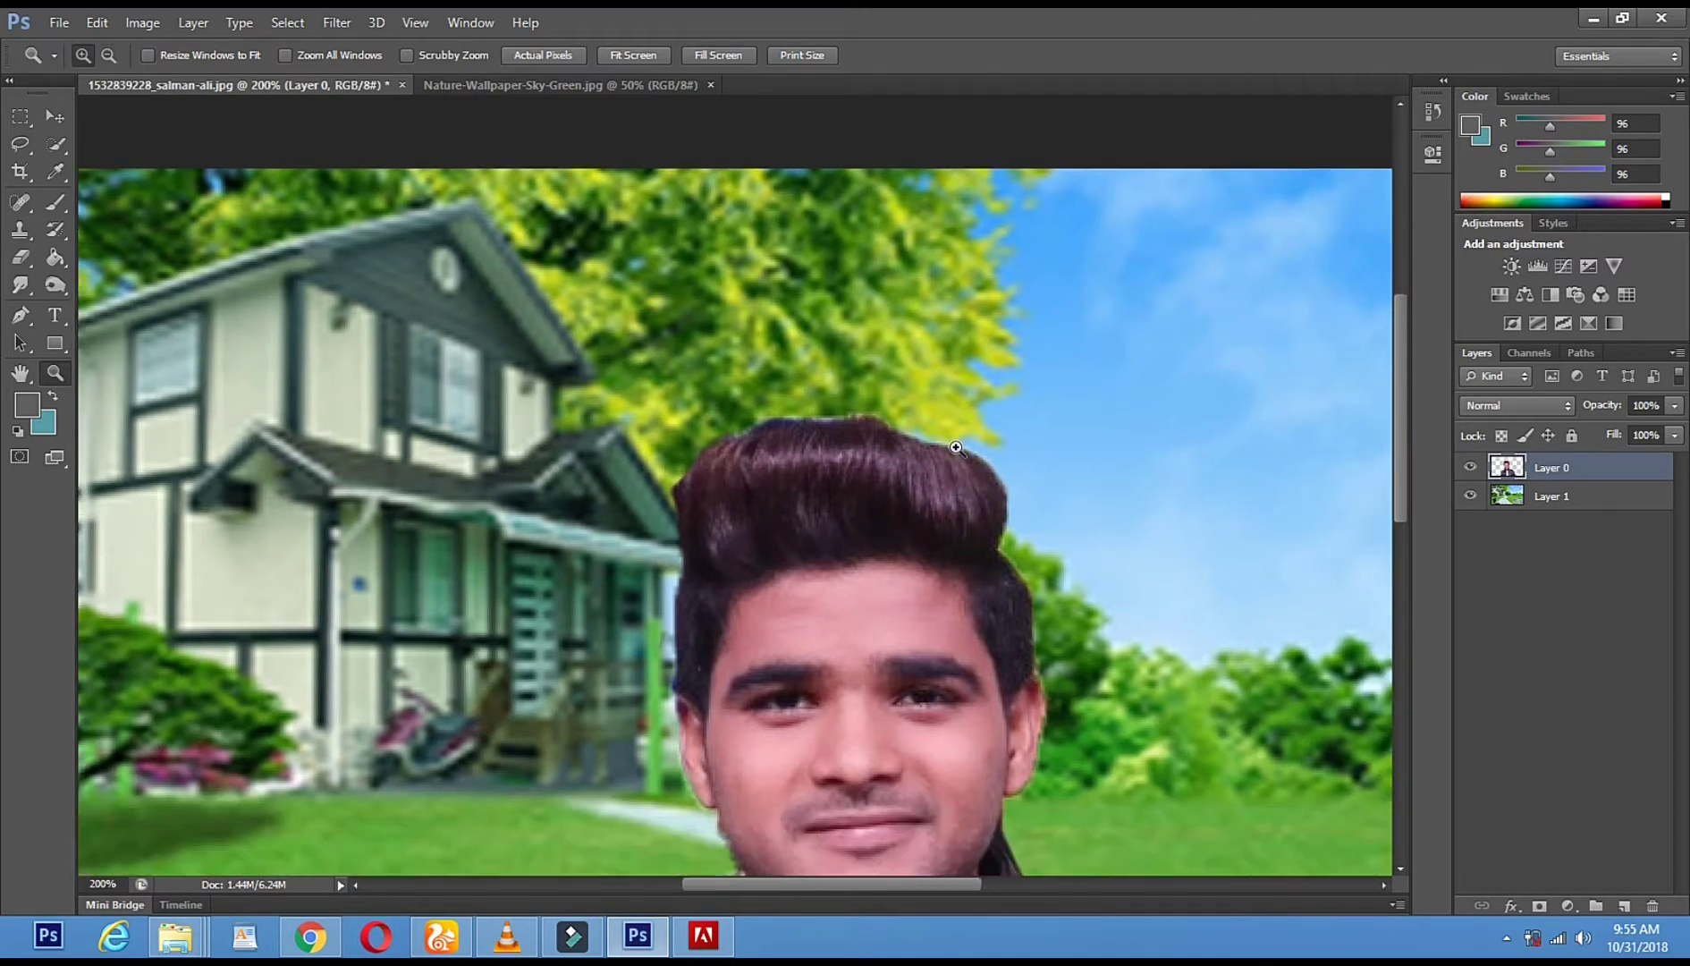
pyautogui.click(55, 286)
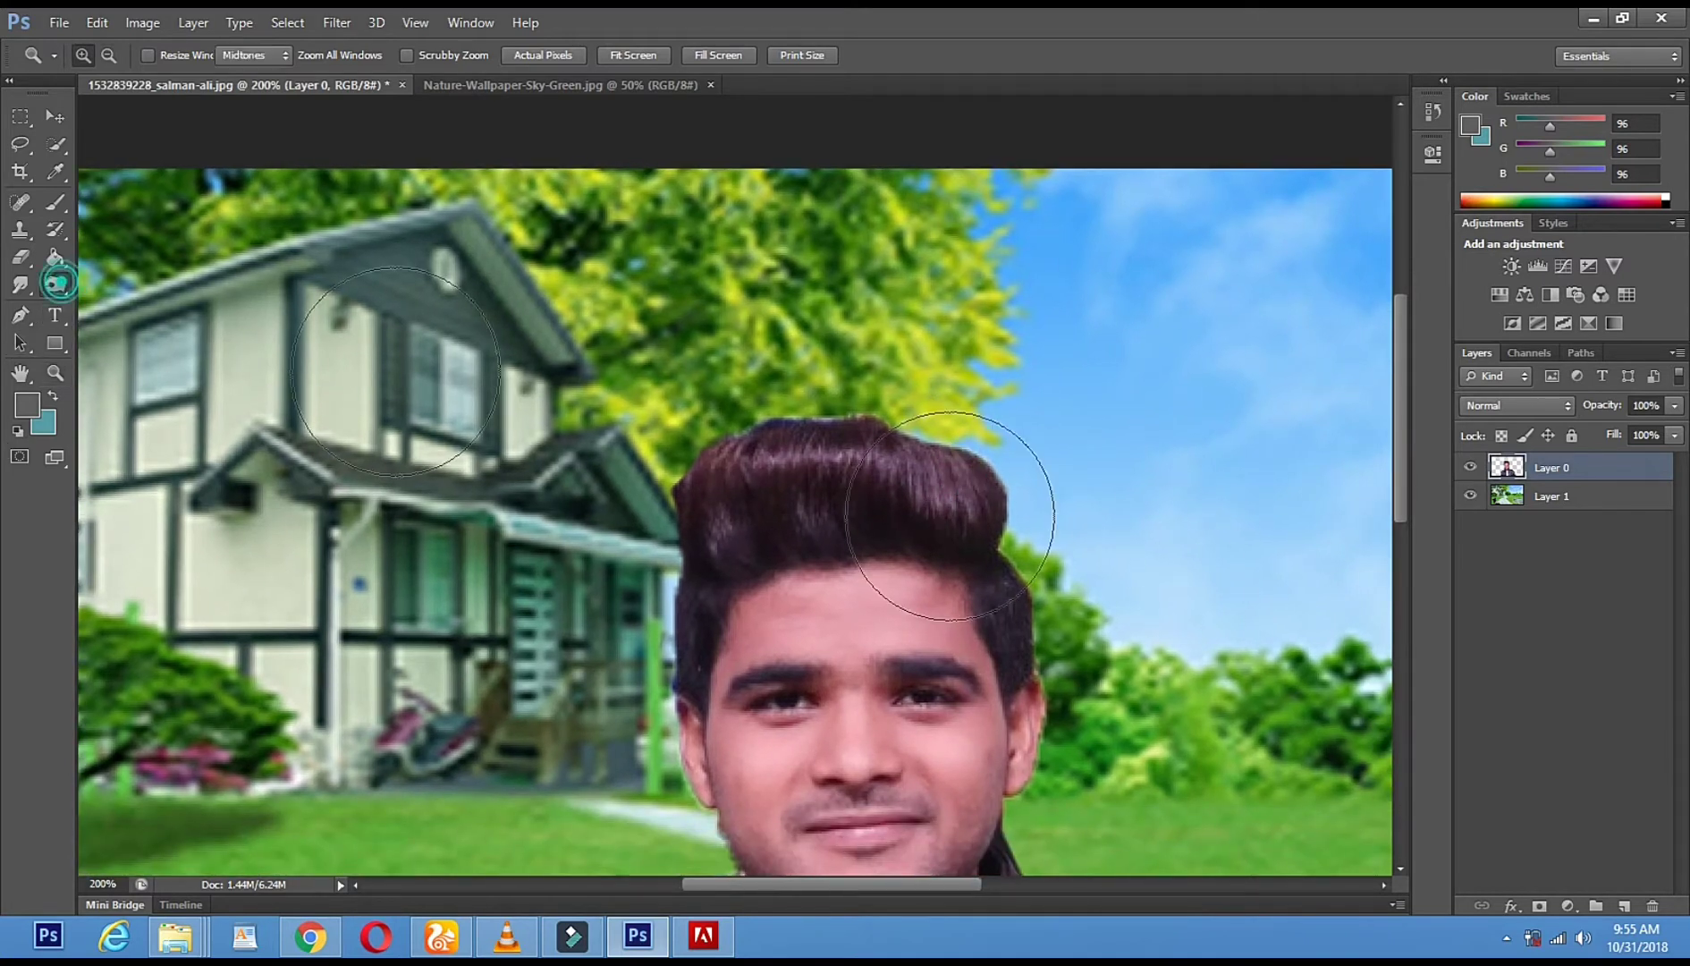
pyautogui.rightClick(999, 498)
pyautogui.click(50, 282)
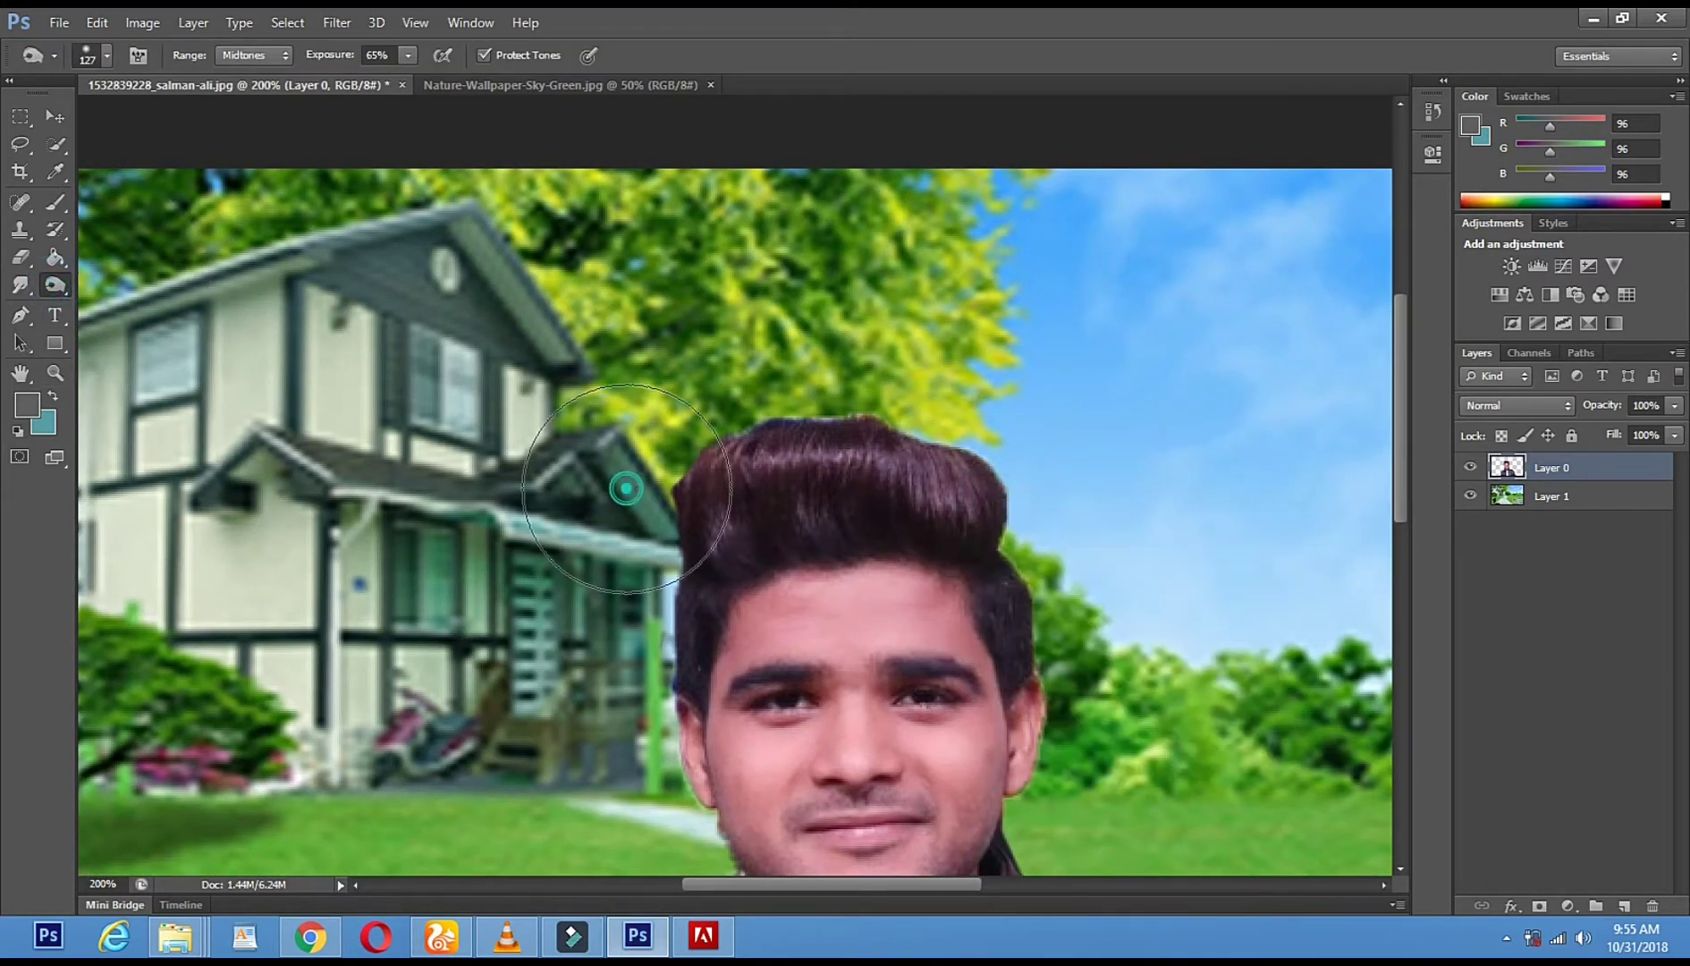
pyautogui.rightClick(626, 488)
pyautogui.click(713, 537)
pyautogui.click(845, 439)
pyautogui.moveTo(845, 438)
pyautogui.mouseDown()
pyautogui.moveTo(699, 472)
pyautogui.moveTo(855, 477)
pyautogui.moveTo(795, 531)
pyautogui.moveTo(877, 534)
pyautogui.moveTo(1003, 586)
pyautogui.mouseUp()
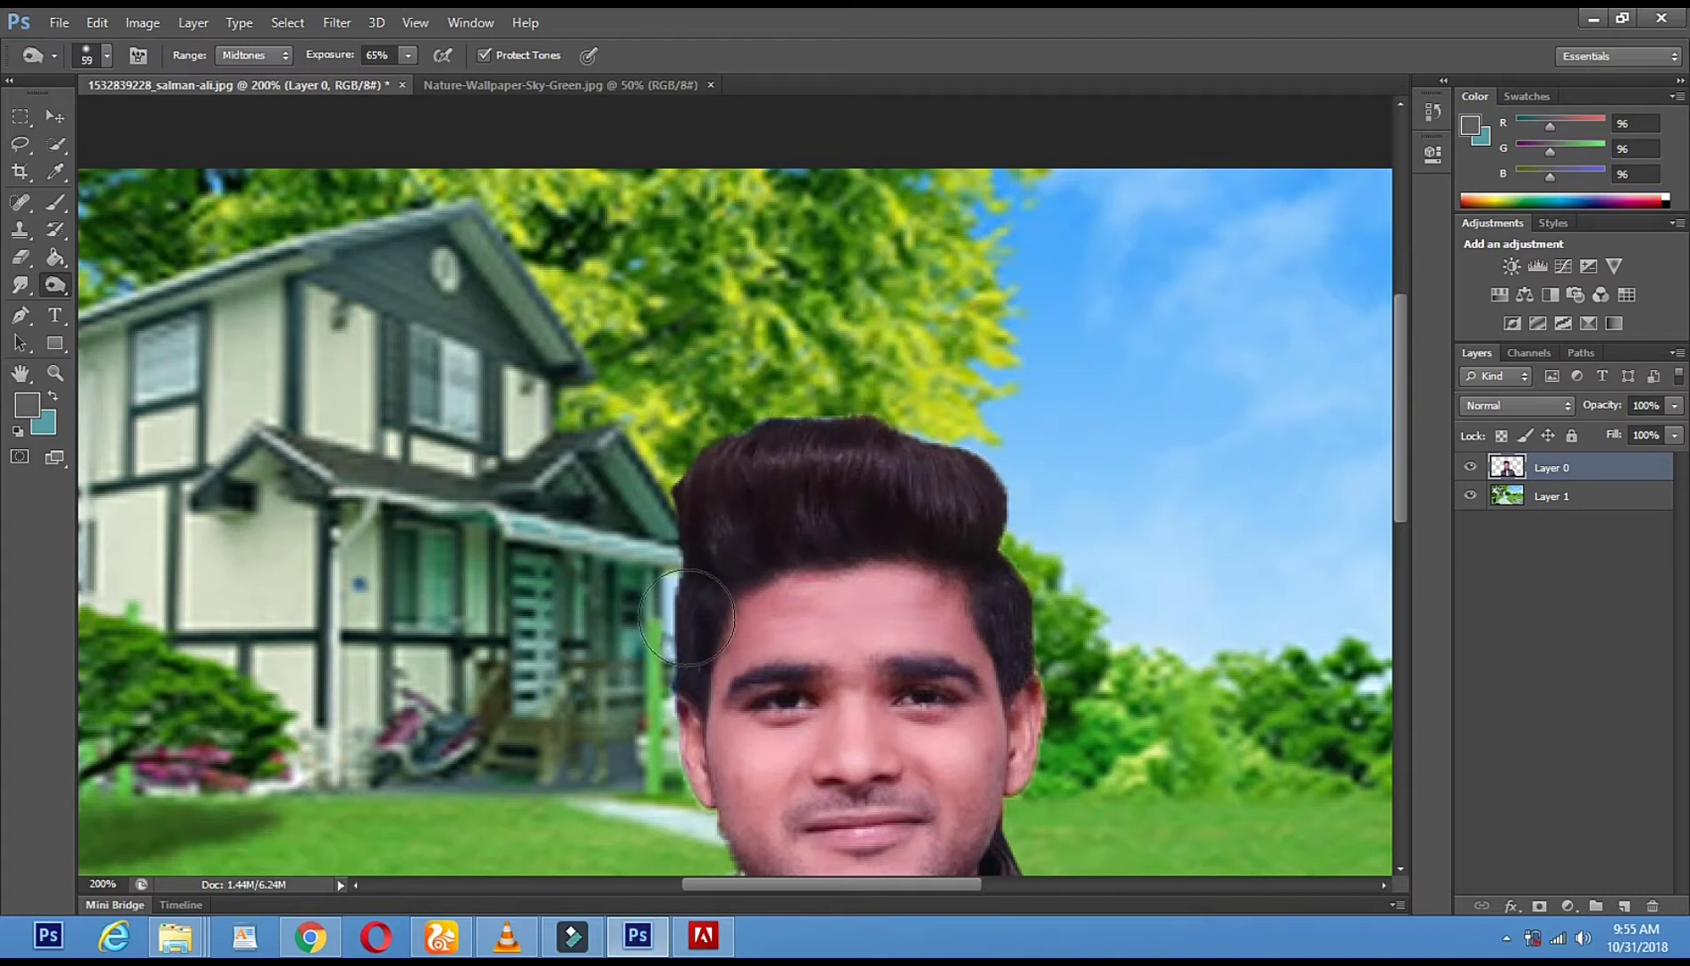
# - Set up the Smudge tool with the 24 px spatter brush preset enlarged to 32 px
pyautogui.click(22, 286)
pyautogui.rightClick(22, 287)
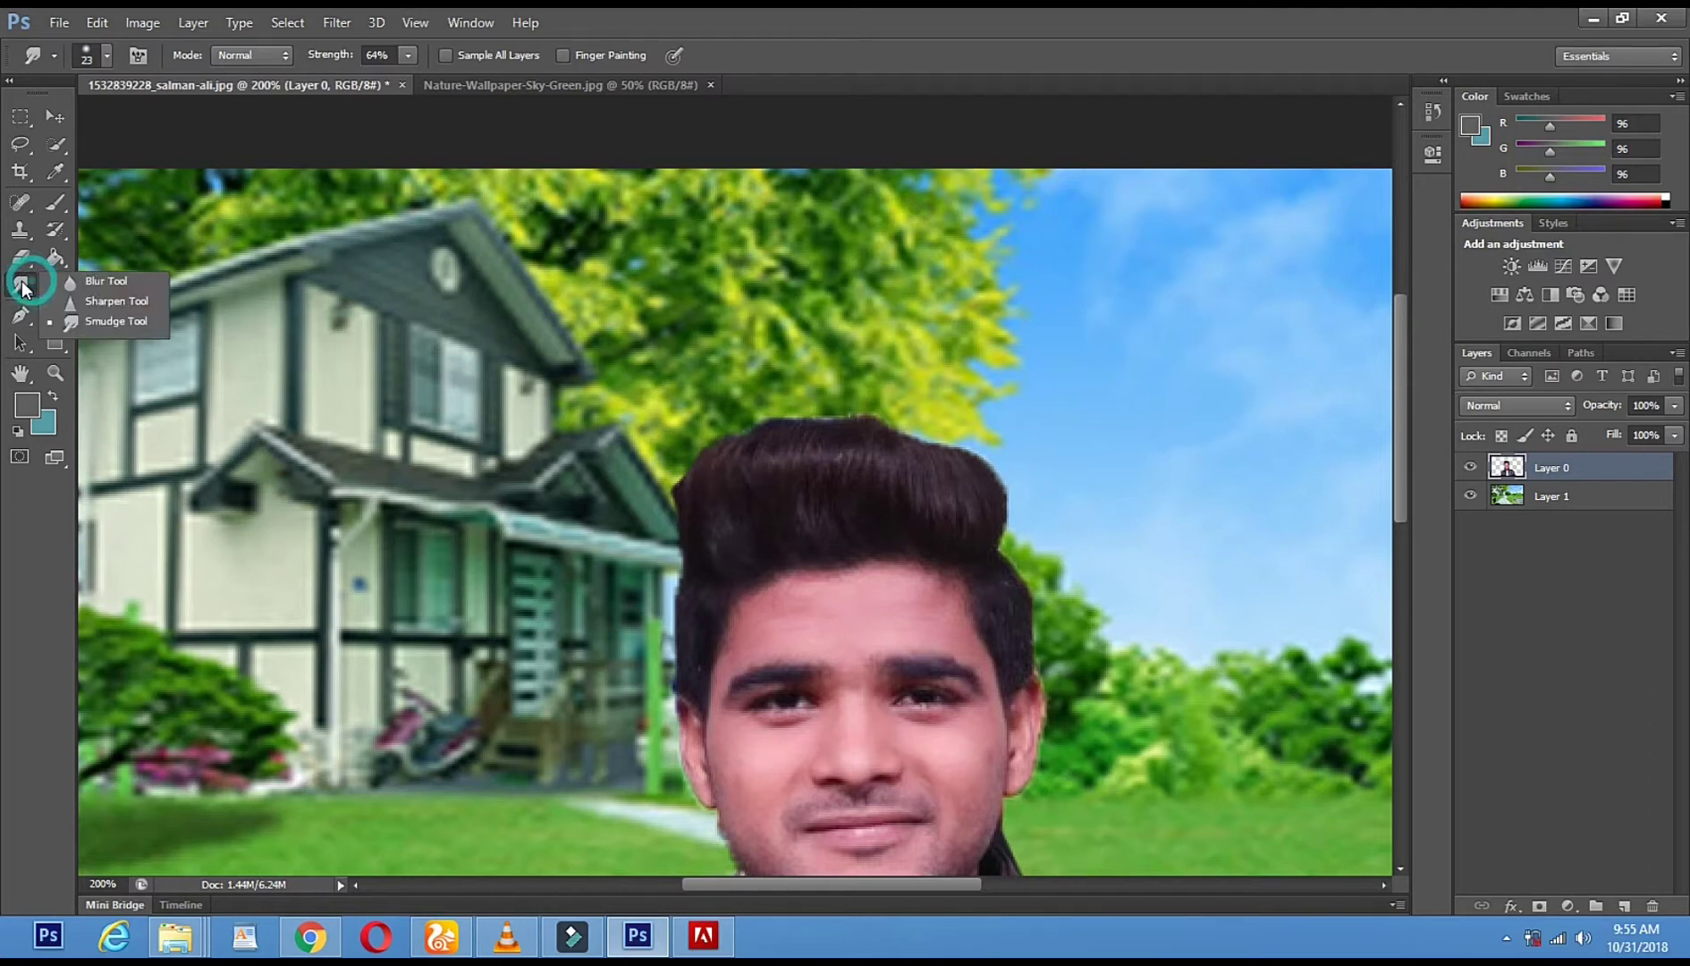
pyautogui.click(82, 321)
pyautogui.rightClick(891, 529)
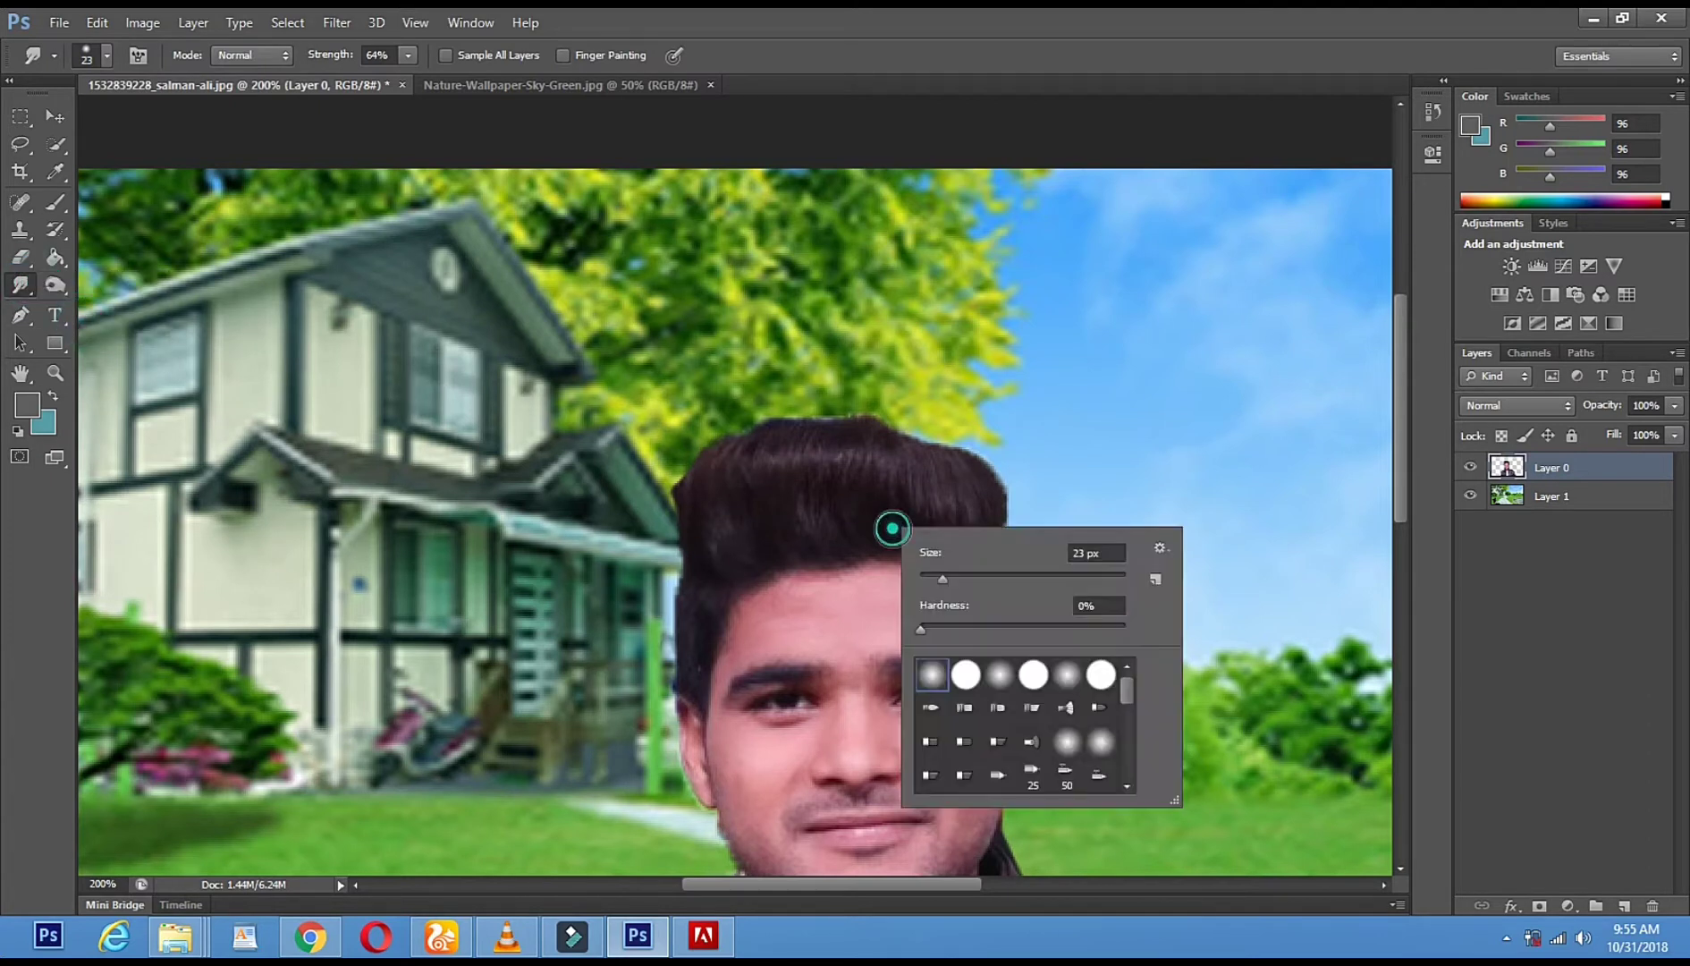
pyautogui.moveTo(1127, 687)
pyautogui.mouseDown()
pyautogui.moveTo(1134, 781)
pyautogui.moveTo(1139, 727)
pyautogui.mouseUp()
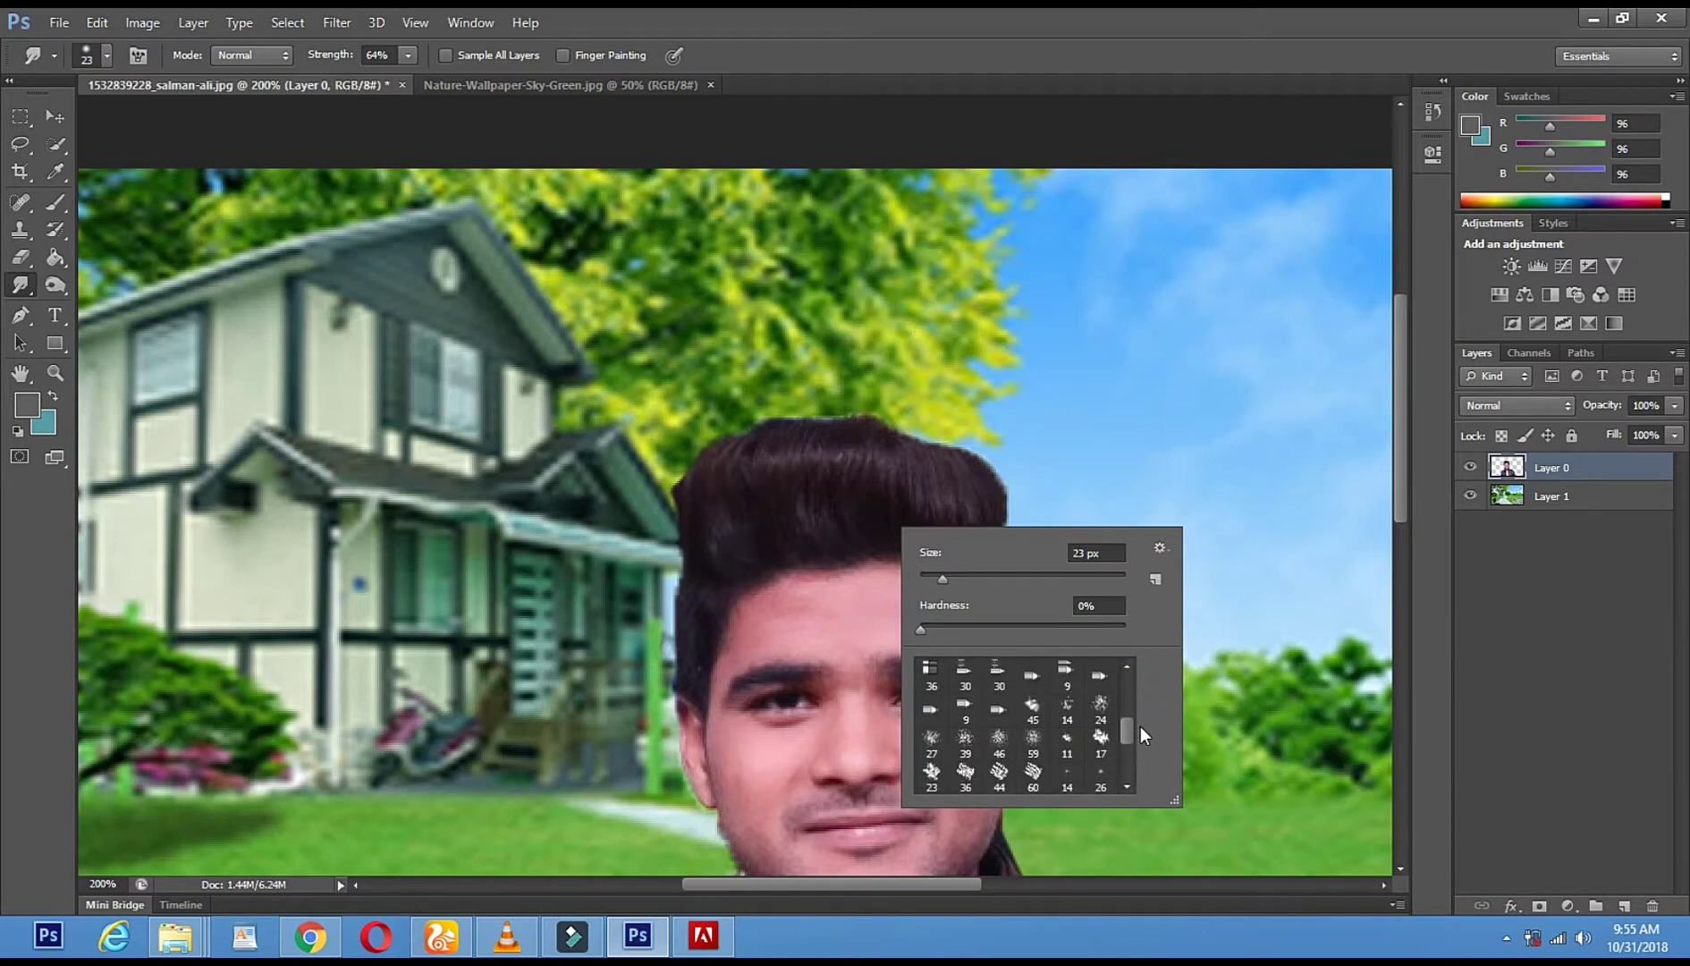
pyautogui.click(1101, 711)
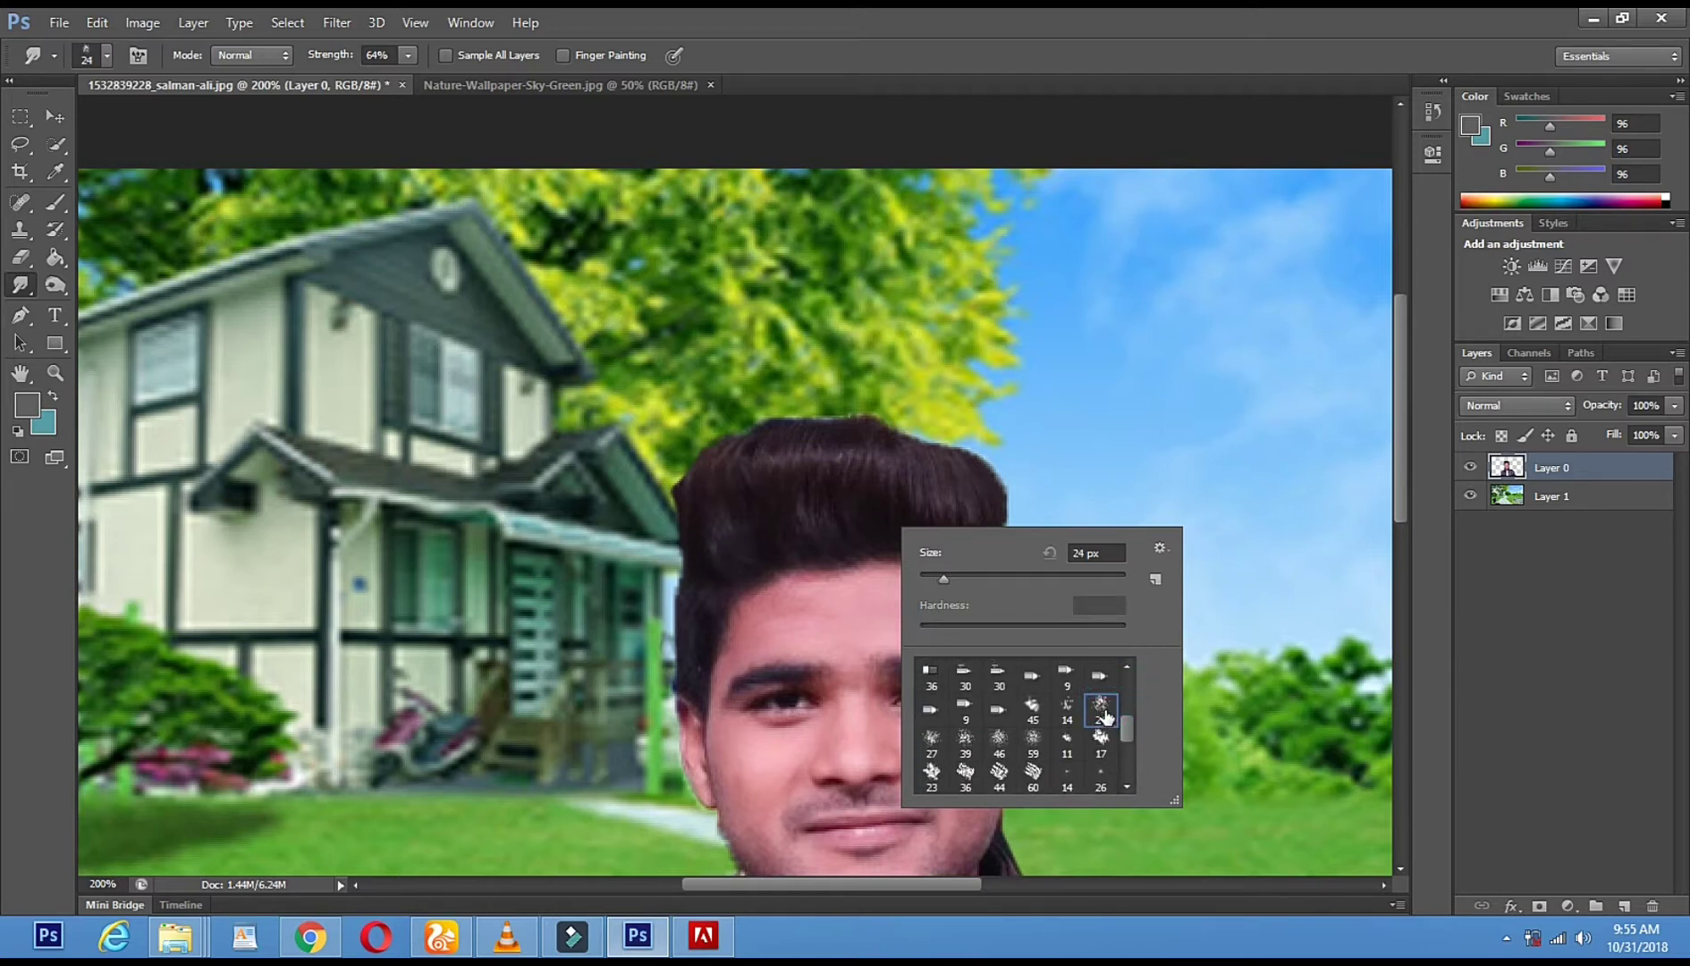
pyautogui.click(1063, 320)
pyautogui.rightClick(1083, 487)
pyautogui.moveTo(1139, 535); pyautogui.dragTo(1148, 540)
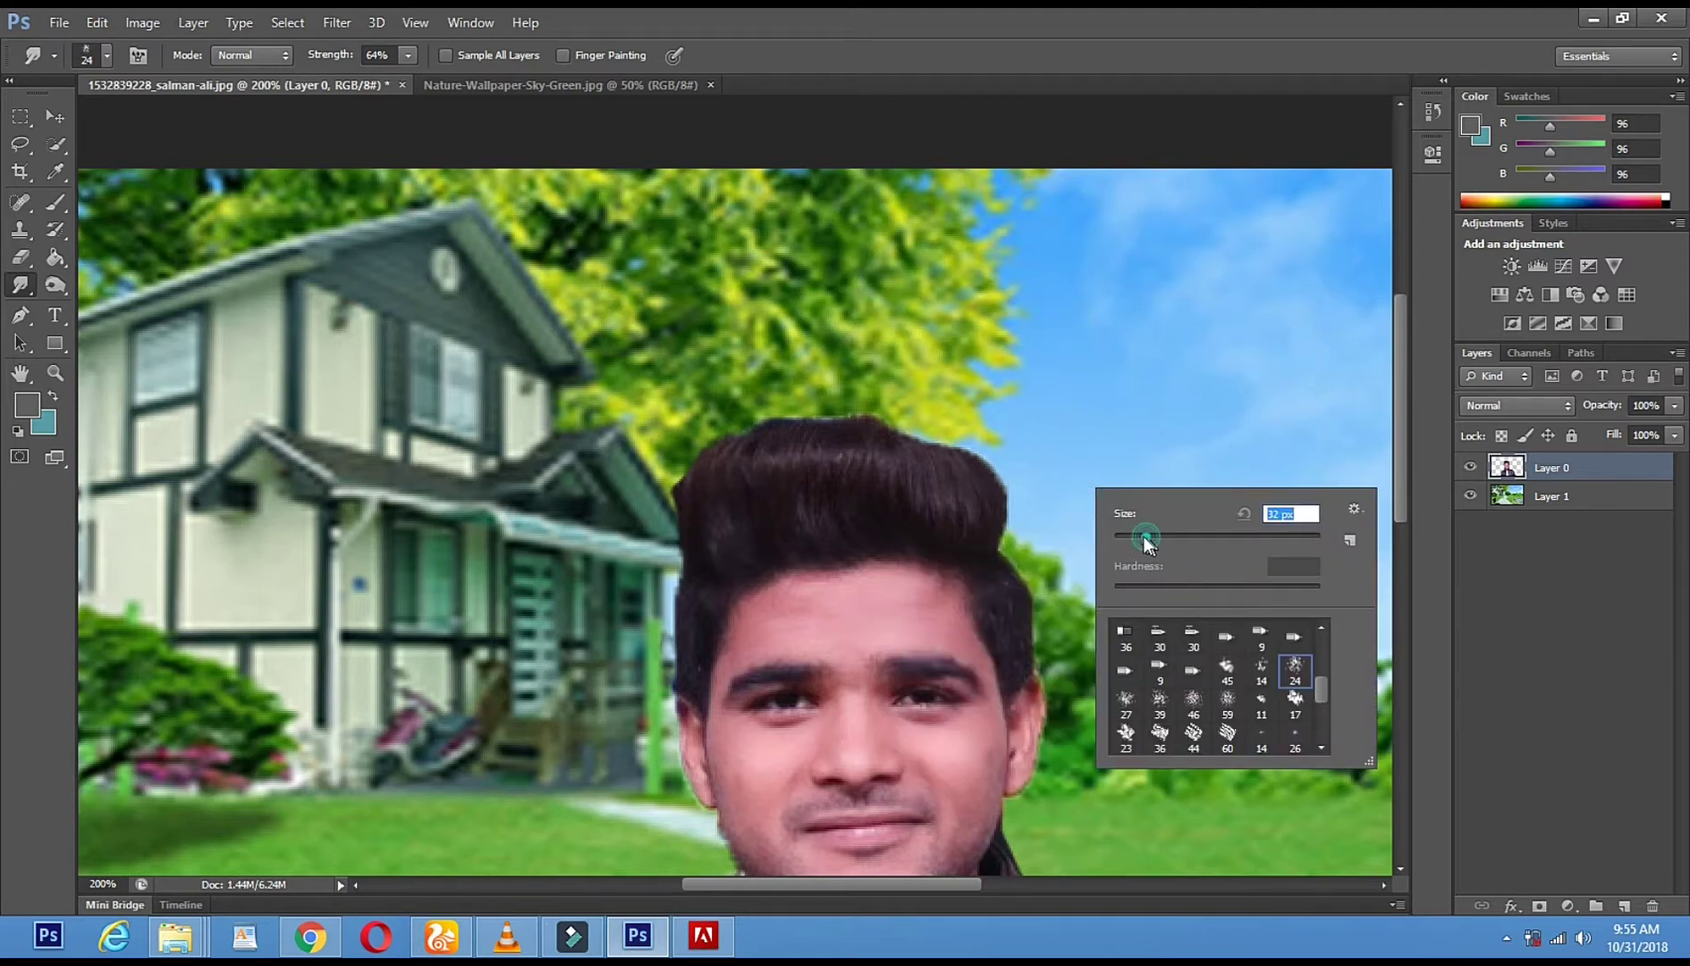
# - Smudge the edges of the man's hair outward along the top and both sides to make soft strands
pyautogui.click(1020, 496)
pyautogui.moveTo(987, 472)
pyautogui.mouseDown()
pyautogui.moveTo(985, 430)
pyautogui.moveTo(951, 396)
pyautogui.moveTo(917, 393)
pyautogui.moveTo(936, 450)
pyautogui.moveTo(893, 396)
pyautogui.moveTo(825, 397)
pyautogui.mouseUp()
pyautogui.moveTo(826, 427); pyautogui.dragTo(785, 400)
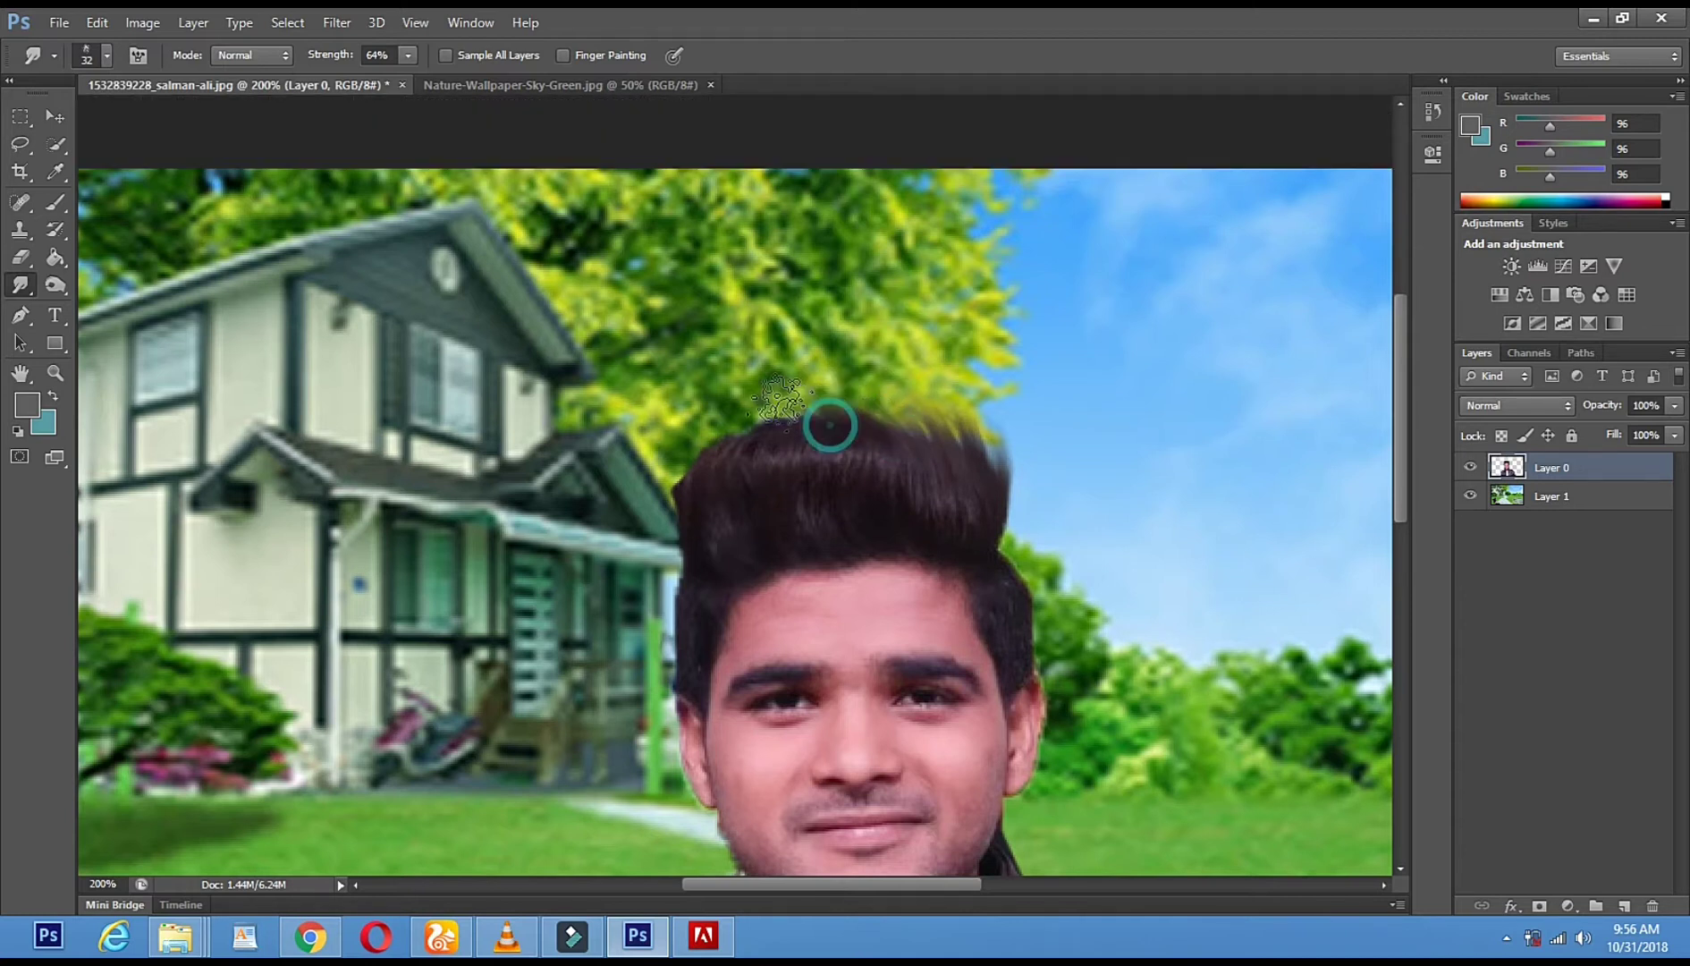
pyautogui.moveTo(918, 441)
pyautogui.mouseDown()
pyautogui.moveTo(901, 410)
pyautogui.moveTo(787, 365)
pyautogui.mouseUp()
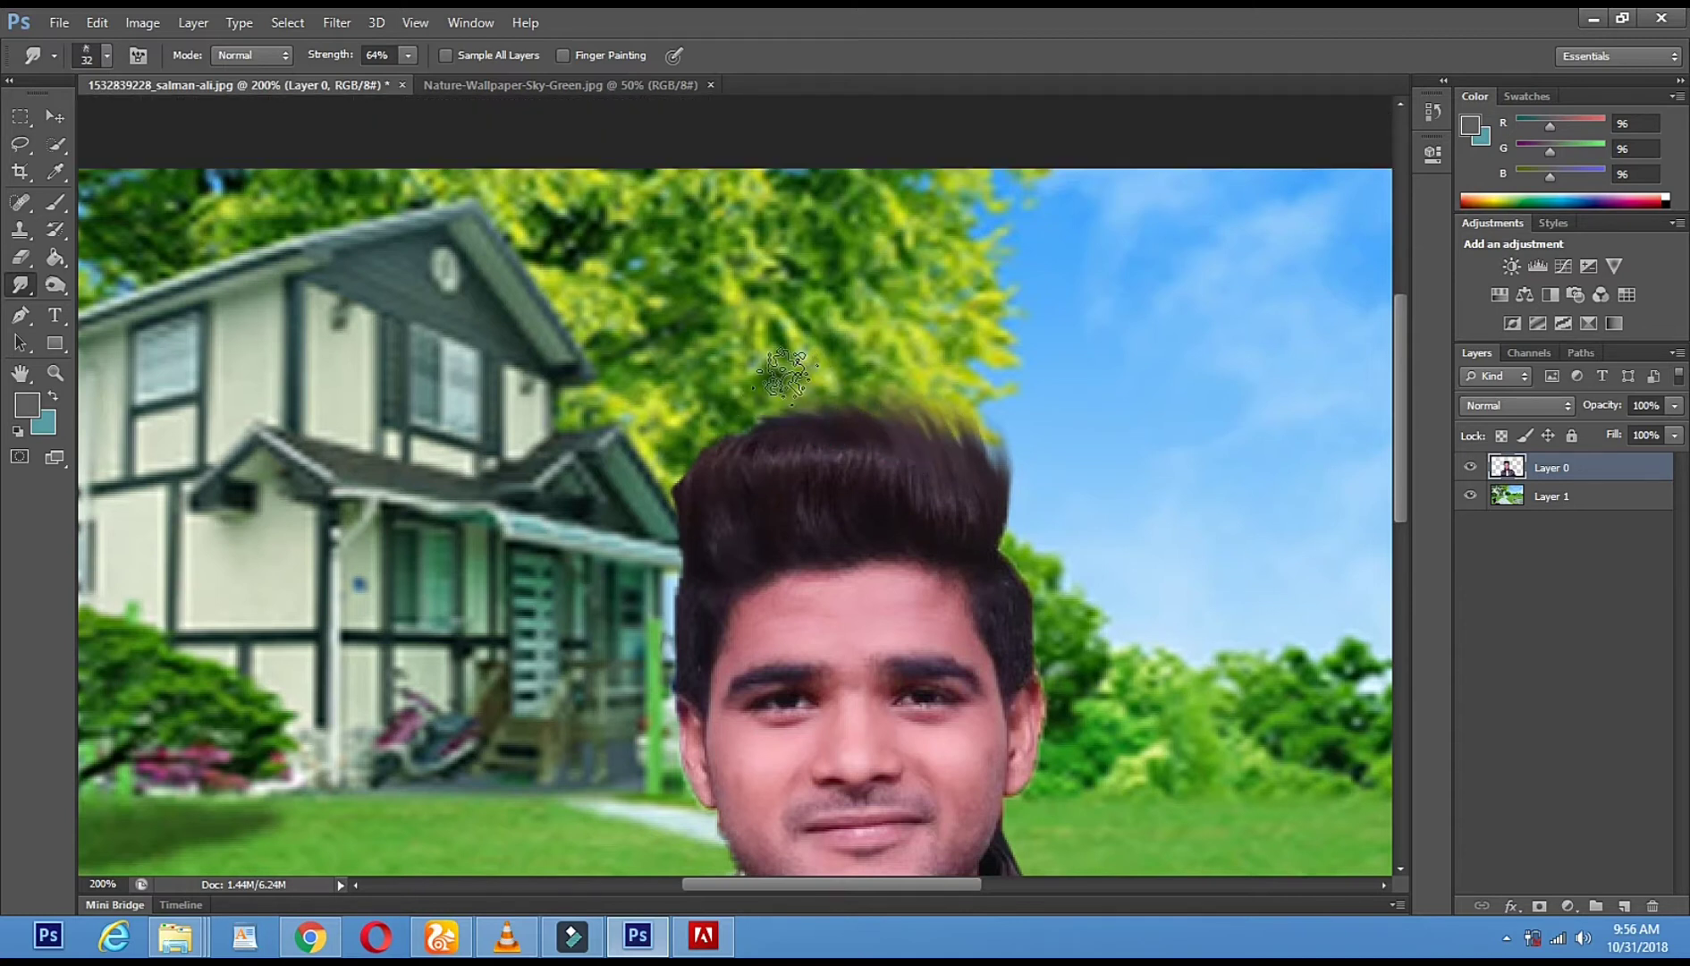
pyautogui.moveTo(852, 423)
pyautogui.mouseDown()
pyautogui.moveTo(775, 398)
pyautogui.moveTo(717, 401)
pyautogui.moveTo(772, 424)
pyautogui.moveTo(689, 412)
pyautogui.moveTo(717, 441)
pyautogui.moveTo(673, 447)
pyautogui.moveTo(708, 472)
pyautogui.moveTo(679, 507)
pyautogui.moveTo(685, 651)
pyautogui.mouseUp()
pyautogui.moveTo(1004, 569); pyautogui.dragTo(1035, 645)
pyautogui.moveTo(945, 492)
pyautogui.mouseDown()
pyautogui.moveTo(1001, 495)
pyautogui.moveTo(997, 450)
pyautogui.moveTo(954, 416)
pyautogui.mouseUp()
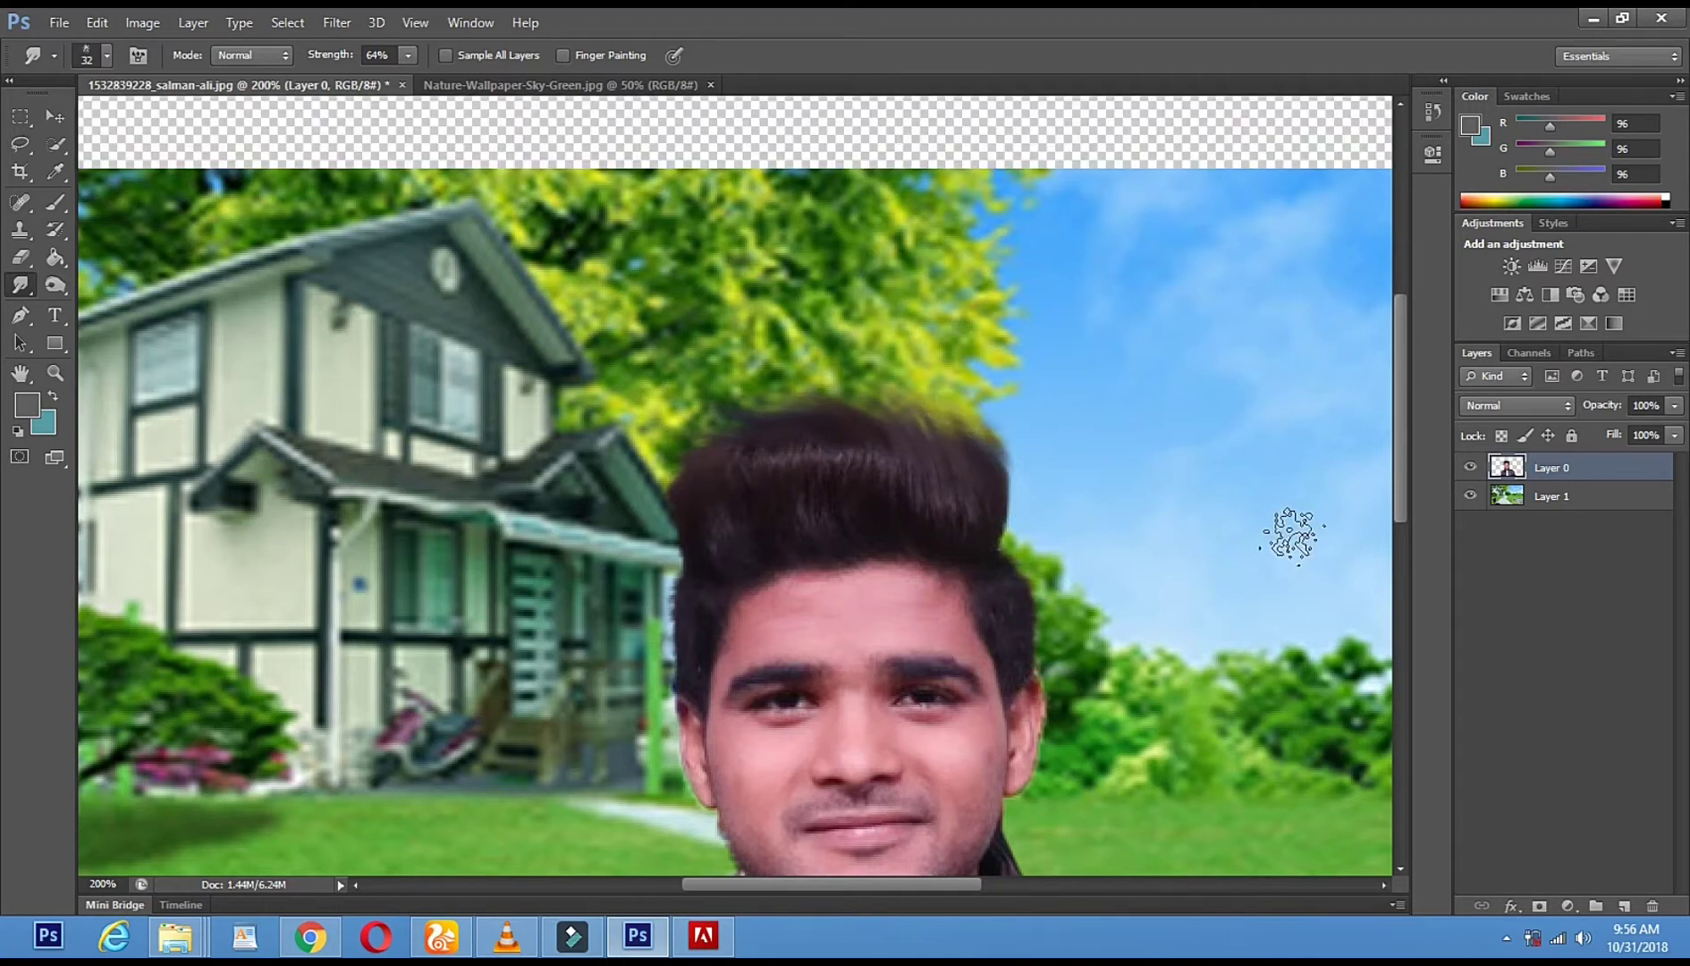
# - View the whole composite at 100% and hide the transform controls around the man's layer
pyautogui.click(61, 376)
pyautogui.keyDown('alt'); pyautogui.click(805, 585); pyautogui.keyUp('alt')
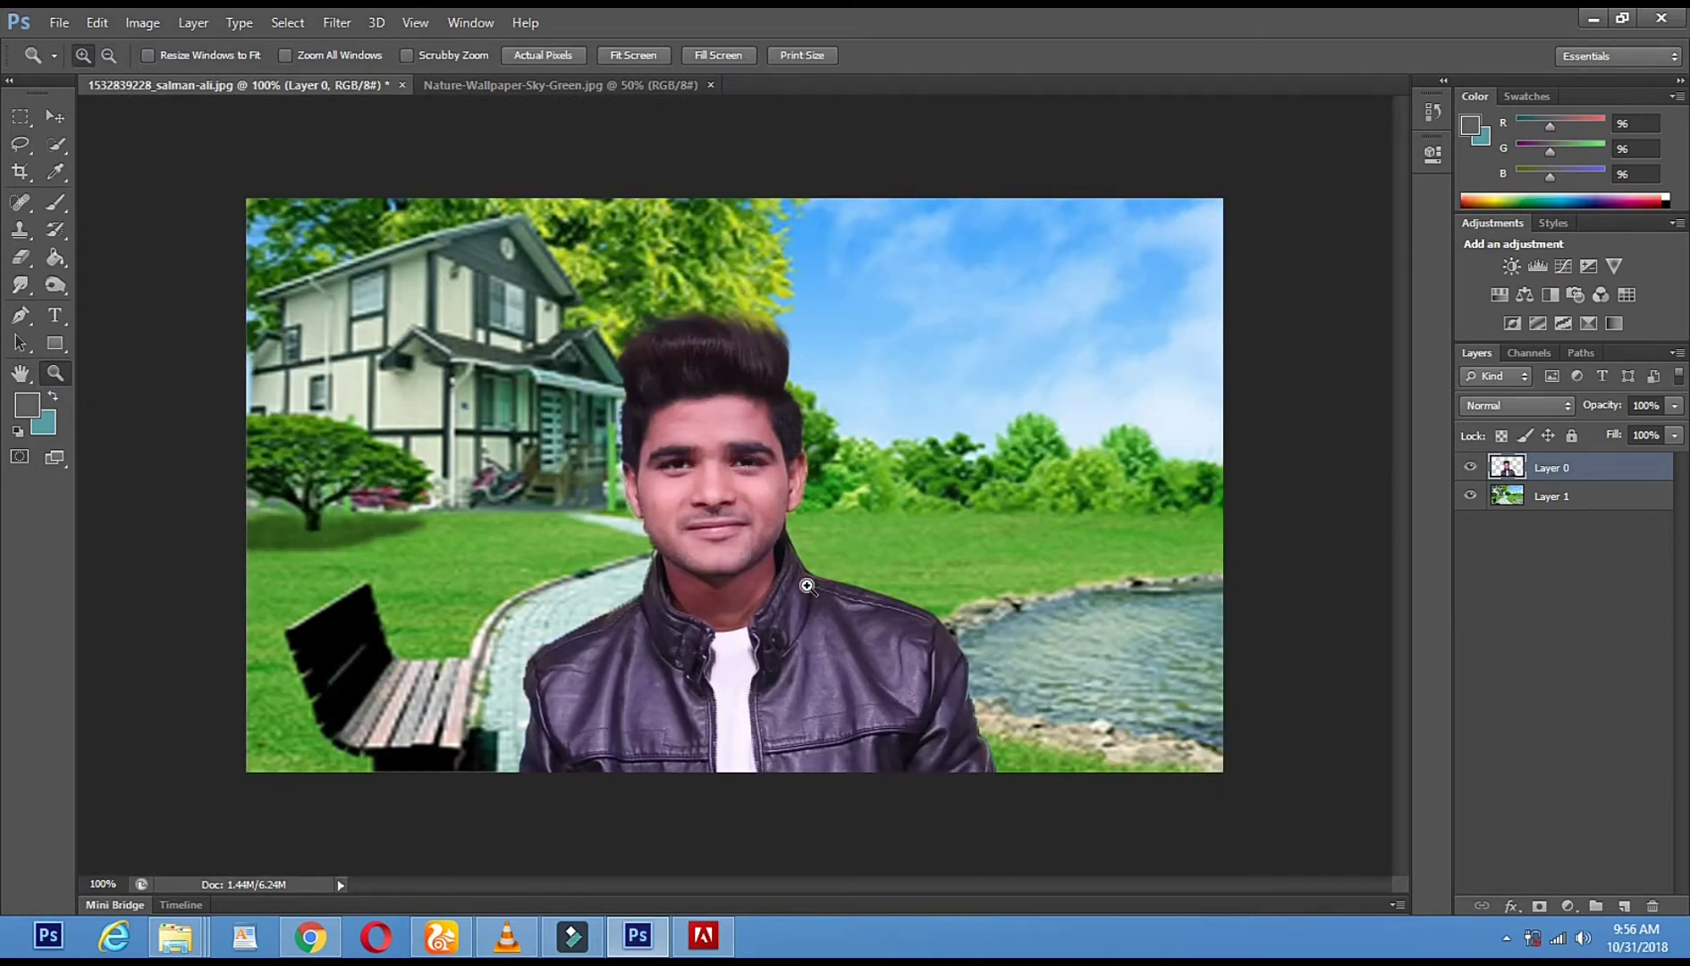
pyautogui.click(881, 518)
pyautogui.keyDown('alt'); pyautogui.click(879, 506); pyautogui.keyUp('alt')
pyautogui.keyDown('alt'); pyautogui.click(880, 510); pyautogui.keyUp('alt')
pyautogui.click(765, 533)
pyautogui.click(41, 118)
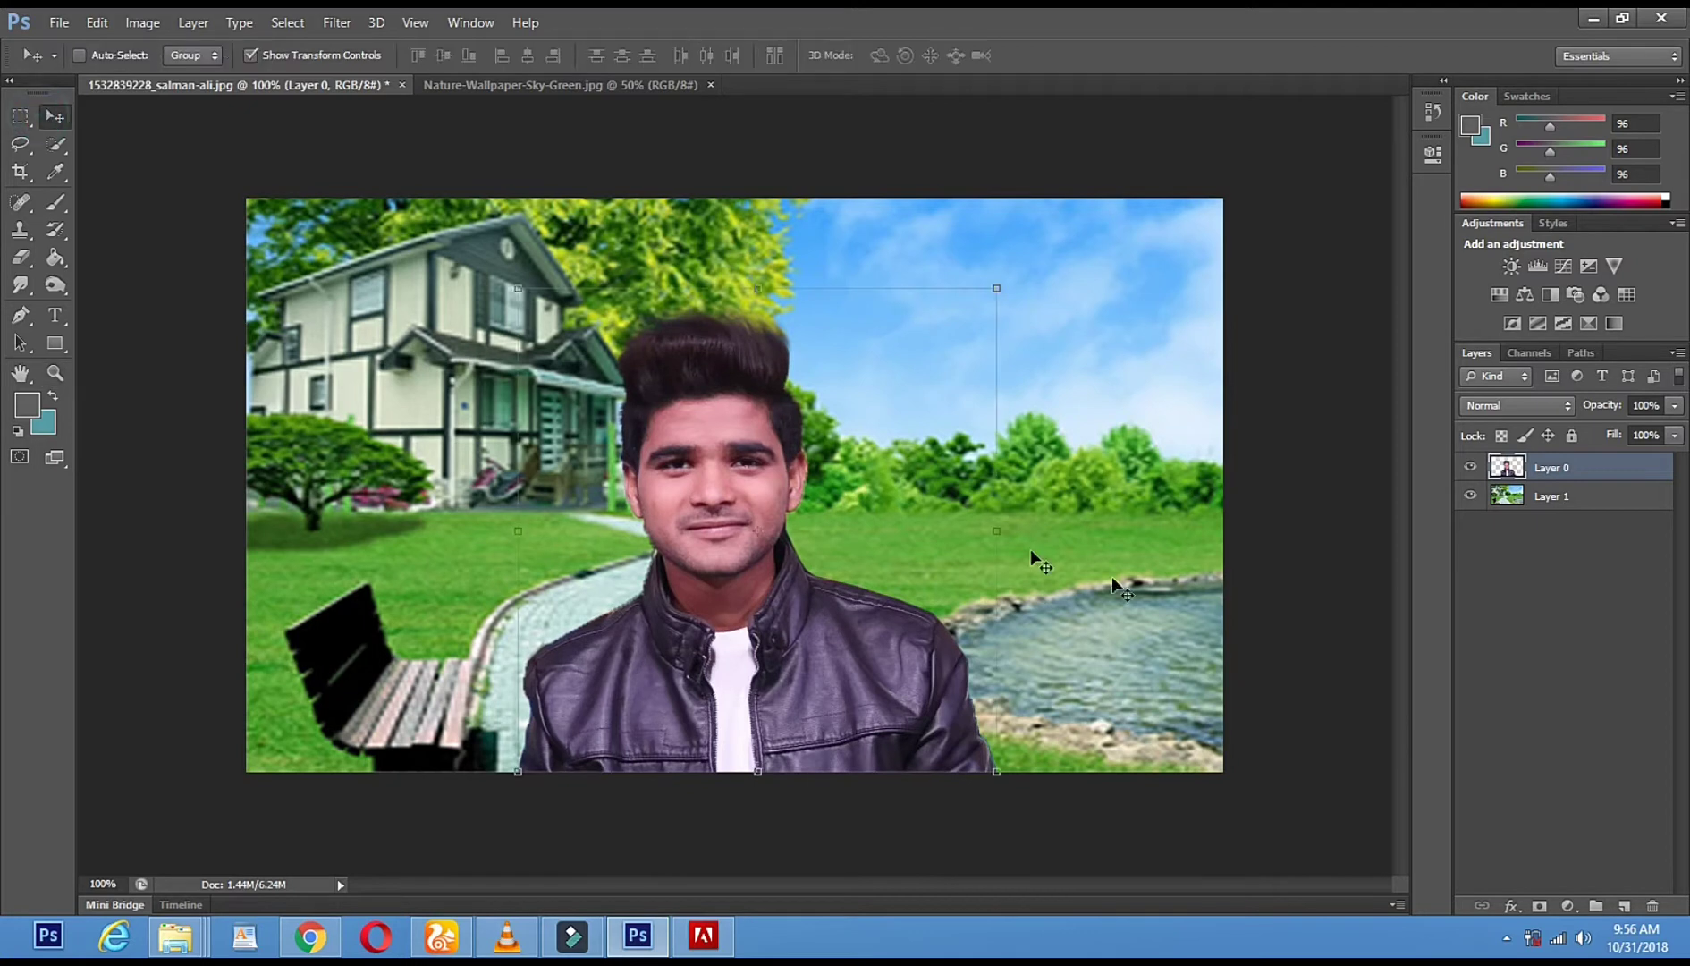
pyautogui.click(250, 55)
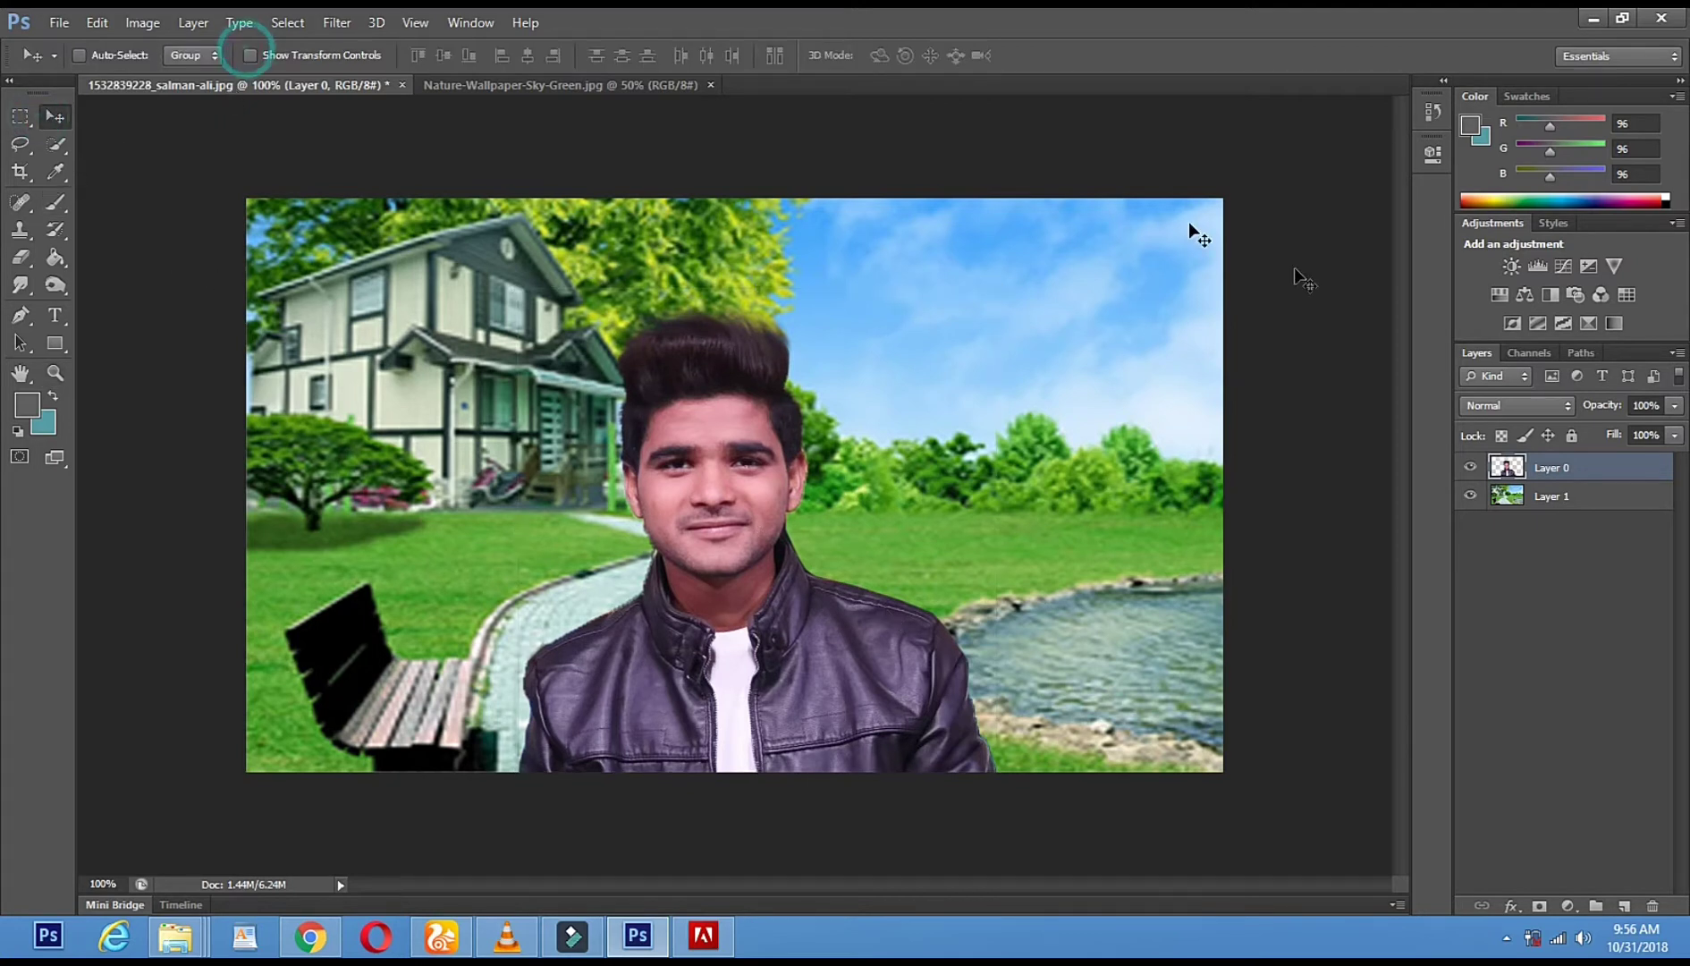
pyautogui.rightClick(970, 375)
pyautogui.click(964, 266)
pyautogui.click(1506, 938)
pyautogui.click(1506, 821)
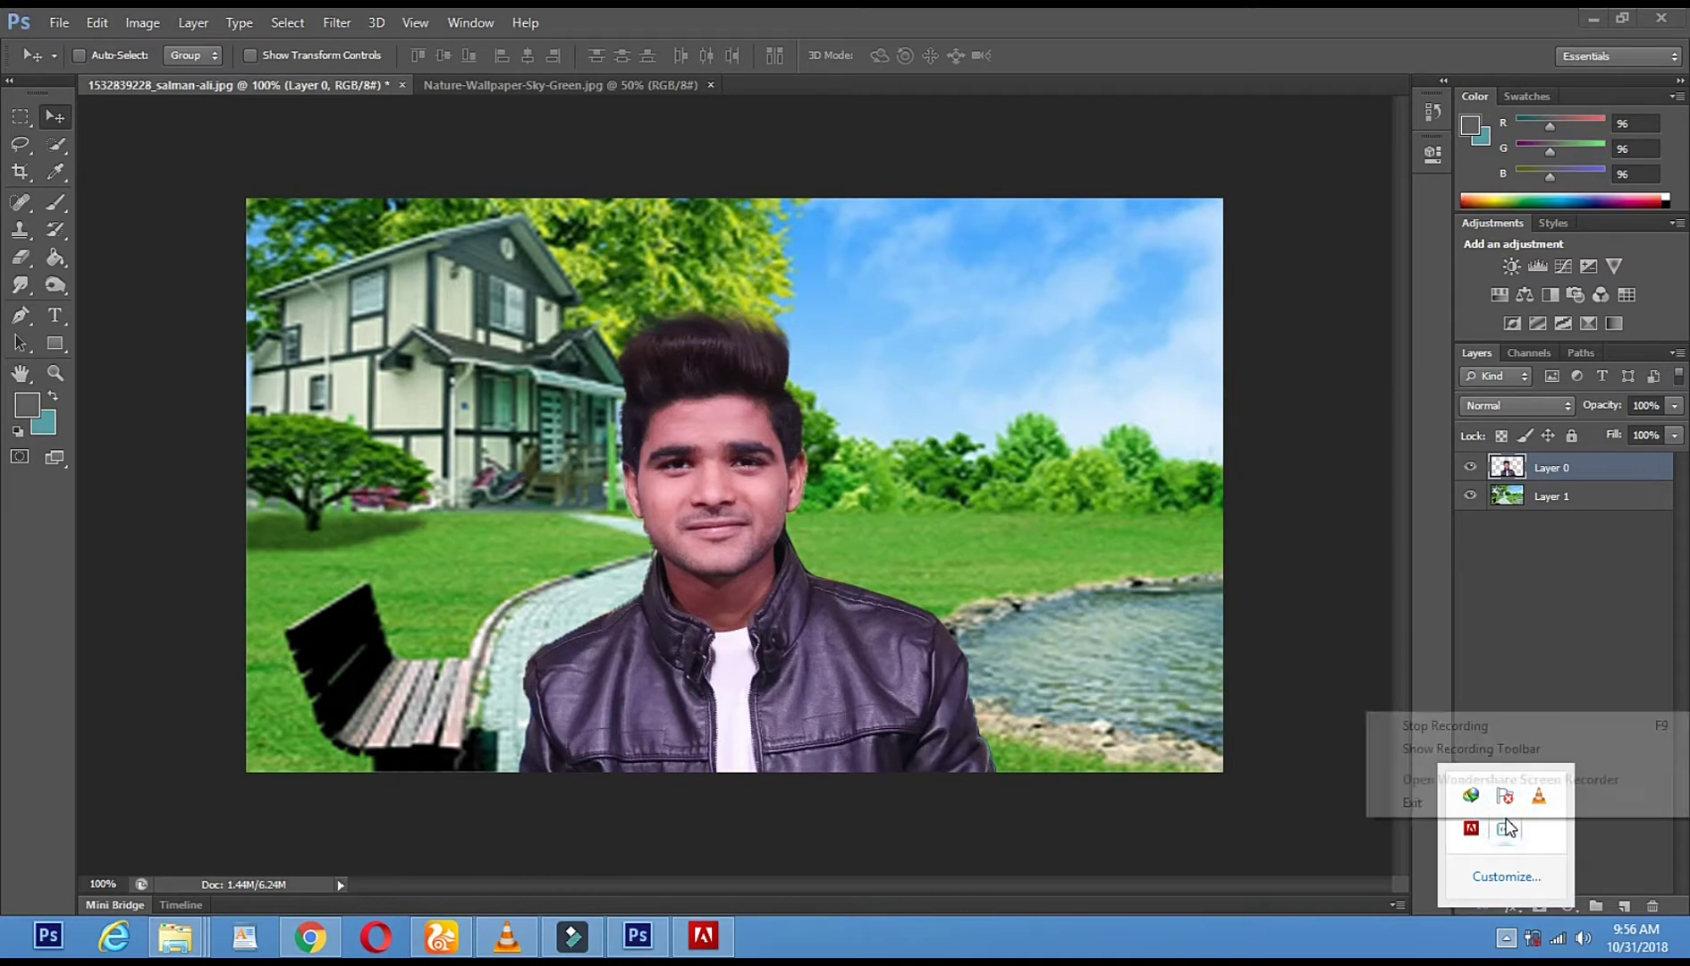
pyautogui.click(1433, 728)
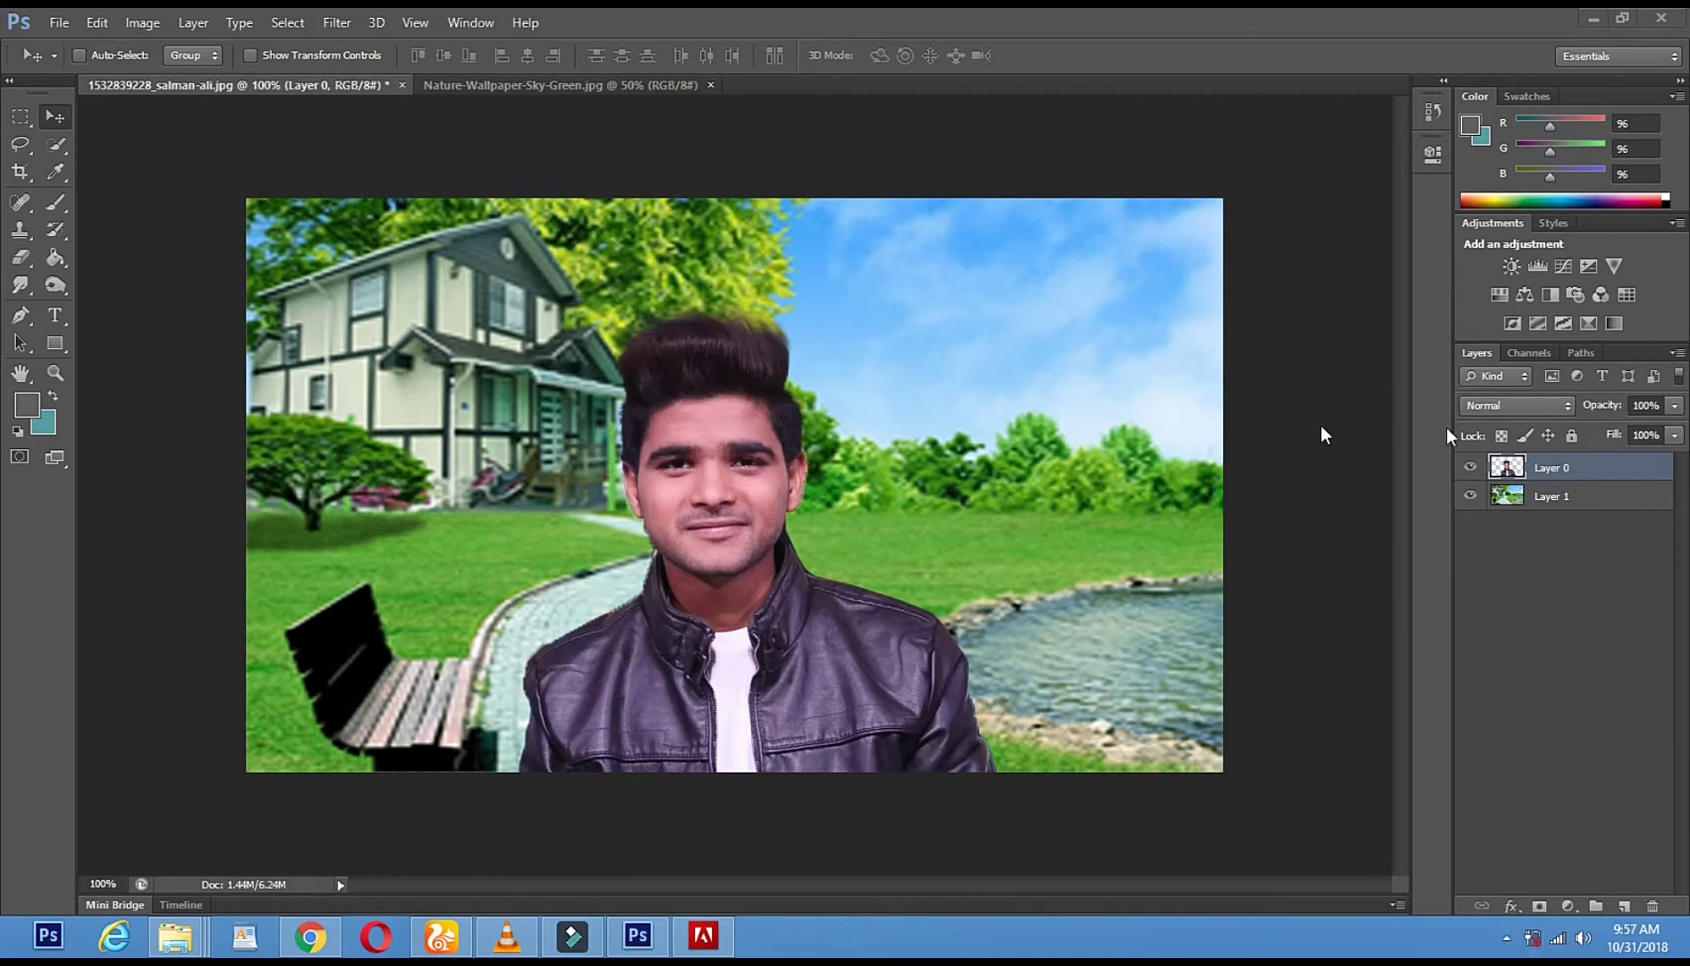
# - Shift the hue of the nature background layer to -14 with a Hue/Saturation adjustment
pyautogui.click(1556, 499)
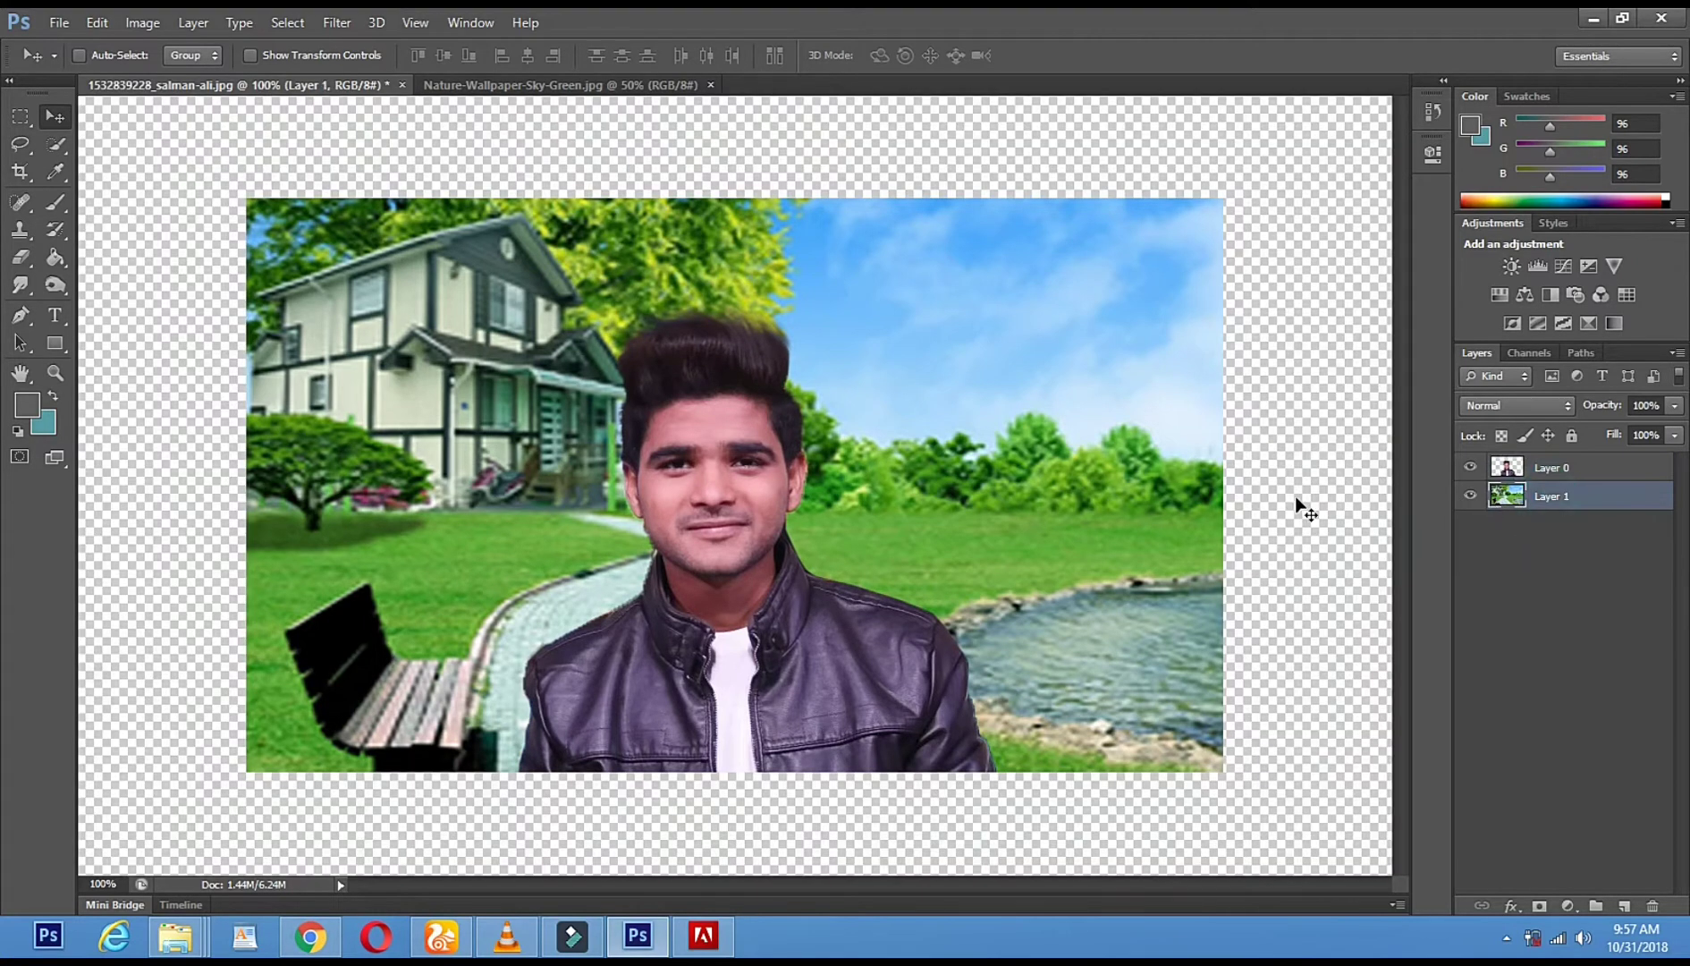
pyautogui.click(147, 22)
pyautogui.moveTo(173, 74)
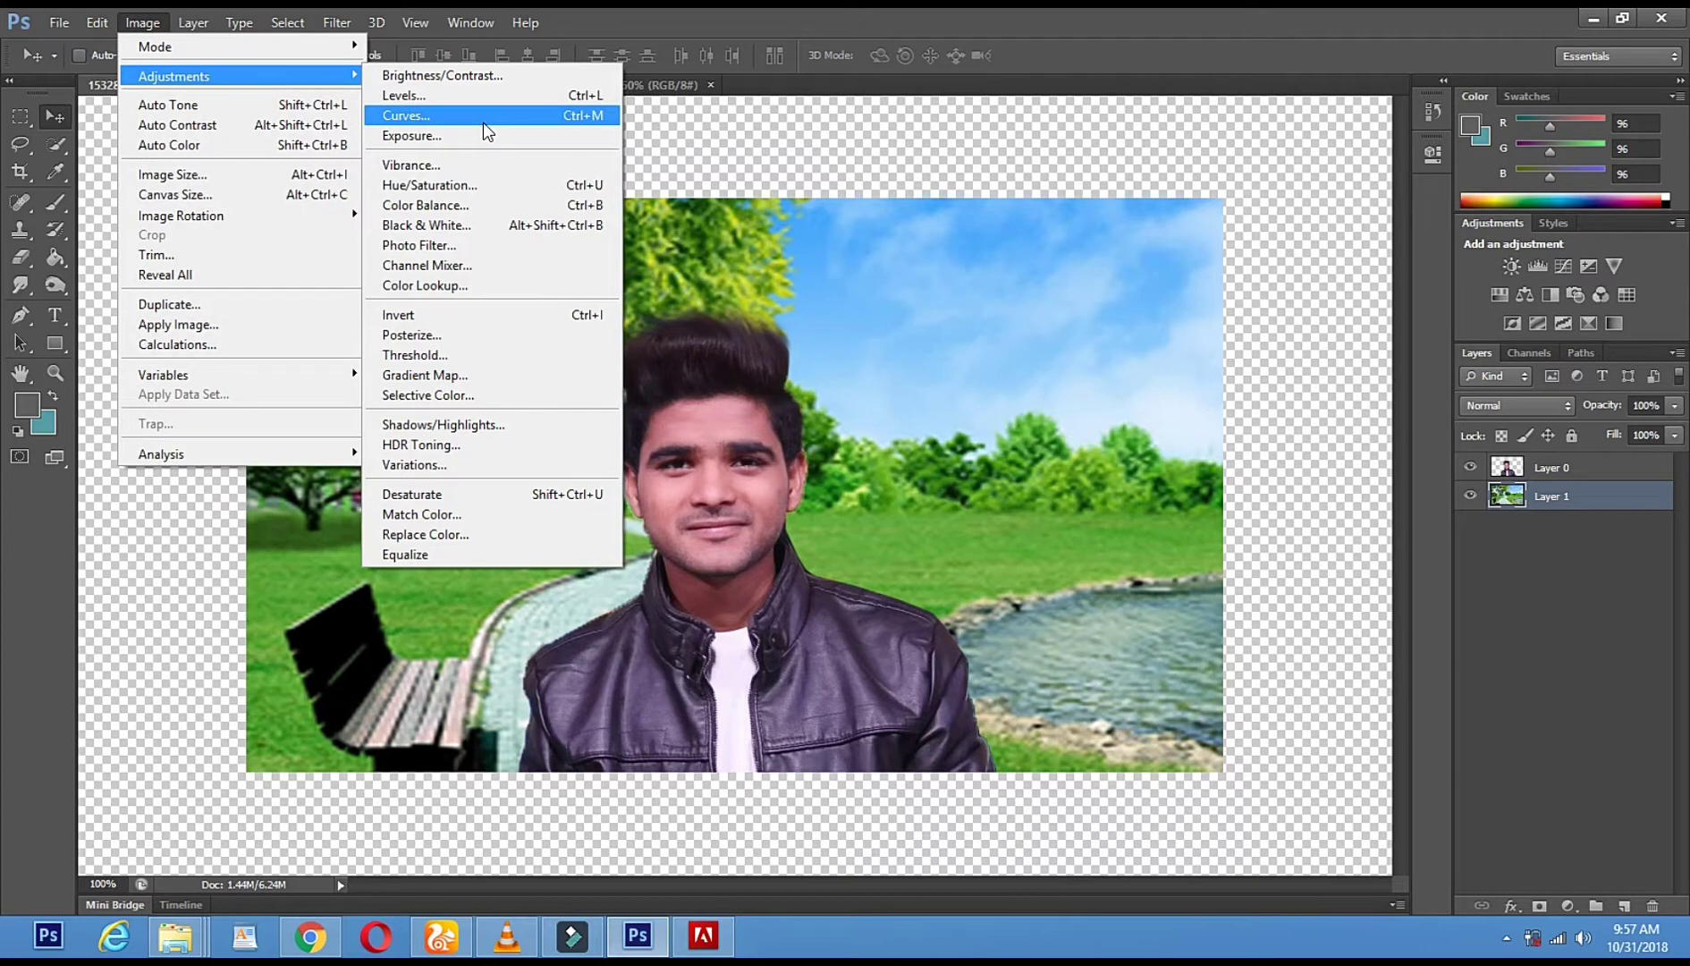
pyautogui.click(490, 185)
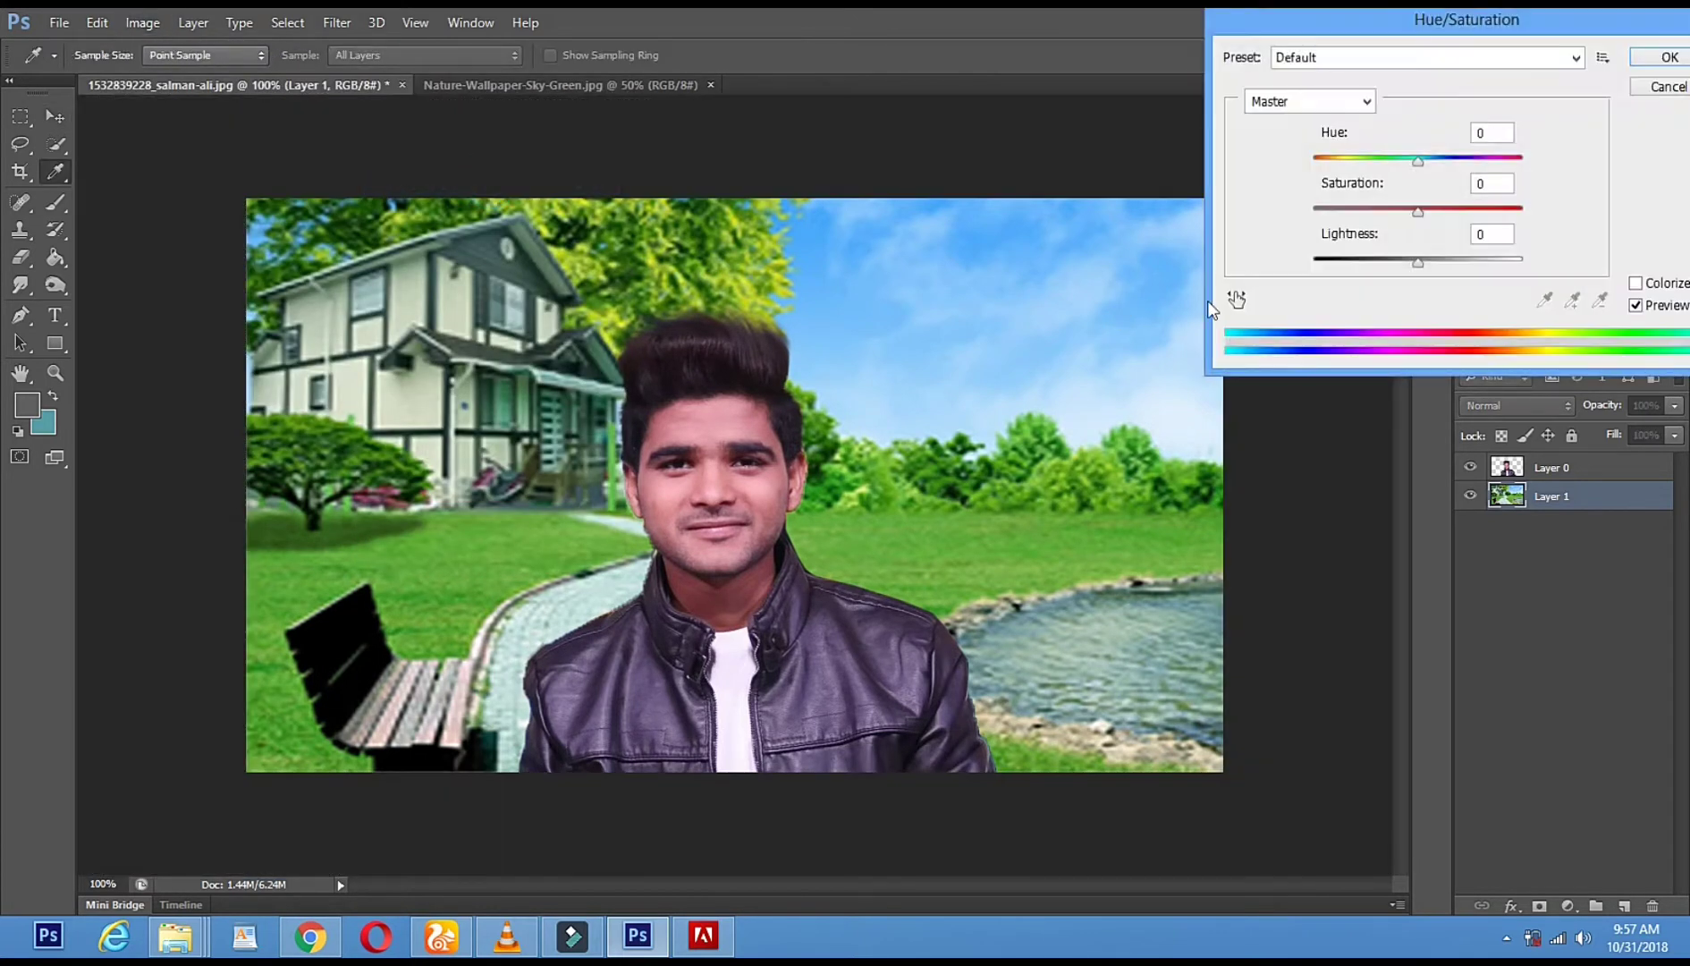
pyautogui.moveTo(1417, 159); pyautogui.dragTo(1310, 178)
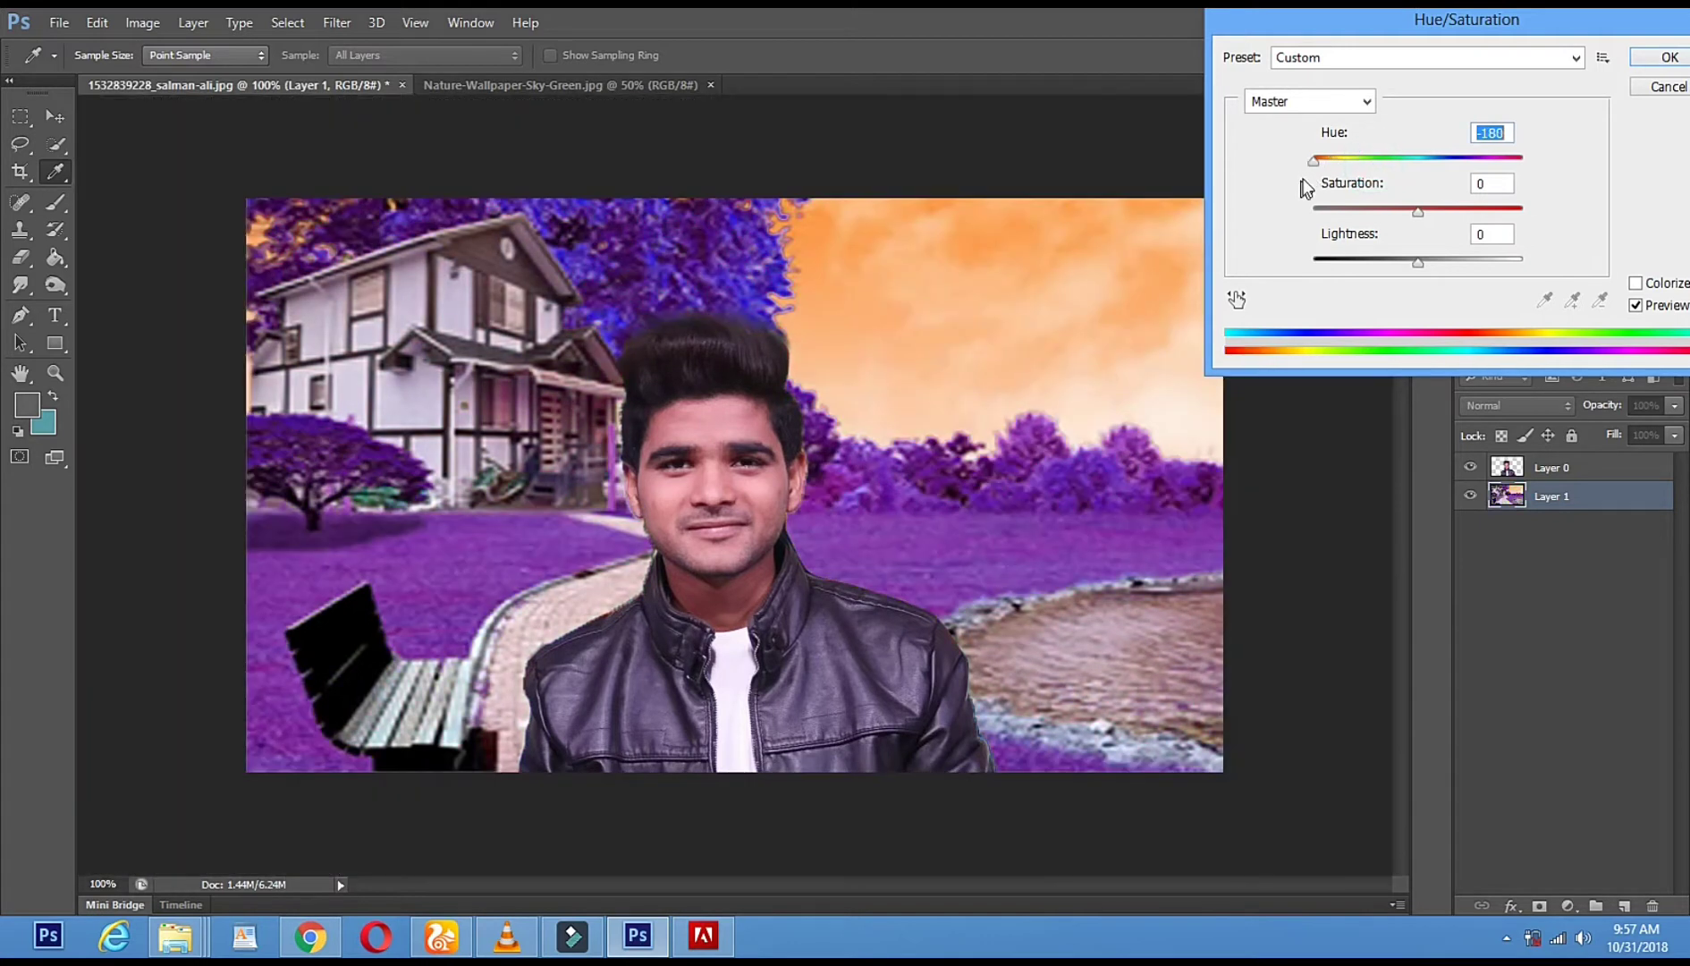
pyautogui.moveTo(1310, 157); pyautogui.dragTo(1396, 169)
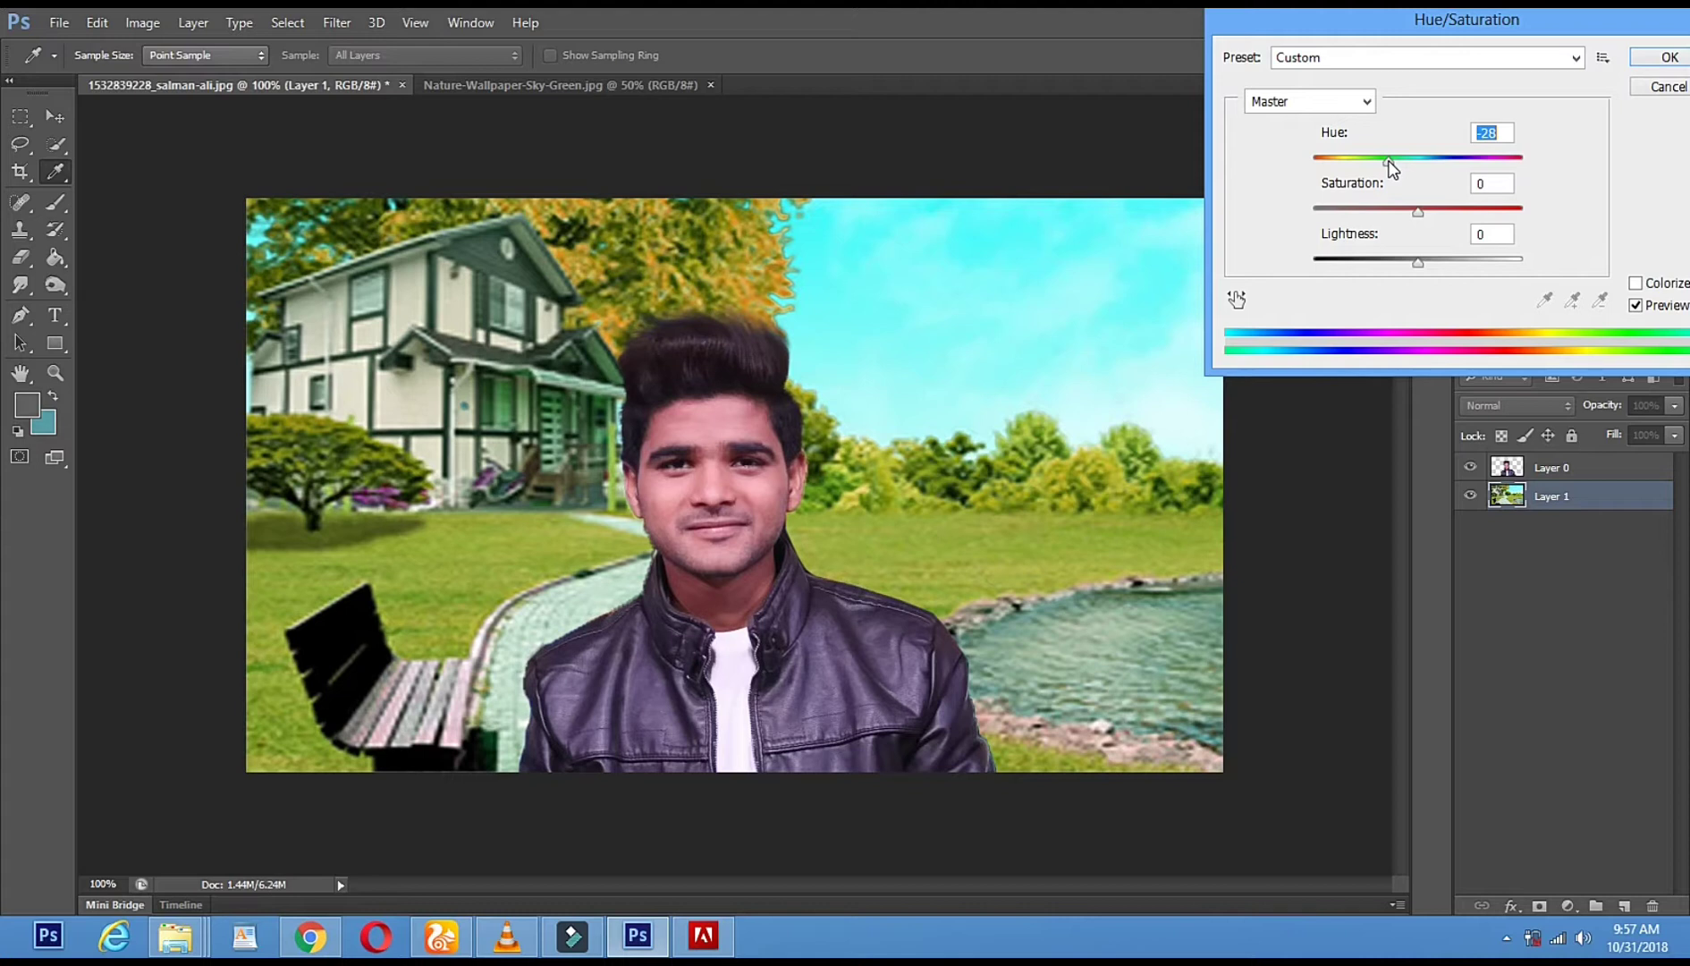
pyautogui.moveTo(1392, 168)
pyautogui.mouseDown()
pyautogui.moveTo(1440, 158)
pyautogui.moveTo(1367, 174)
pyautogui.mouseUp()
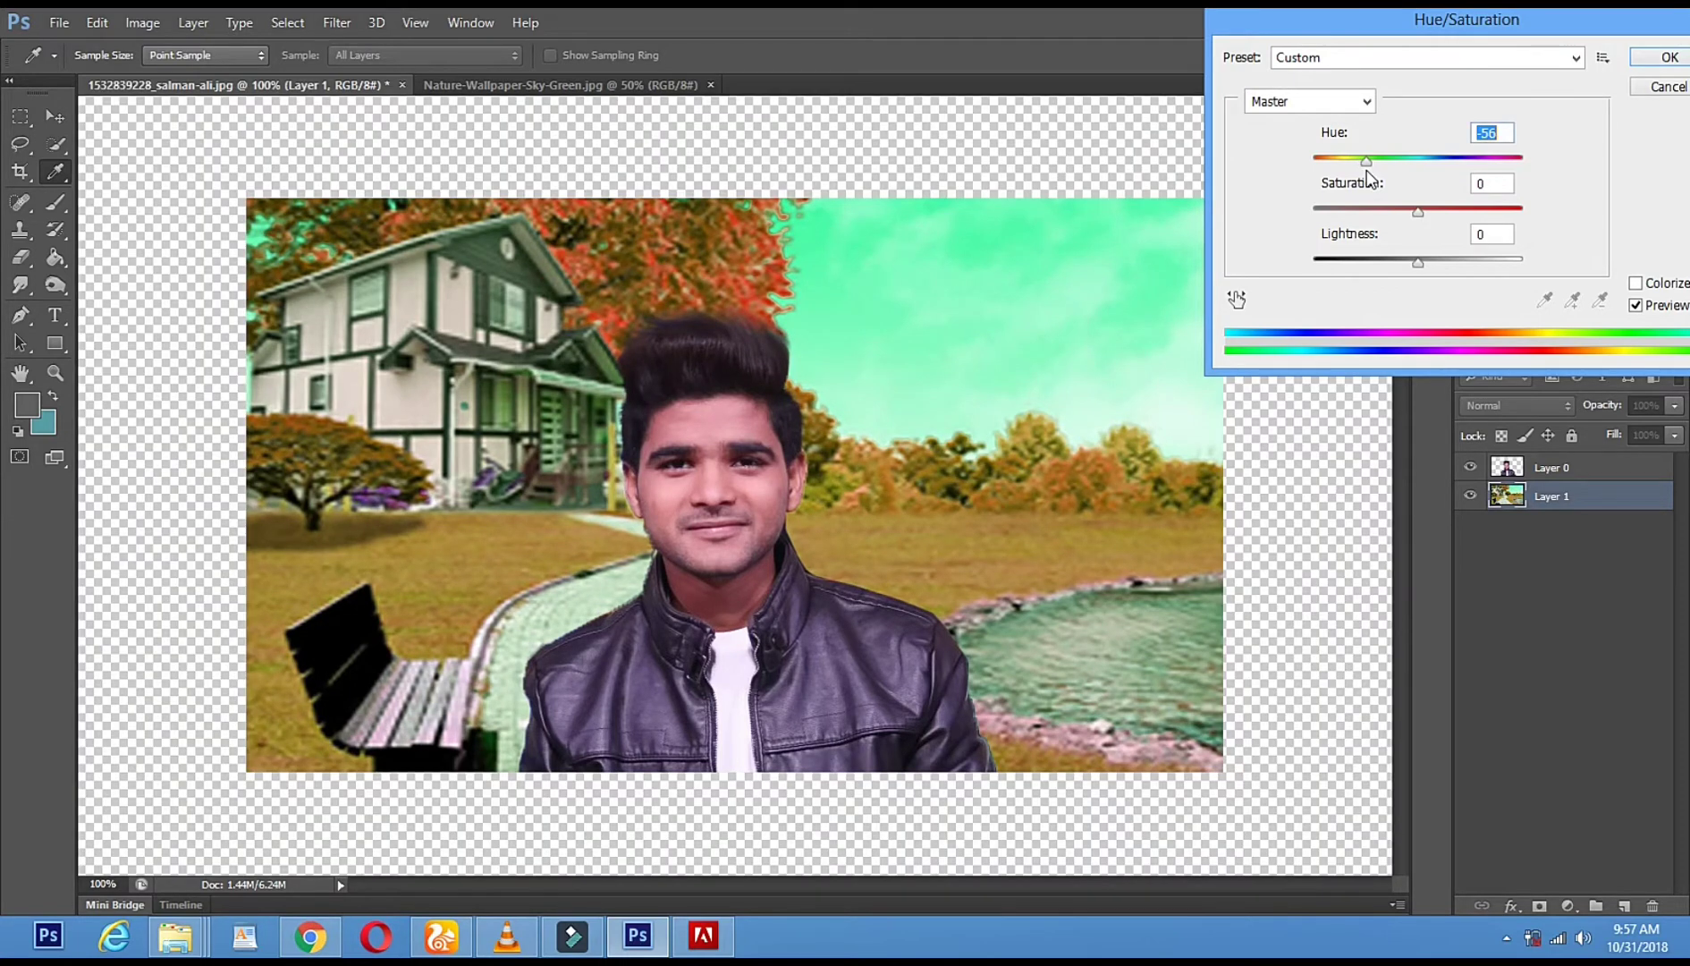
pyautogui.moveTo(1368, 164); pyautogui.dragTo(1384, 168)
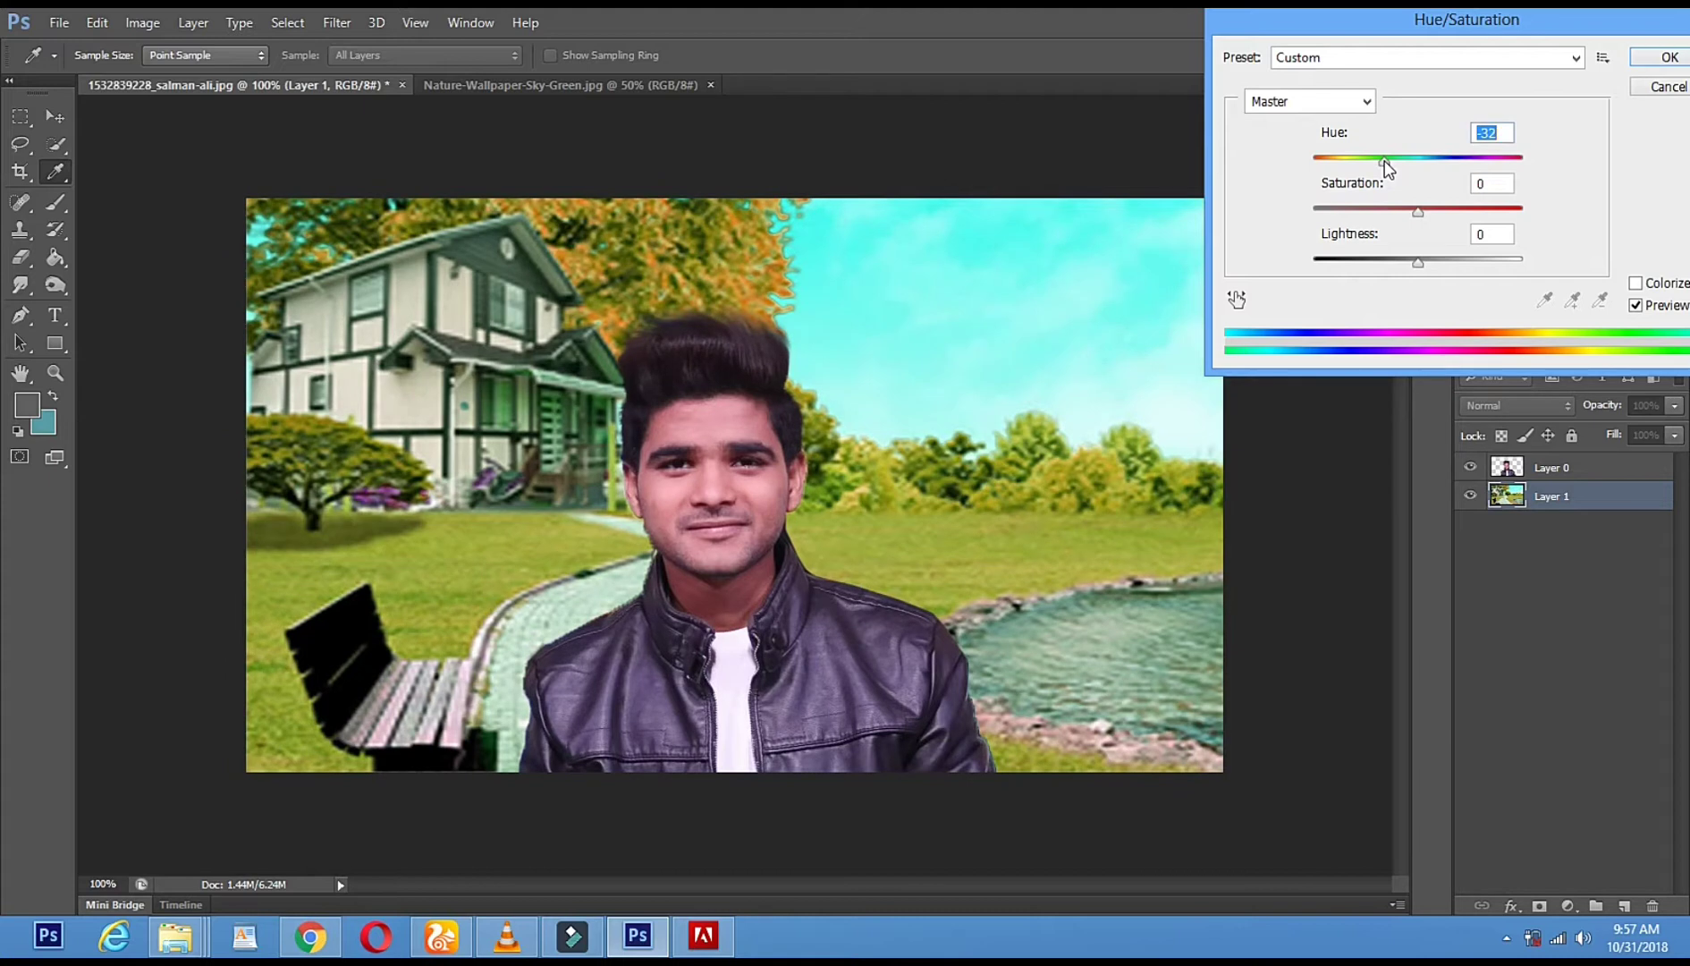
pyautogui.moveTo(1384, 162)
pyautogui.mouseDown()
pyautogui.moveTo(1345, 160)
pyautogui.moveTo(1404, 164)
pyautogui.mouseUp()
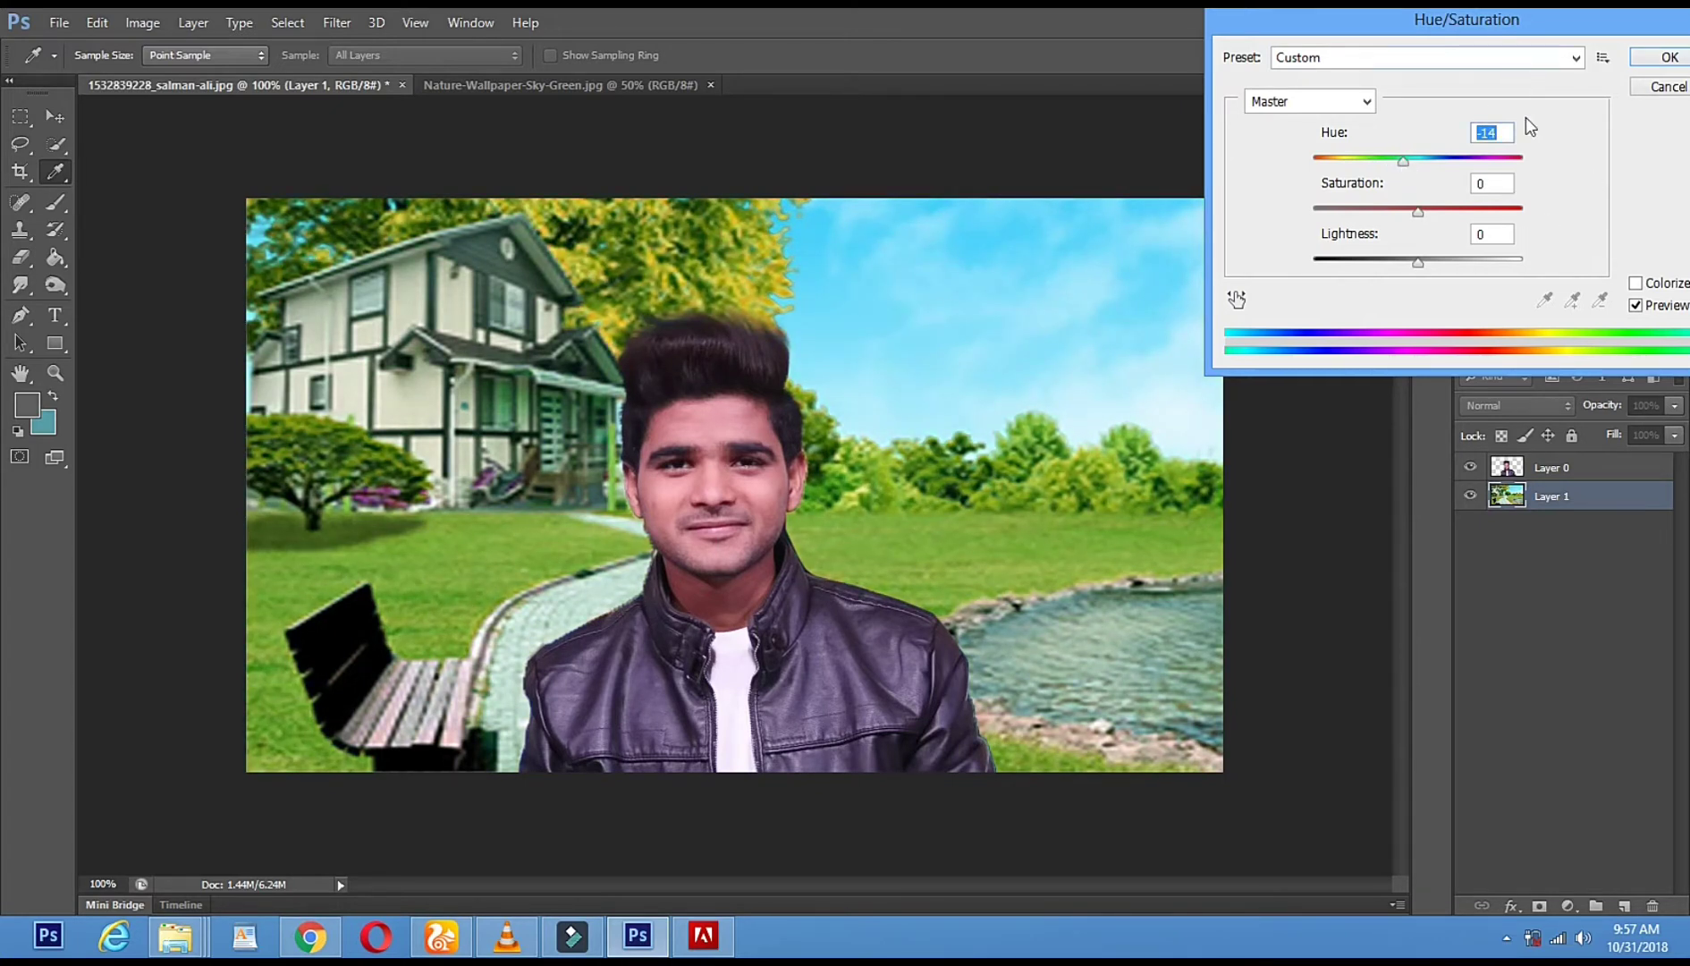
pyautogui.click(1669, 57)
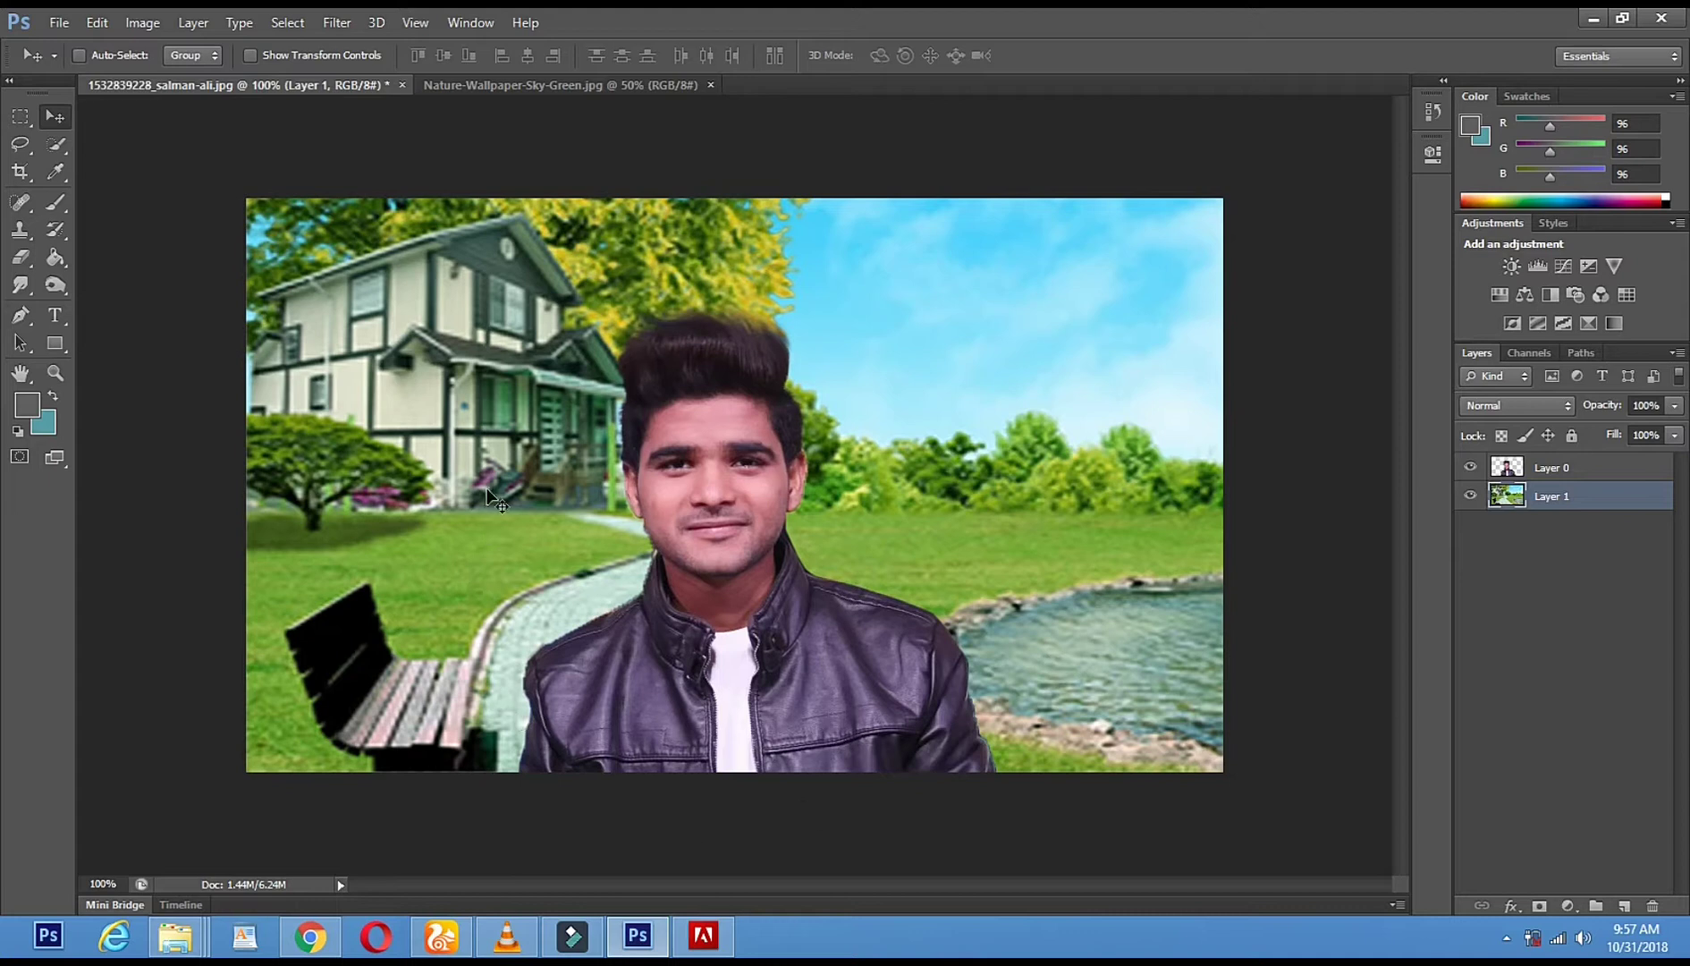
# - Move the background slightly to the left and soften it with a Gaussian Blur of 3.5 pixels radius
pyautogui.moveTo(421, 326); pyautogui.dragTo(396, 328)
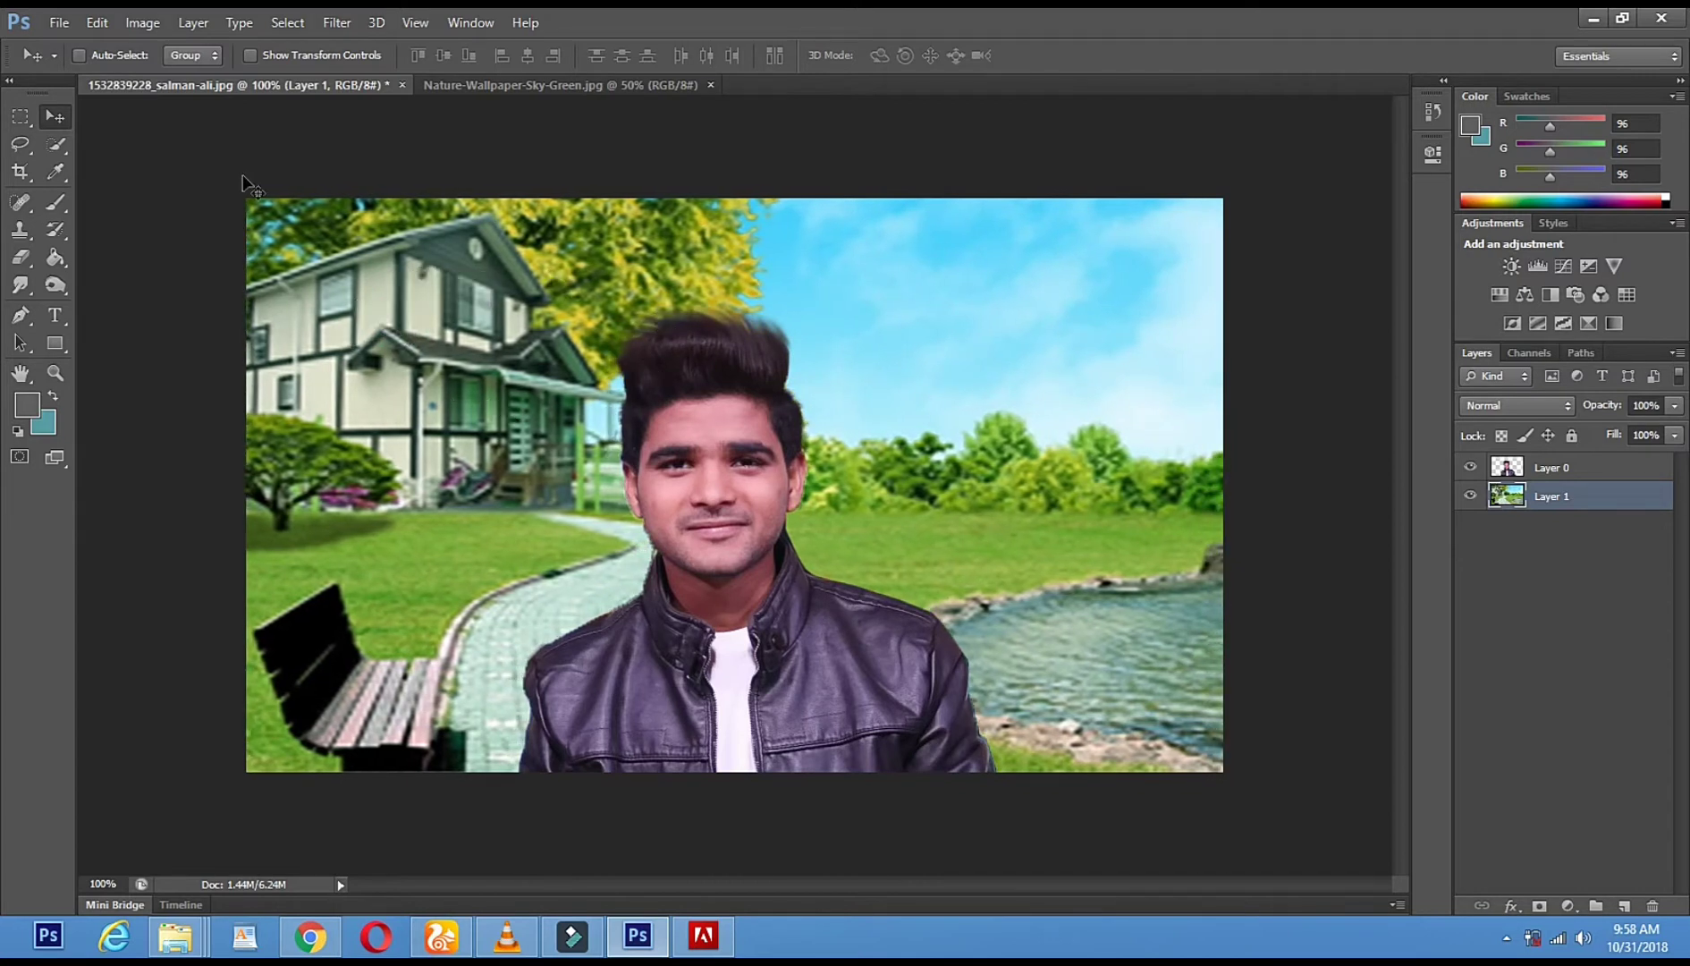
pyautogui.click(166, 23)
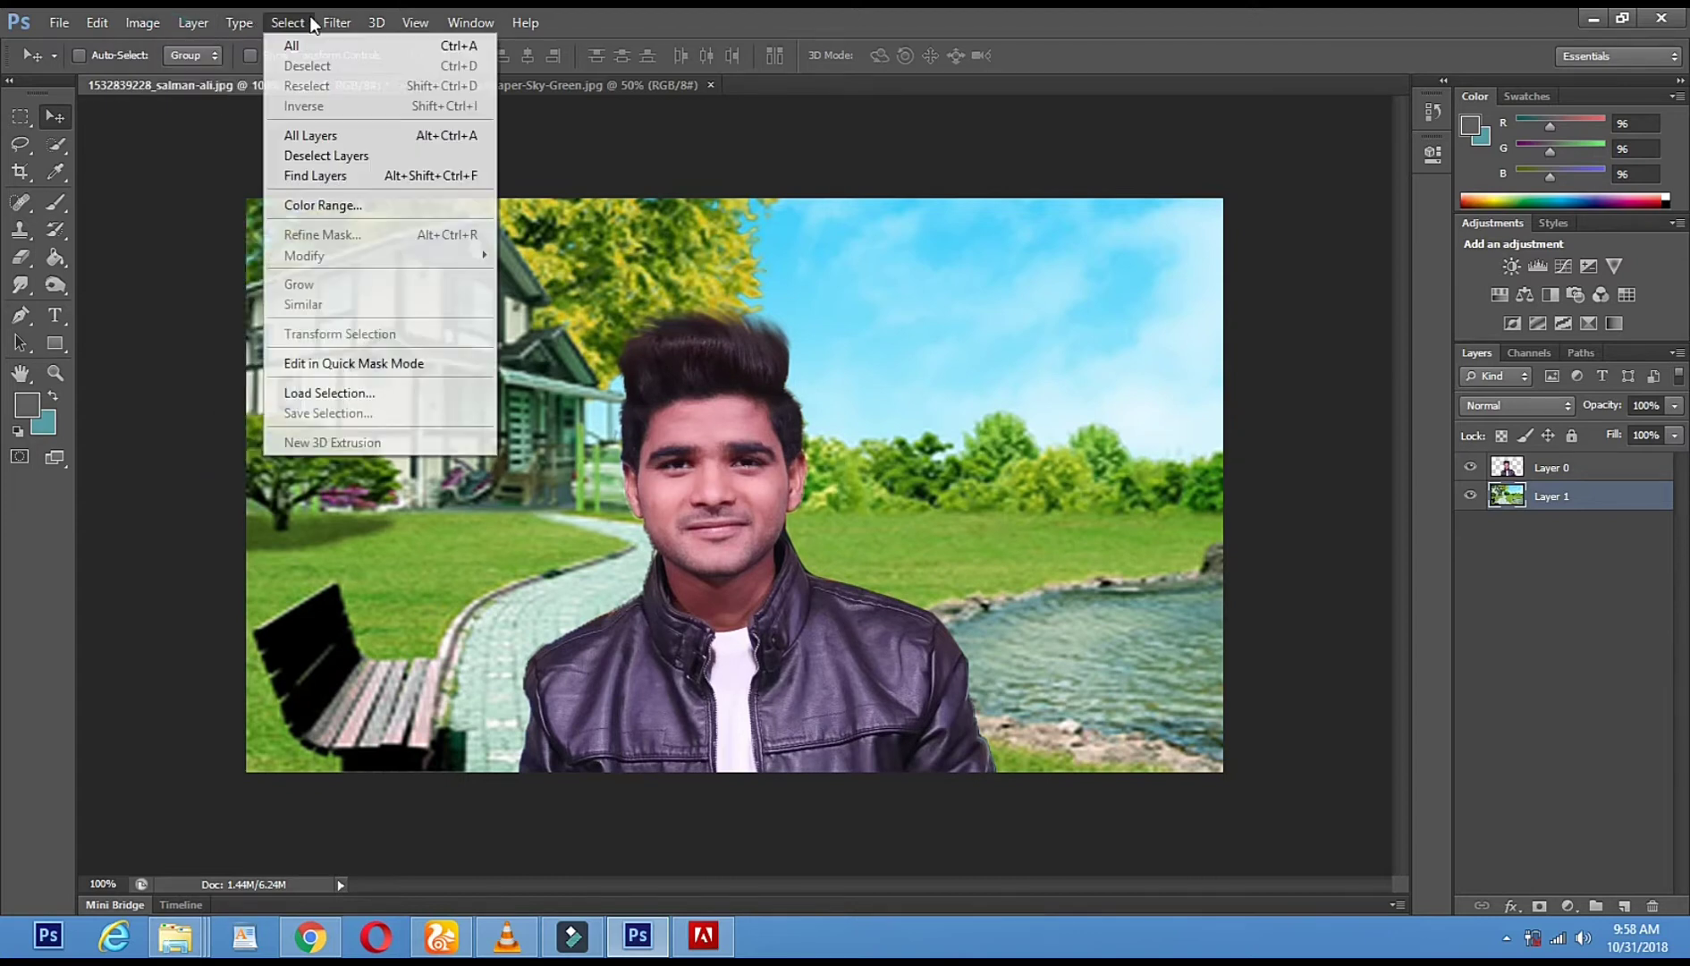
pyautogui.moveTo(343, 22)
pyautogui.moveTo(437, 234)
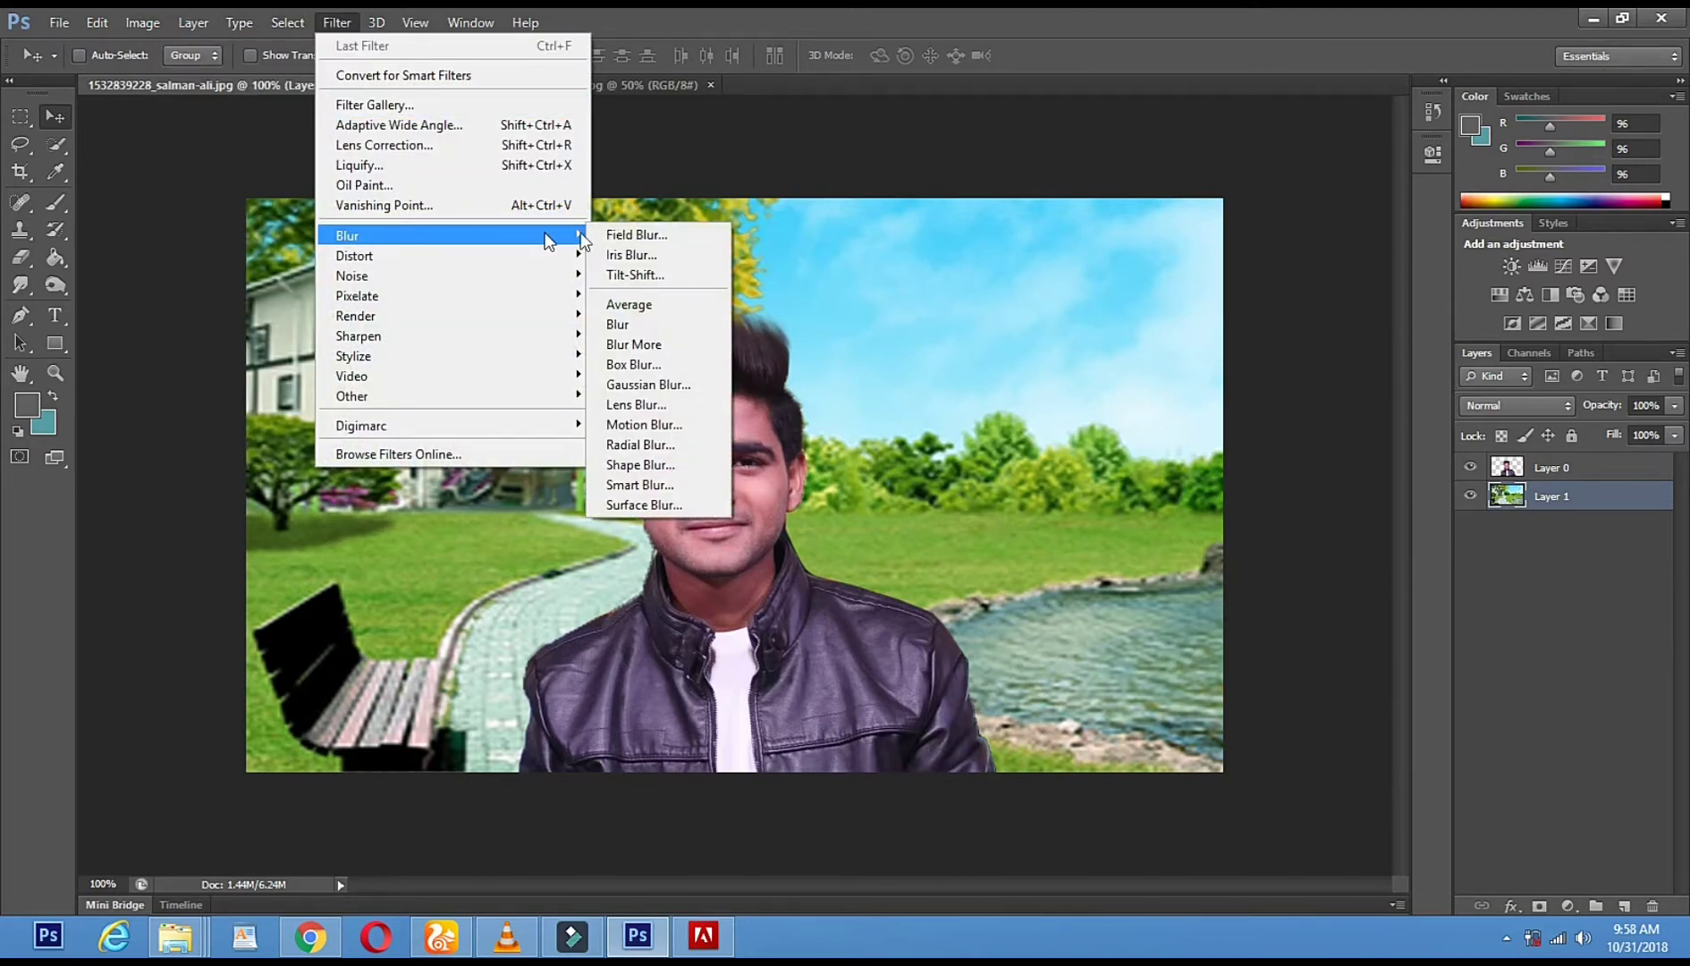
pyautogui.click(677, 390)
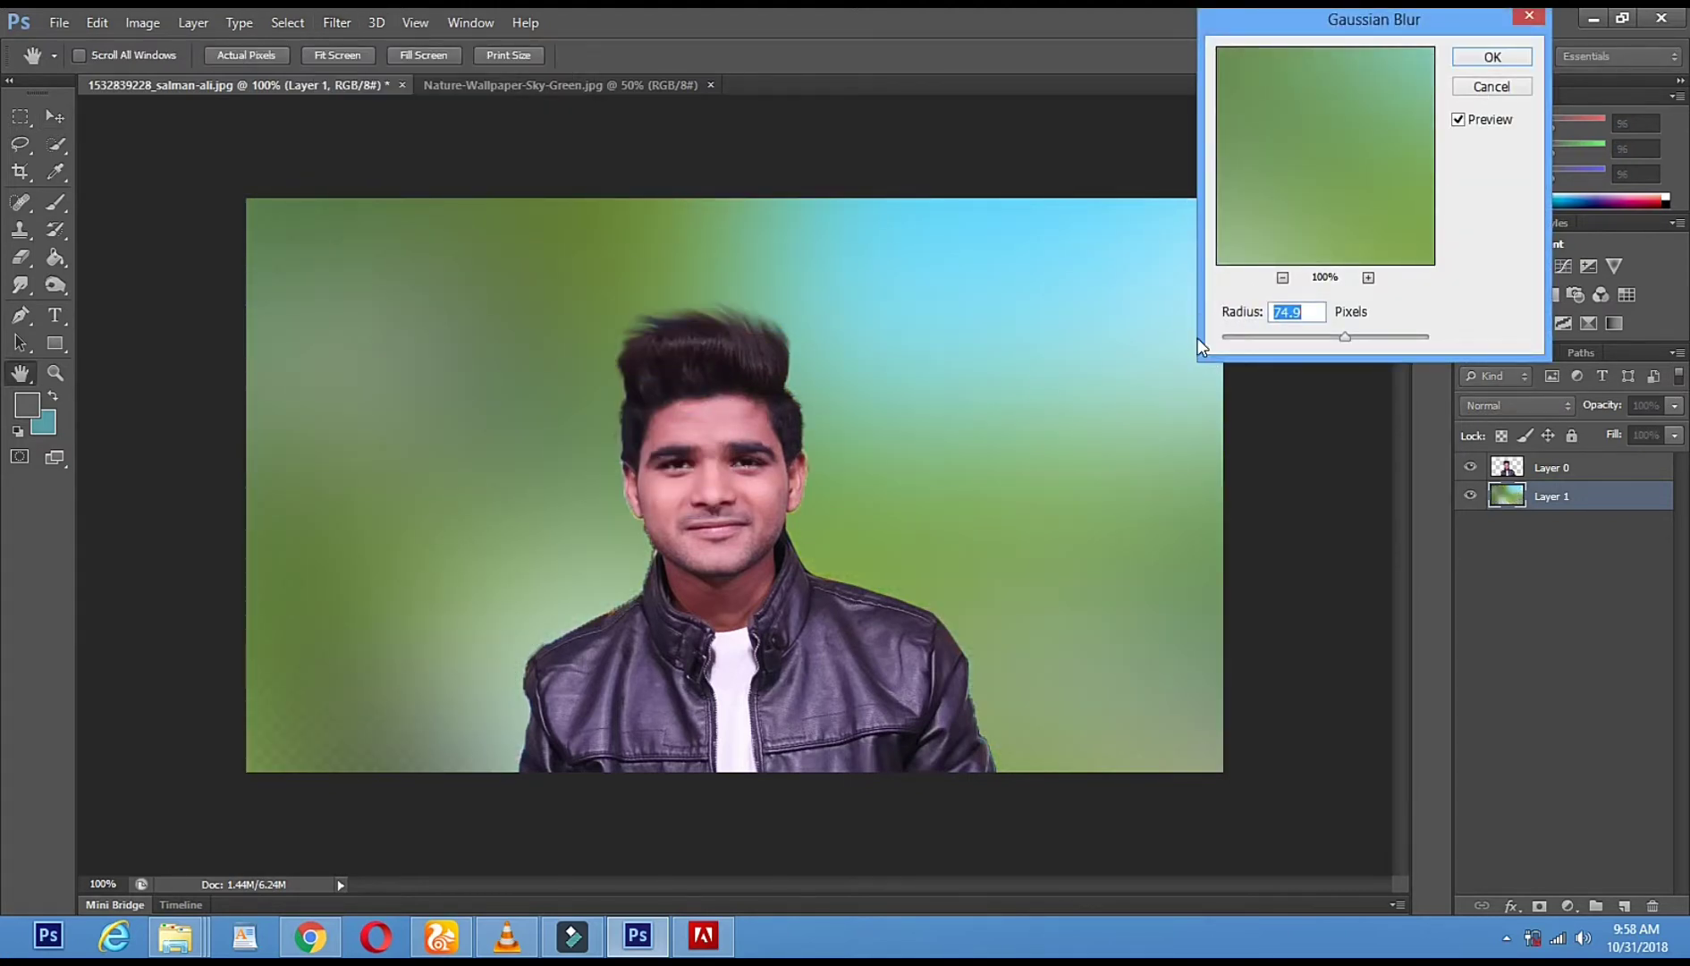
pyautogui.moveTo(1344, 340); pyautogui.dragTo(1254, 340)
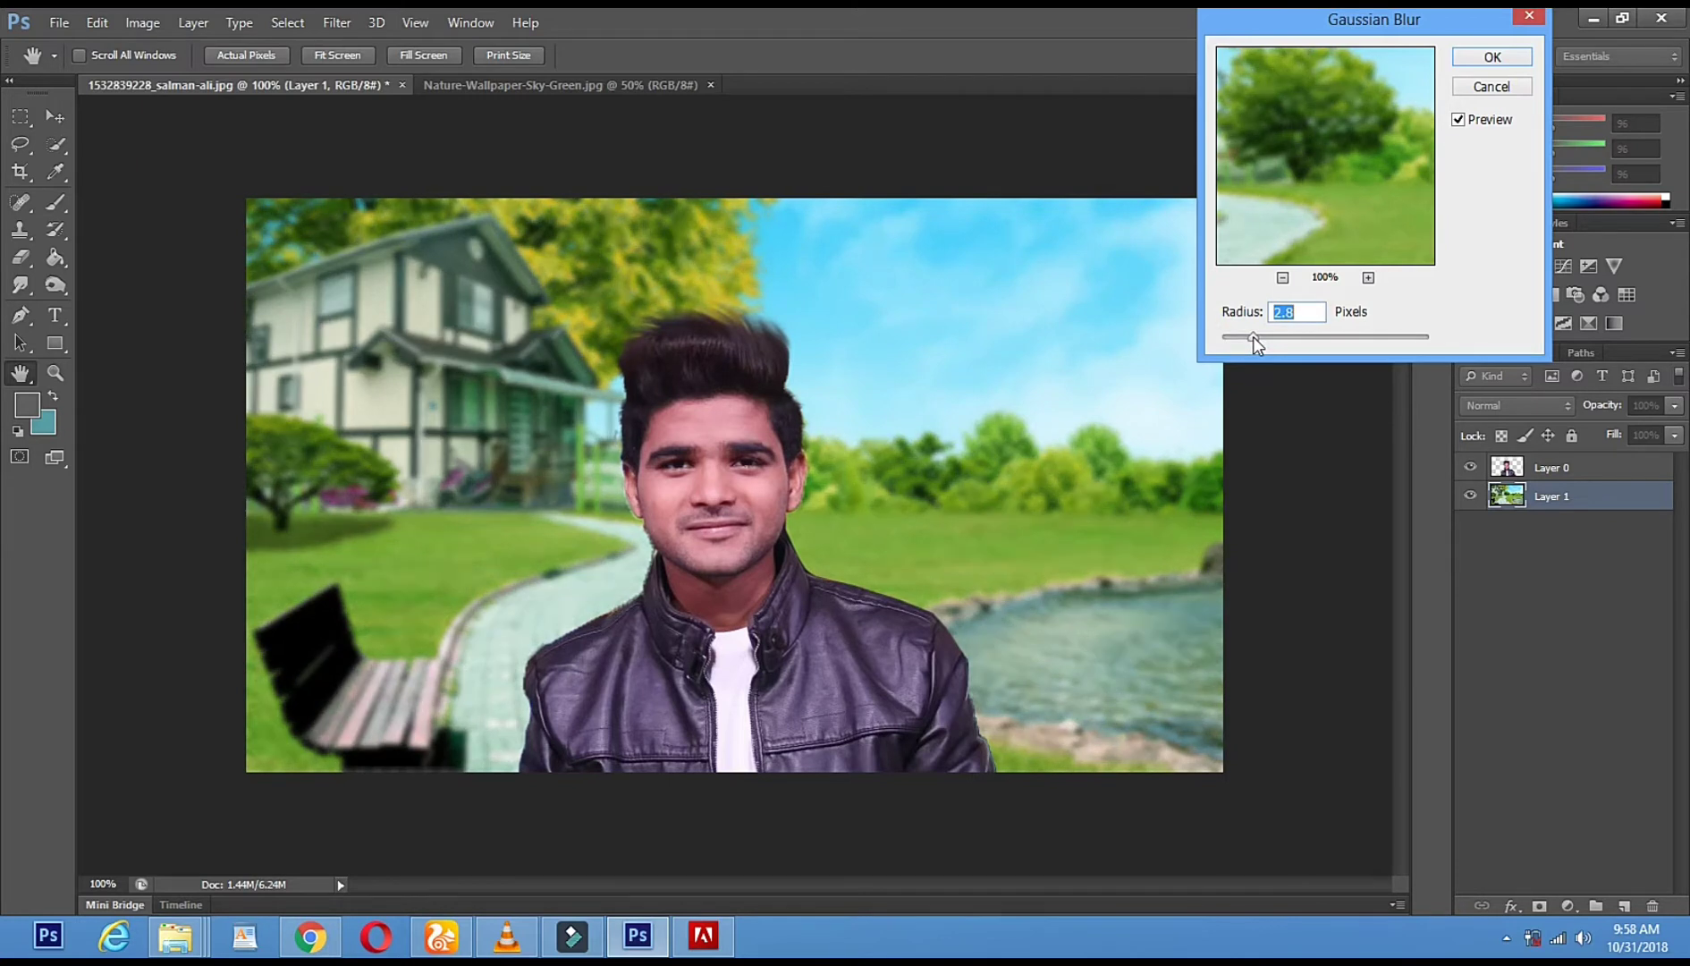
pyautogui.moveTo(1263, 338); pyautogui.dragTo(1262, 337)
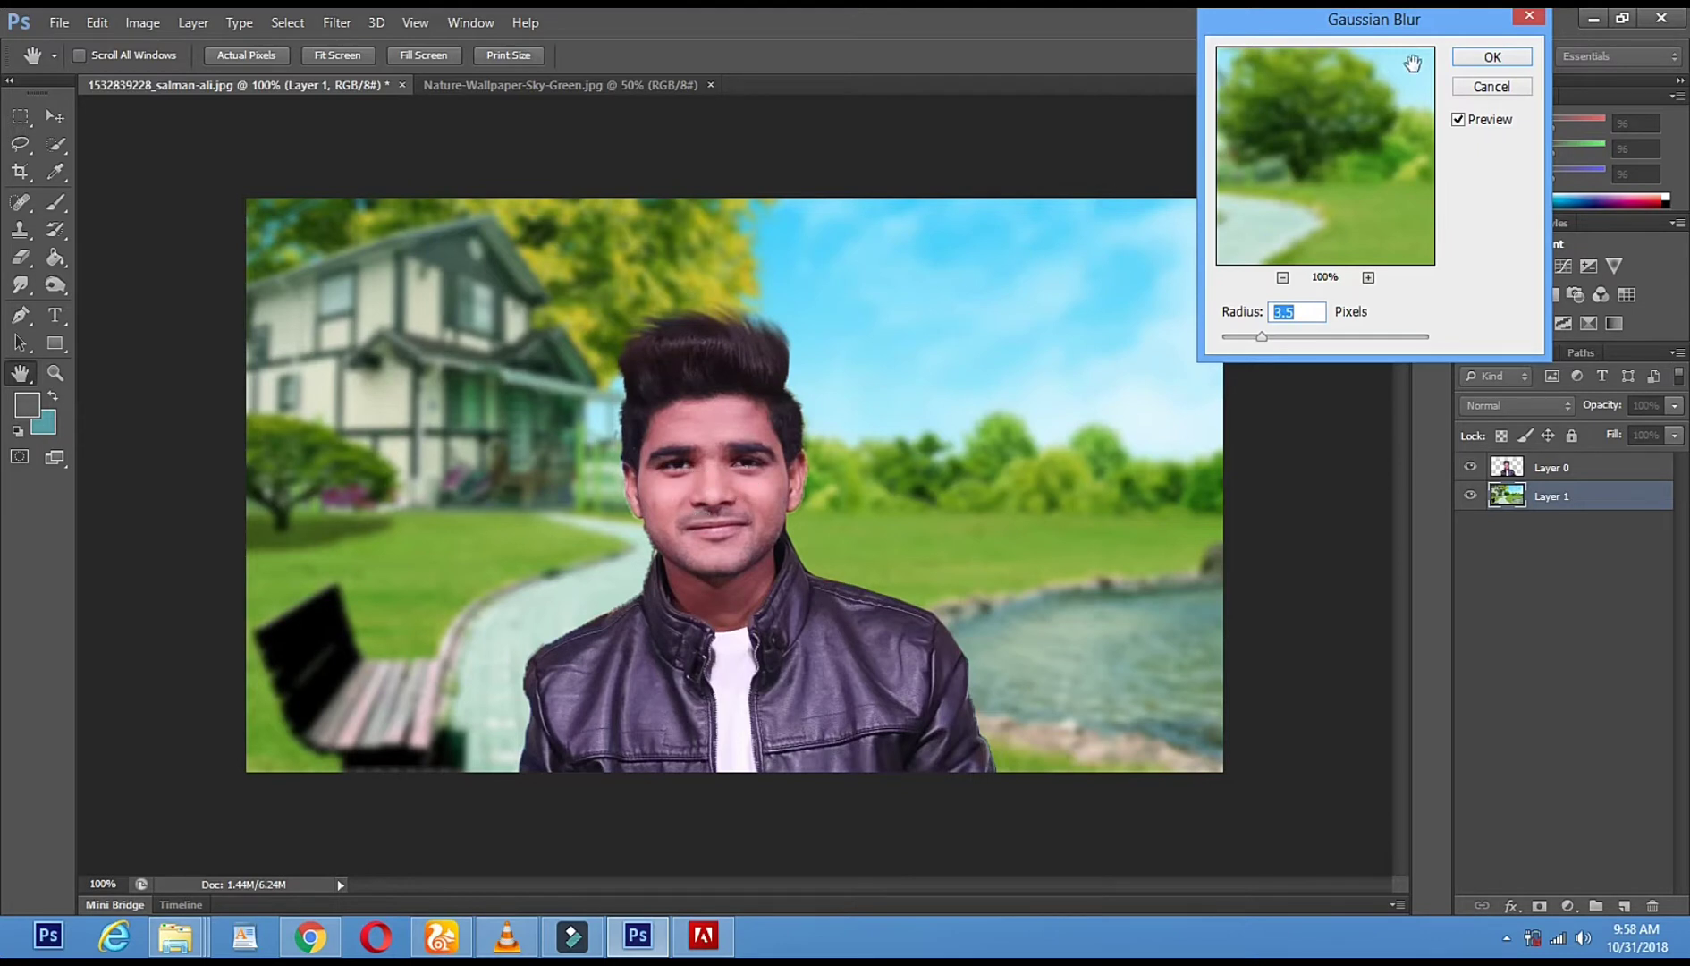
pyautogui.click(1473, 59)
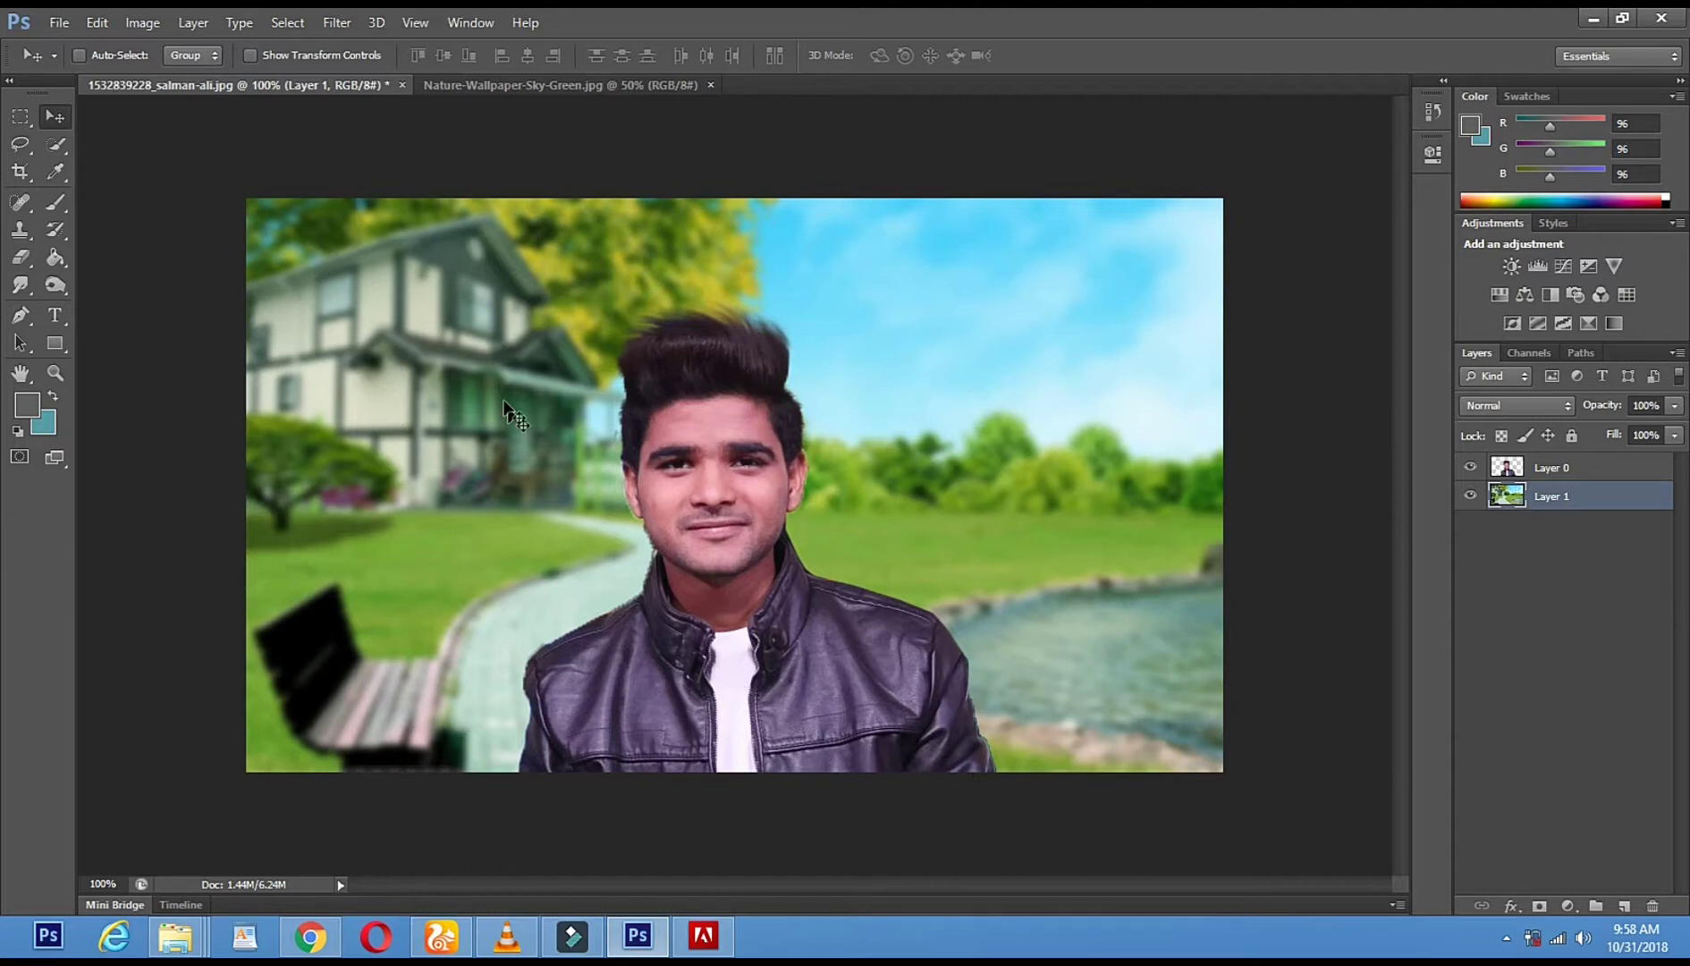
# - Adjust the background's Levels to input black 16, midtones 1.33 and output white 211
pyautogui.rightClick(417, 347)
pyautogui.click(438, 363)
pyautogui.click(1538, 499)
pyautogui.click(151, 29)
pyautogui.moveTo(174, 73)
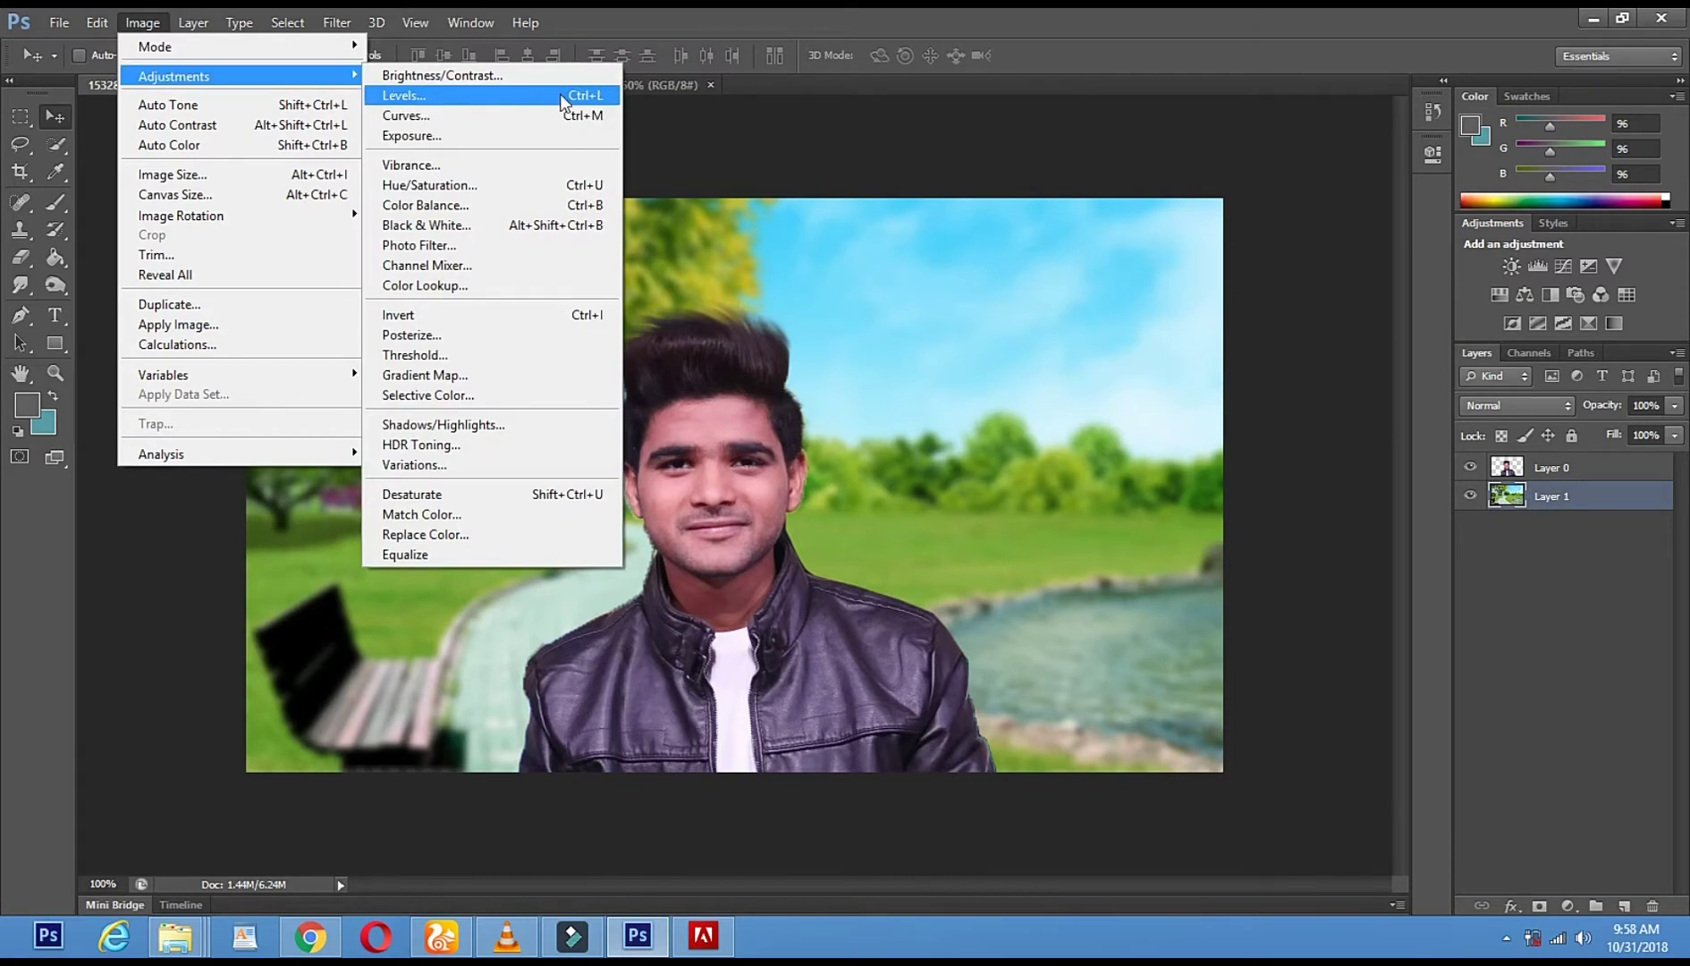
pyautogui.click(595, 96)
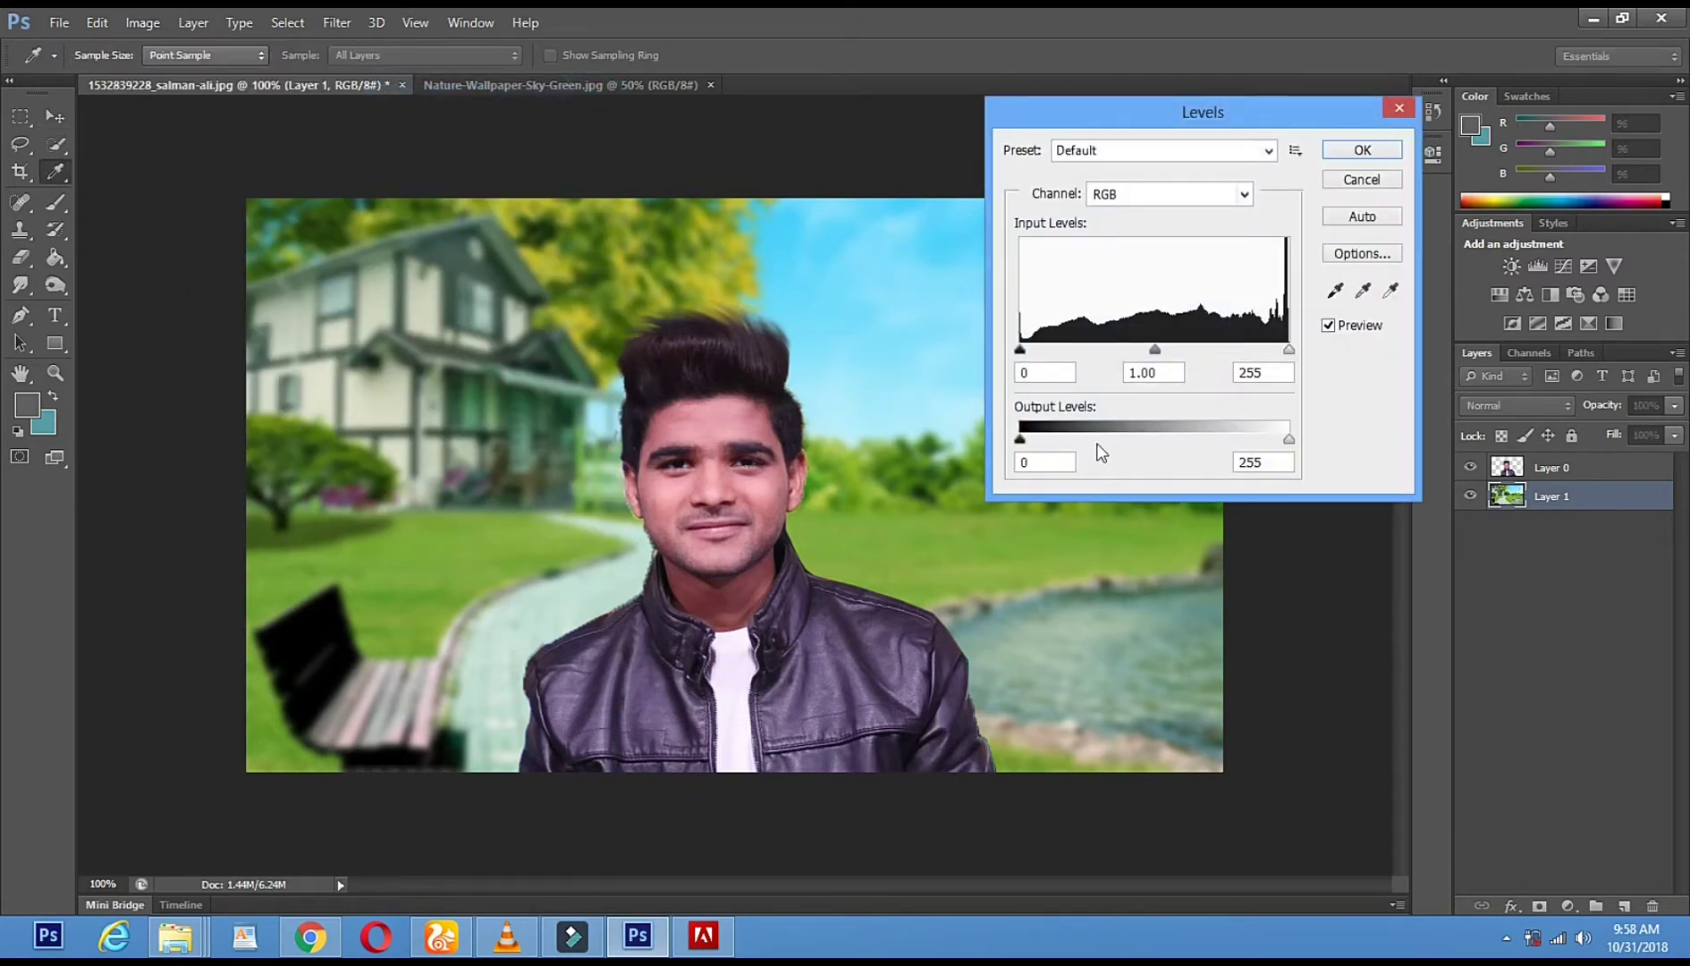
pyautogui.click(1288, 435)
pyautogui.moveTo(1288, 438); pyautogui.dragTo(1245, 440)
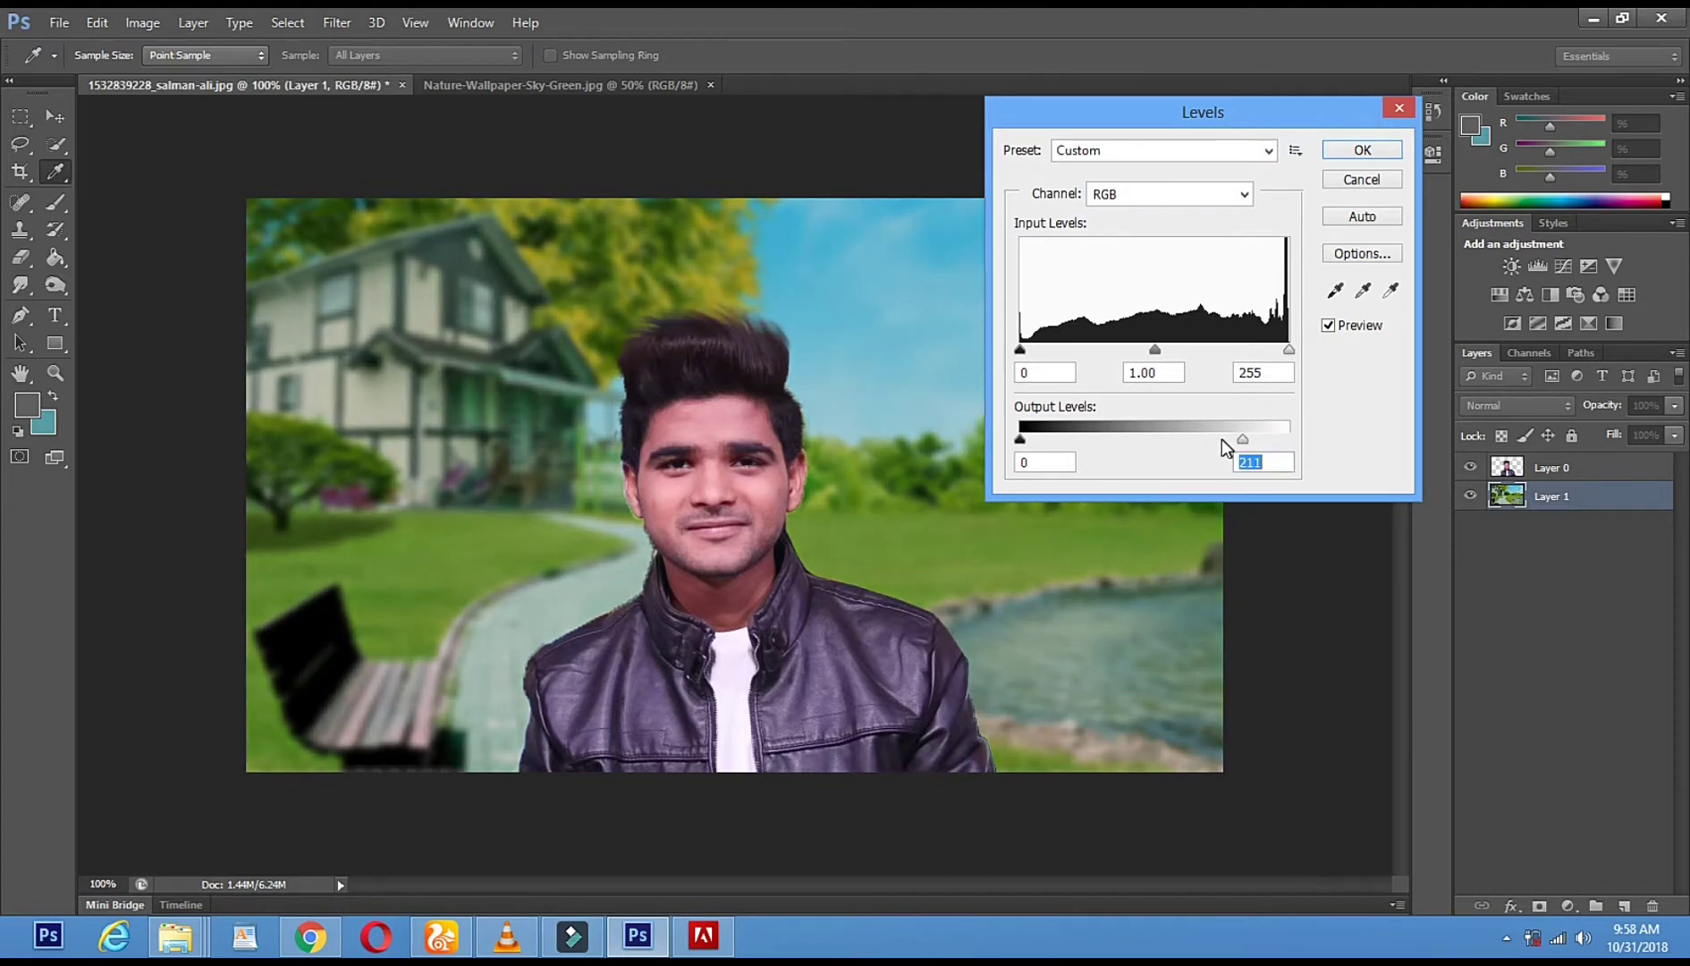
pyautogui.moveTo(1020, 349); pyautogui.dragTo(1037, 356)
pyautogui.moveTo(1164, 350); pyautogui.dragTo(1137, 354)
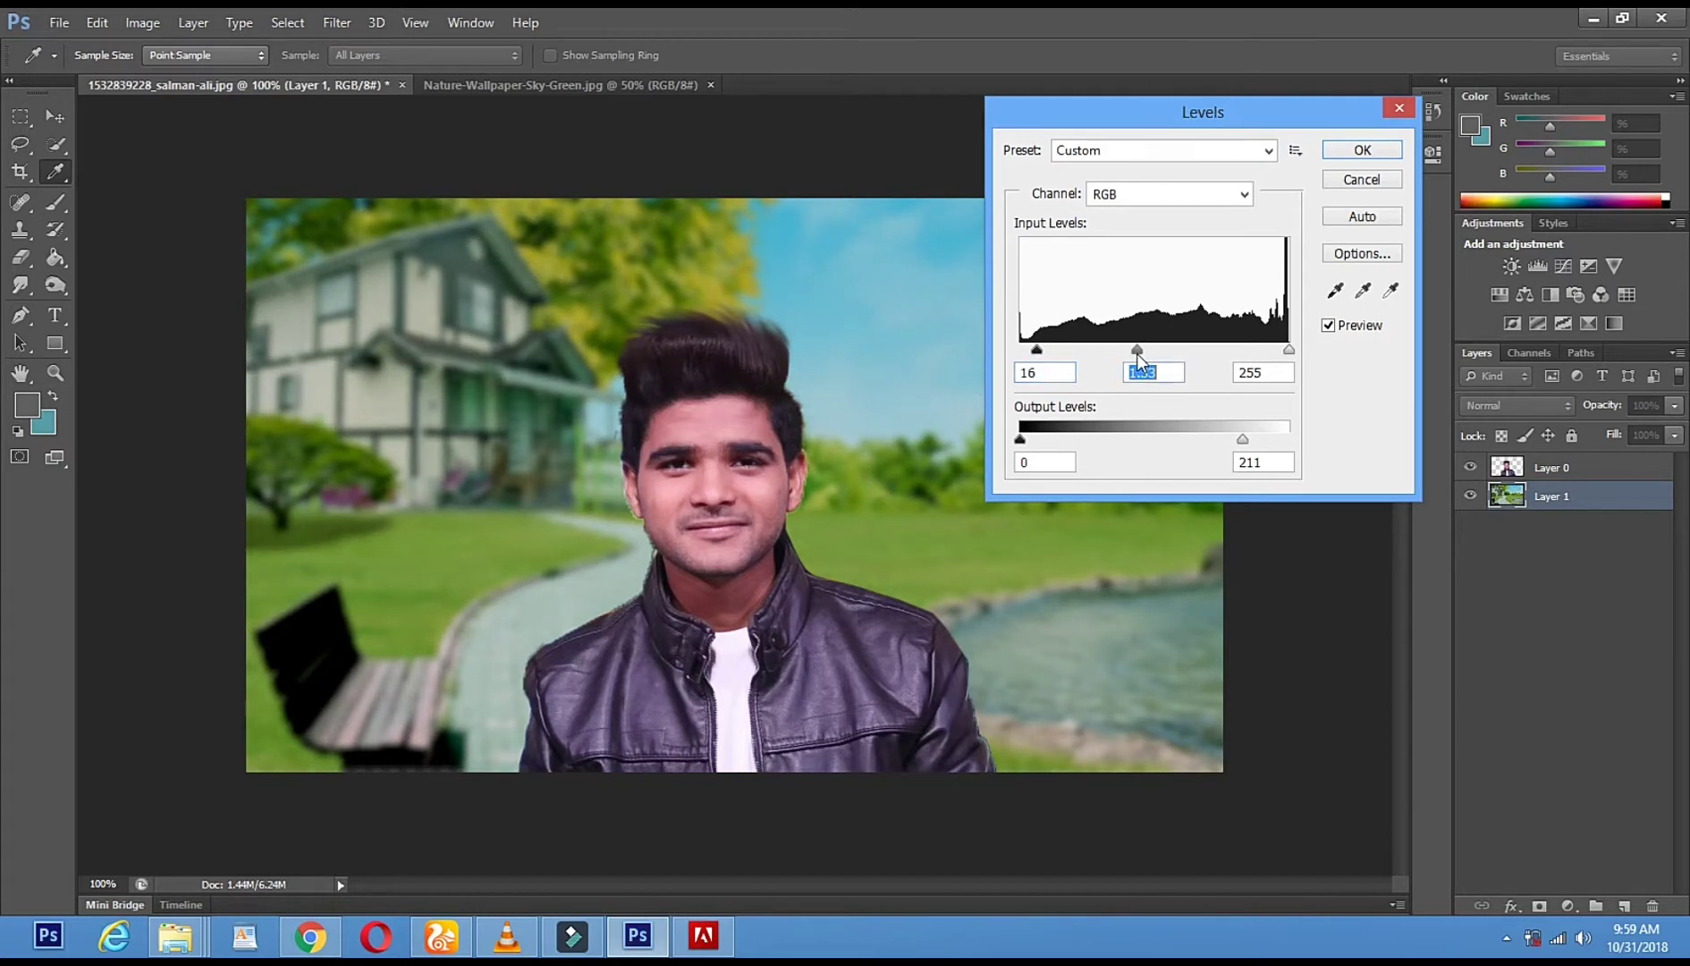
pyautogui.click(1374, 148)
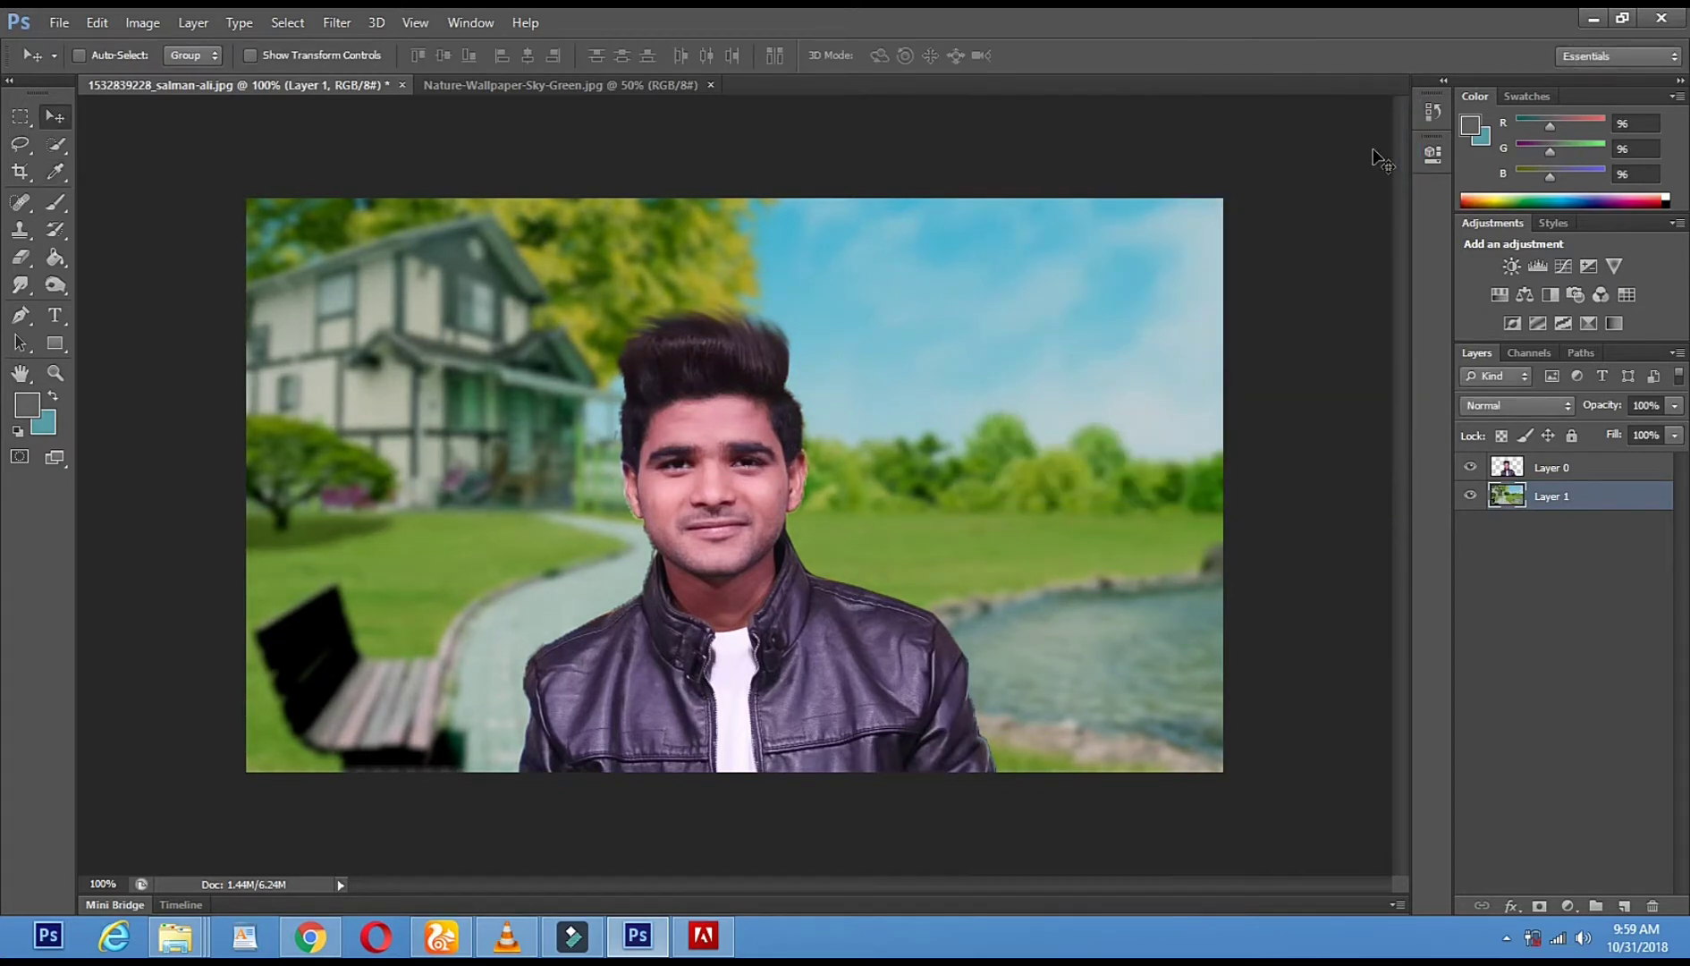
# - Set up the Smudge tool on the man's layer with a soft round brush of 32 px and 0% hardness
pyautogui.click(1520, 468)
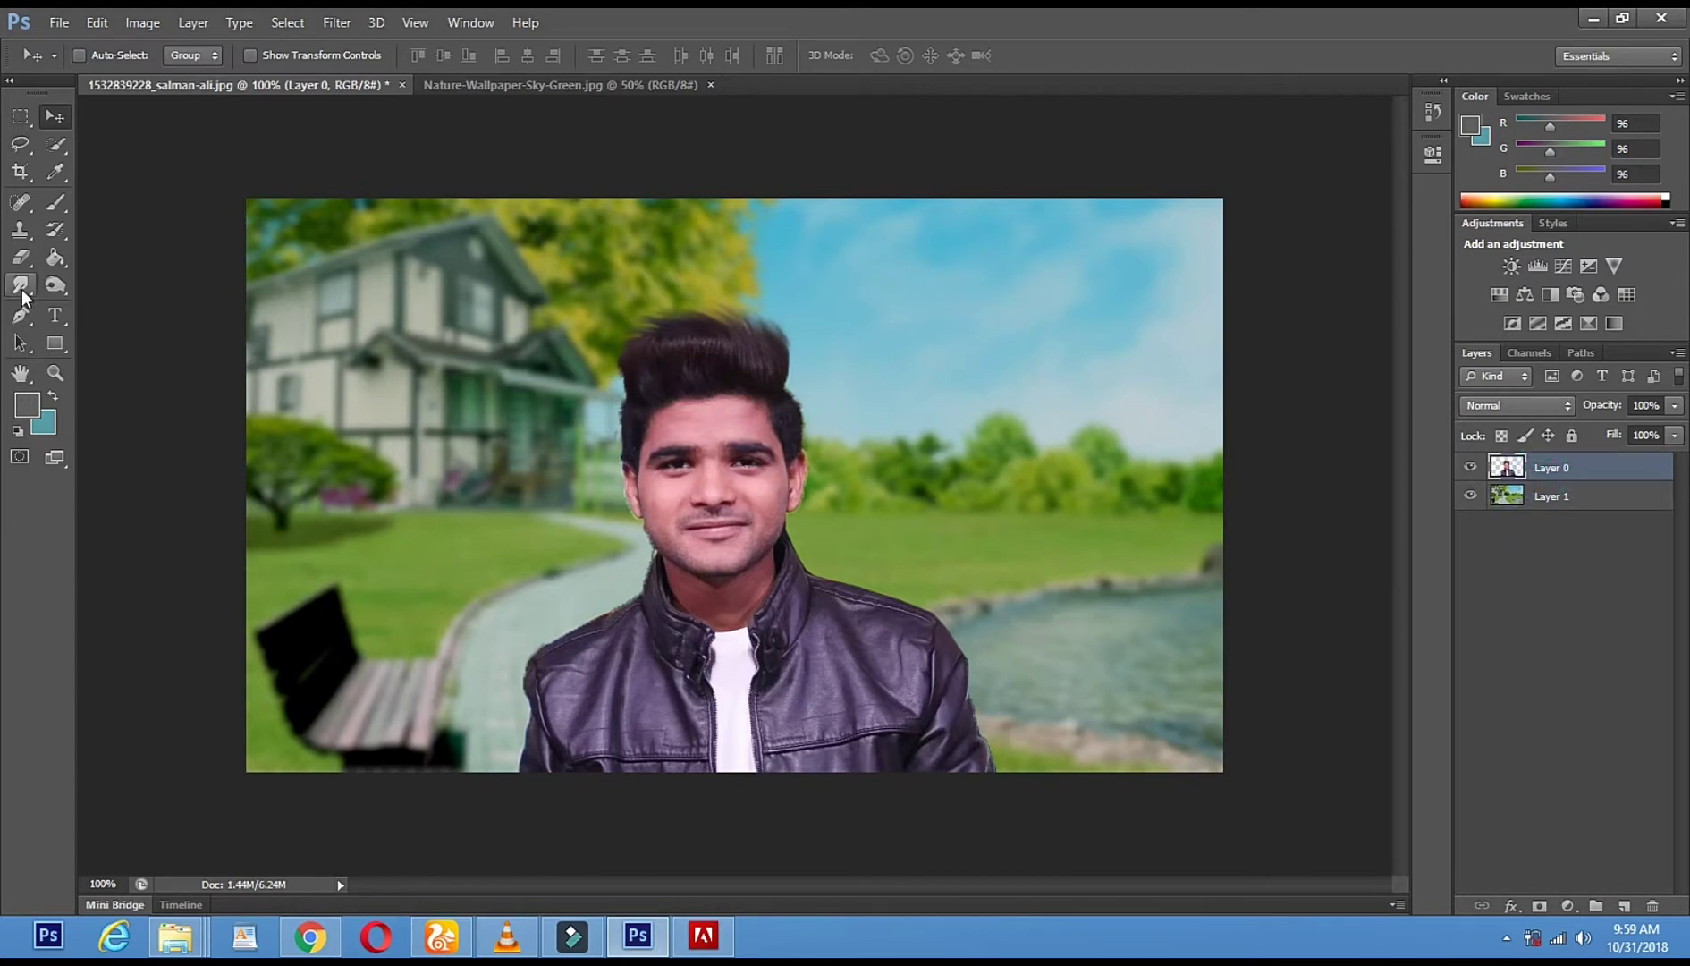
pyautogui.click(22, 290)
pyautogui.rightClick(604, 519)
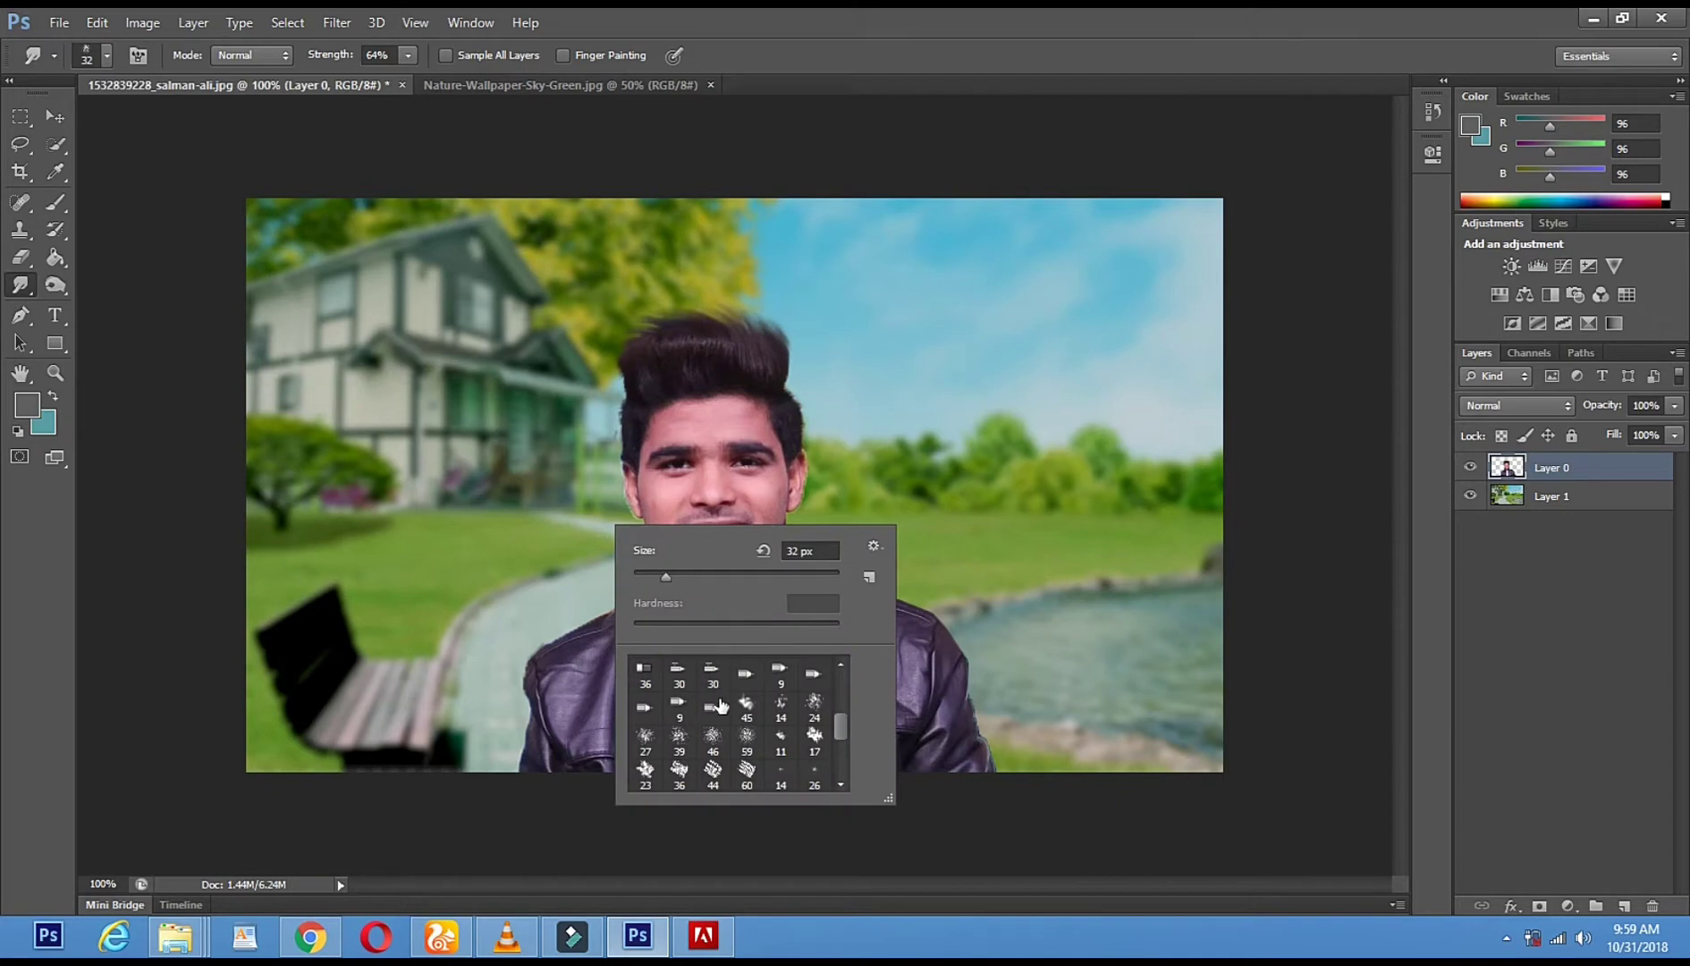
pyautogui.scroll(2, 787, 706)
pyautogui.click(657, 682)
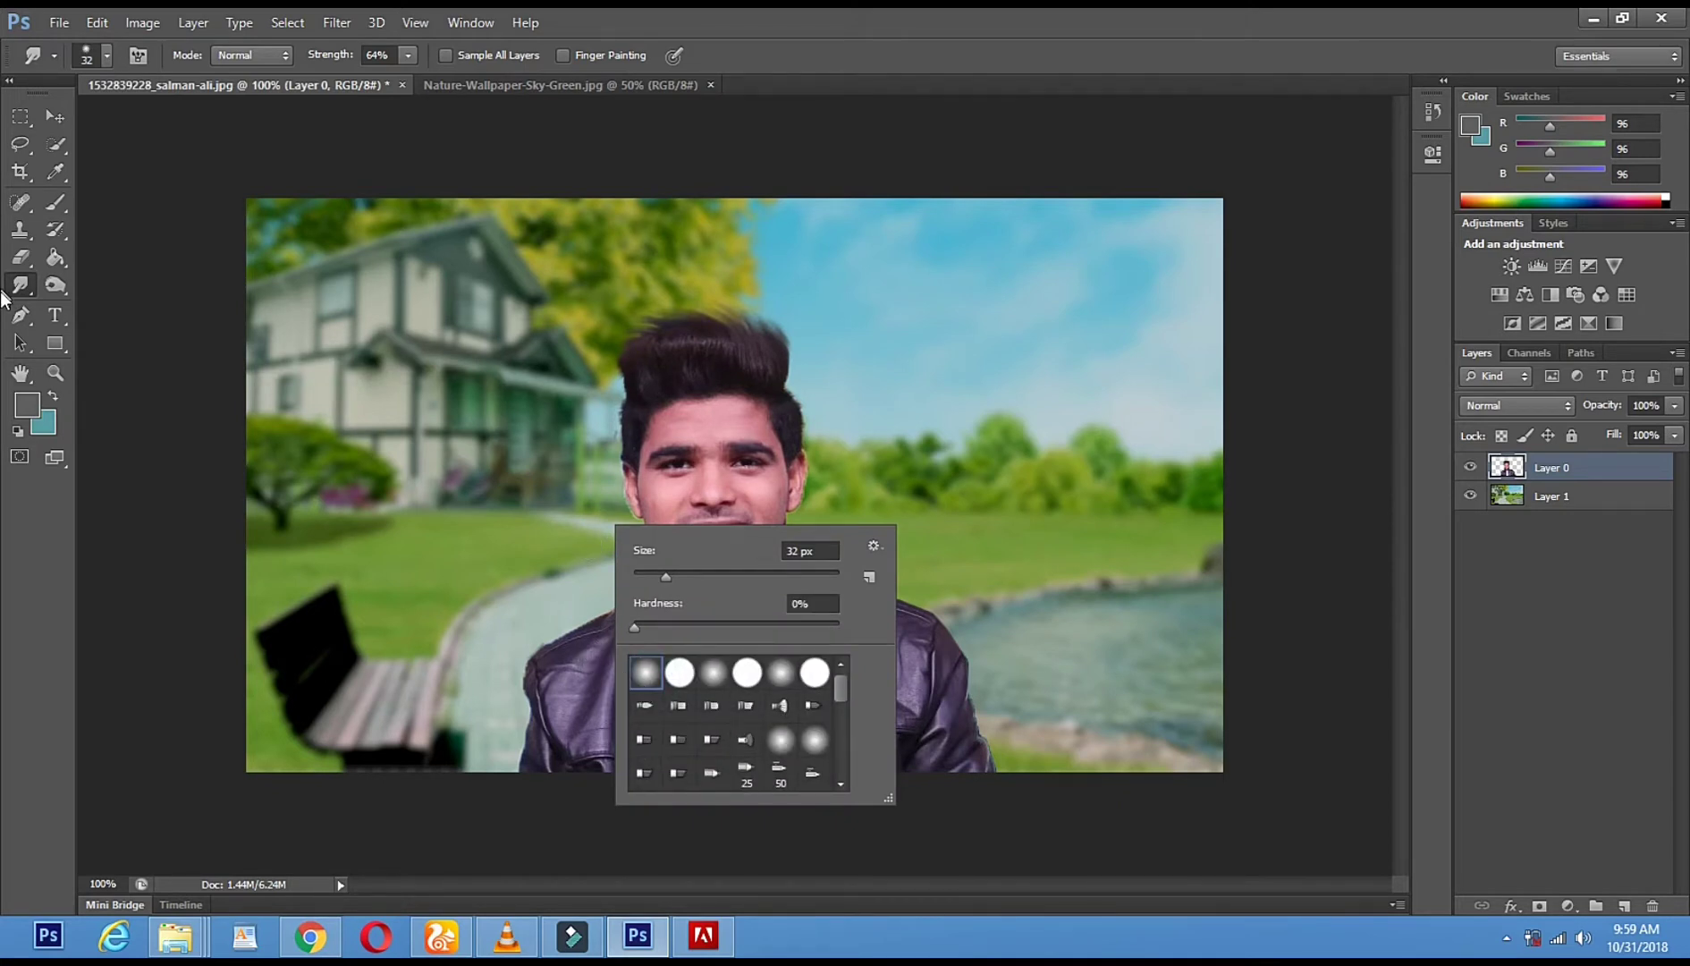
pyautogui.rightClick(20, 286)
pyautogui.click(120, 320)
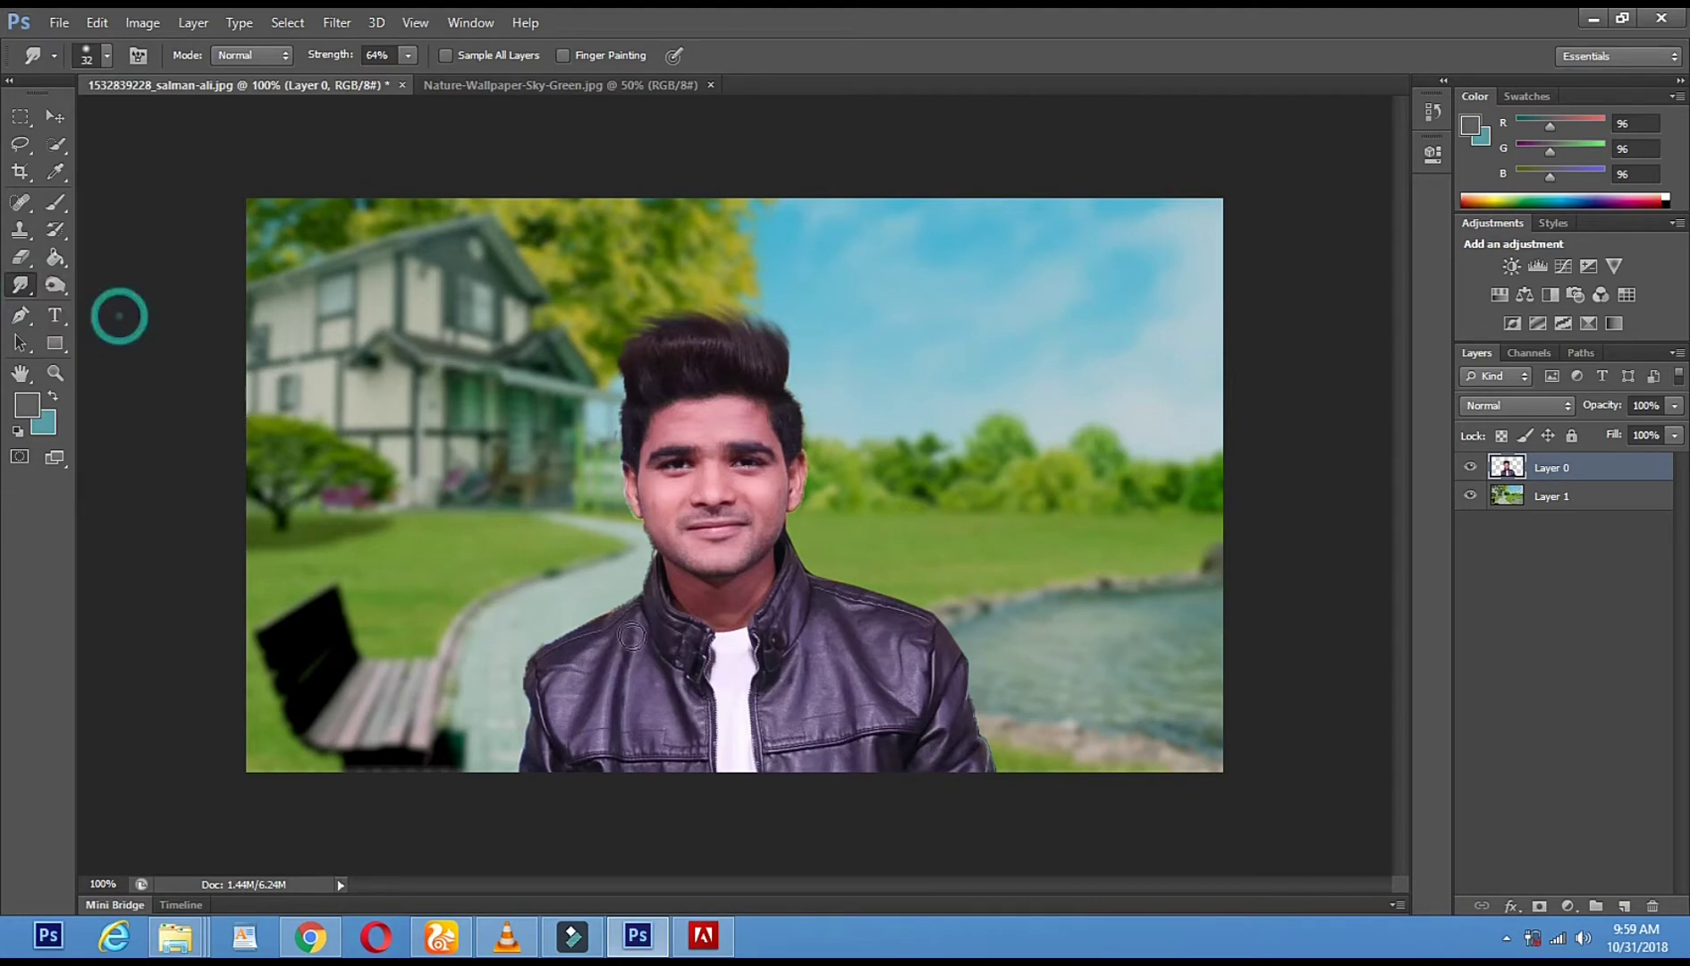
pyautogui.rightClick(633, 638)
pyautogui.click(676, 786)
# - Smudge the jacket's outline along both shoulders and down the sleeve beside the pond to soften the cut-out edge
pyautogui.click(822, 567)
pyautogui.moveTo(839, 575)
pyautogui.mouseDown()
pyautogui.moveTo(936, 611)
pyautogui.moveTo(960, 647)
pyautogui.moveTo(1003, 786)
pyautogui.moveTo(973, 793)
pyautogui.mouseUp()
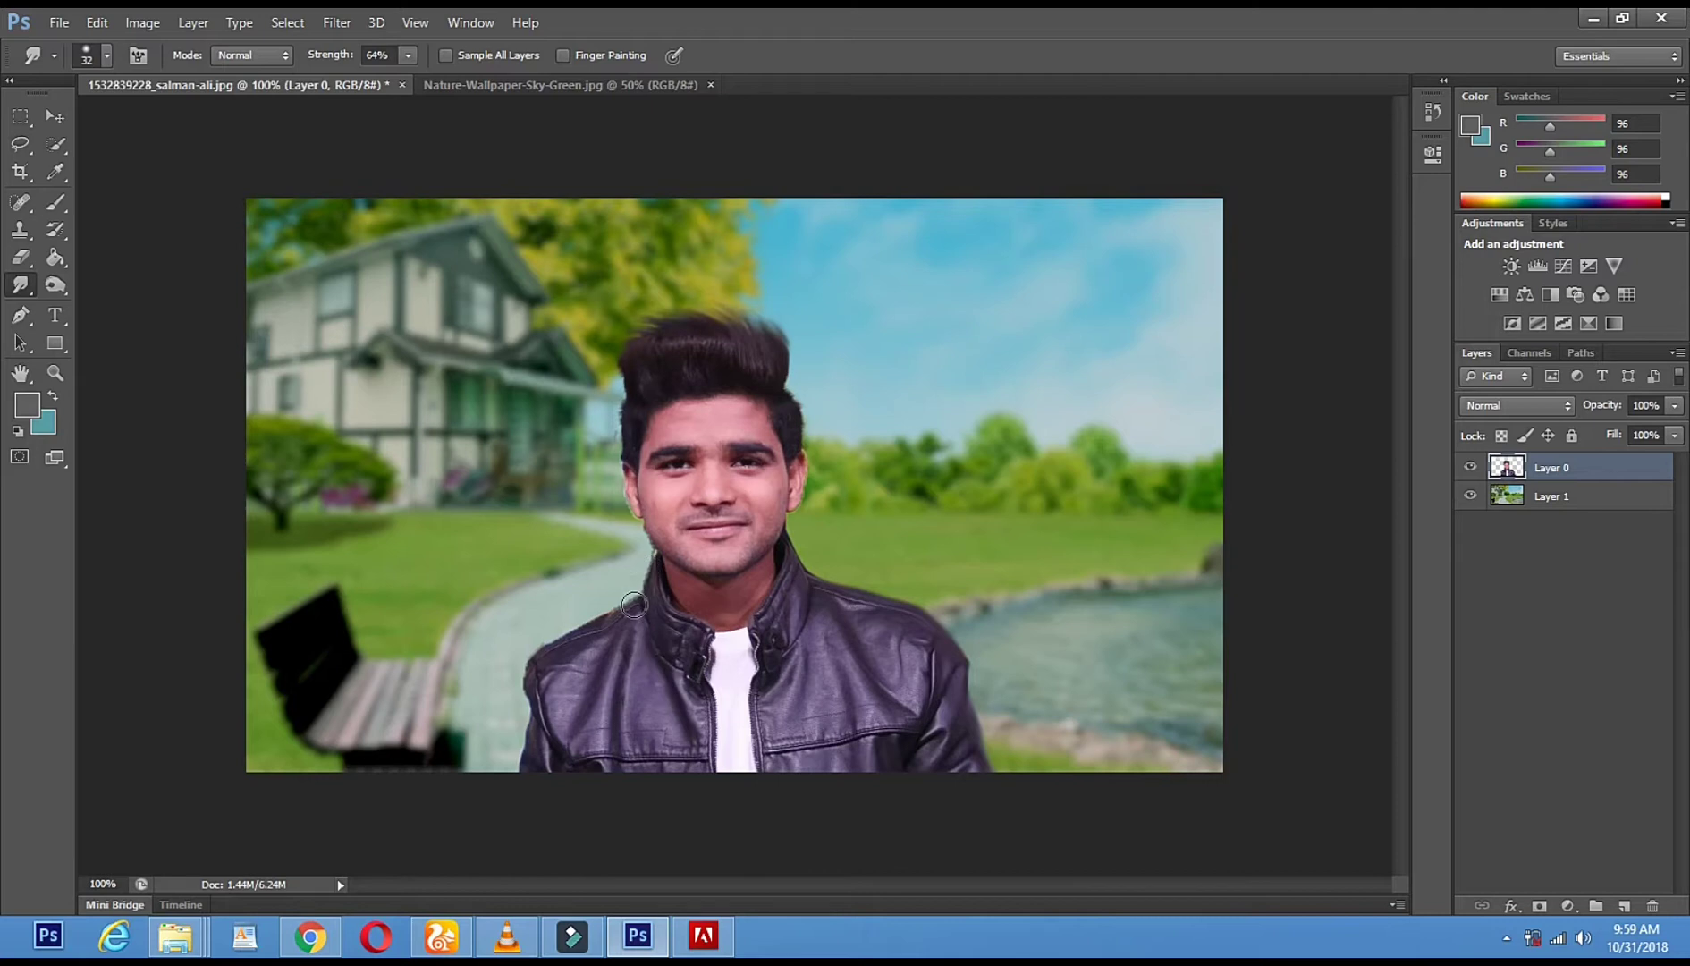
pyautogui.moveTo(635, 602); pyautogui.dragTo(522, 660)
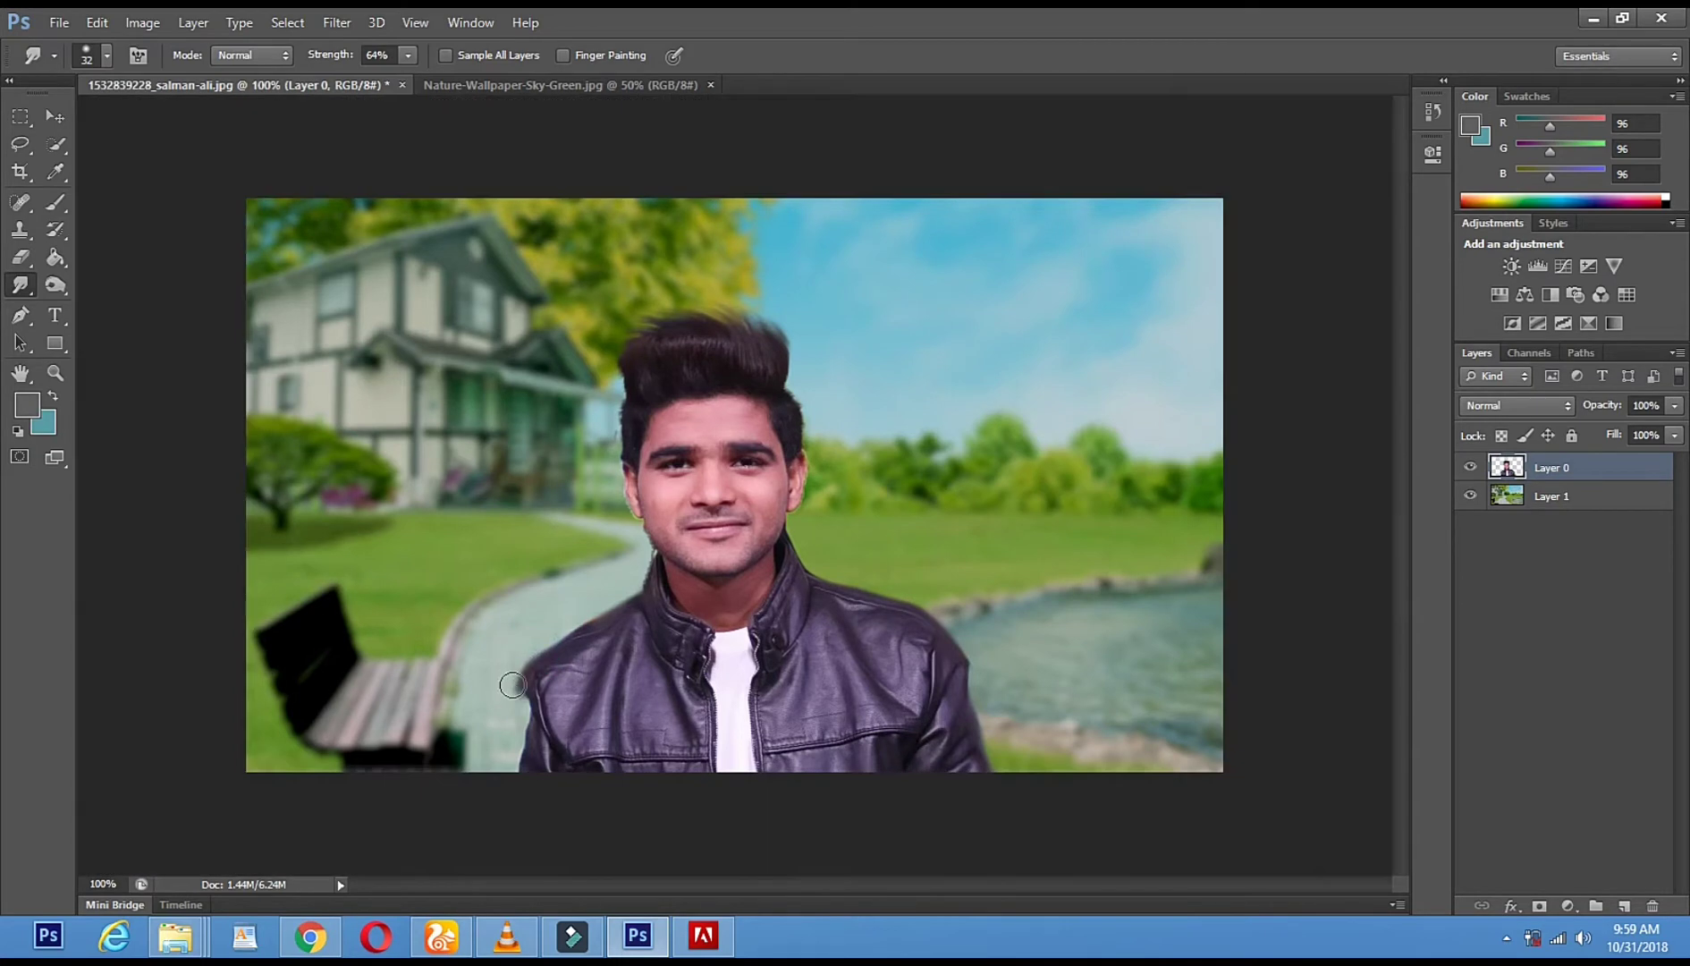
# - Try smudging the jacket's sleeve edge nearest the bench and undo the strokes
pyautogui.moveTo(537, 676); pyautogui.dragTo(521, 752)
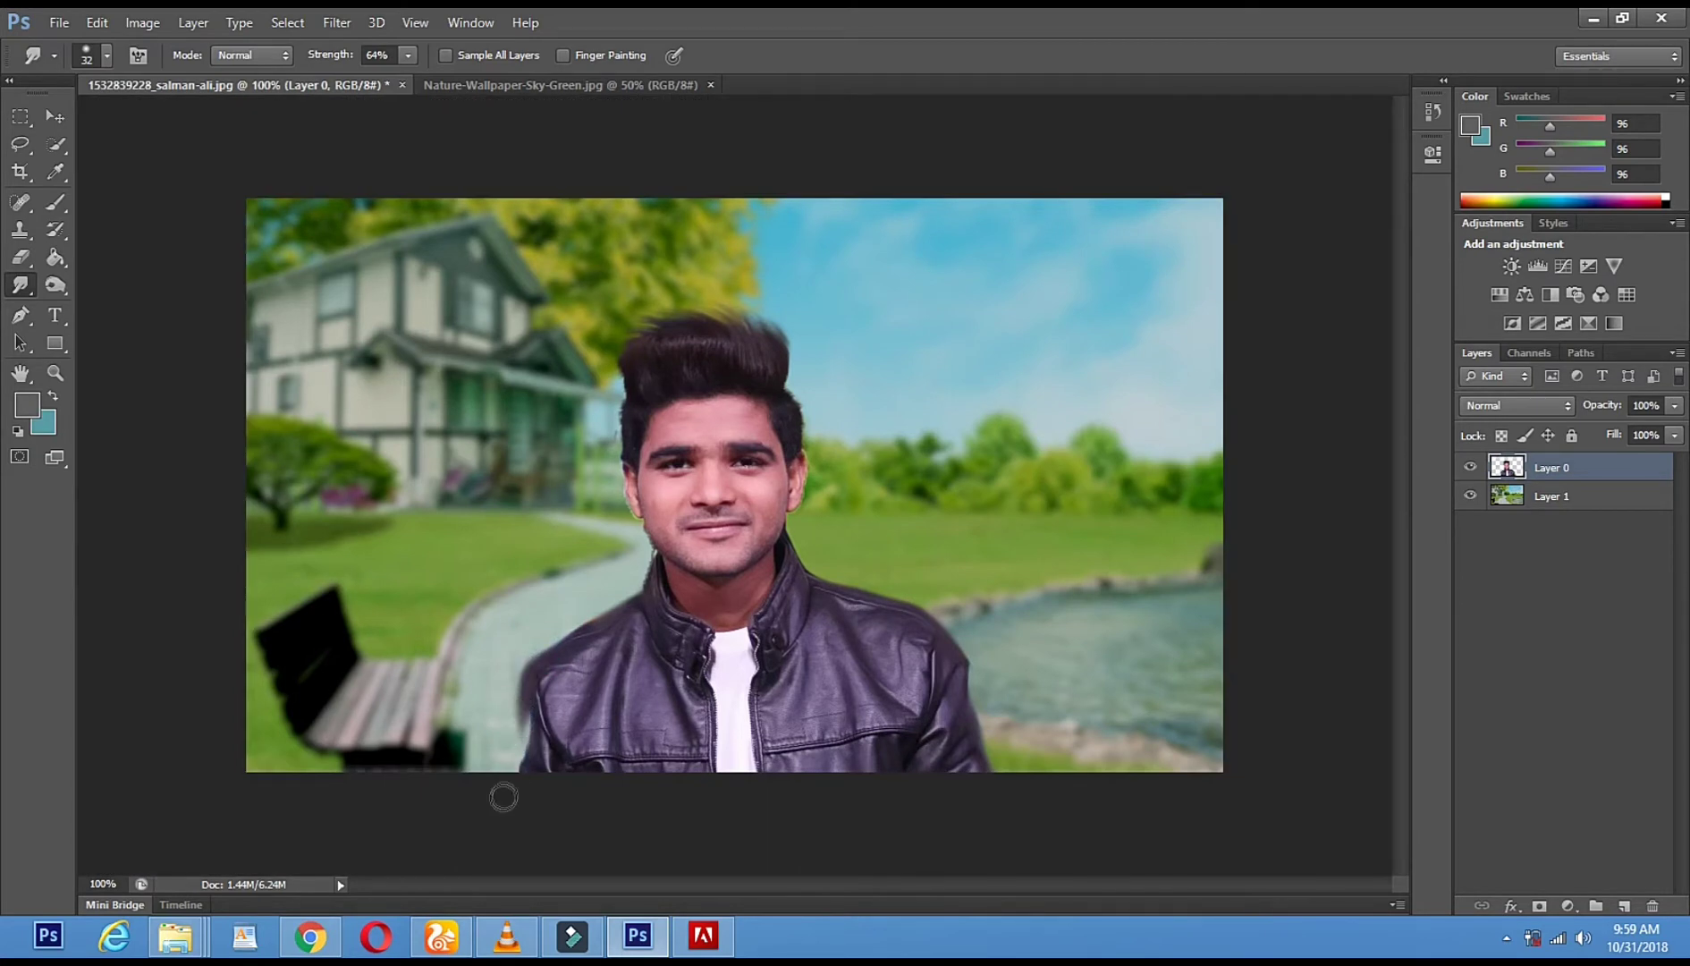
pyautogui.click(110, 19)
pyautogui.click(116, 43)
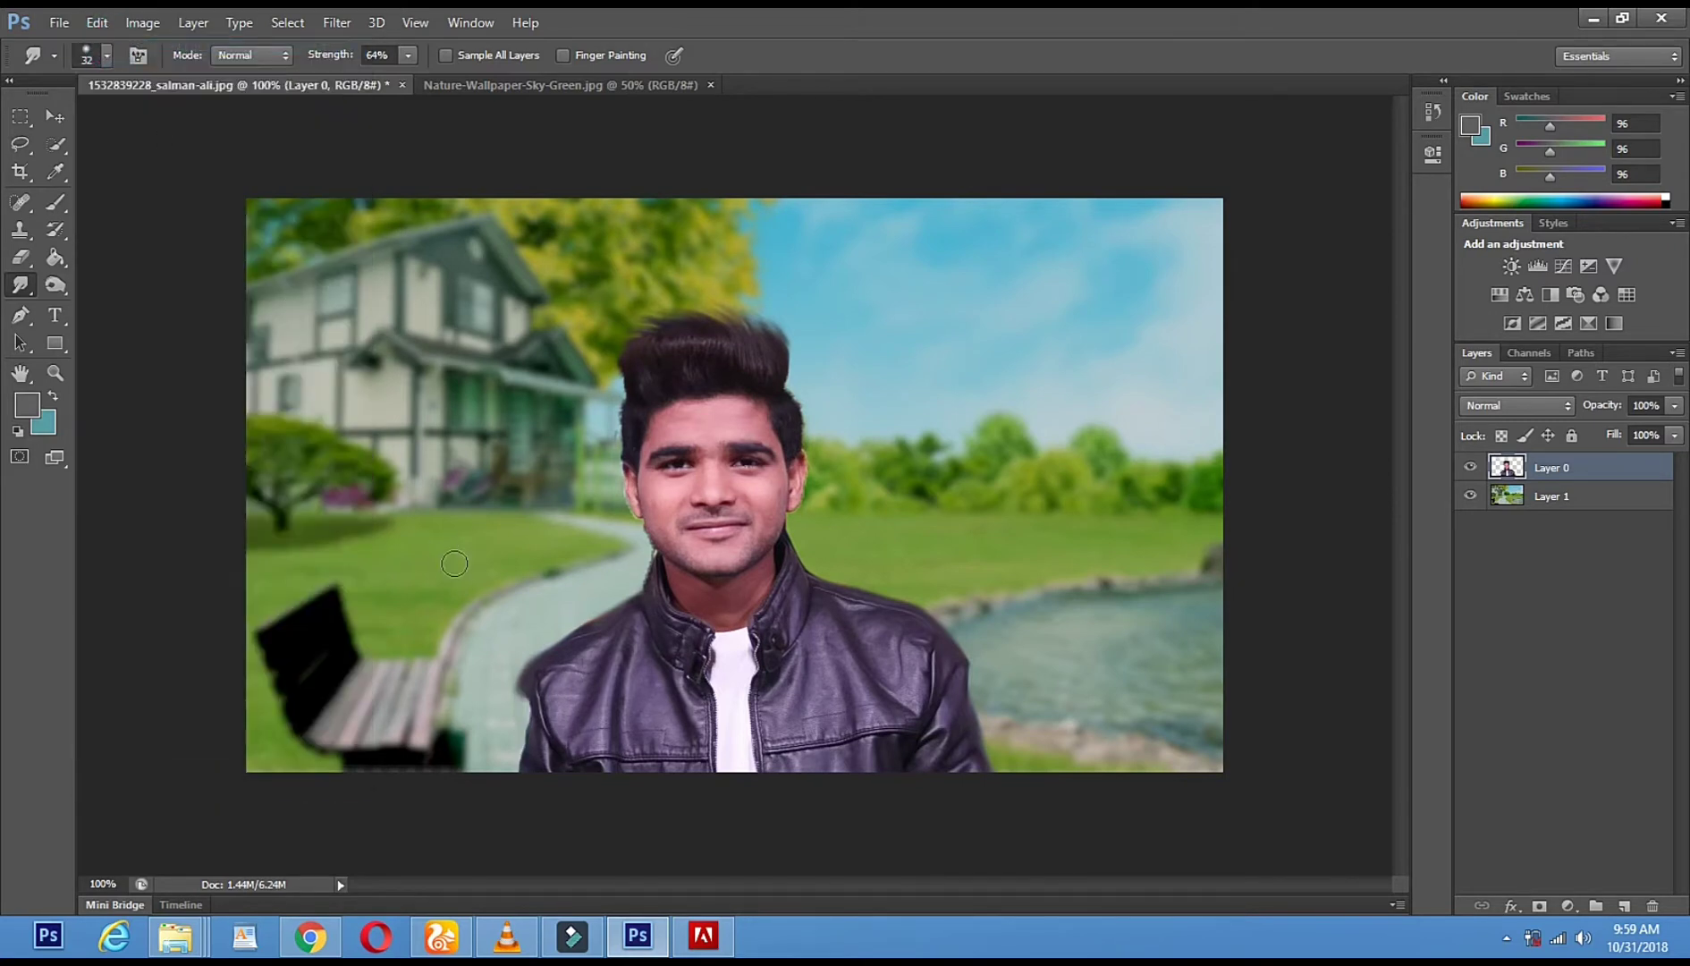
pyautogui.hotkey('ctrl', 'alt', 'z')
# - Smudge the jacket's shoulder edge nearest the bench and the outline of the neck and collar on both sides
pyautogui.moveTo(542, 642); pyautogui.dragTo(575, 636)
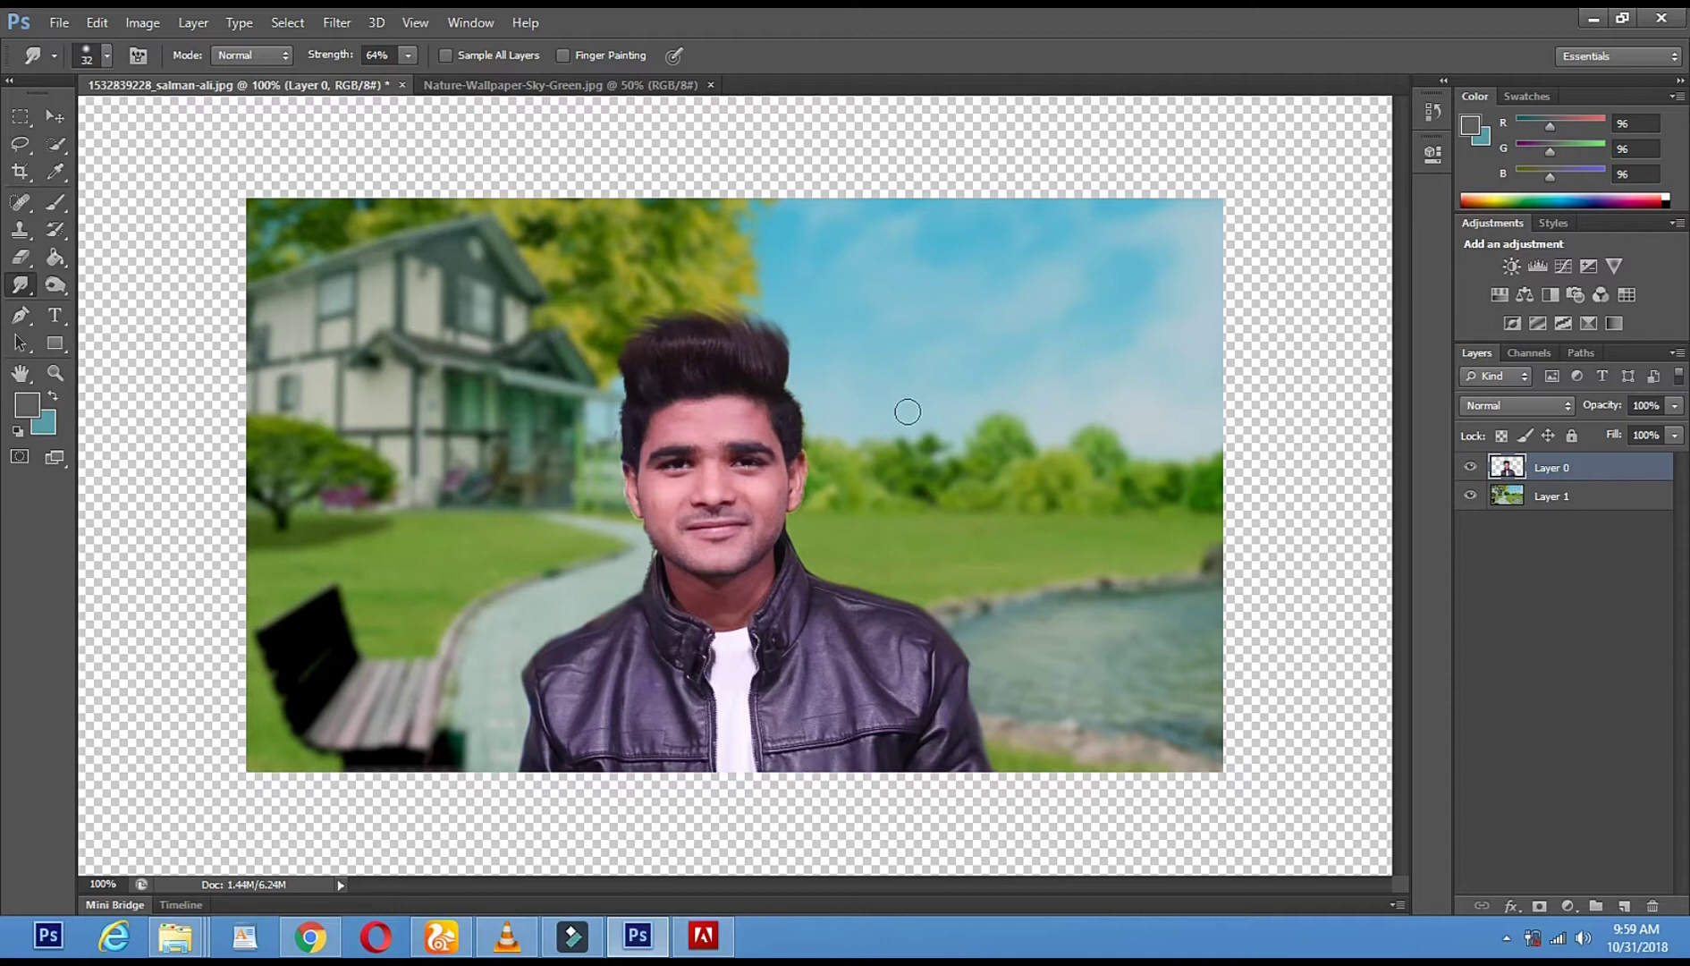
pyautogui.moveTo(646, 580)
pyautogui.mouseDown()
pyautogui.moveTo(640, 524)
pyautogui.moveTo(646, 542)
pyautogui.mouseUp()
pyautogui.click(650, 555)
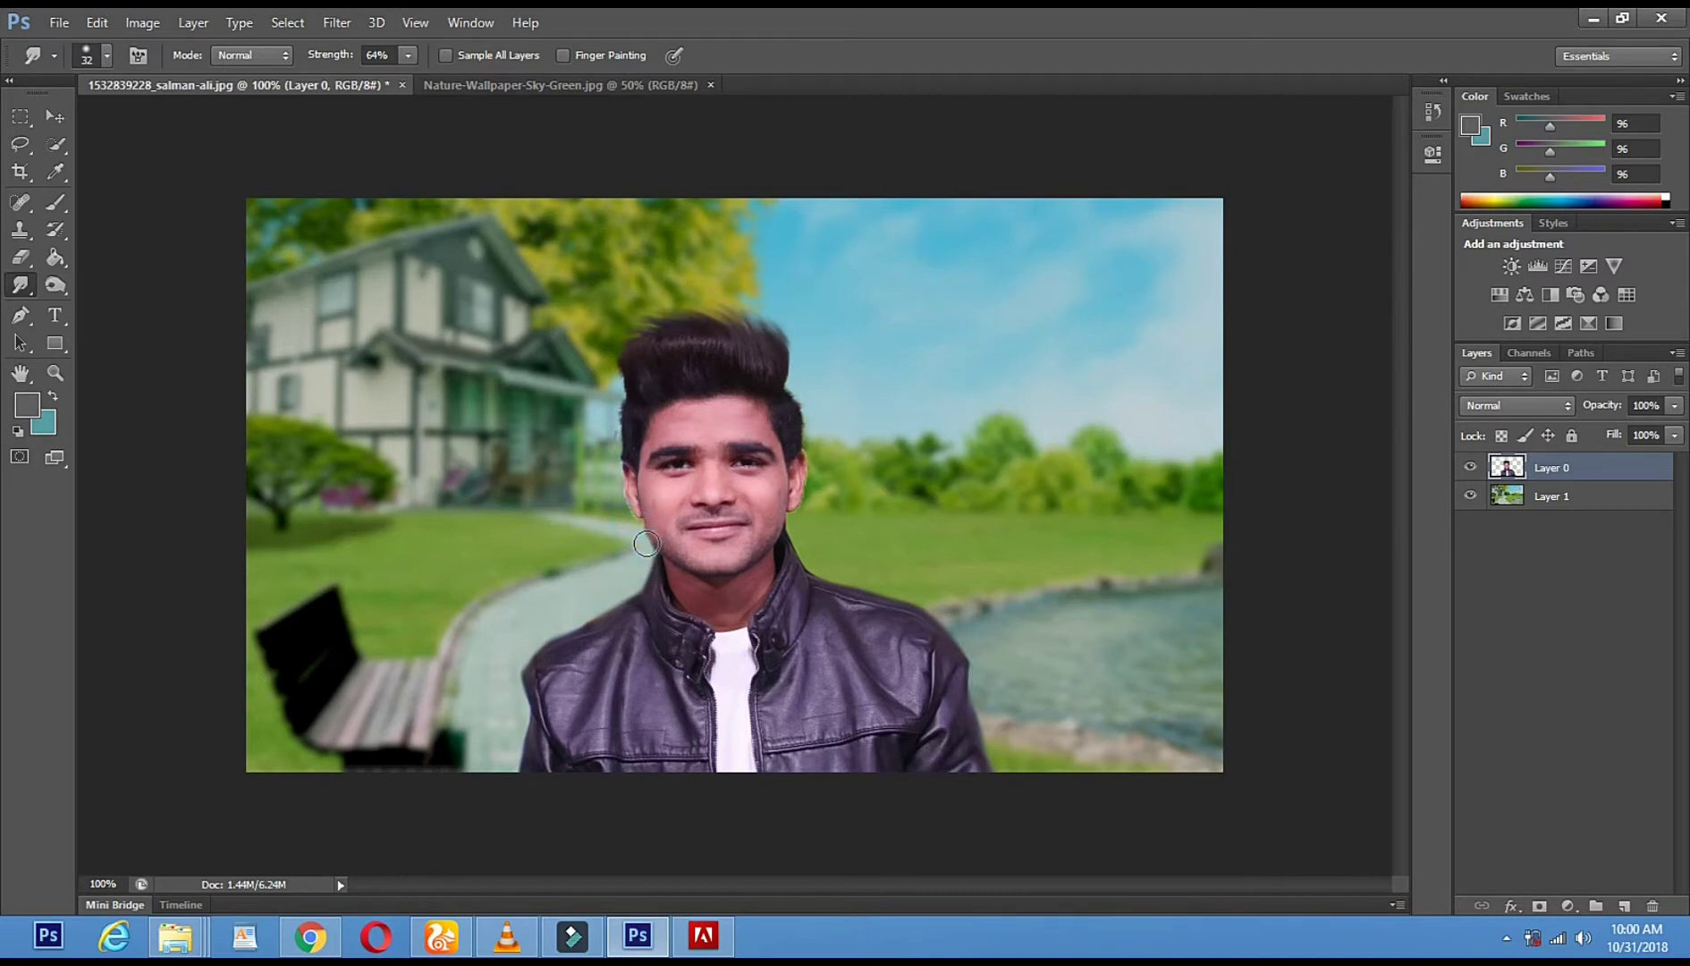
pyautogui.moveTo(787, 547); pyautogui.dragTo(810, 572)
# - Darken the jacket's collar edge on the pond side with the Burn tool at 59 px, Midtones range and 65% exposure
pyautogui.click(55, 284)
pyautogui.click(791, 567)
pyautogui.click(809, 581)
pyautogui.click(810, 591)
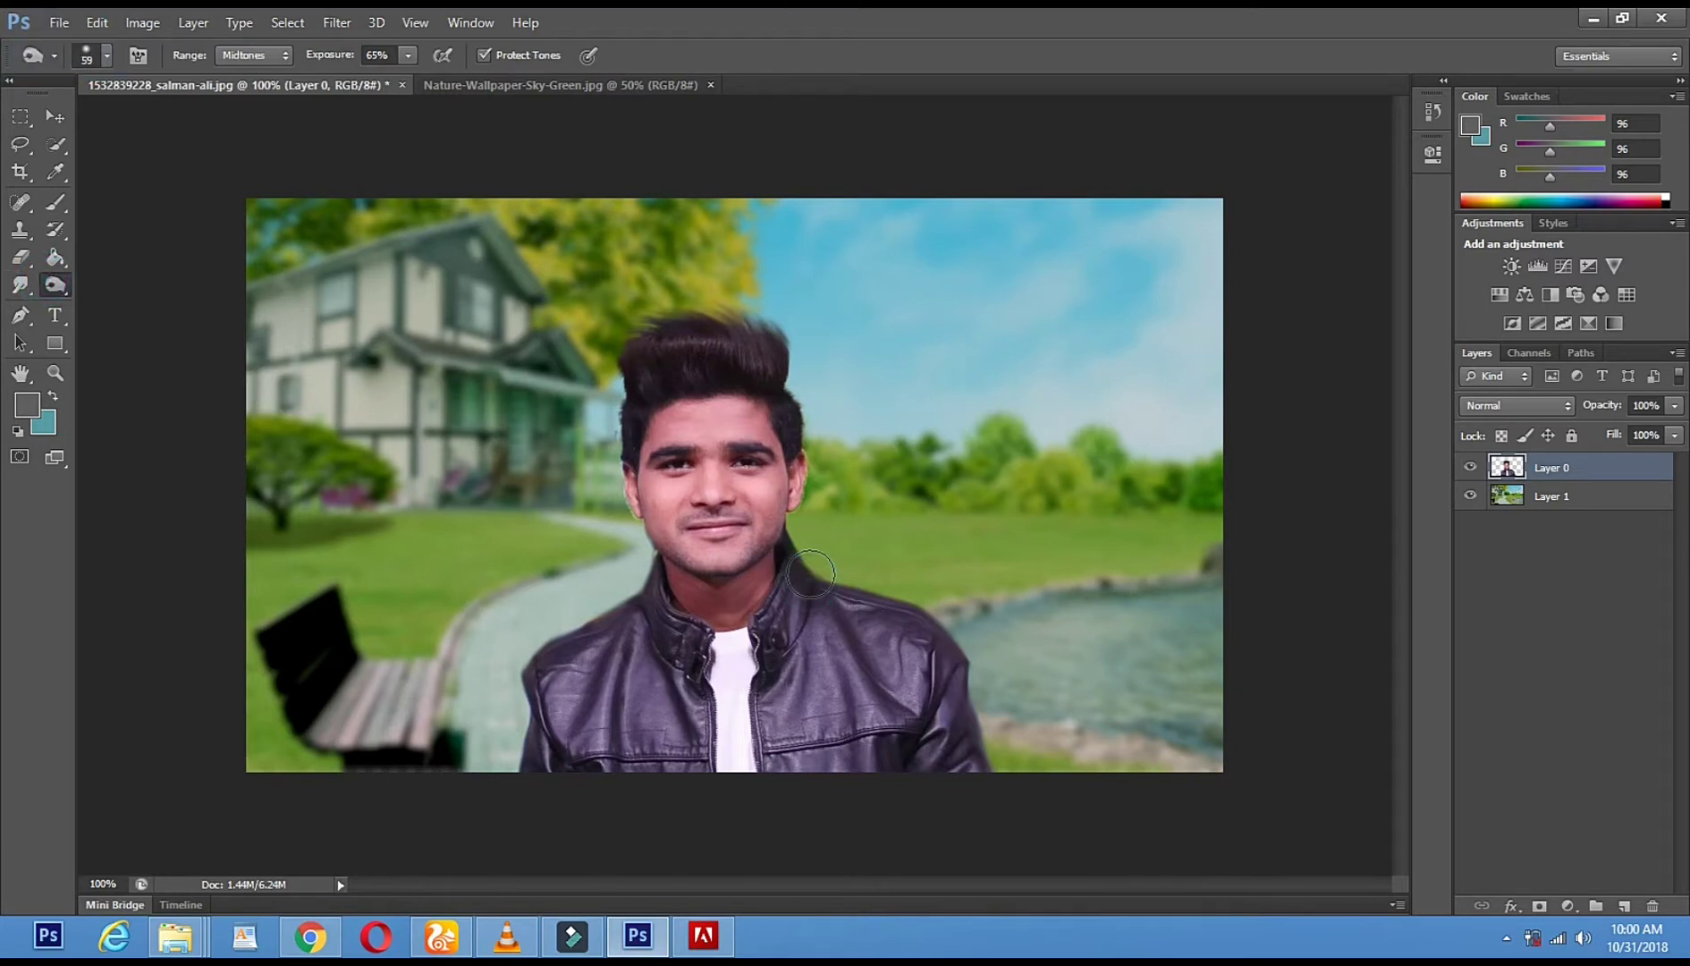
# - Enlarge the Burn brush to 81 px and darken the front and sleeves of the leather jacket
pyautogui.rightClick(965, 581)
pyautogui.moveTo(1060, 634); pyautogui.dragTo(1070, 634)
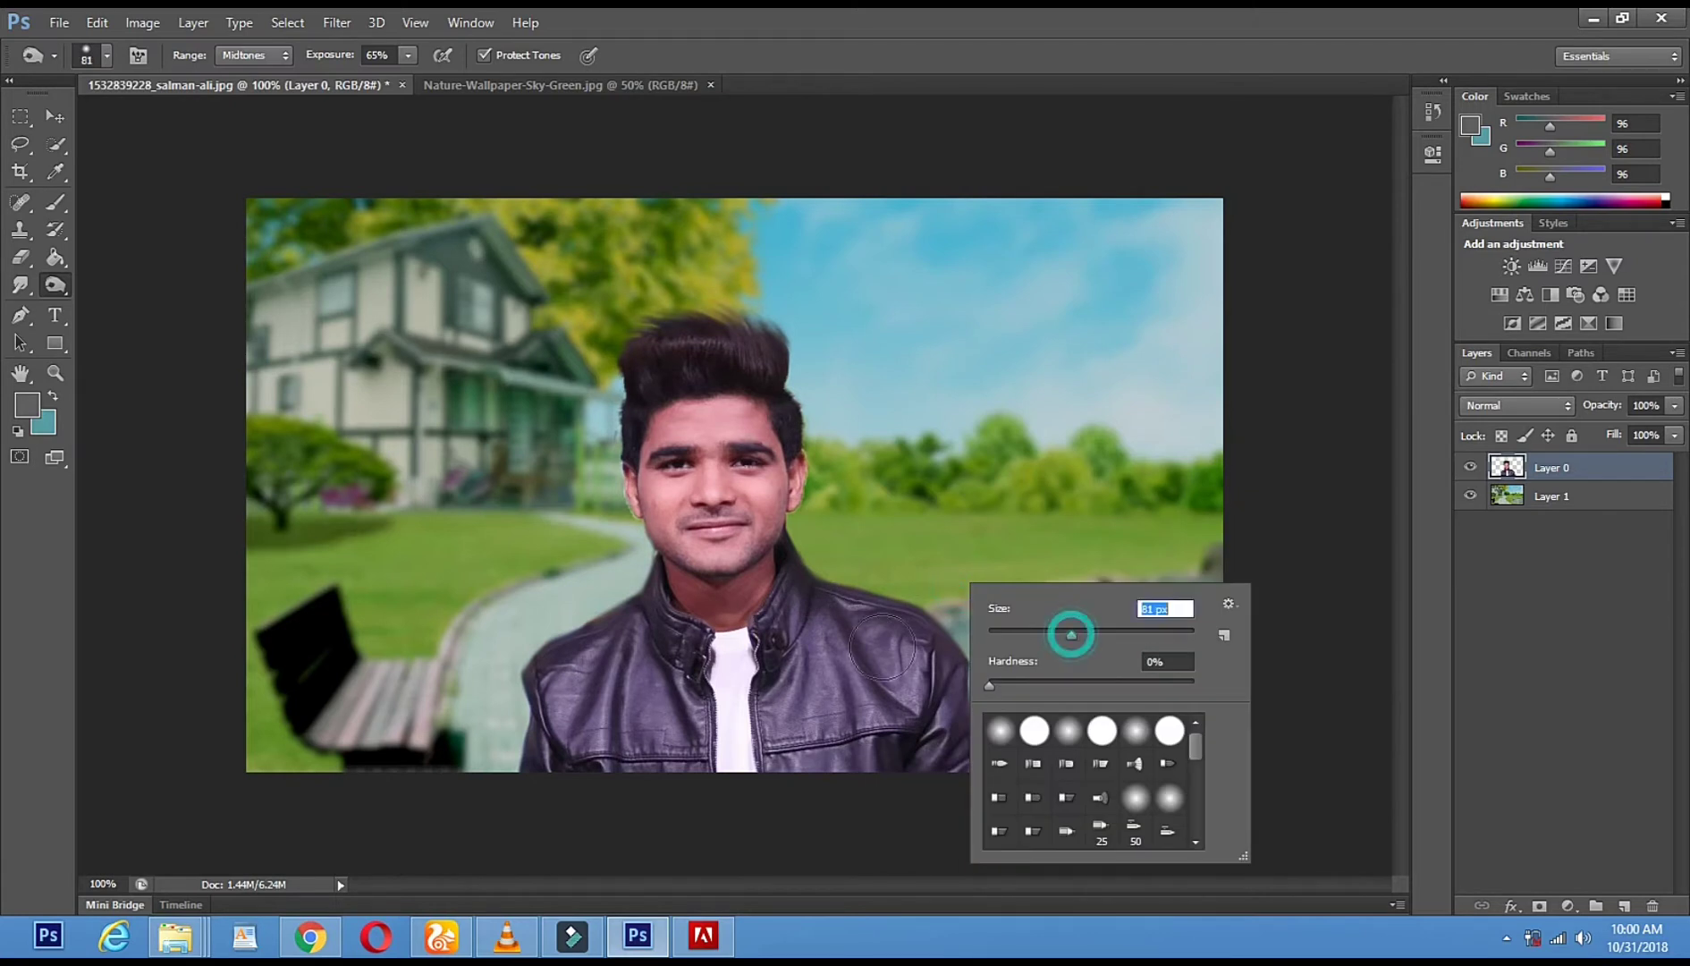
pyautogui.click(812, 614)
pyautogui.click(790, 652)
pyautogui.moveTo(933, 682)
pyautogui.mouseDown()
pyautogui.moveTo(787, 706)
pyautogui.moveTo(939, 734)
pyautogui.moveTo(769, 747)
pyautogui.moveTo(795, 745)
pyautogui.mouseUp()
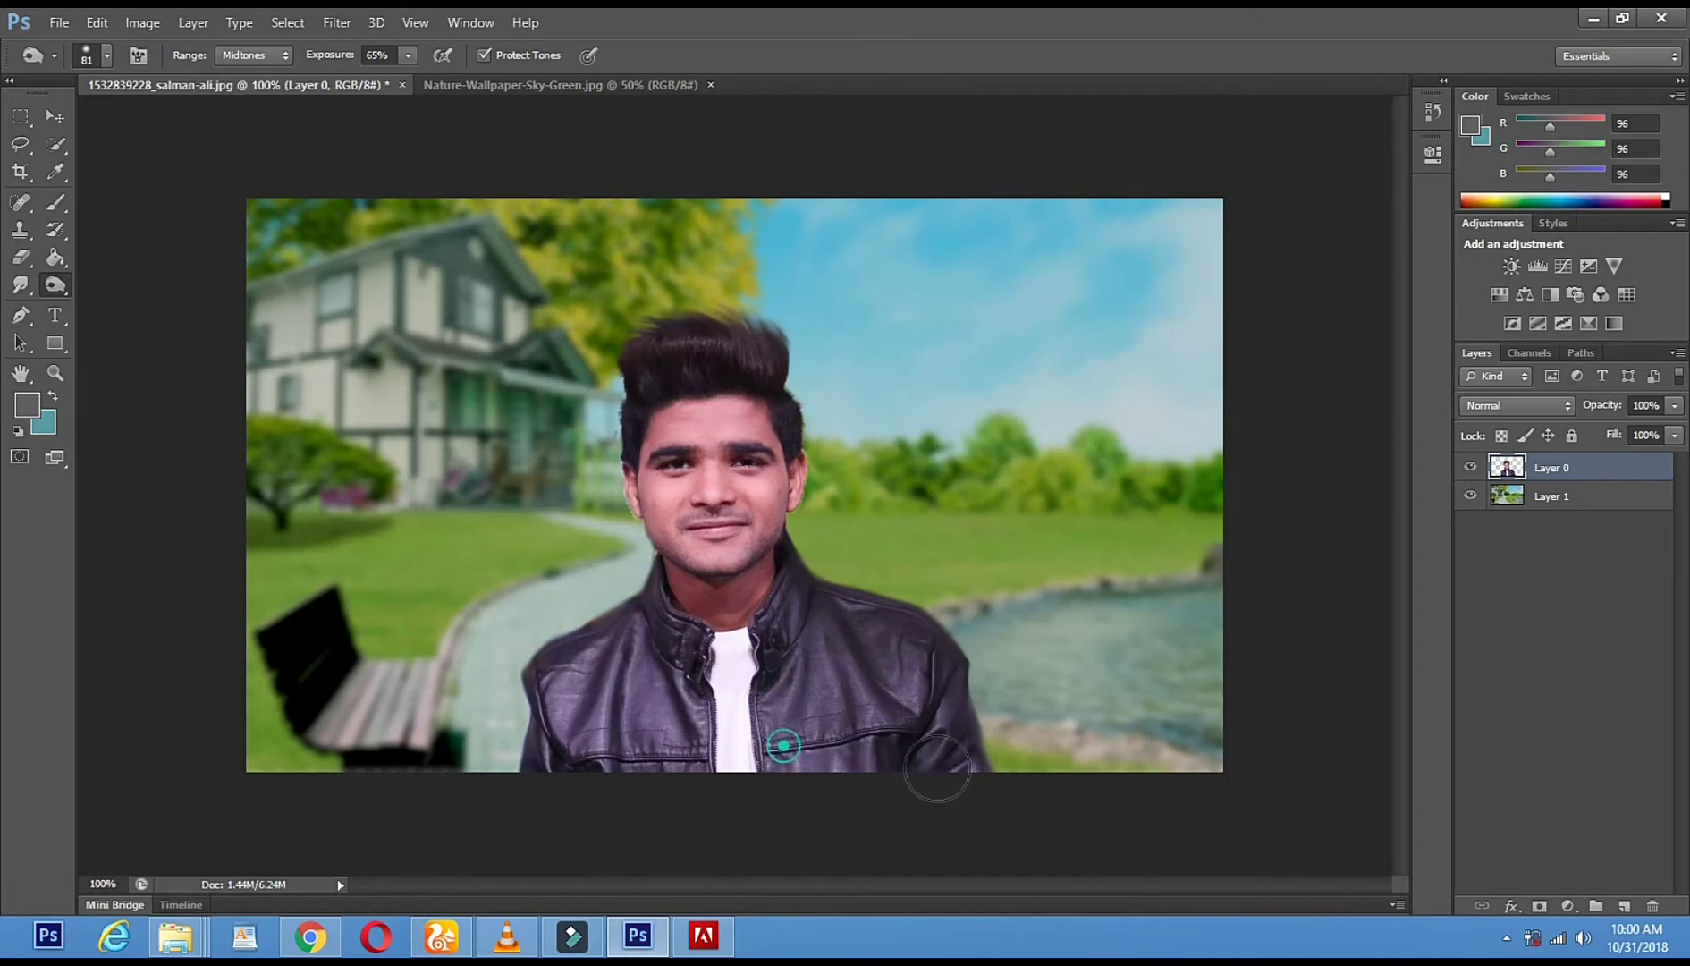
pyautogui.moveTo(660, 657)
pyautogui.mouseDown()
pyautogui.moveTo(608, 617)
pyautogui.moveTo(568, 630)
pyautogui.moveTo(516, 750)
pyautogui.moveTo(648, 659)
pyautogui.moveTo(529, 771)
pyautogui.mouseUp()
pyautogui.moveTo(670, 681); pyautogui.dragTo(668, 823)
pyautogui.moveTo(660, 728); pyautogui.dragTo(539, 809)
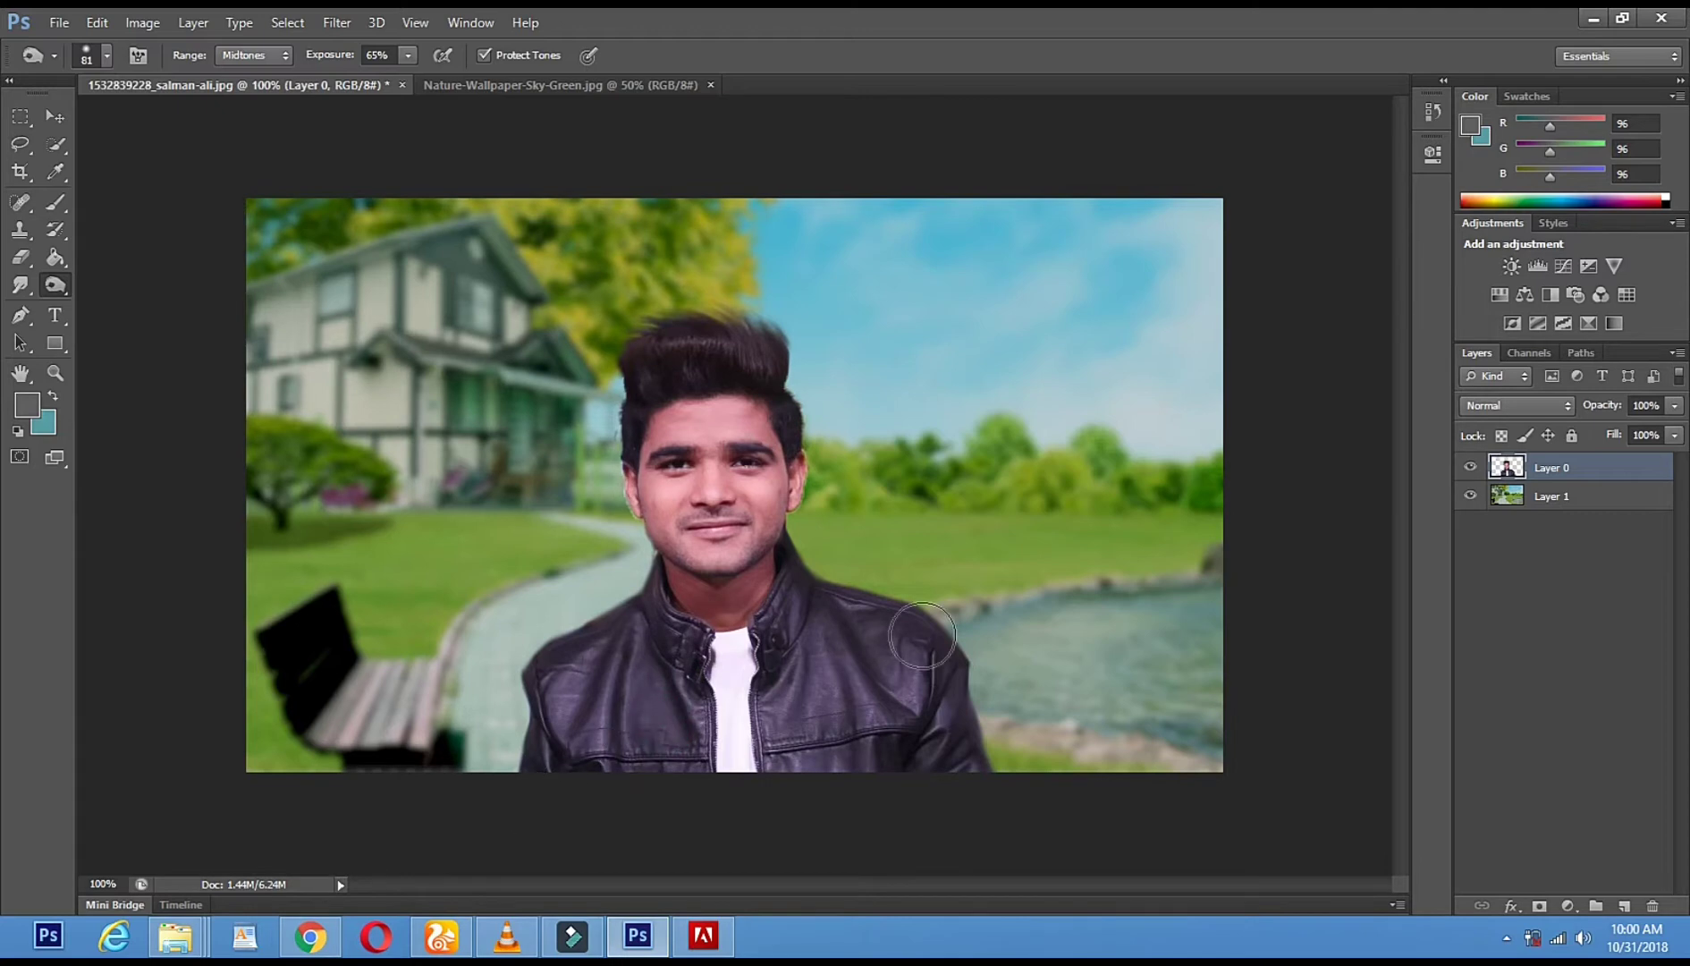
# - Darken the man's hair with the Burn tool at 81 px, Midtones range and 65% exposure
pyautogui.moveTo(762, 347); pyautogui.dragTo(757, 350)
pyautogui.click(771, 376)
pyautogui.click(693, 356)
pyautogui.click(663, 347)
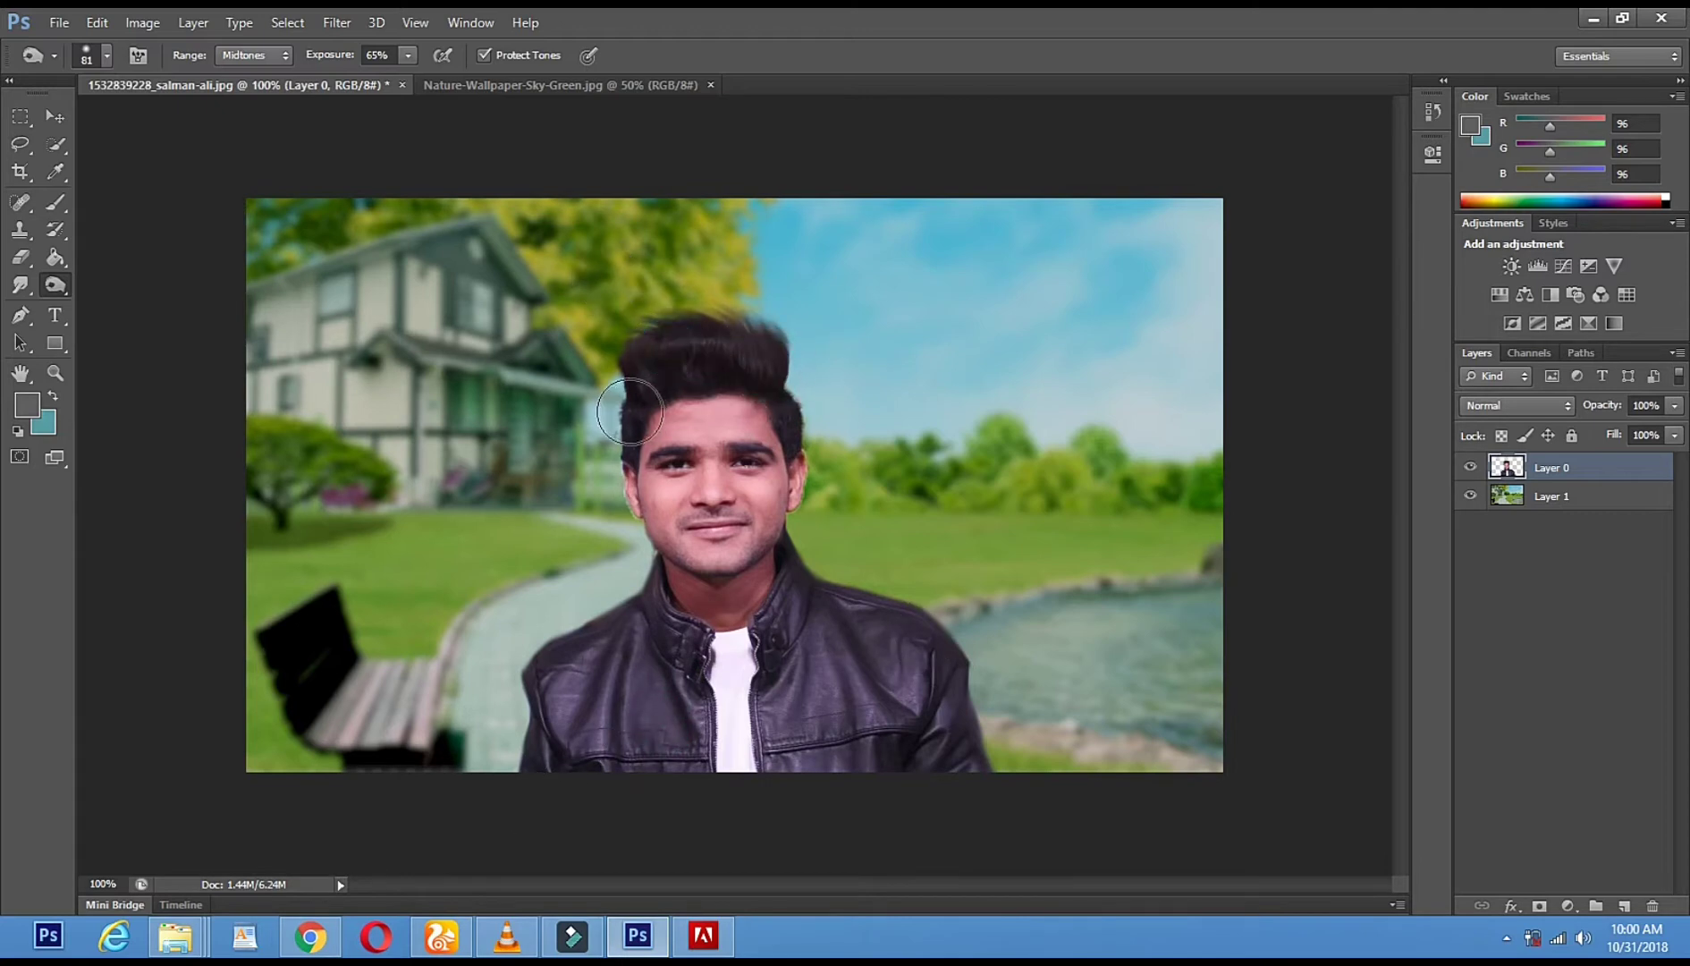
# - Reduce the Burn brush to 25 px and darken the man's eyebrows and eyes
pyautogui.rightClick(855, 407)
pyautogui.click(905, 456)
pyautogui.moveTo(692, 452)
pyautogui.mouseDown()
pyautogui.moveTo(662, 455)
pyautogui.moveTo(759, 446)
pyautogui.mouseUp()
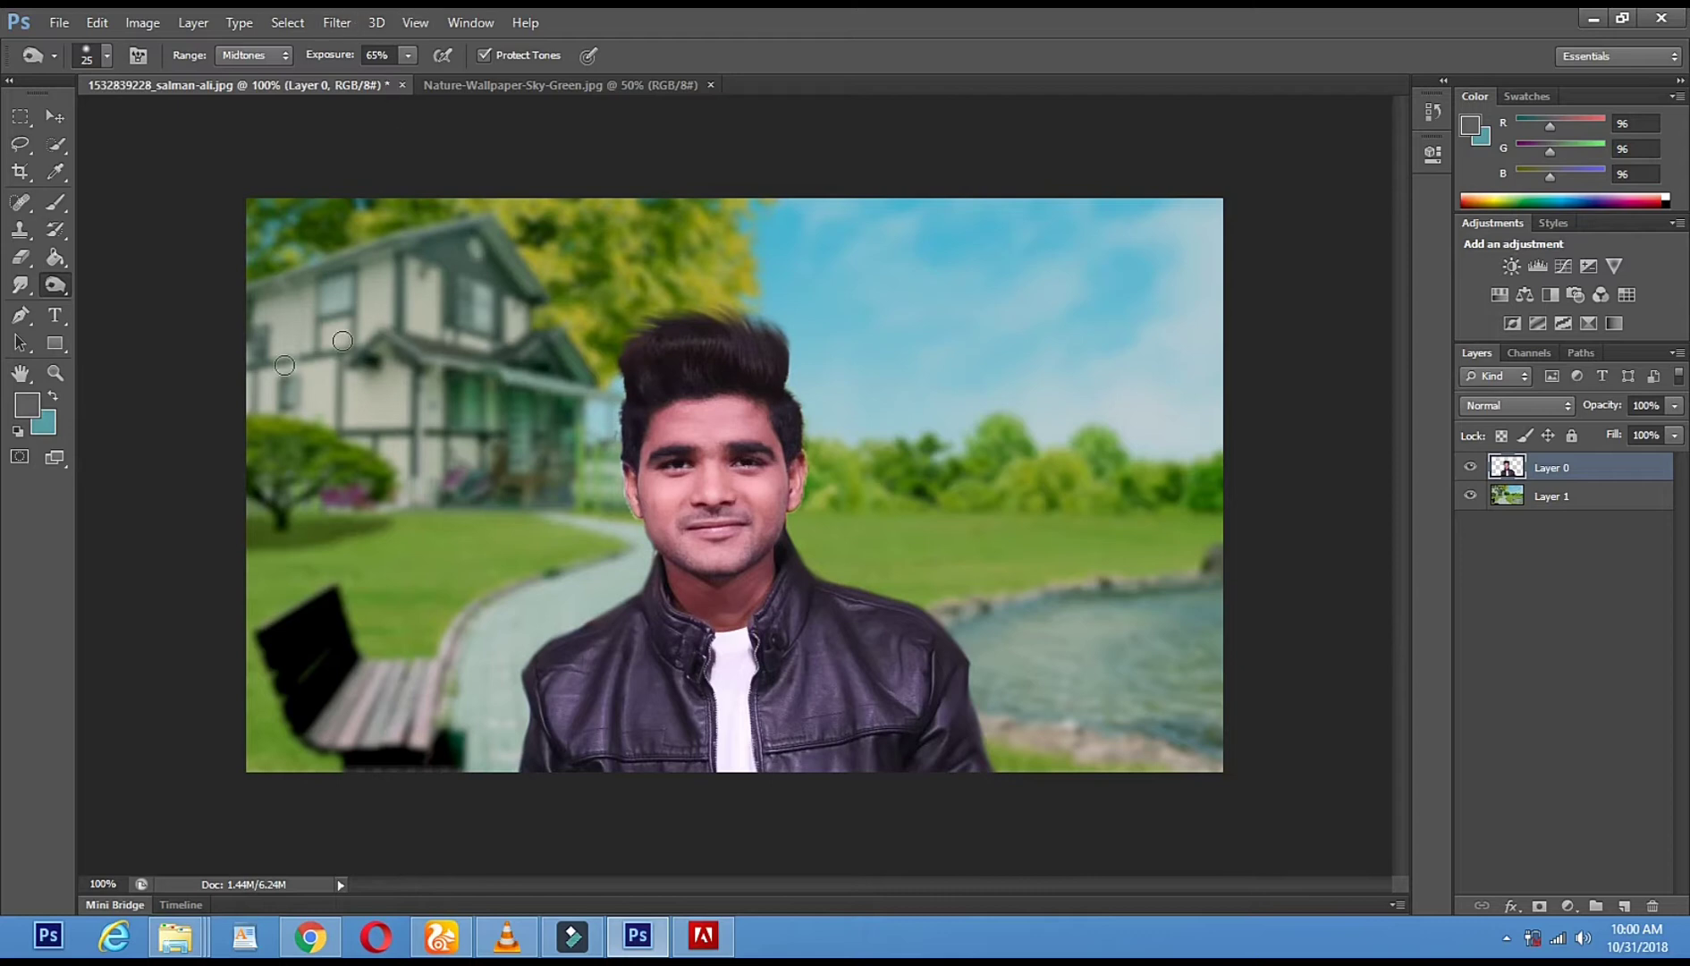
# - Brighten the background scenery on Layer 1 with an RGB Curves adjustment, mapping input 104 to output 148
pyautogui.click(52, 123)
pyautogui.rightClick(341, 358)
pyautogui.click(349, 376)
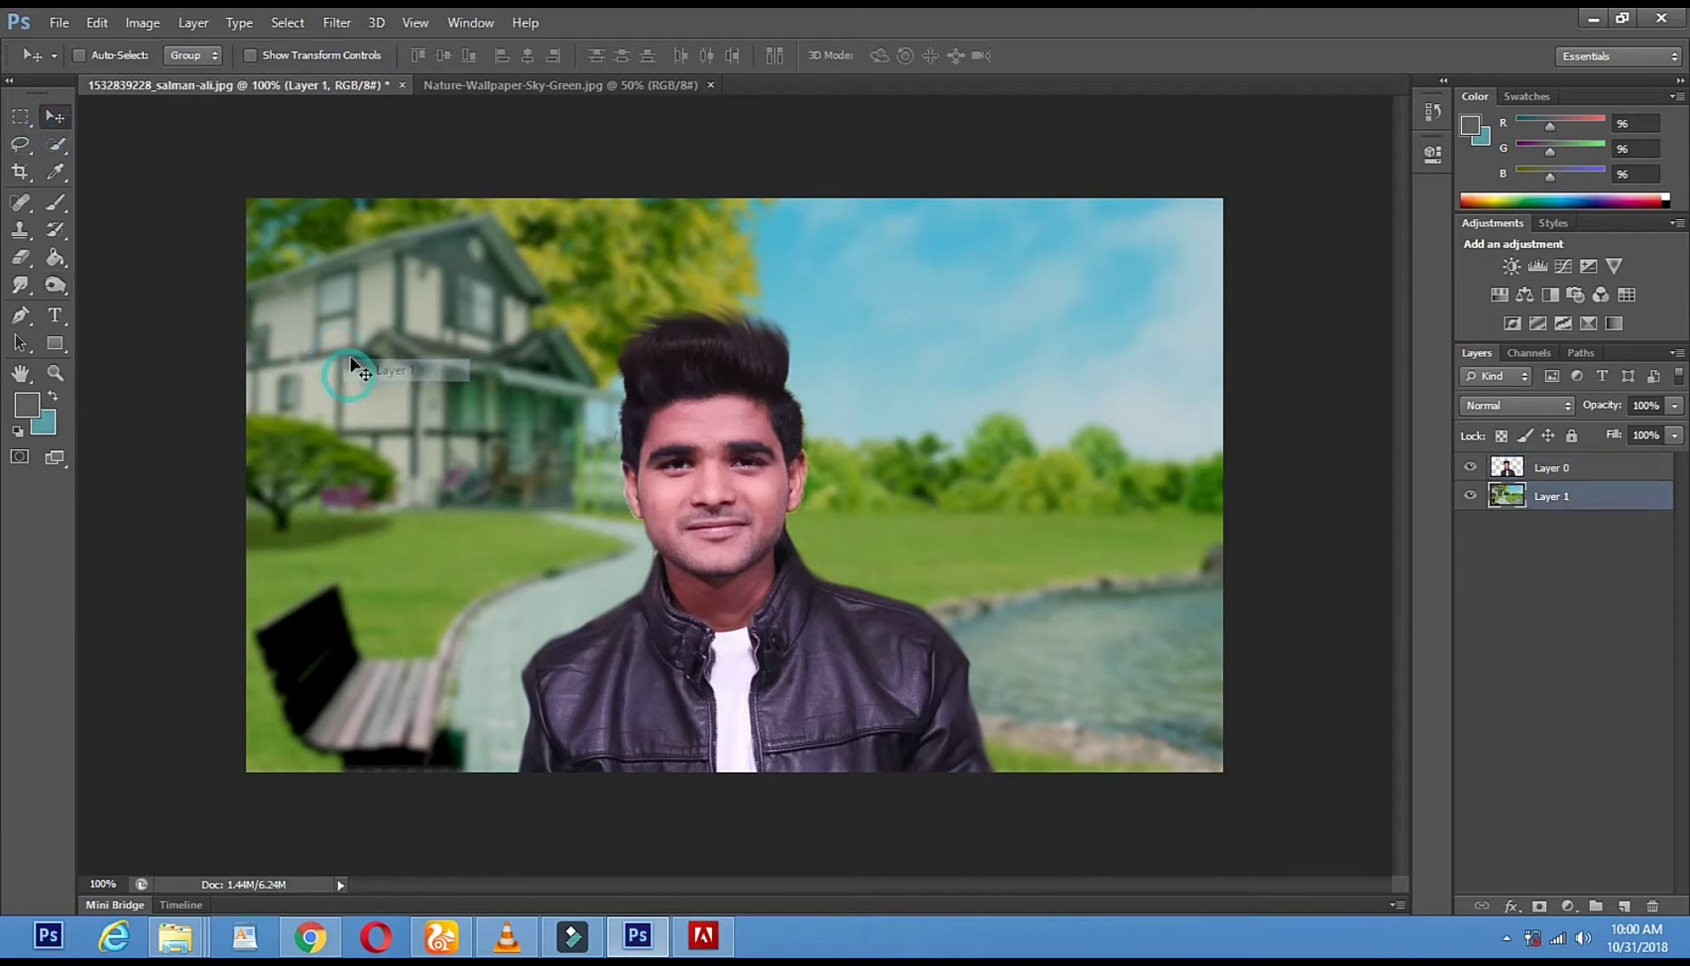
pyautogui.click(1548, 493)
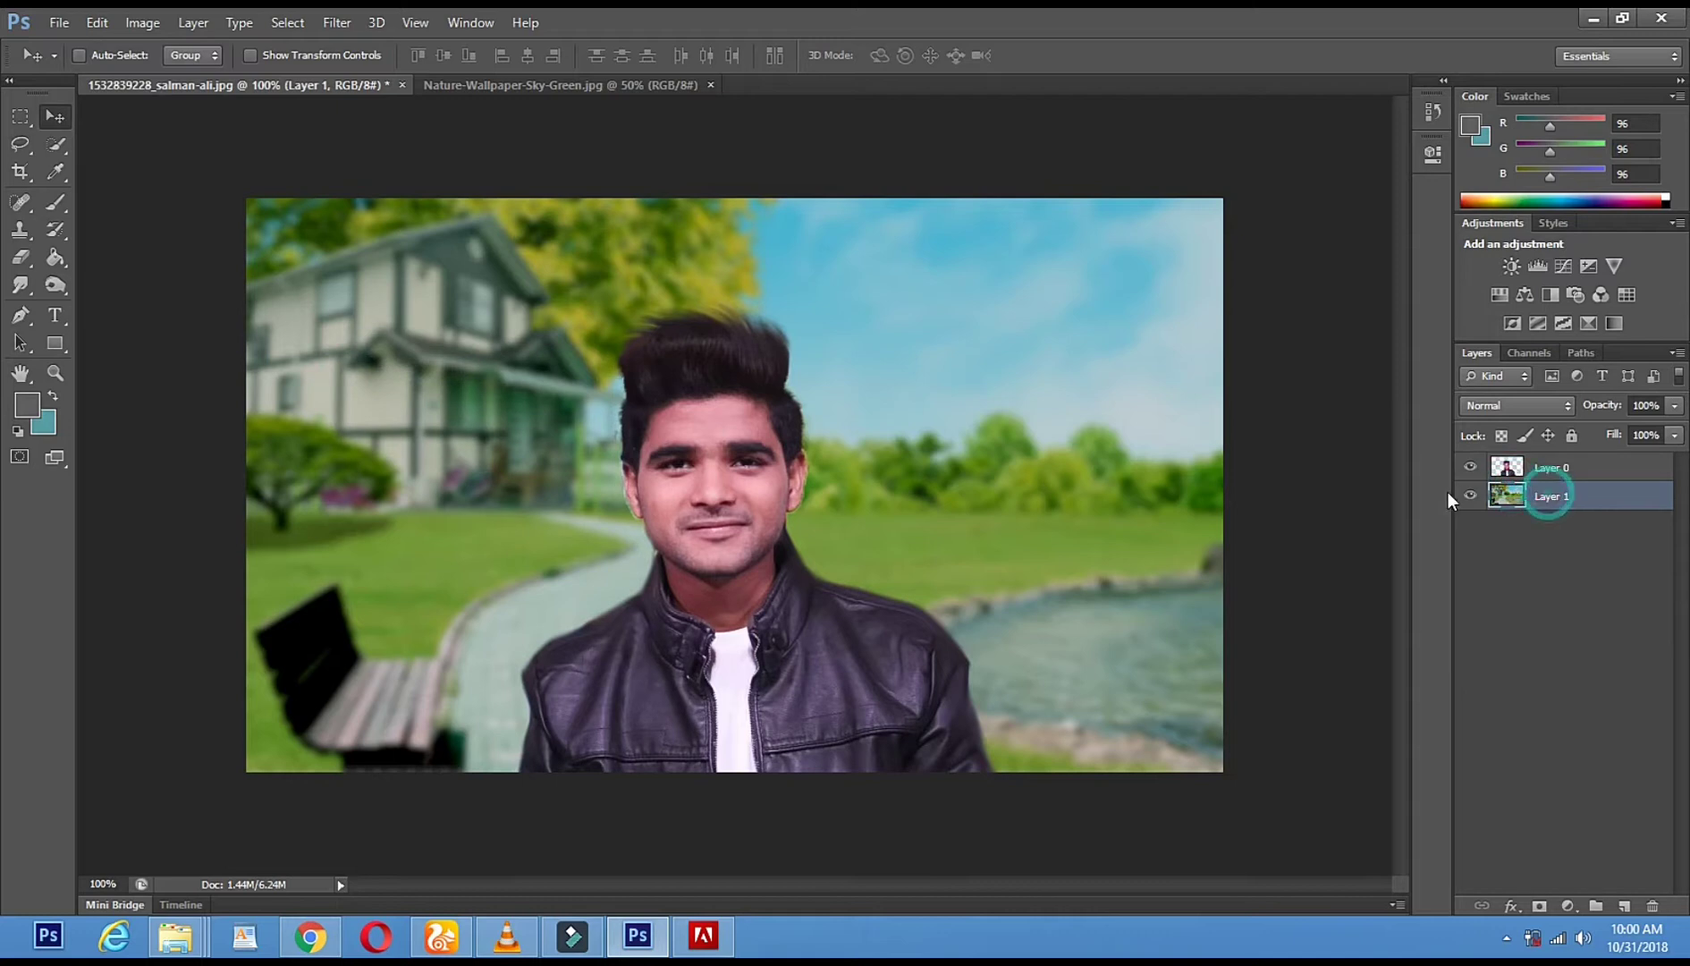
pyautogui.click(150, 25)
pyautogui.moveTo(268, 80)
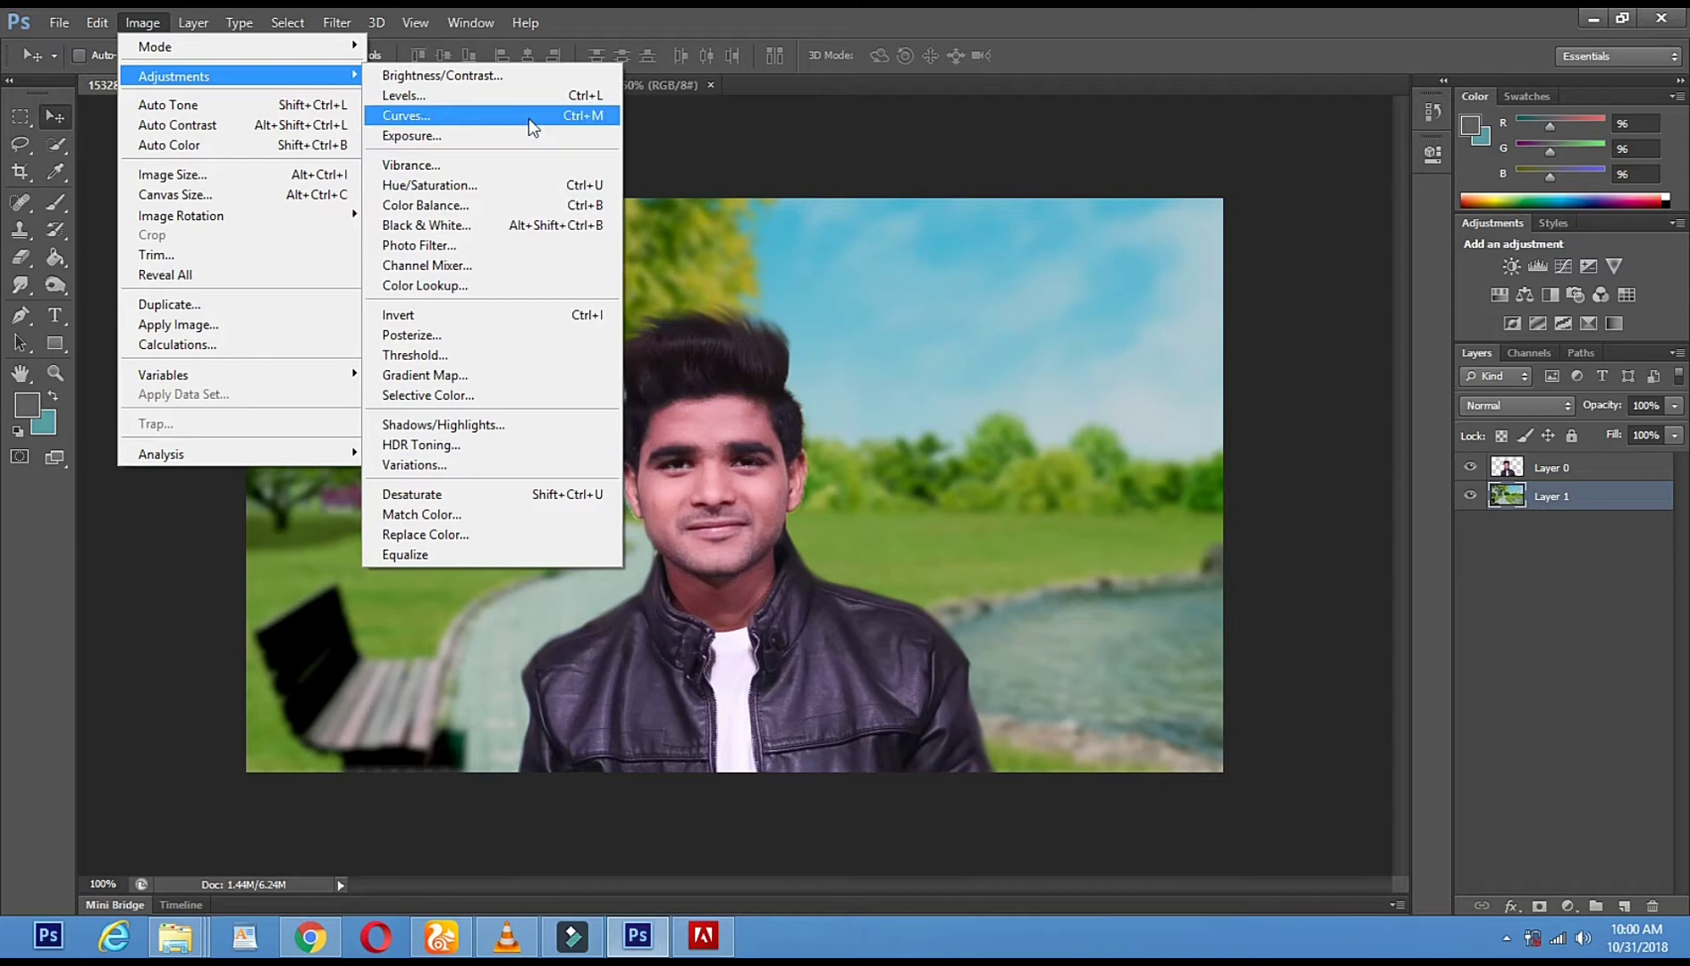
pyautogui.click(570, 116)
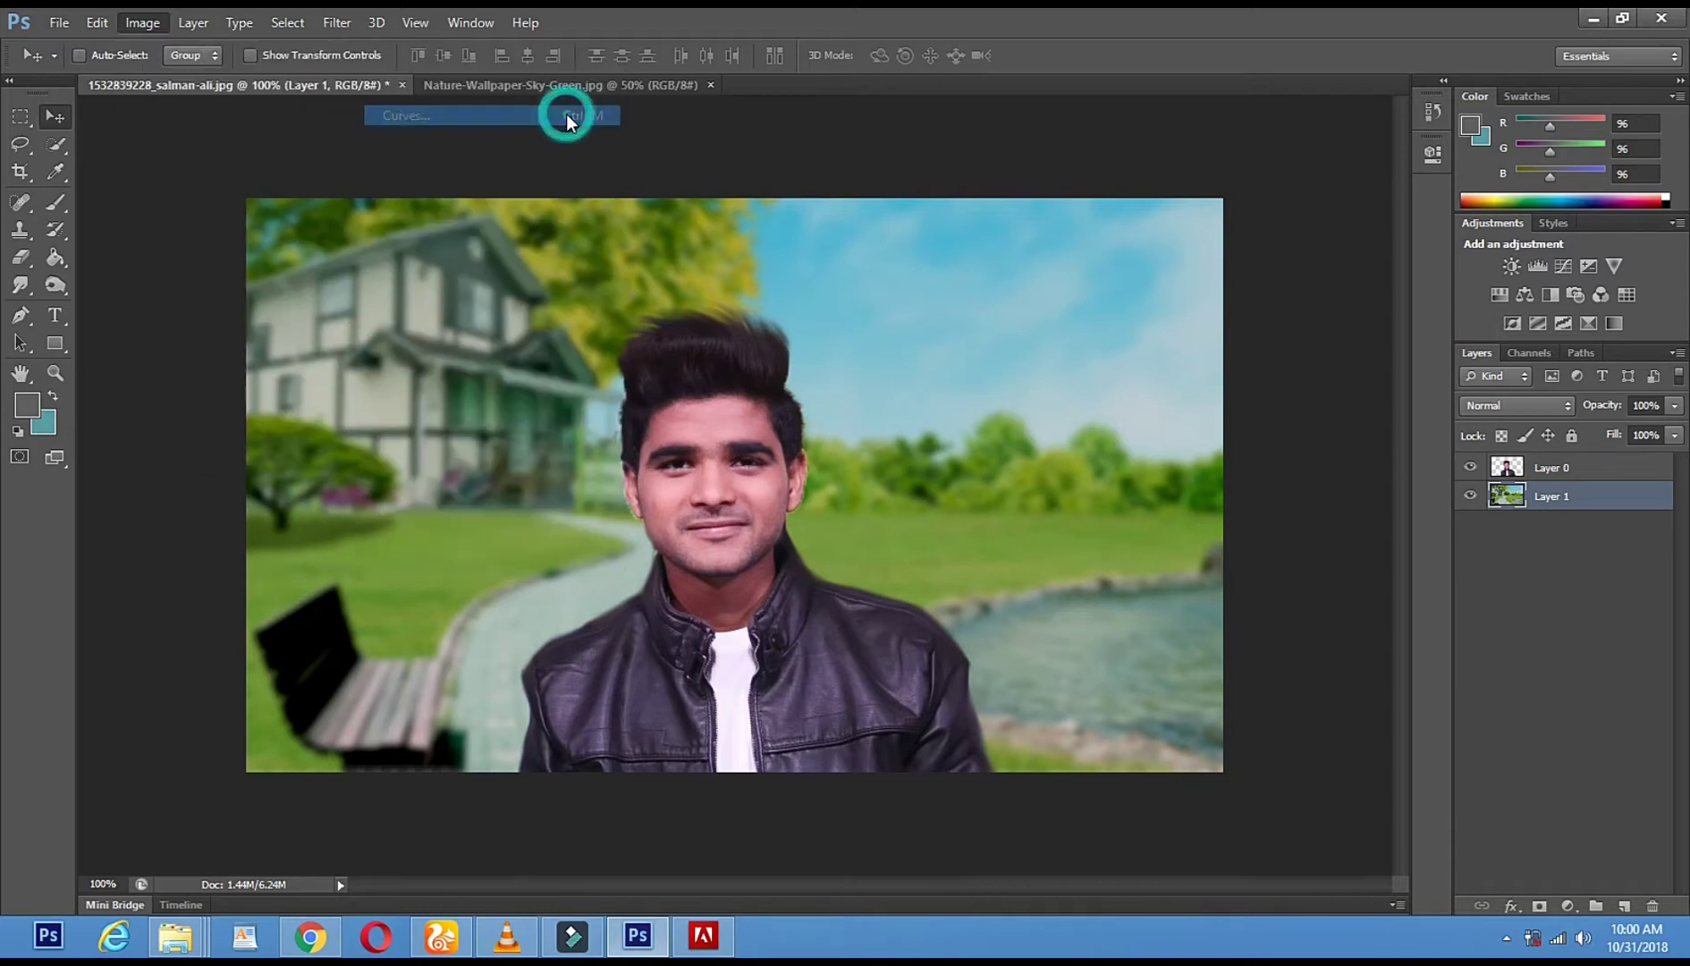
pyautogui.click(1424, 246)
pyautogui.moveTo(1431, 253); pyautogui.dragTo(1393, 225)
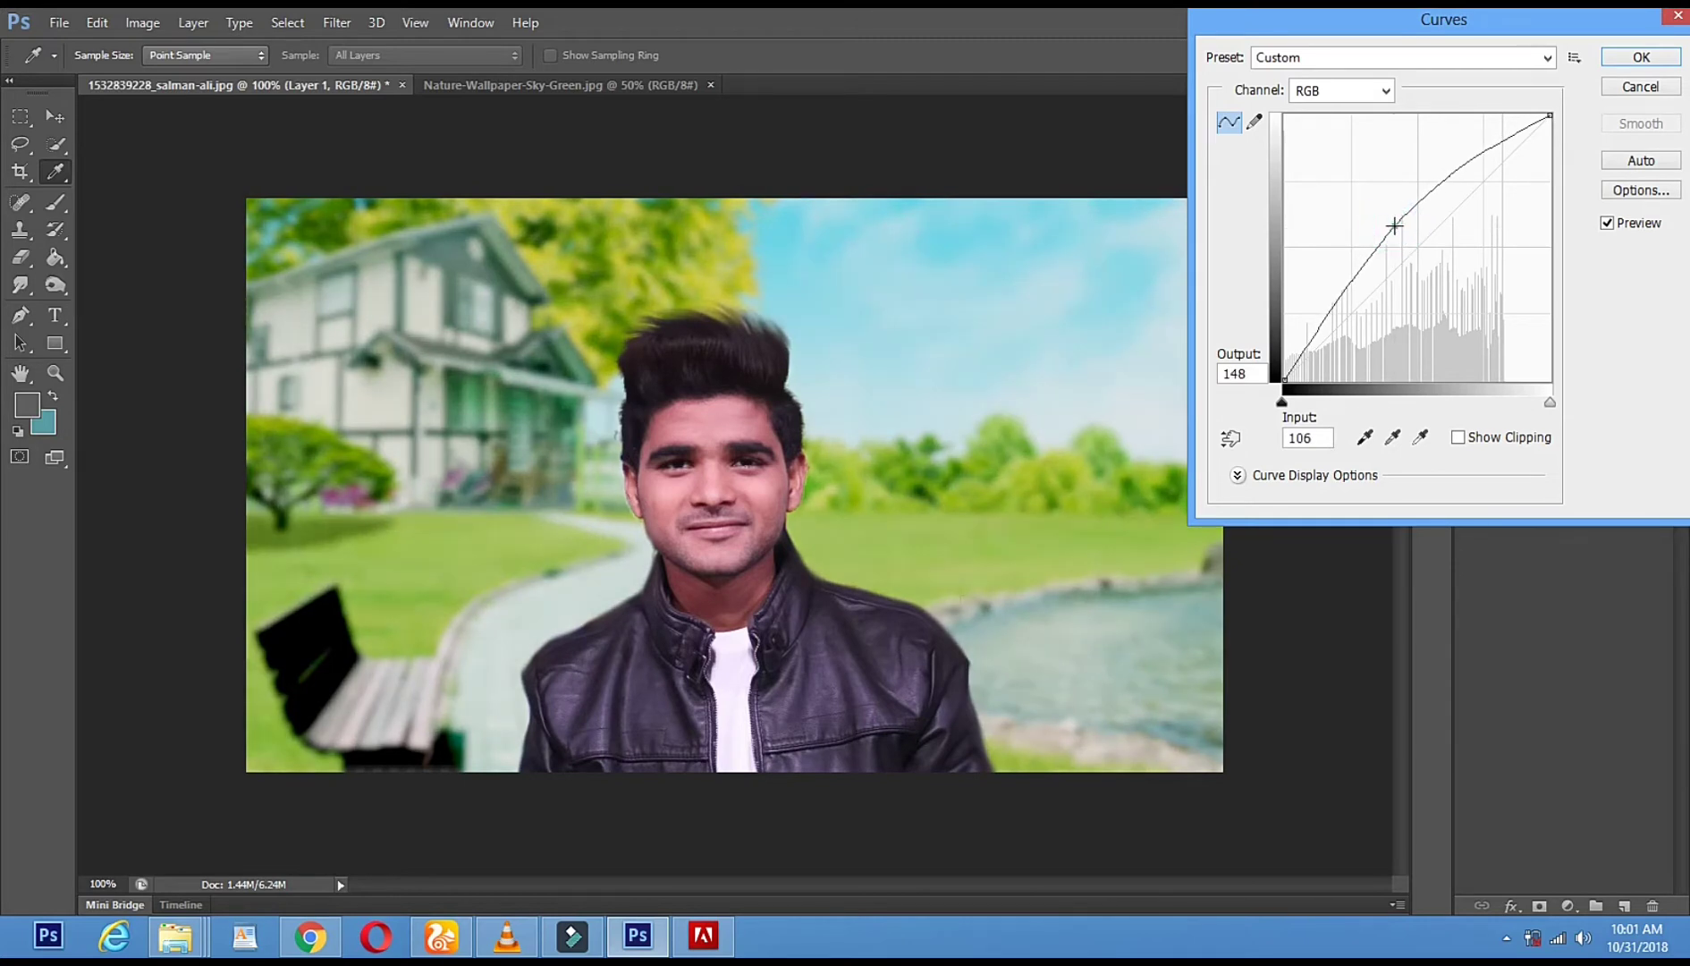
pyautogui.click(1643, 57)
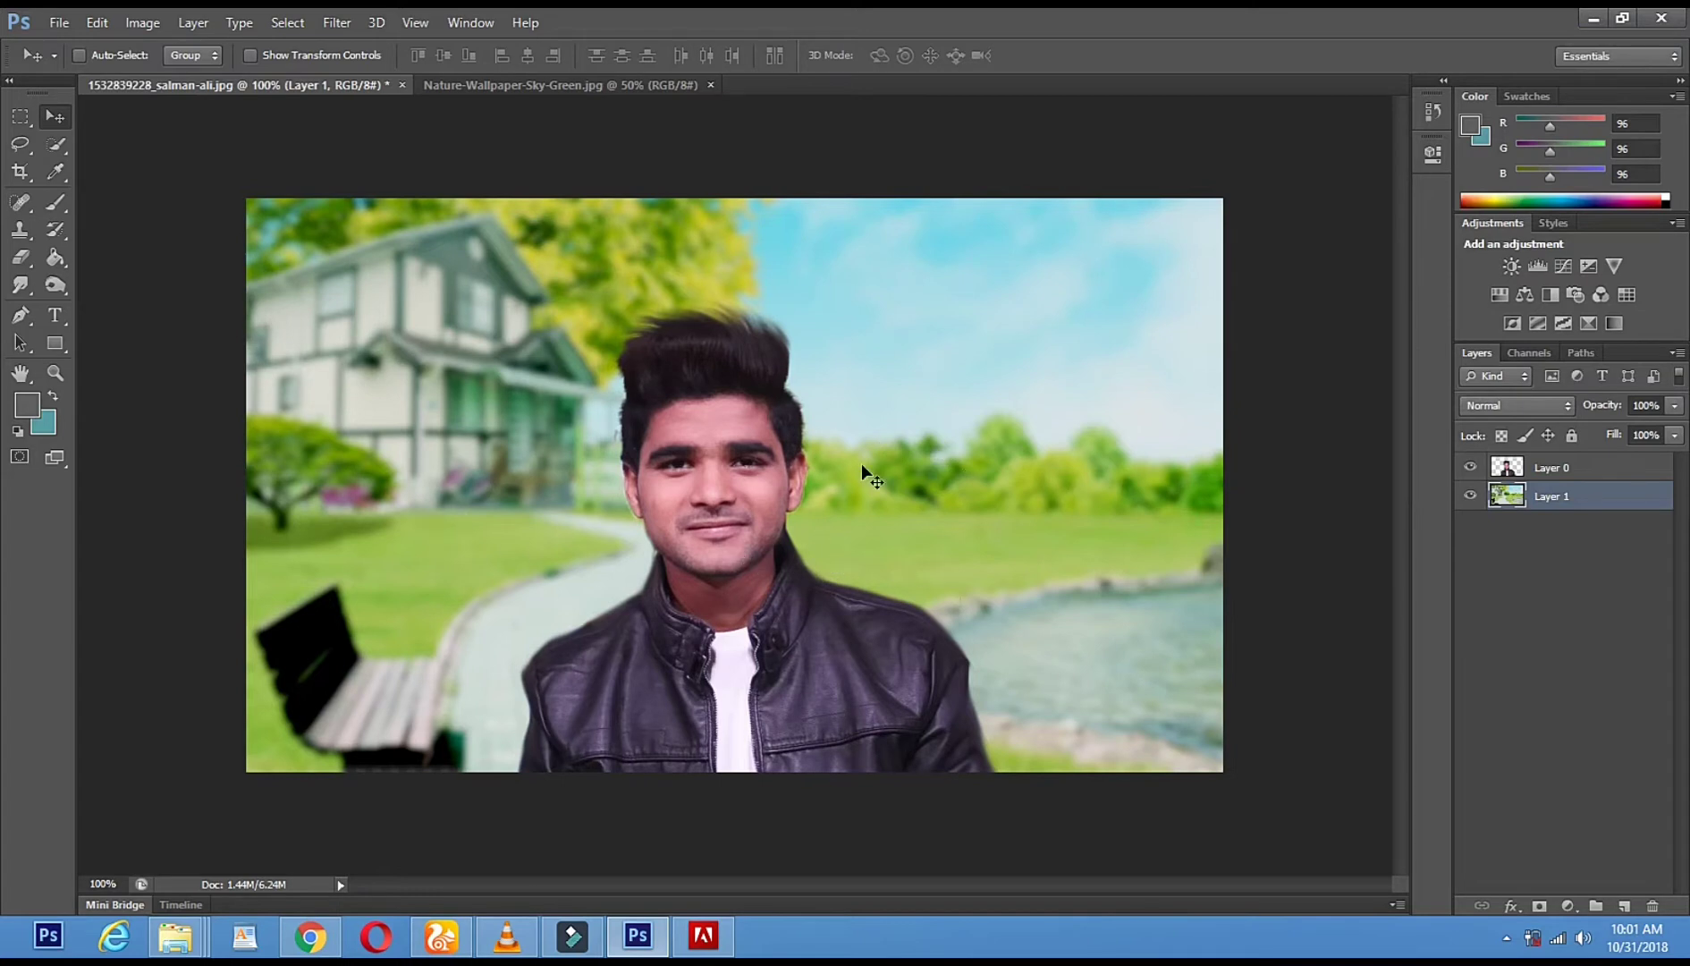
# - Start HDR Toning, accept flattening the document, and set the Edge Glow radius to 203 px and strength to 4.00
pyautogui.click(143, 23)
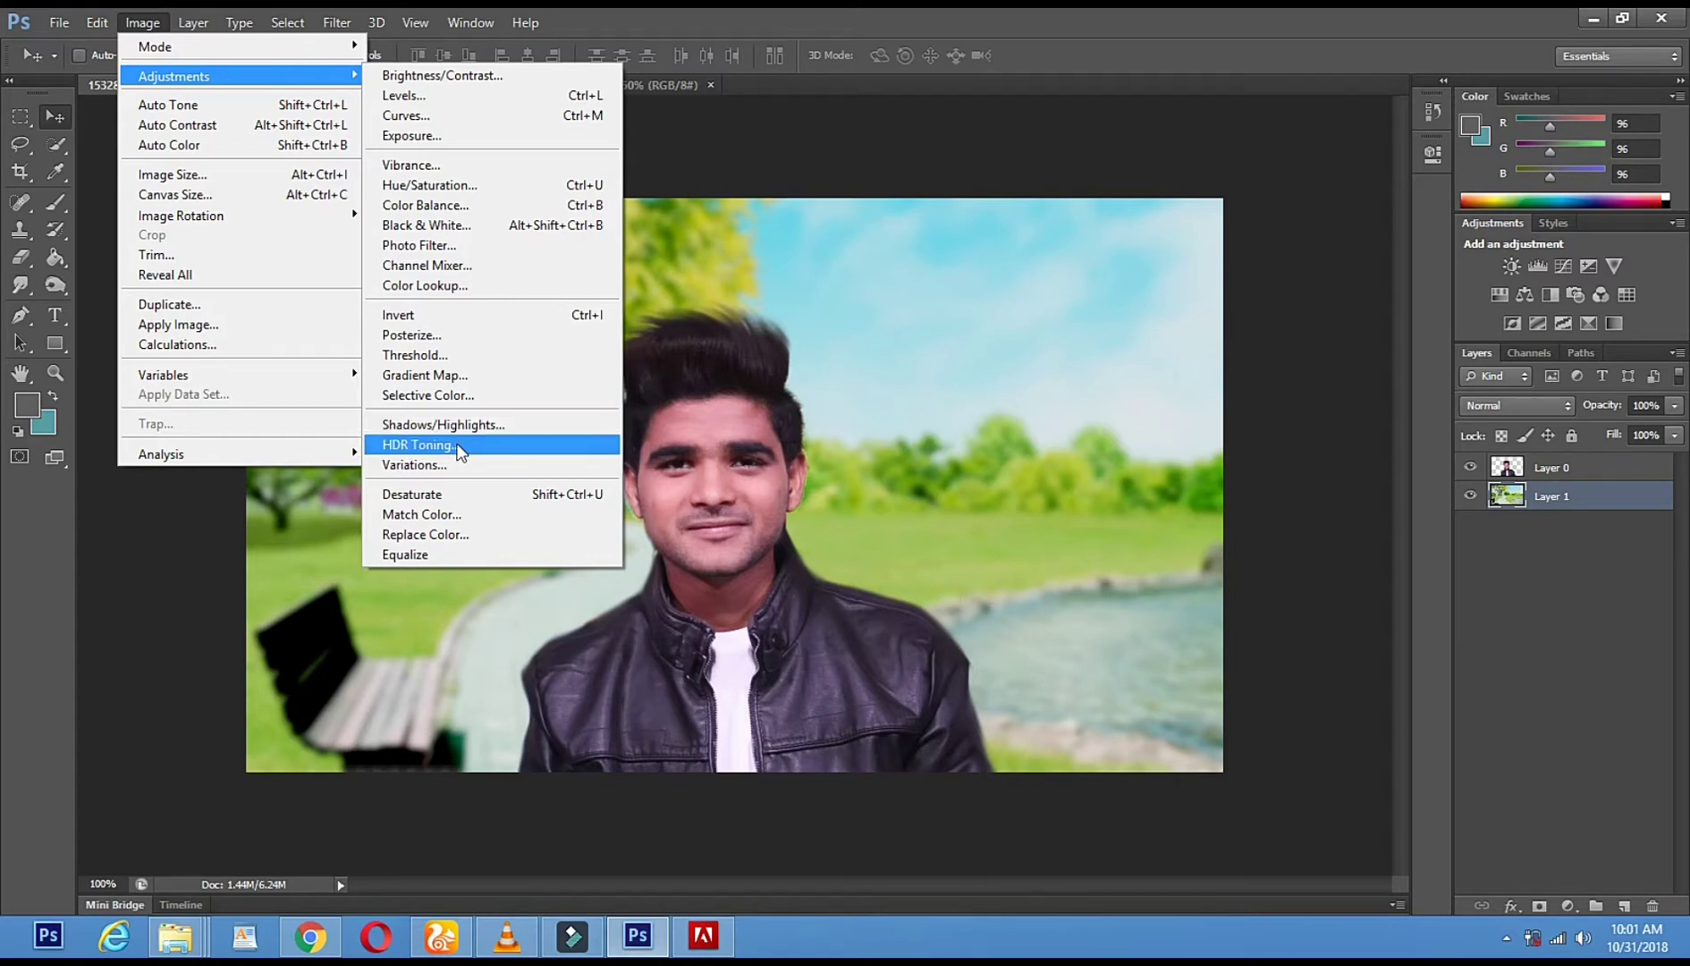
pyautogui.click(577, 447)
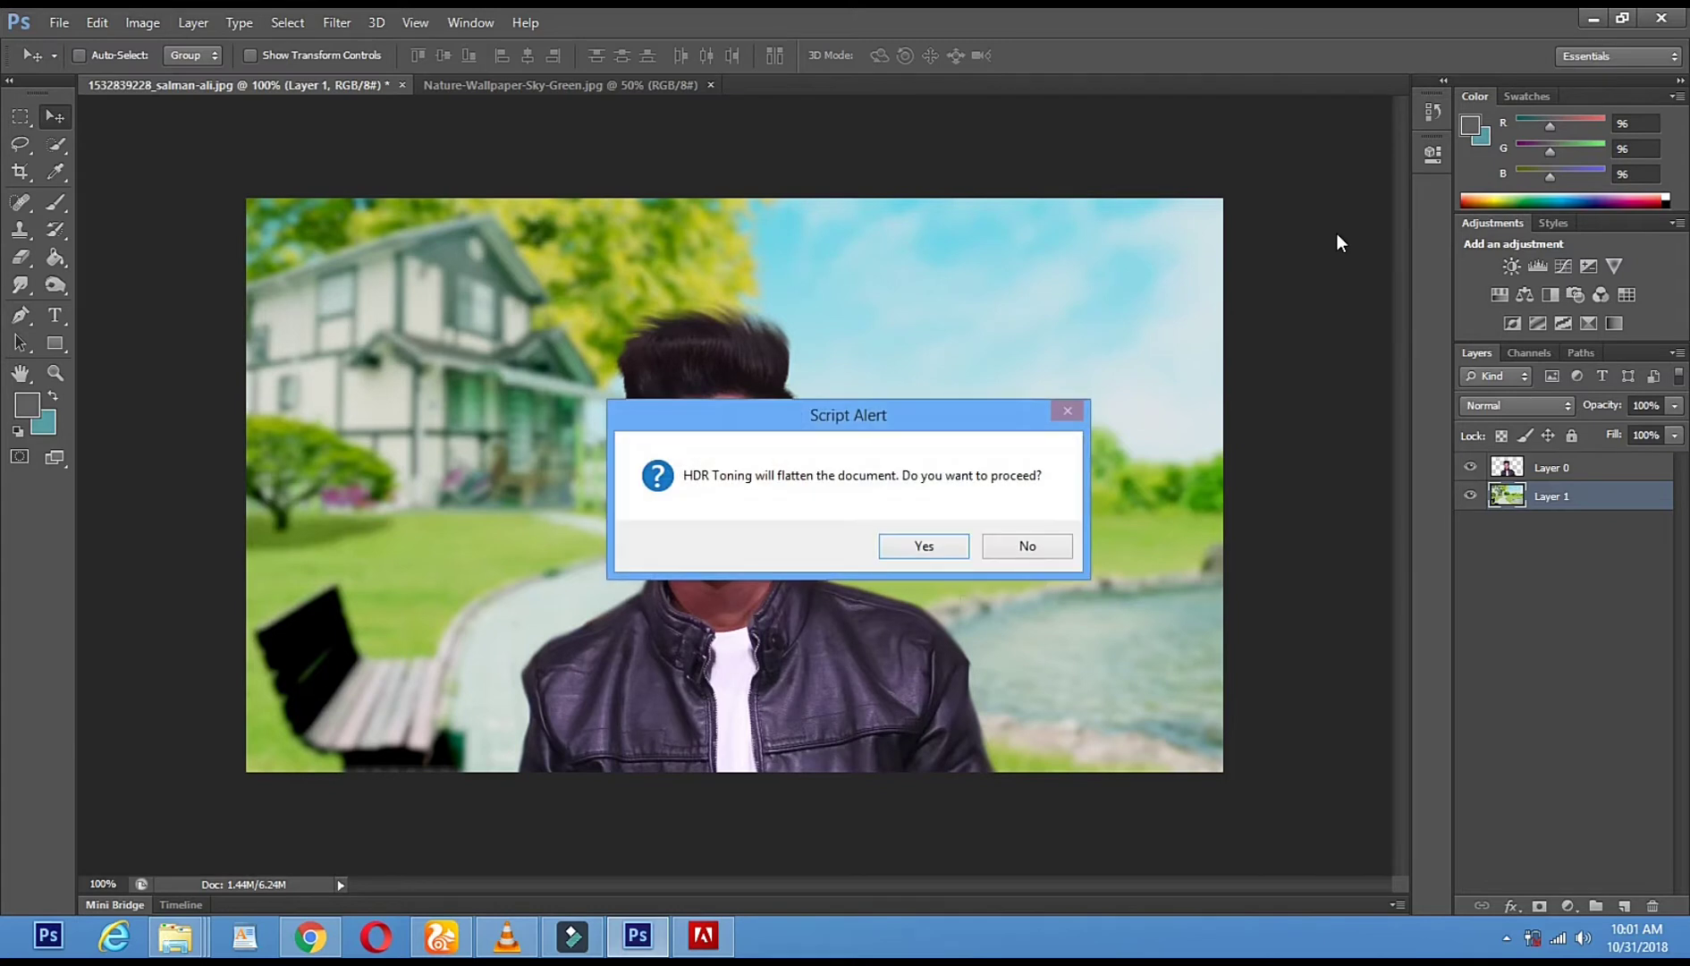
pyautogui.click(909, 554)
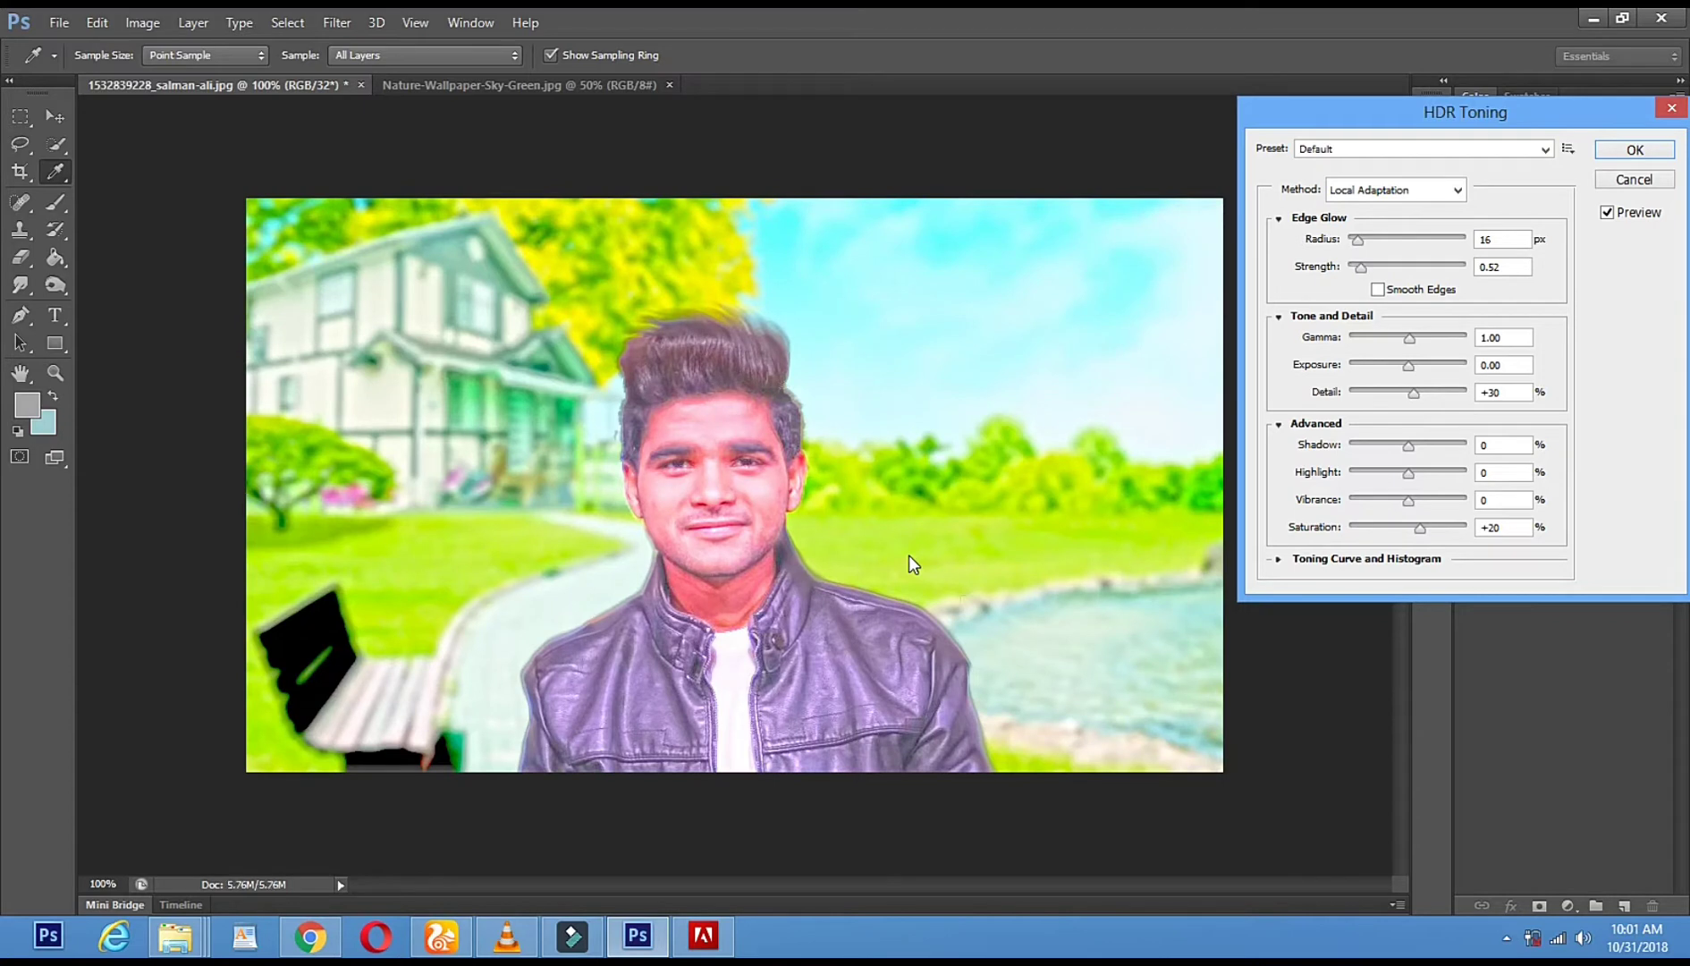
pyautogui.moveTo(1360, 237); pyautogui.dragTo(1426, 240)
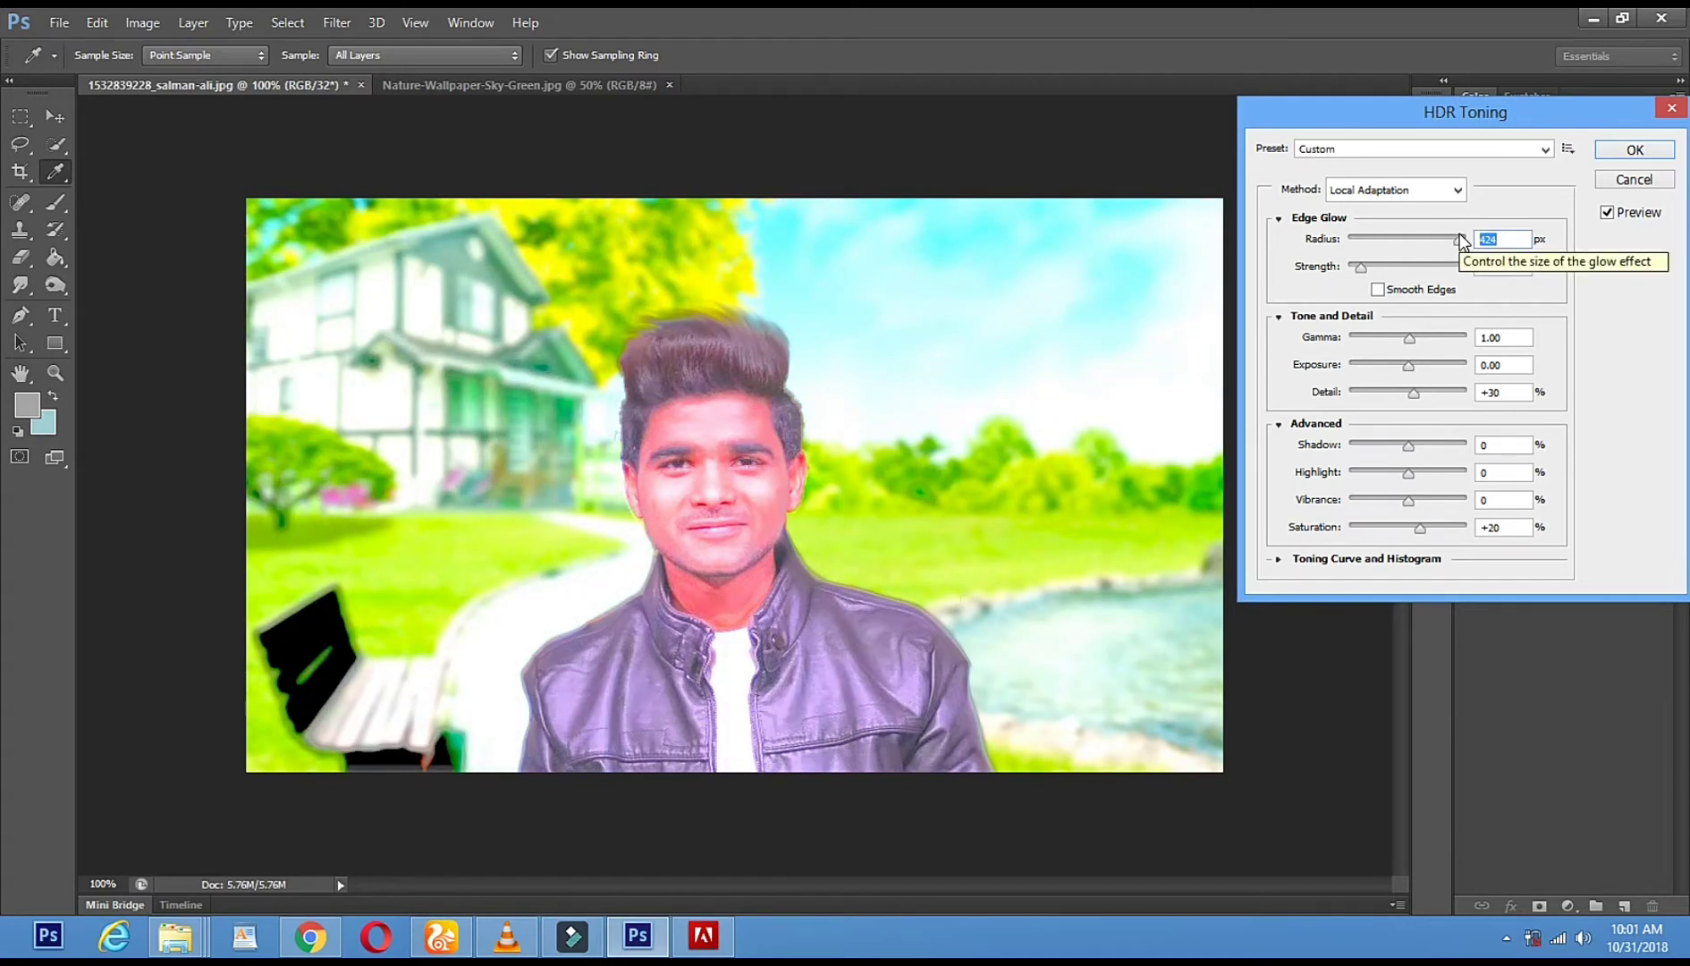
pyautogui.moveTo(1361, 269); pyautogui.dragTo(1449, 280)
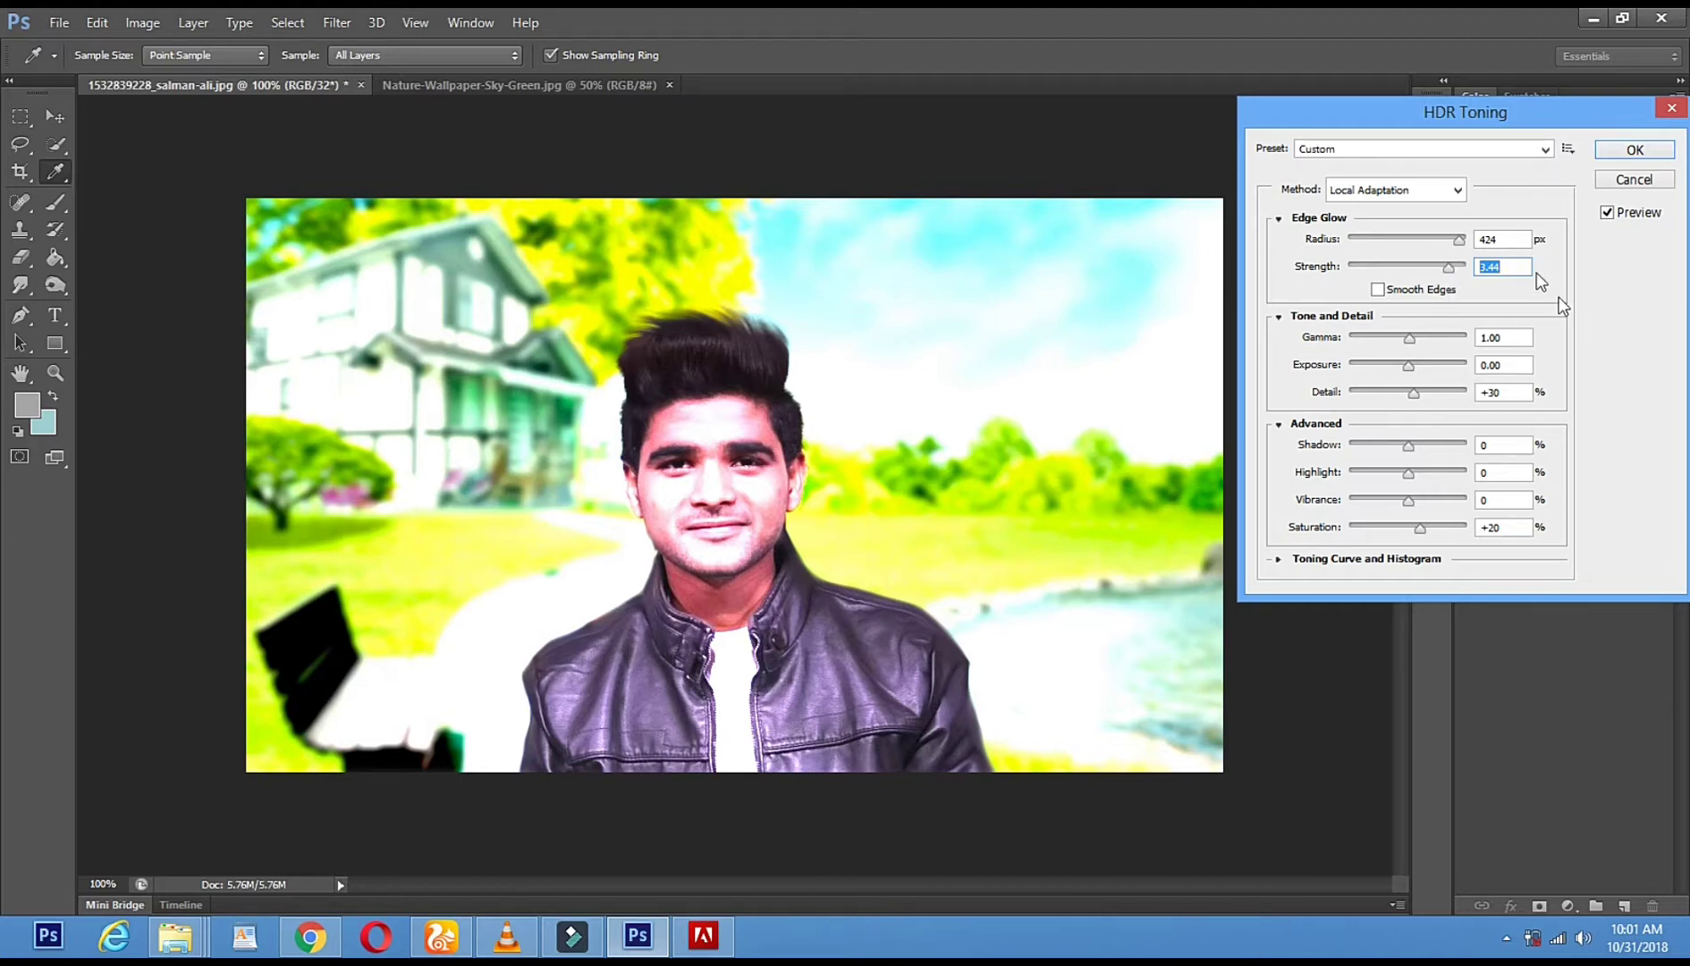
pyautogui.moveTo(1427, 236); pyautogui.dragTo(1361, 243)
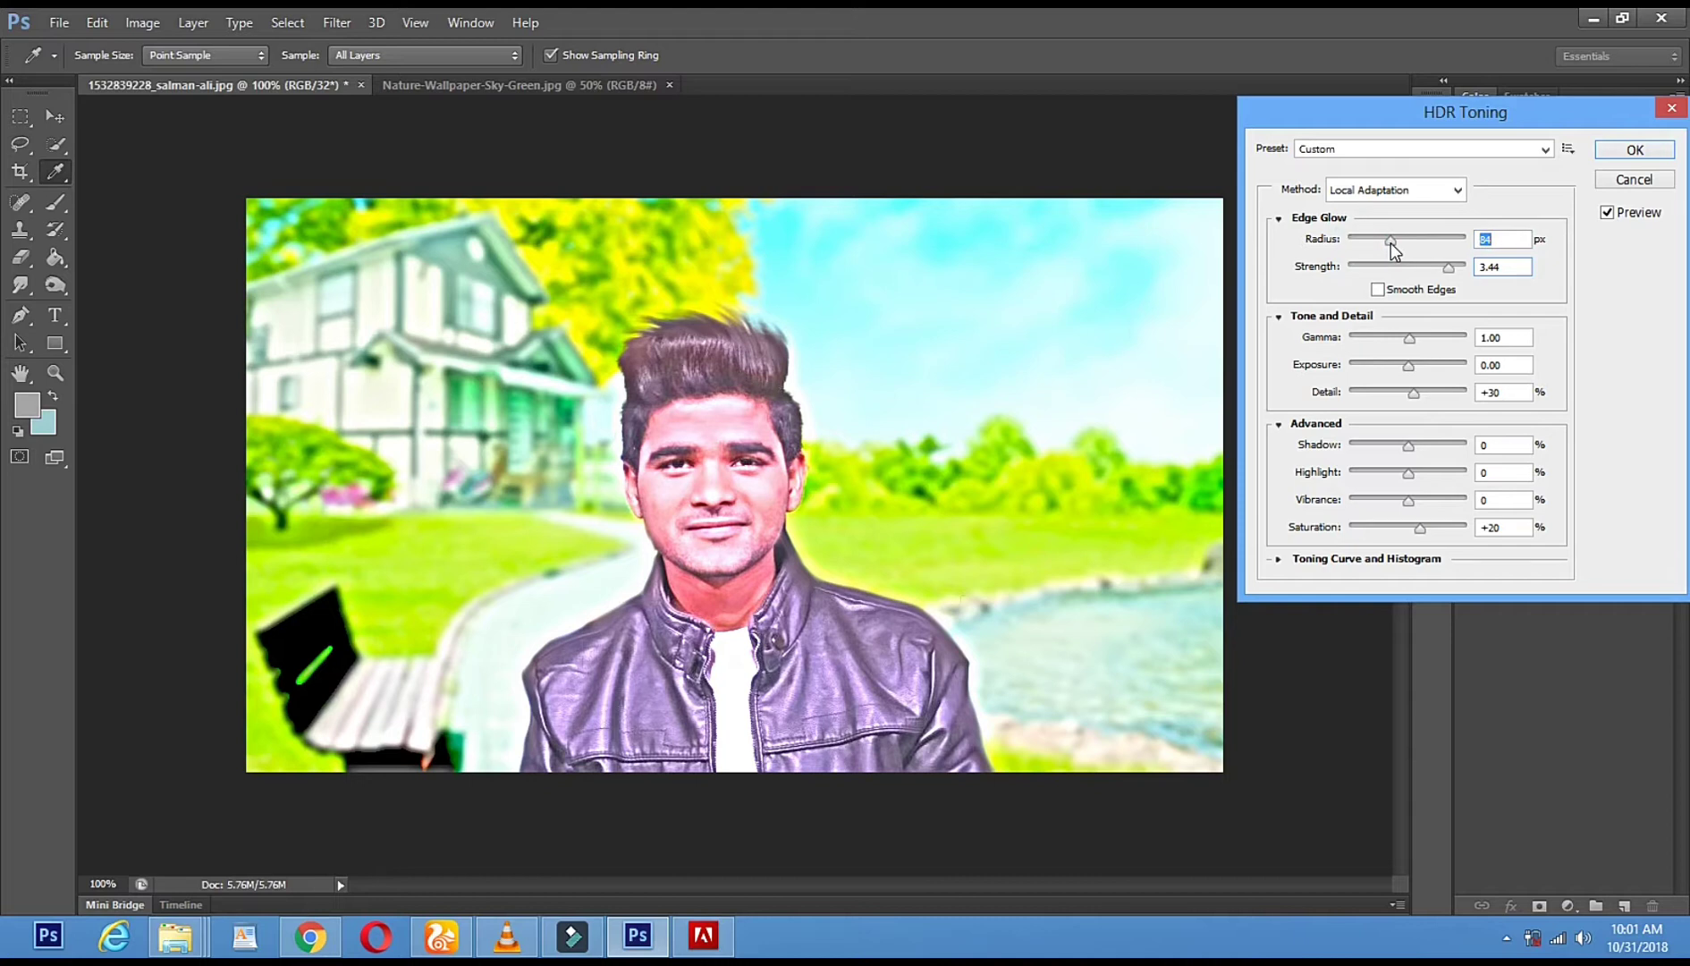
pyautogui.moveTo(1390, 243); pyautogui.dragTo(1471, 275)
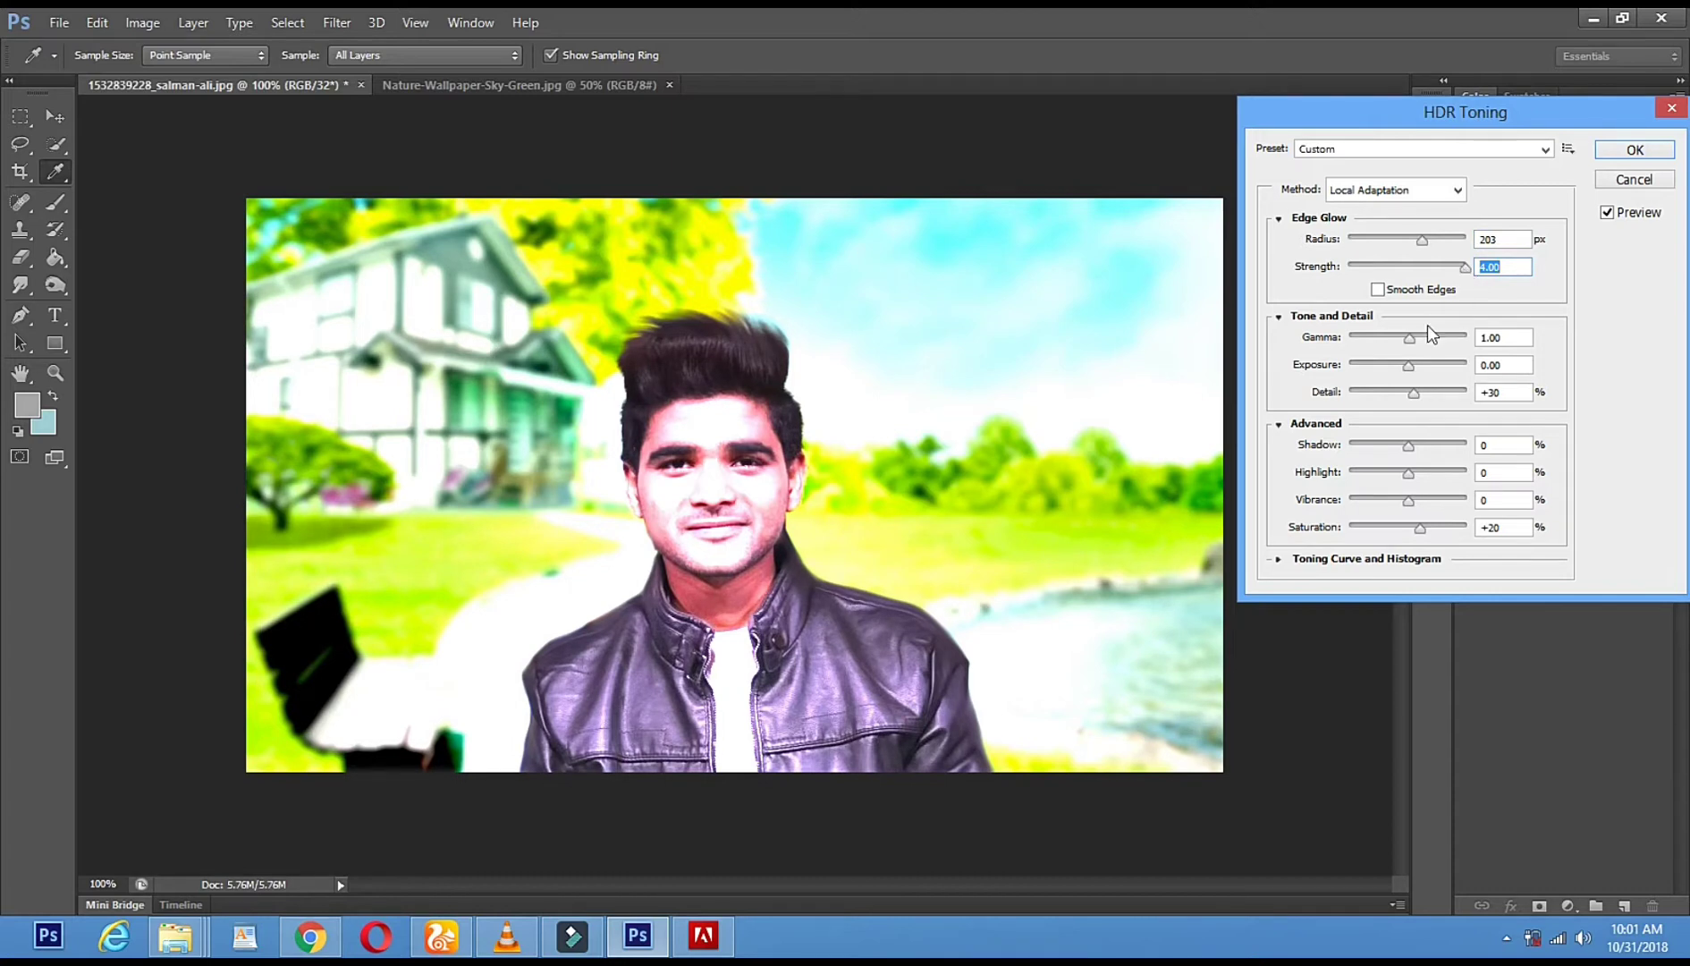
# - Set the HDR Toning gamma to 0.11, exposure to +0.23 and detail to +19%
pyautogui.moveTo(1411, 344); pyautogui.dragTo(1460, 343)
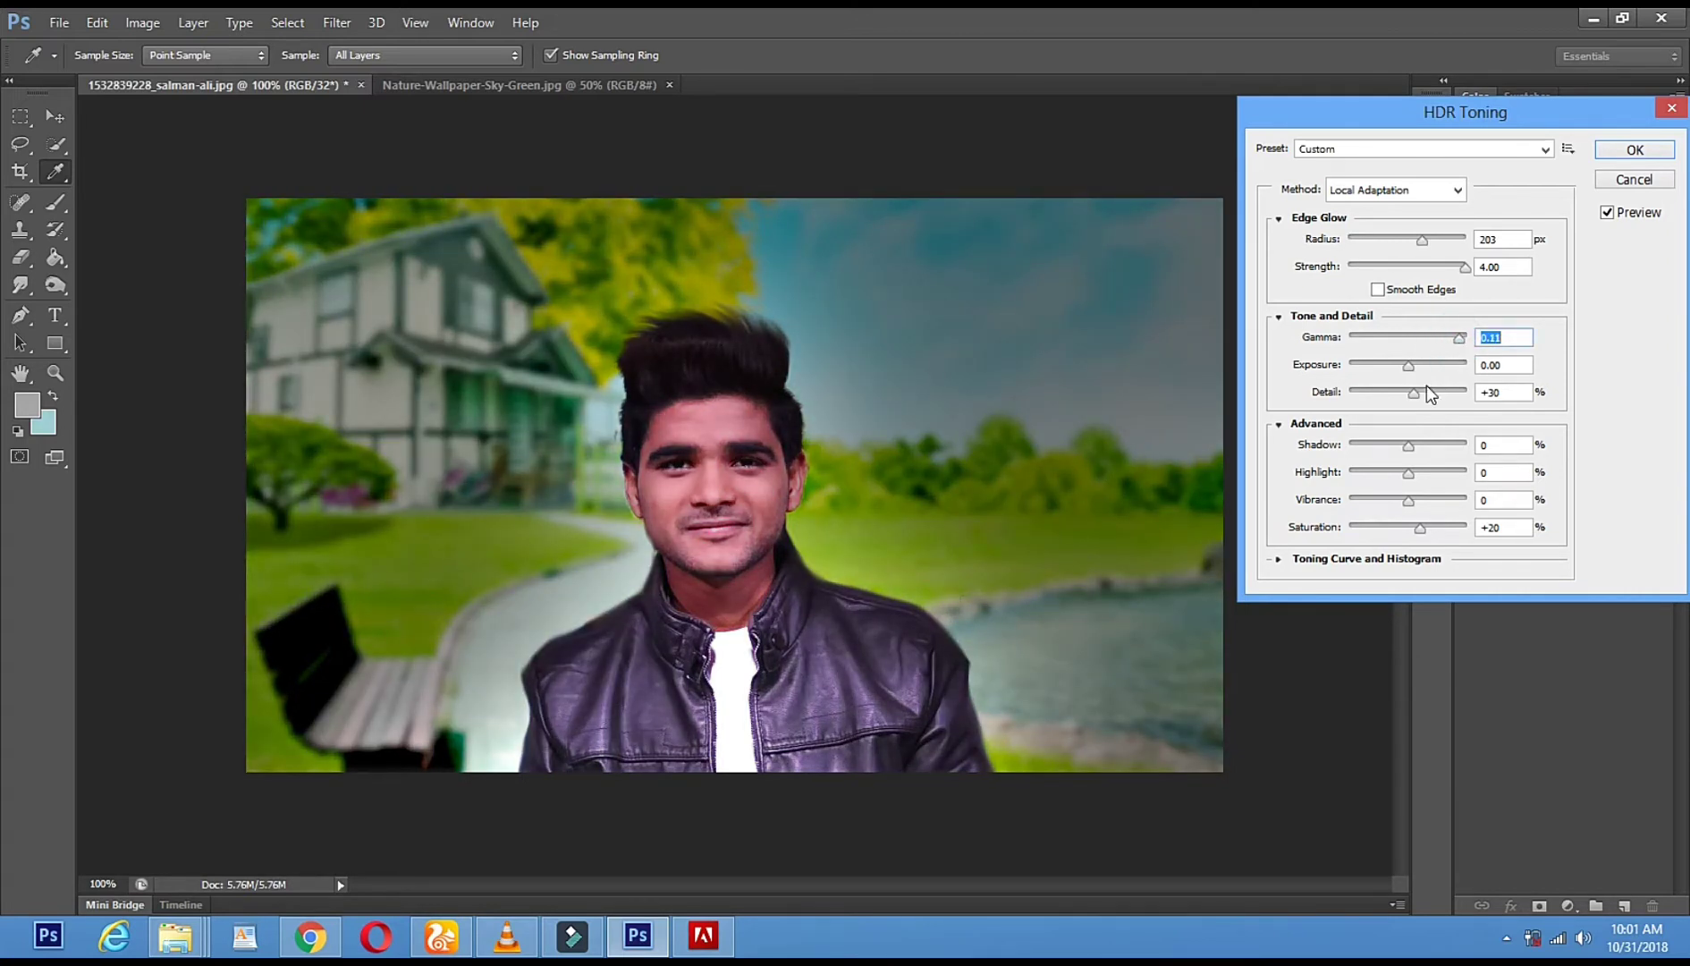
pyautogui.moveTo(1408, 367)
pyautogui.mouseDown()
pyautogui.moveTo(1362, 366)
pyautogui.moveTo(1424, 367)
pyautogui.moveTo(1396, 394)
pyautogui.mouseUp()
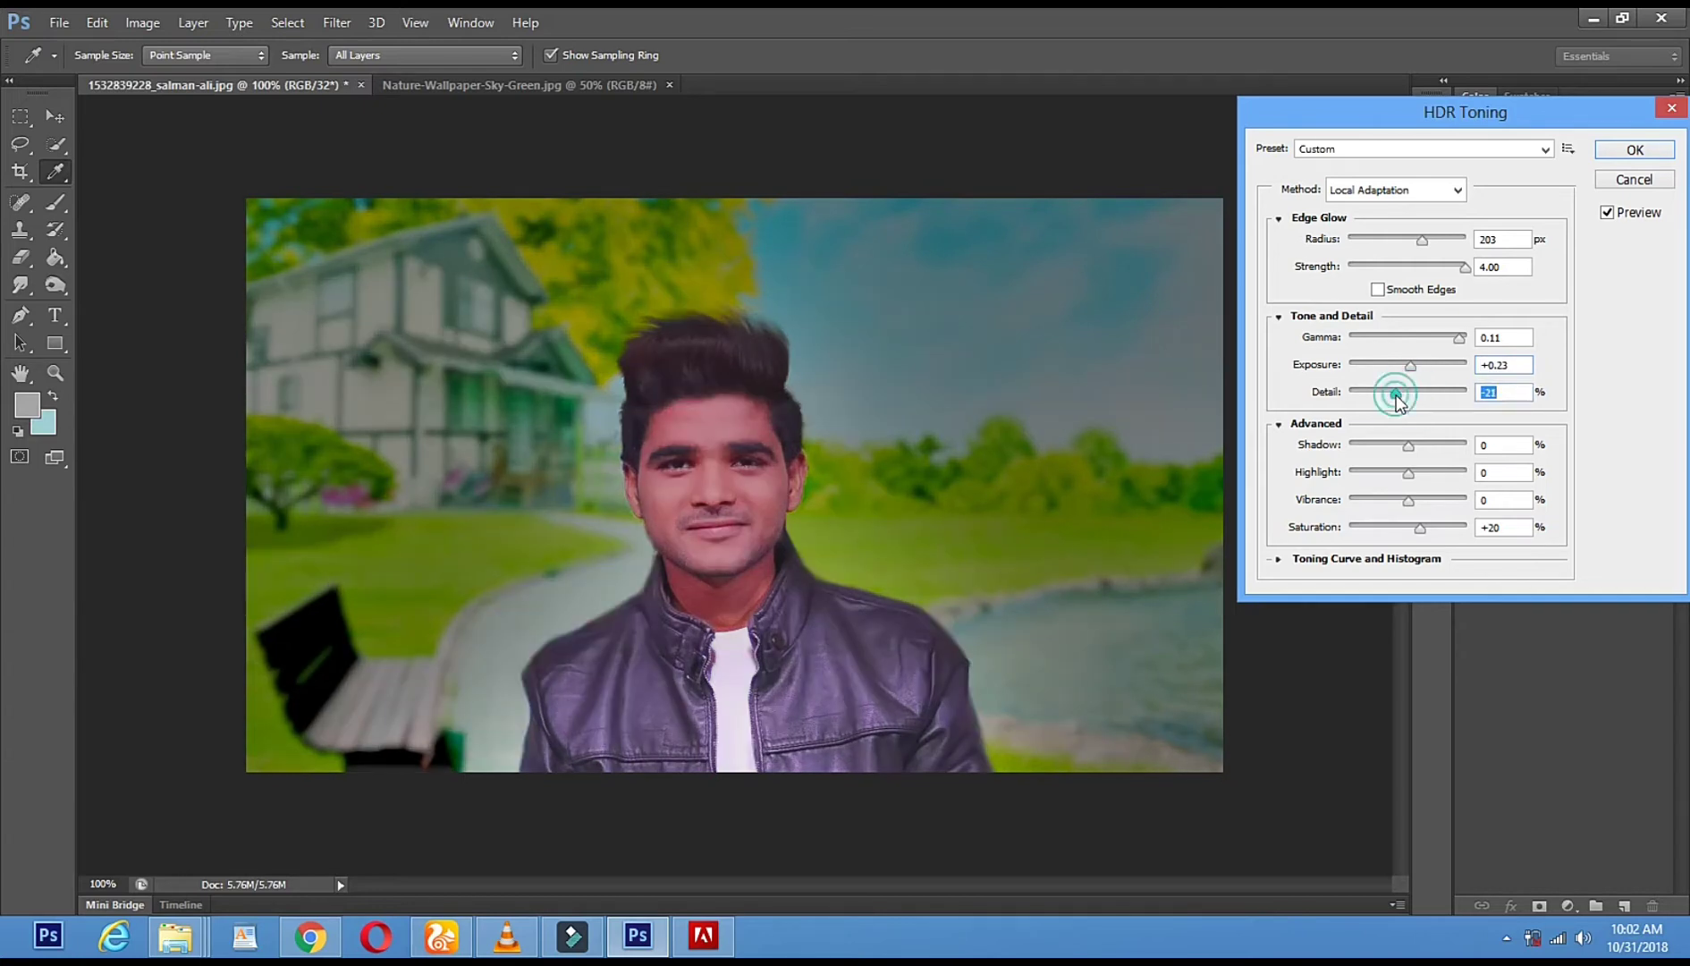
pyautogui.moveTo(1386, 394); pyautogui.dragTo(1446, 403)
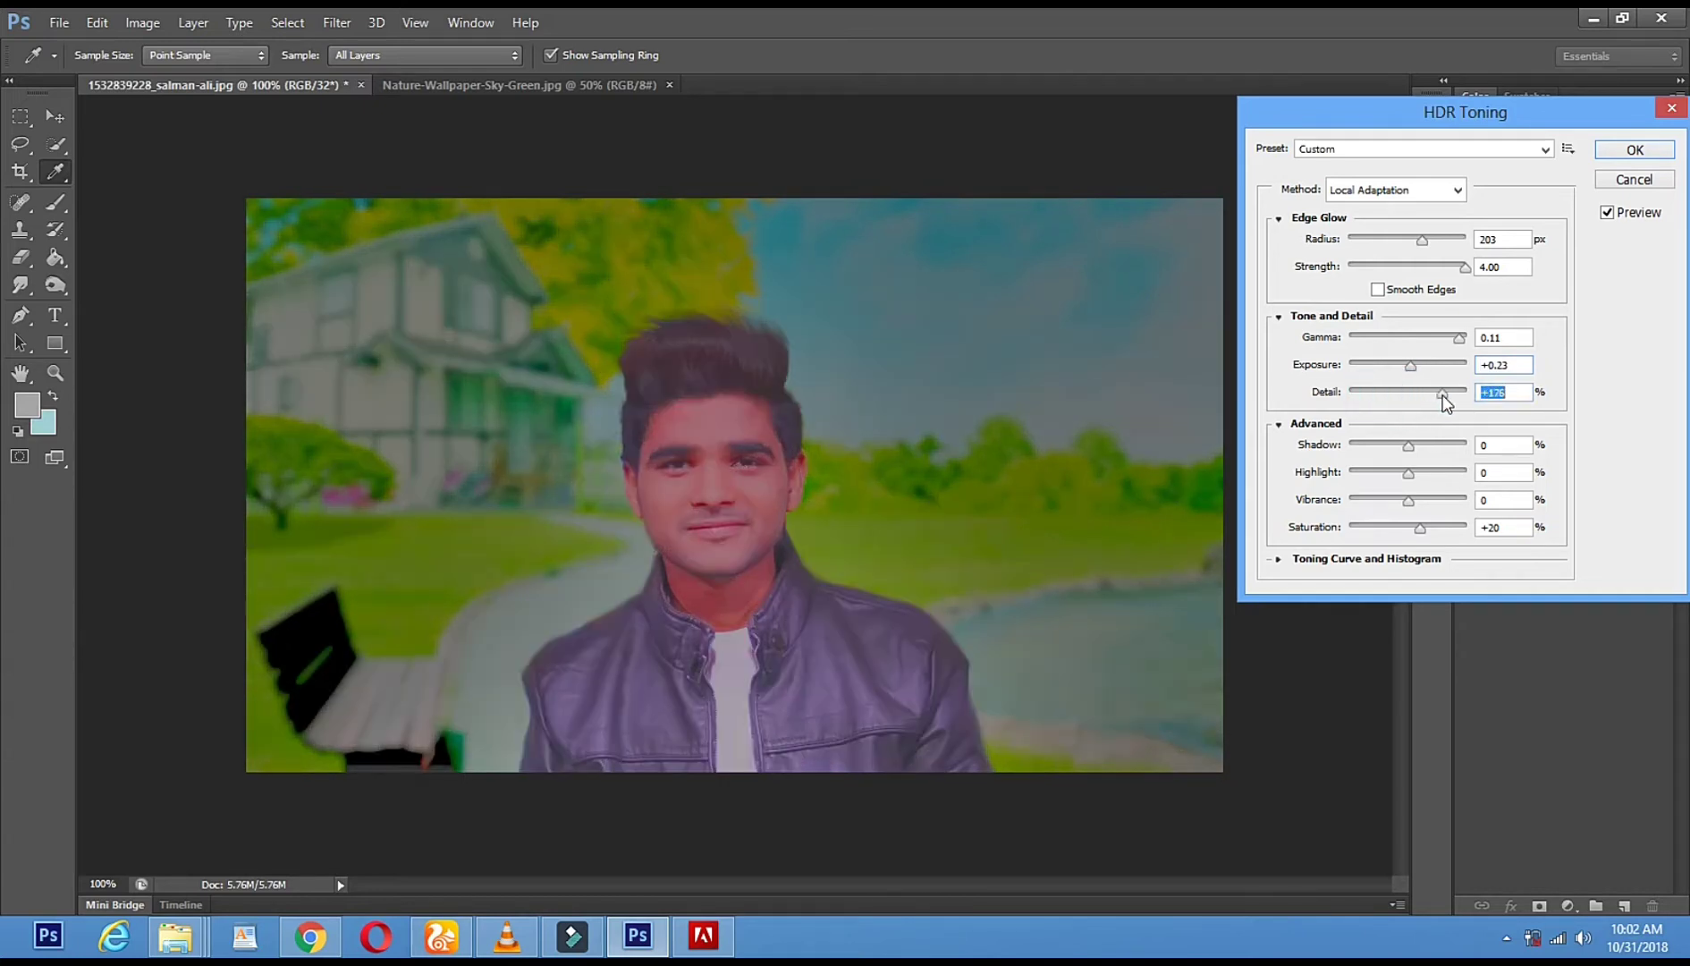
pyautogui.click(1443, 395)
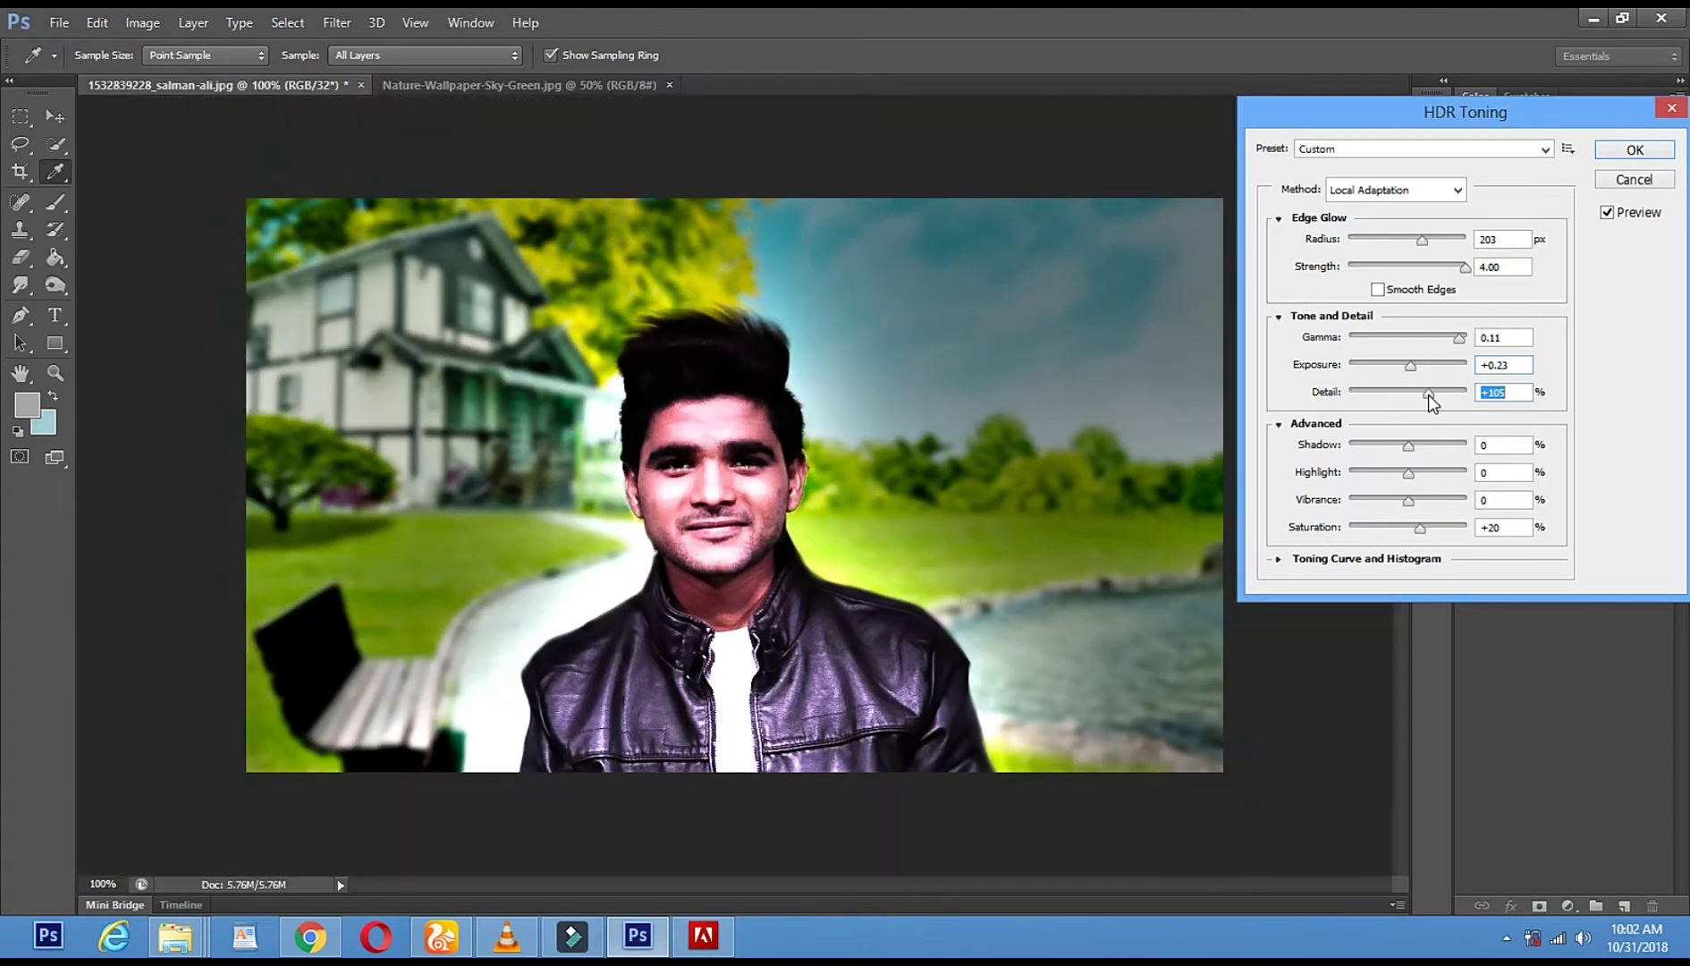
pyautogui.moveTo(1429, 394); pyautogui.dragTo(1411, 395)
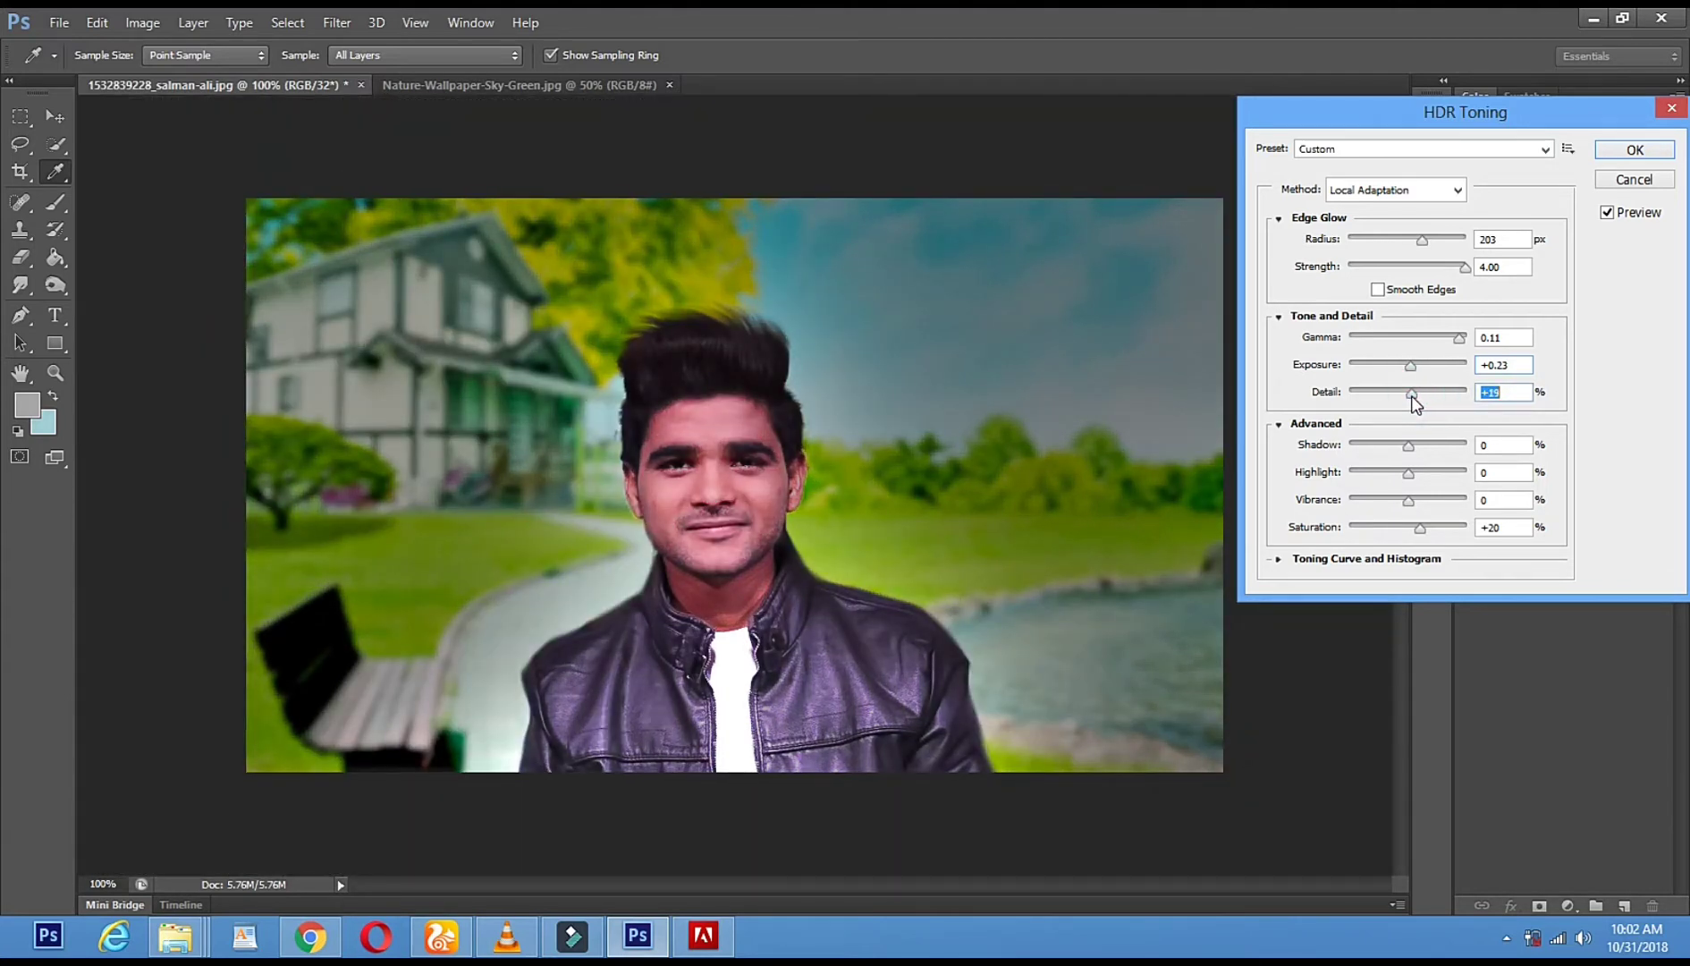
# - Set the HDR Toning shadow to -73%, lower the highlight, slightly raise vibrance and saturation, and apply the toning
pyautogui.moveTo(1405, 445); pyautogui.dragTo(1387, 446)
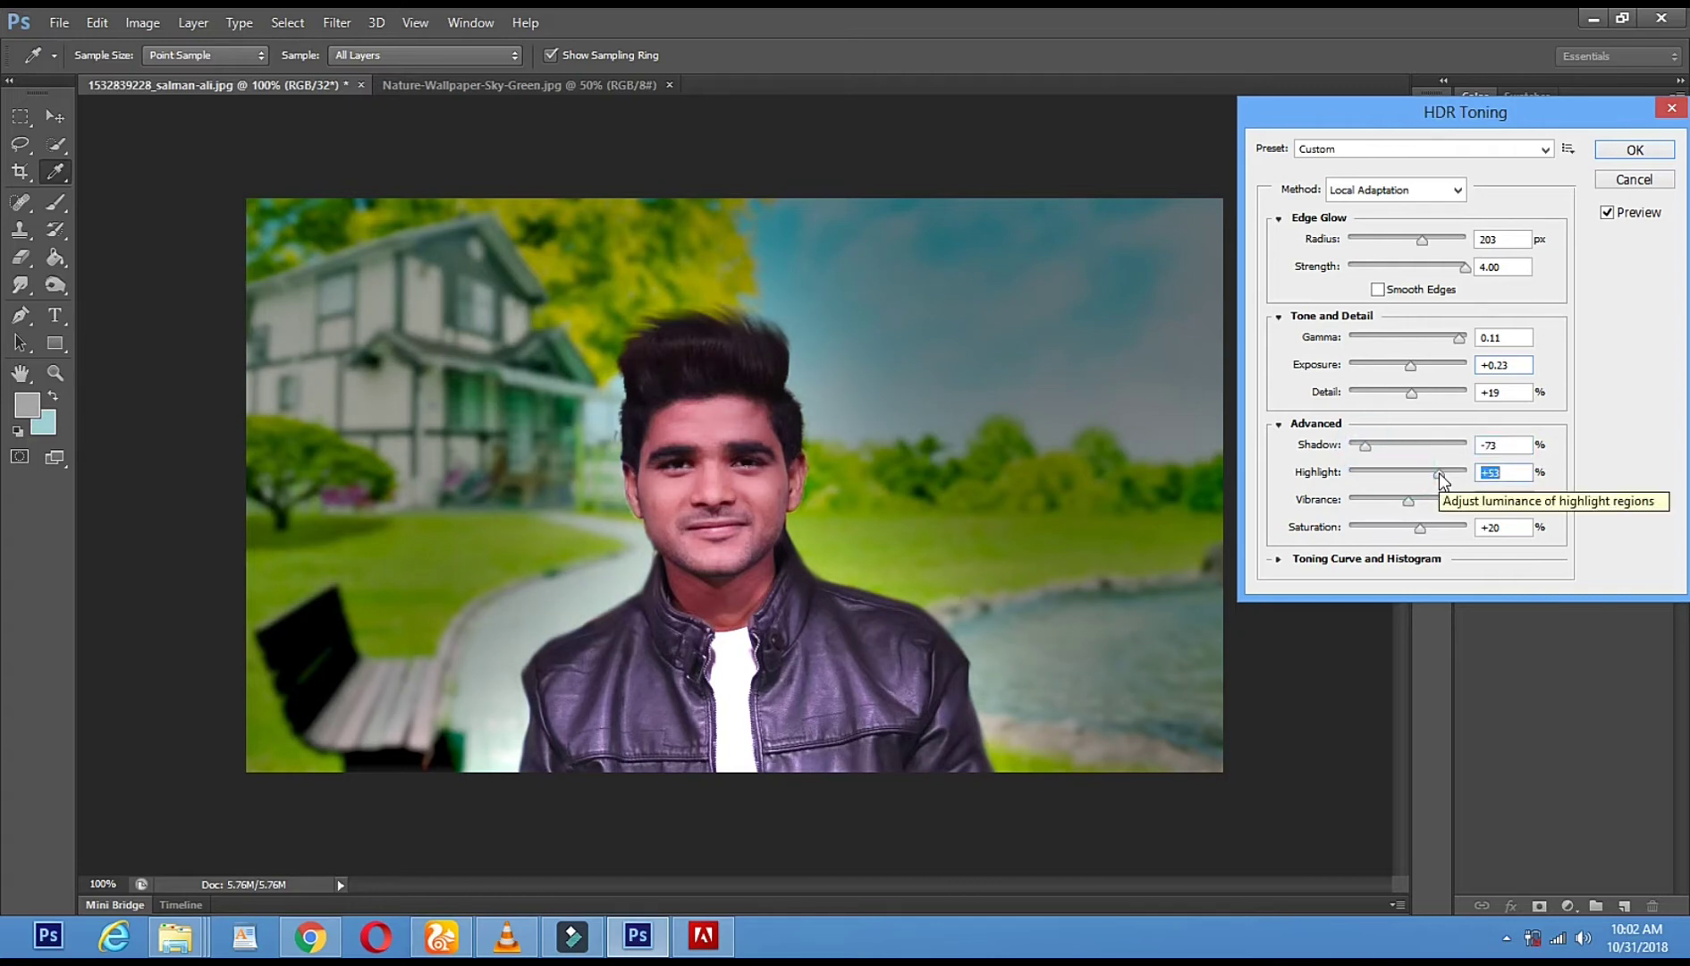
pyautogui.moveTo(1440, 473); pyautogui.dragTo(1352, 483)
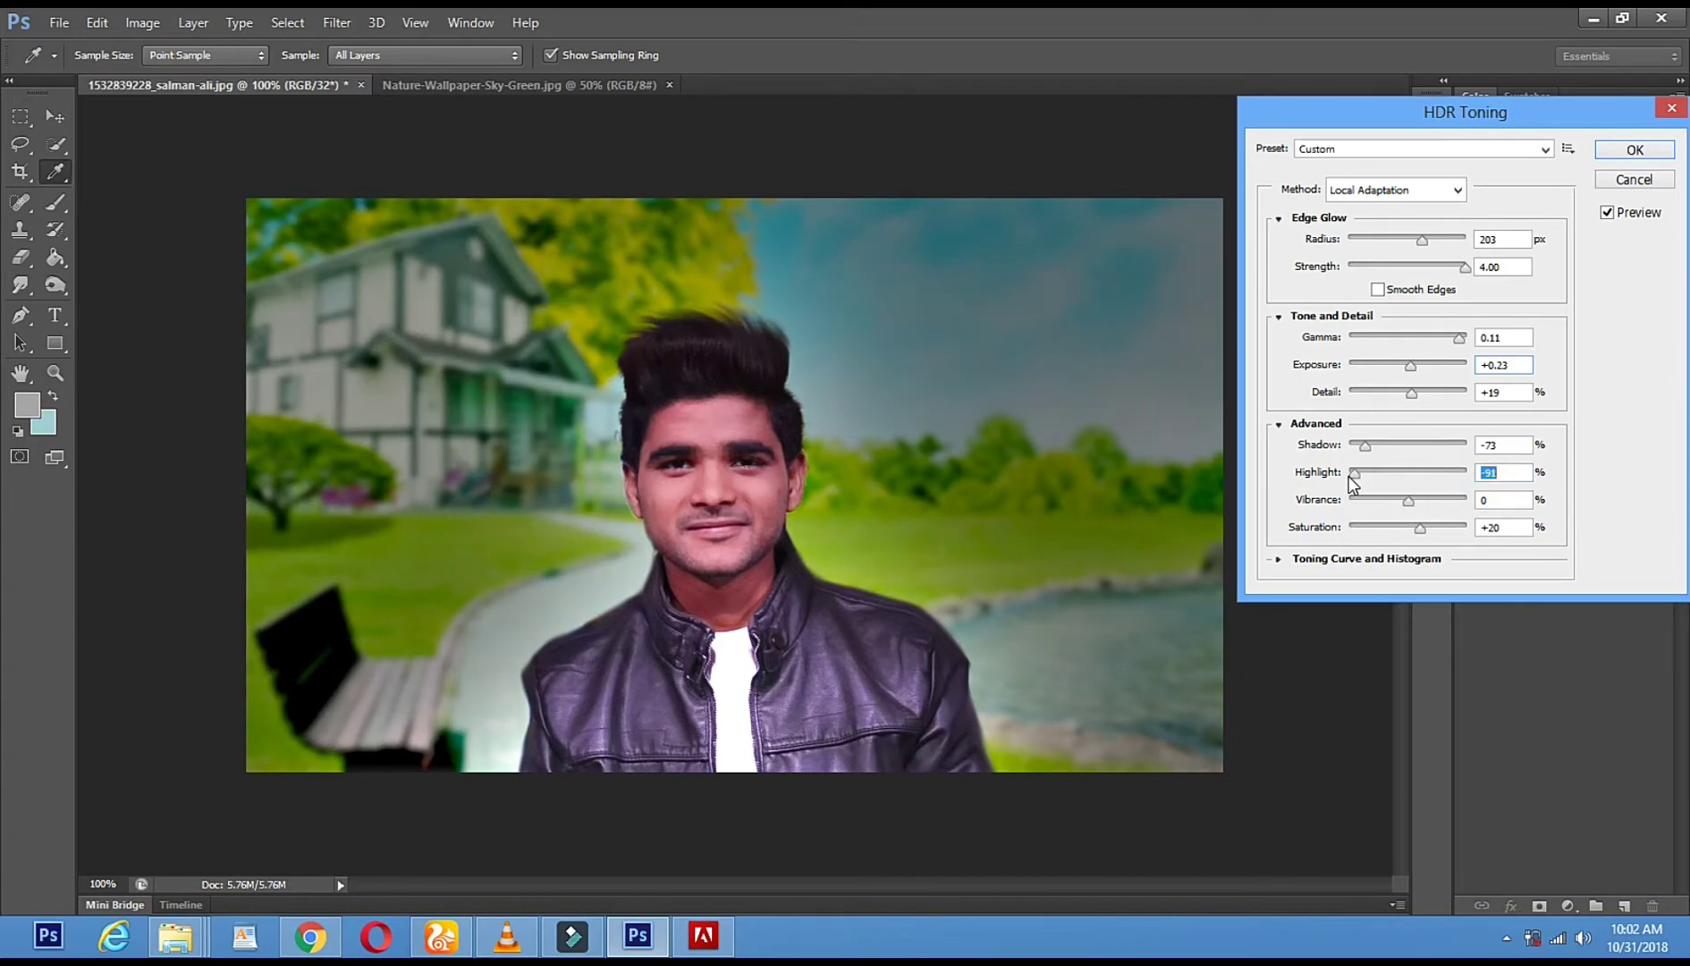
pyautogui.moveTo(1352, 483); pyautogui.dragTo(1387, 486)
pyautogui.moveTo(1407, 507)
pyautogui.mouseDown()
pyautogui.moveTo(1368, 501)
pyautogui.moveTo(1423, 508)
pyautogui.mouseUp()
pyautogui.moveTo(1420, 528)
pyautogui.mouseDown()
pyautogui.moveTo(1373, 532)
pyautogui.moveTo(1424, 532)
pyautogui.mouseUp()
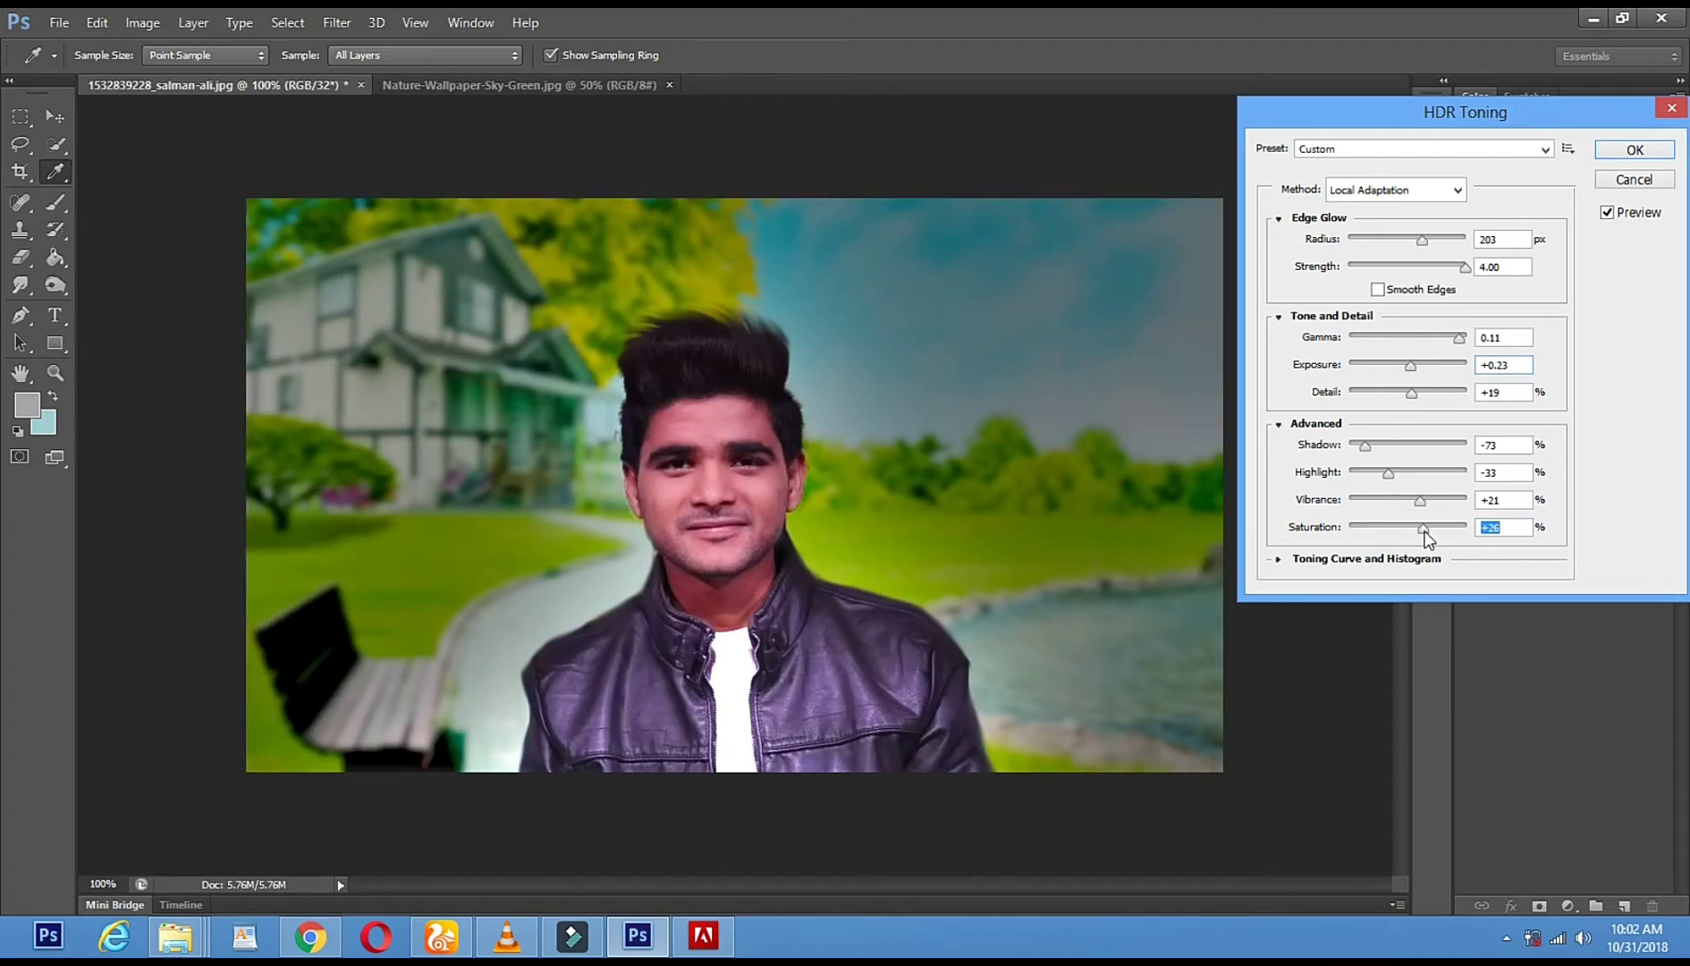
pyautogui.click(1629, 152)
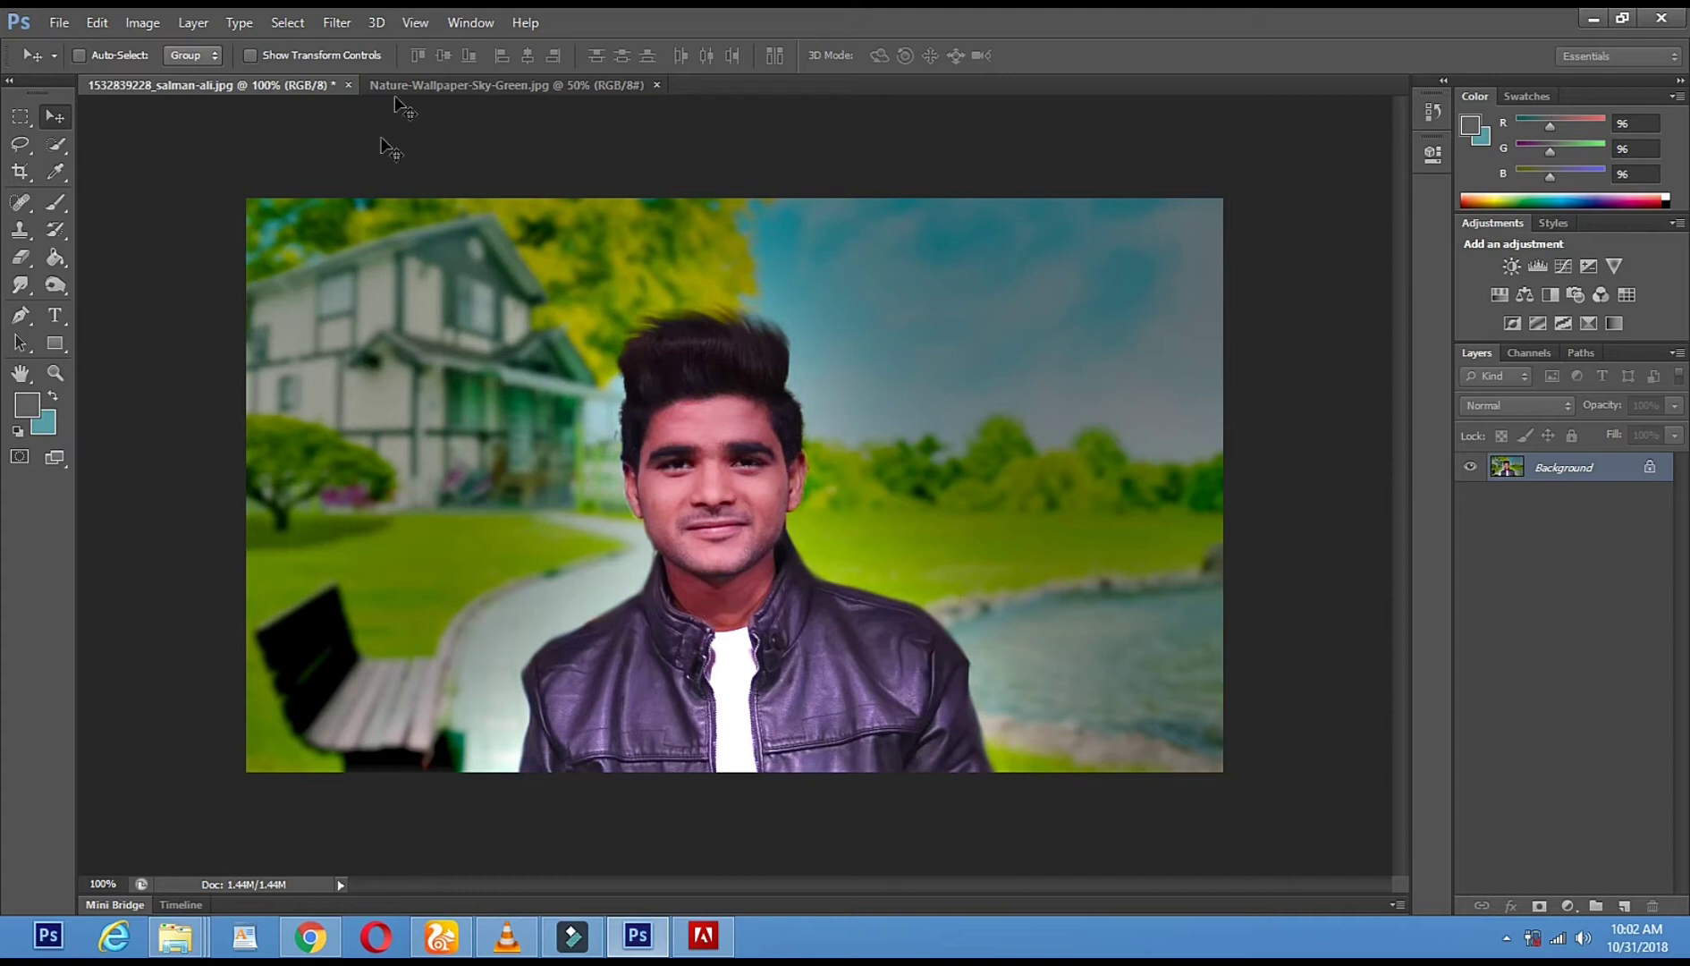
# - Close the Nature-Wallpaper-Sky-Green.jpg document and open frame.psd from the Desktop
pyautogui.click(649, 83)
pyautogui.click(659, 84)
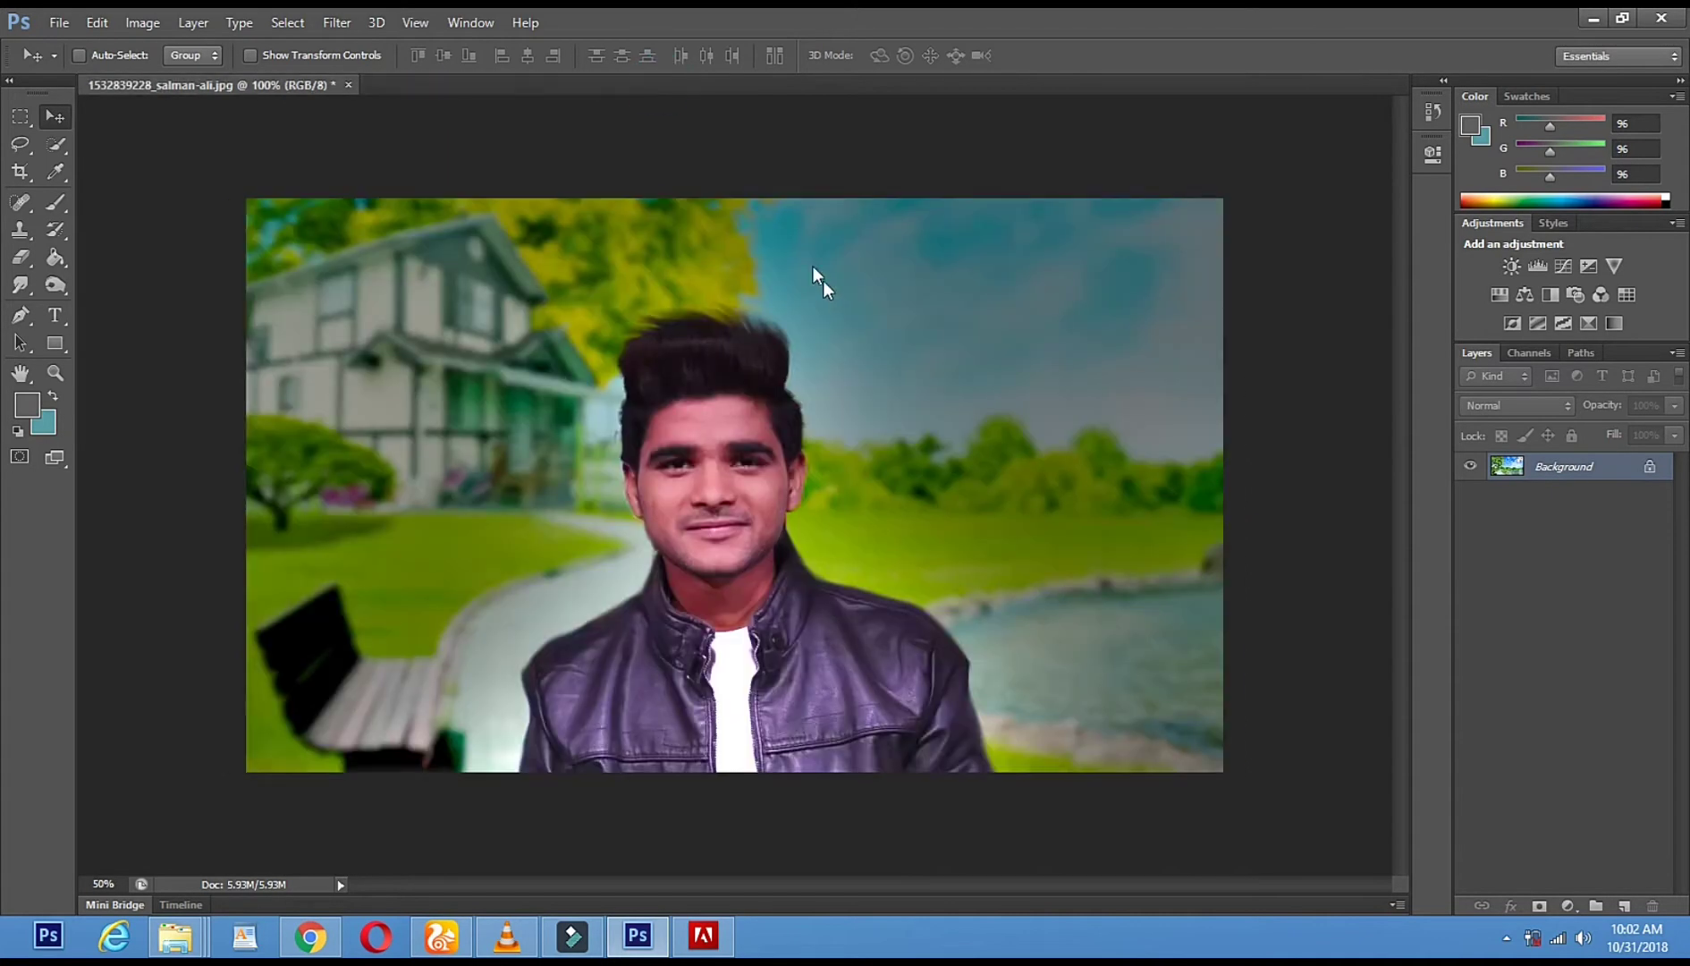
pyautogui.click(50, 24)
pyautogui.click(96, 67)
pyautogui.click(704, 414)
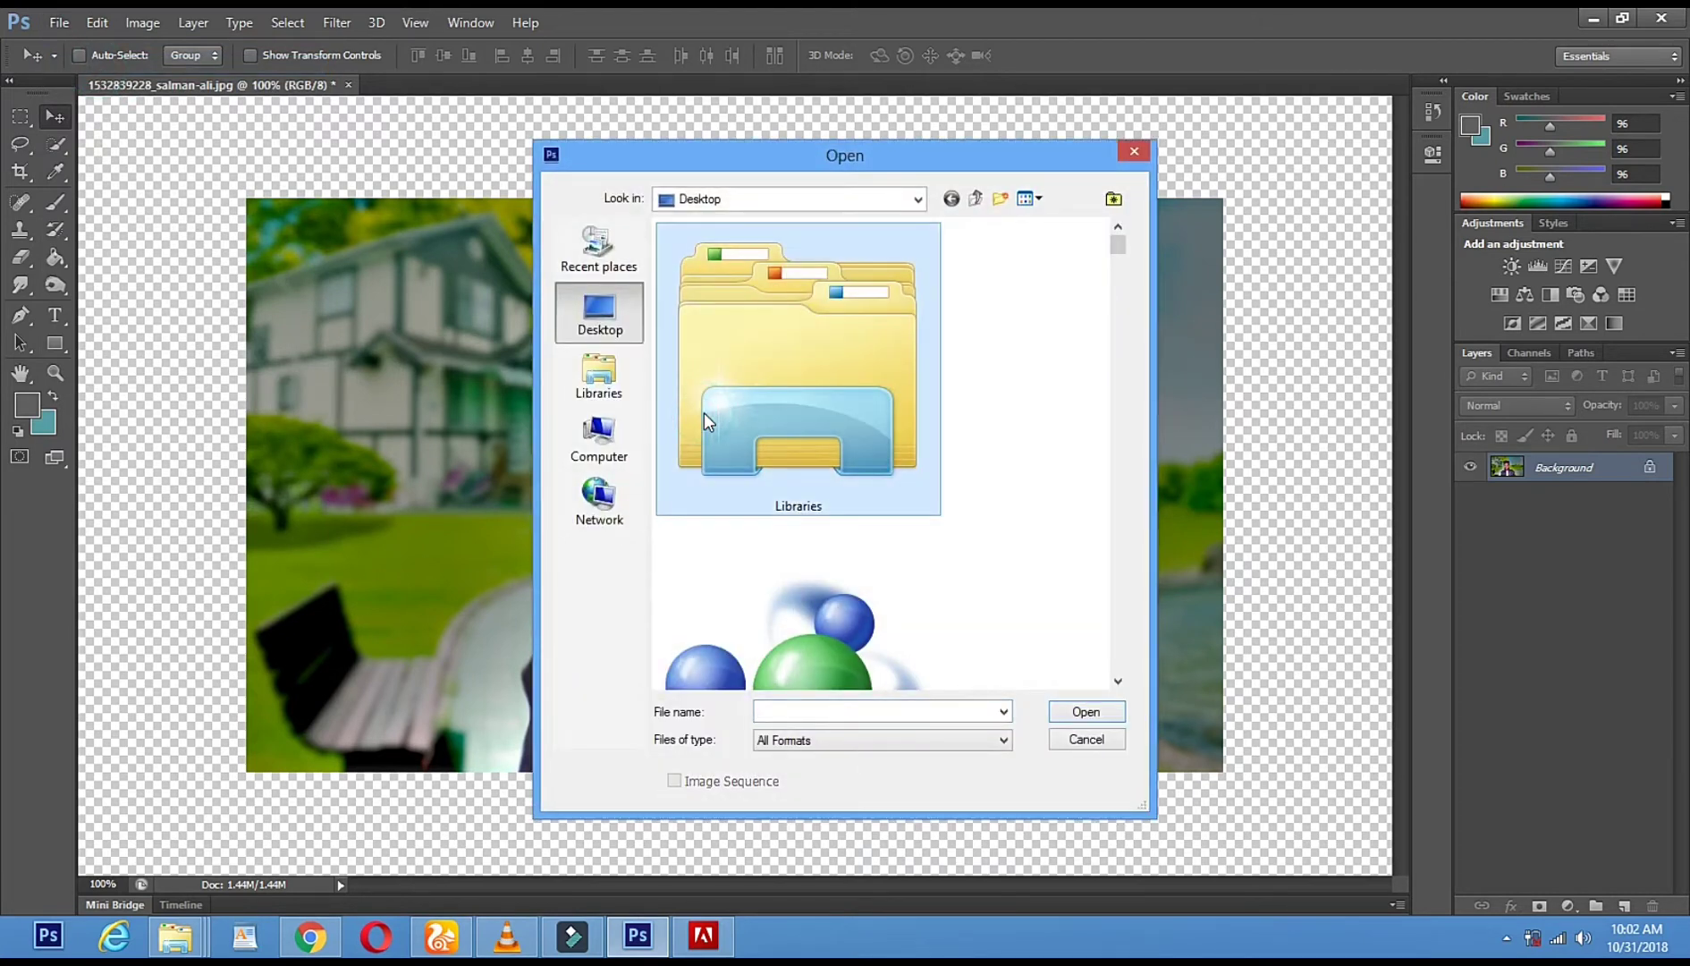
pyautogui.press('f')
pyautogui.doubleClick(809, 478)
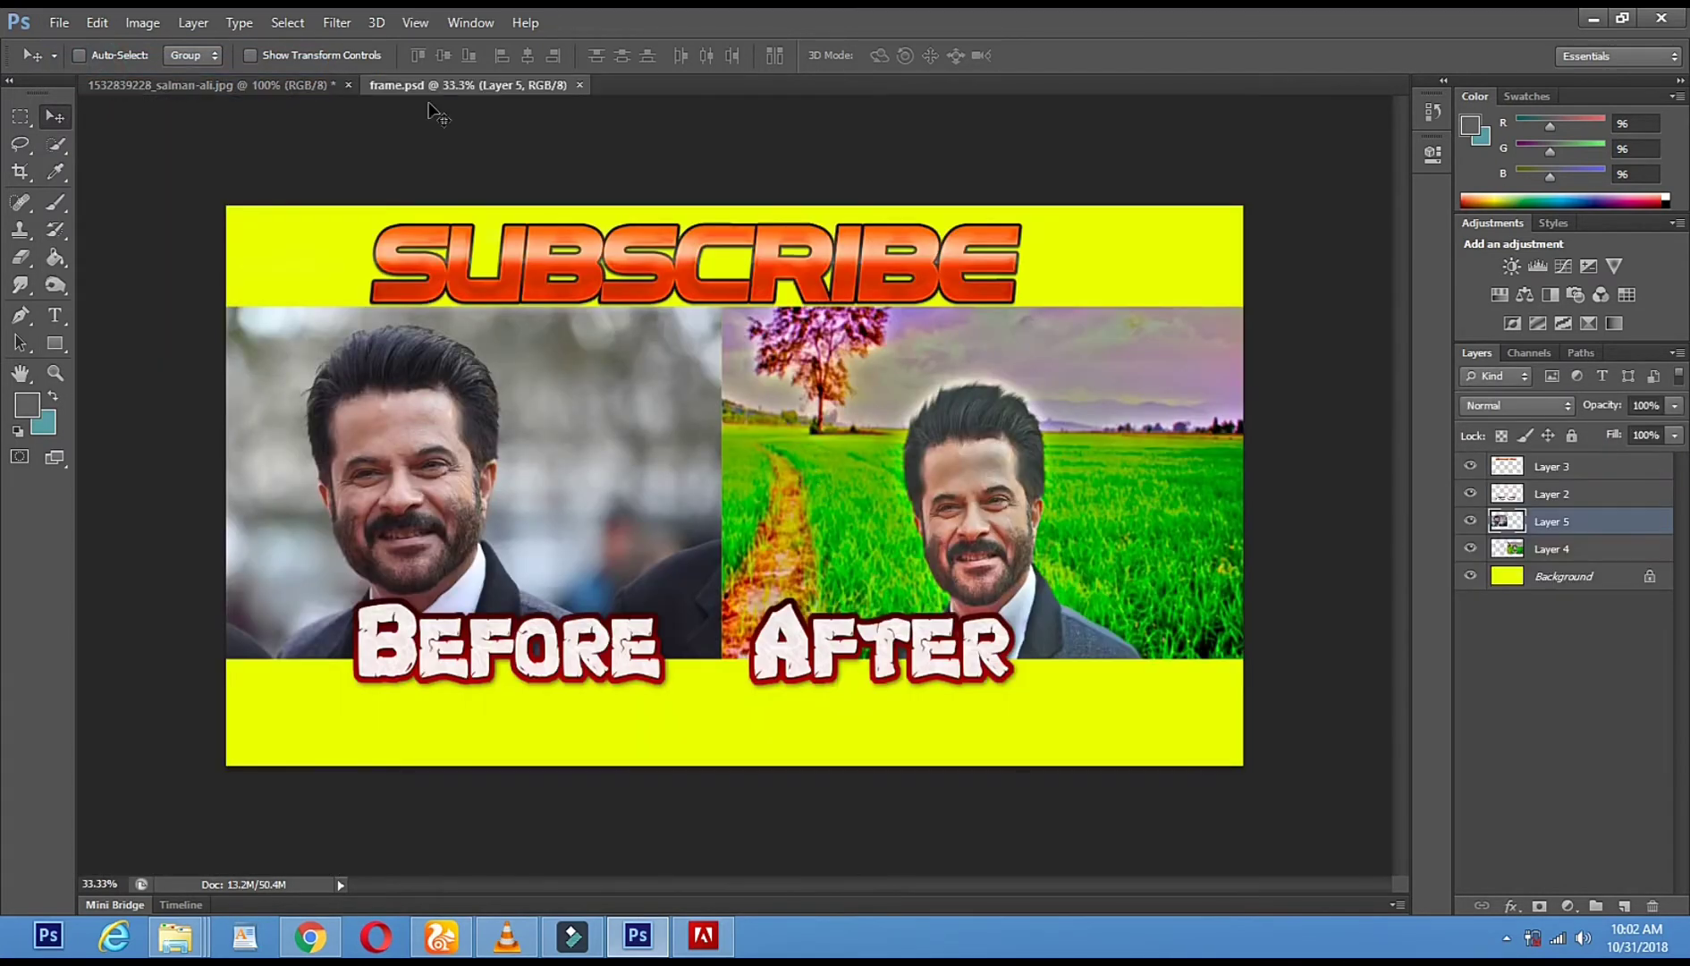
# - Select the entire toned portrait image with the Rectangular Marquee and move it towards the frame.psd document
pyautogui.click(254, 84)
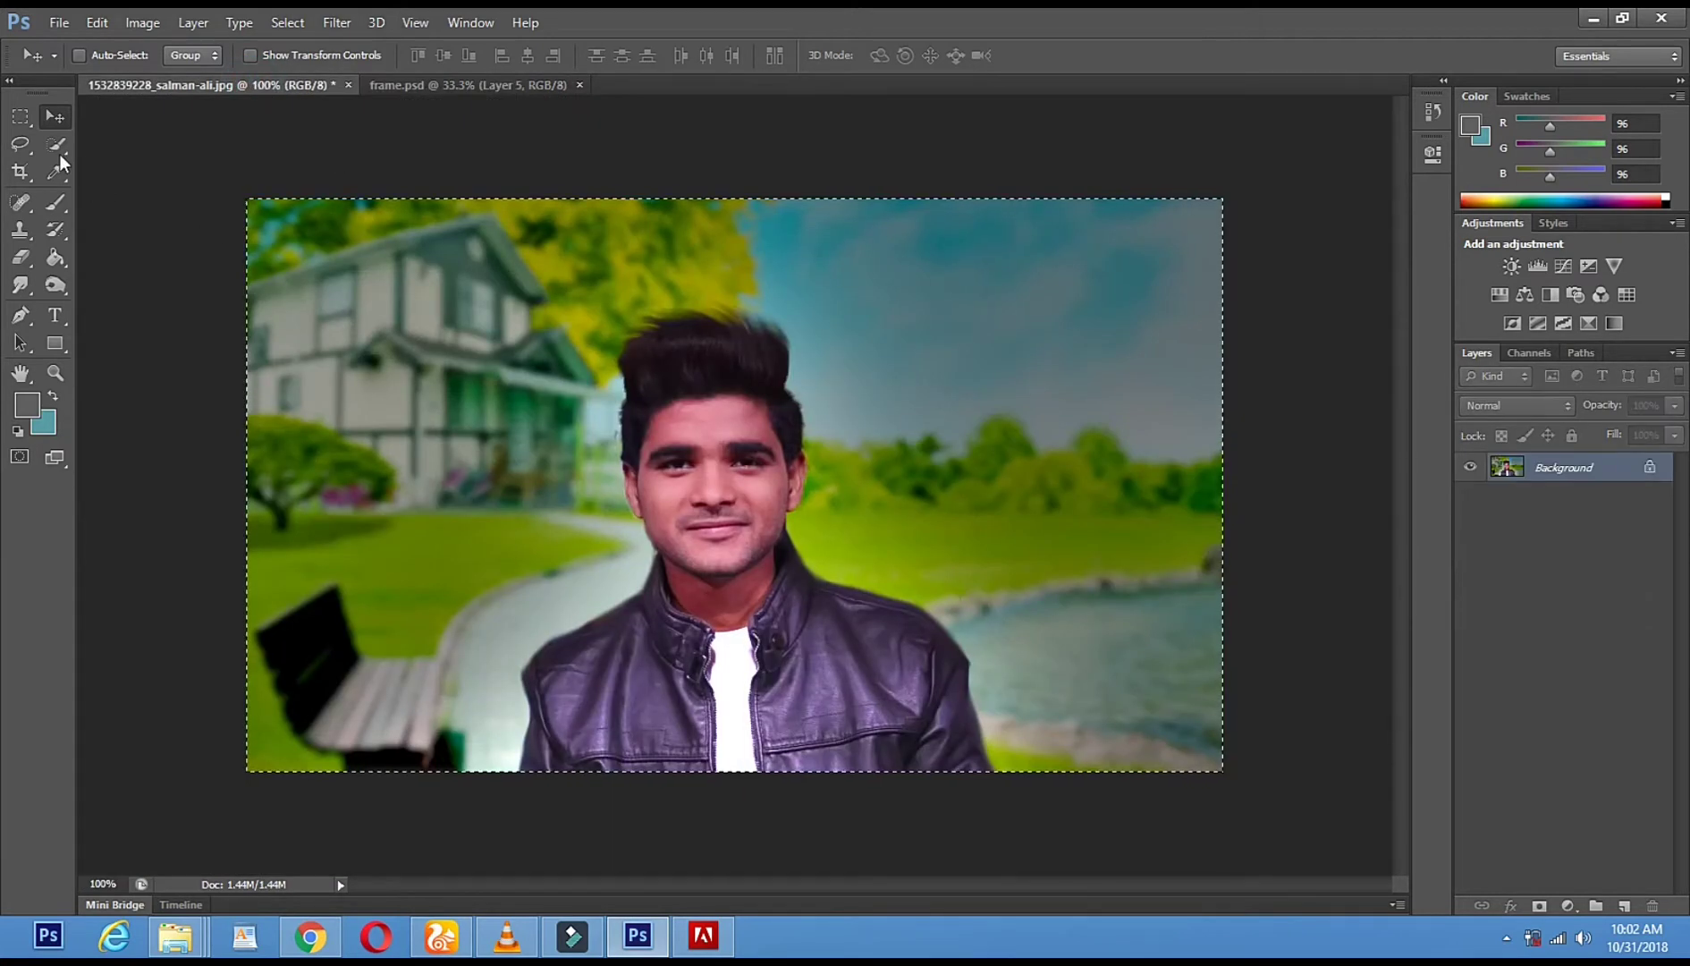
pyautogui.click(19, 116)
pyautogui.click(418, 248)
pyautogui.moveTo(227, 190); pyautogui.dragTo(1381, 831)
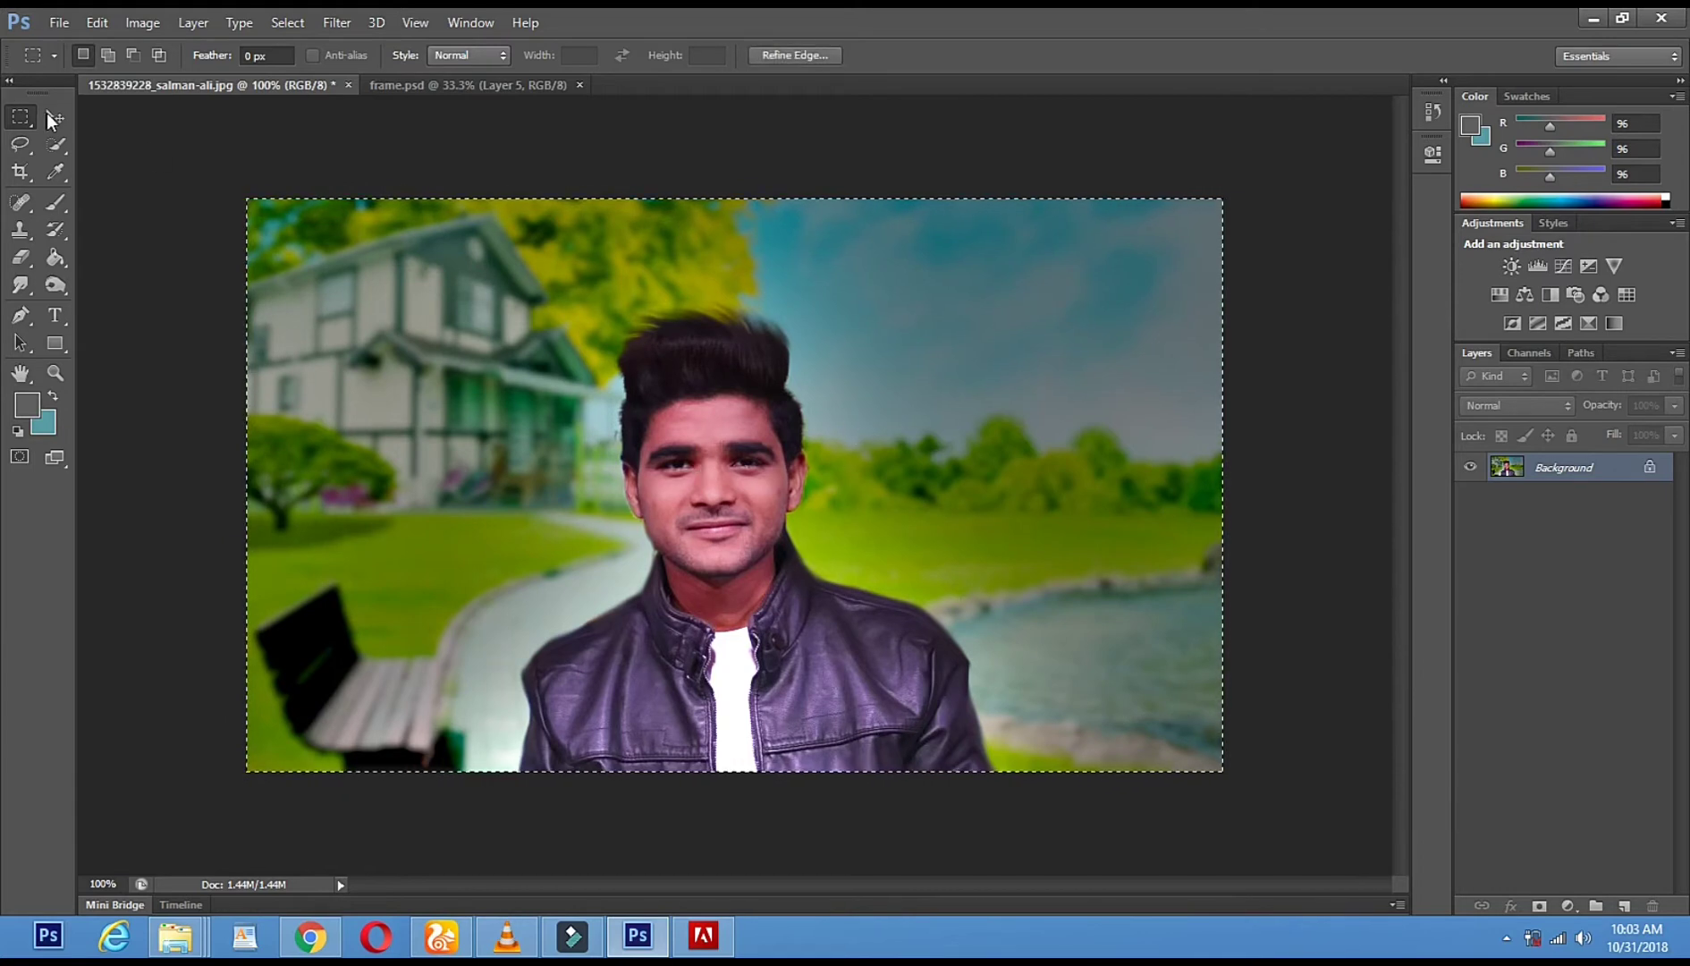
pyautogui.click(54, 116)
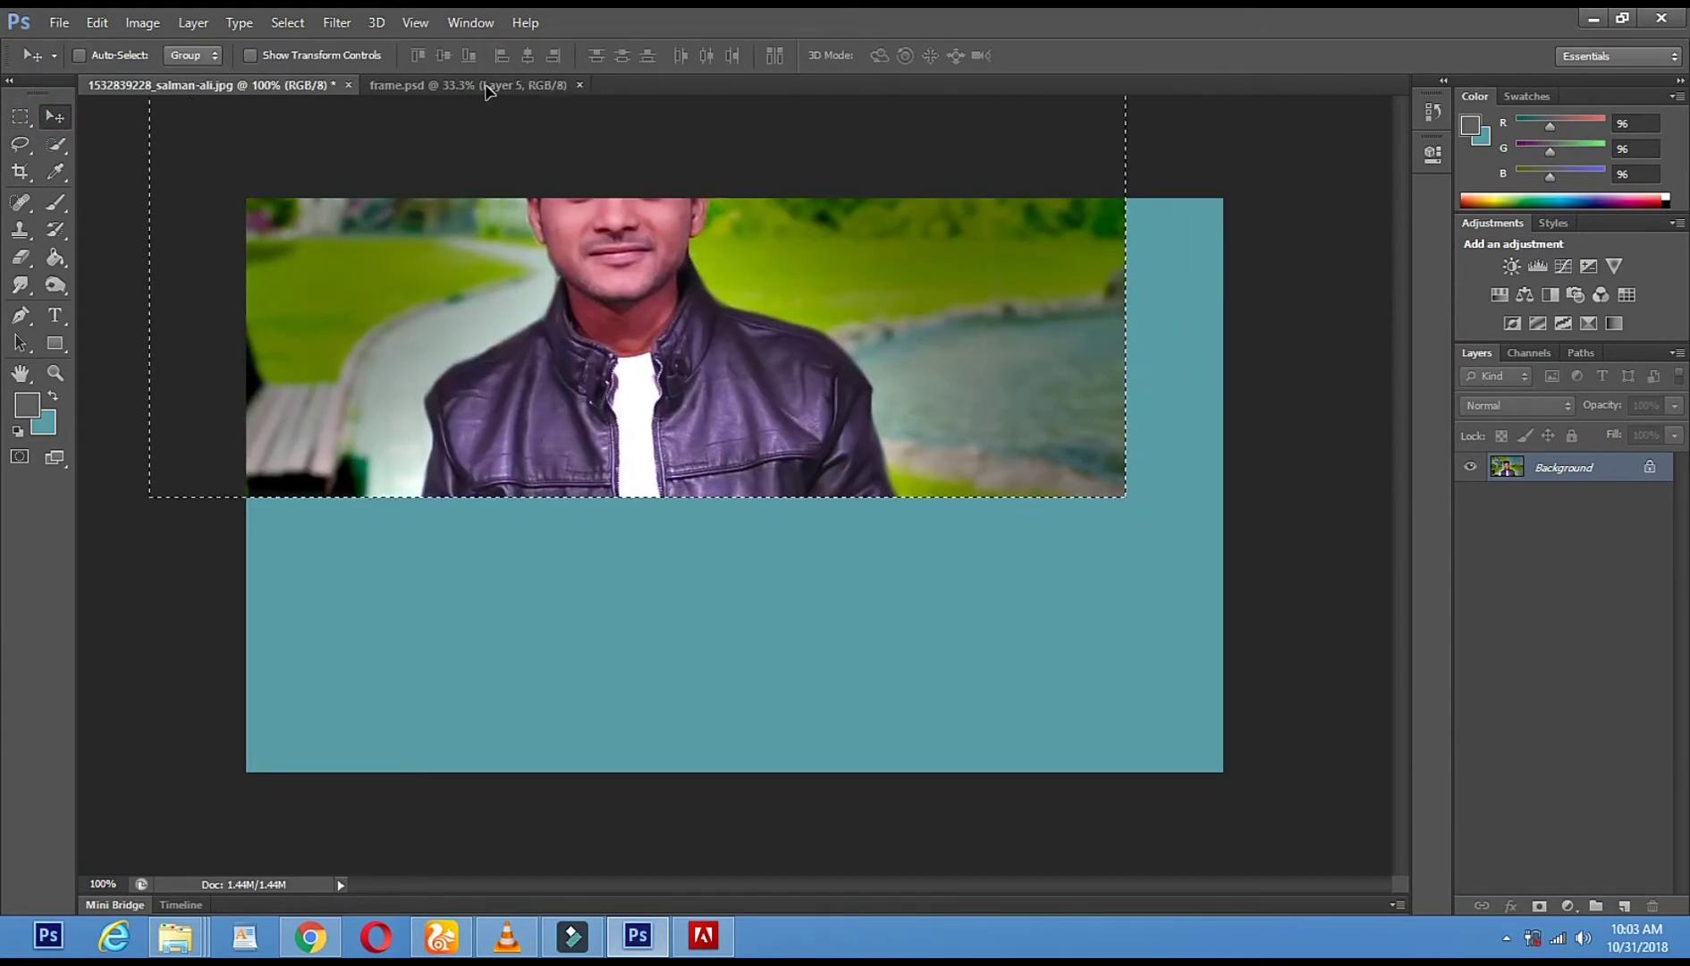